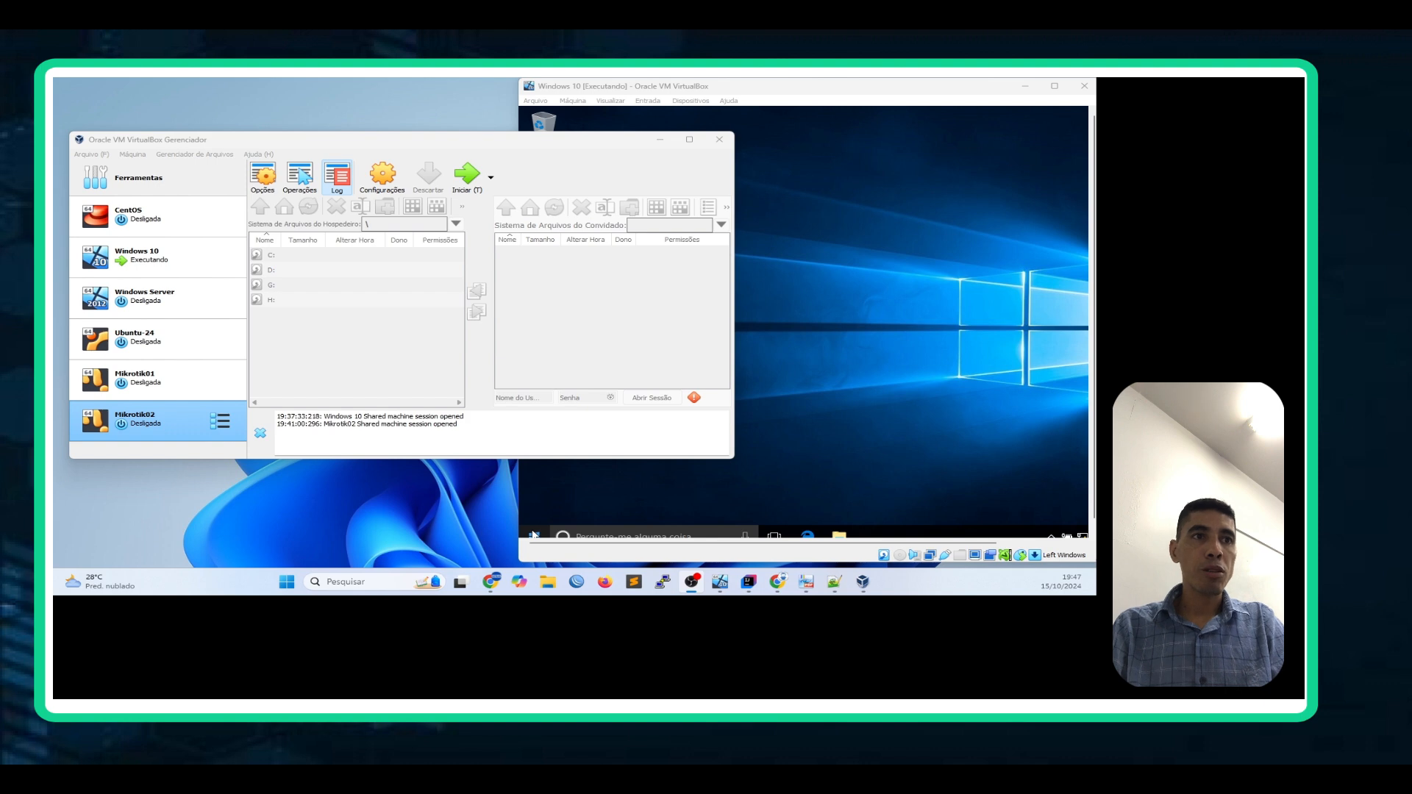
Step: Open the network settings of the Mikrotik02 virtual machine and set Adaptador 1 to connect to NAT
left_click(158, 429)
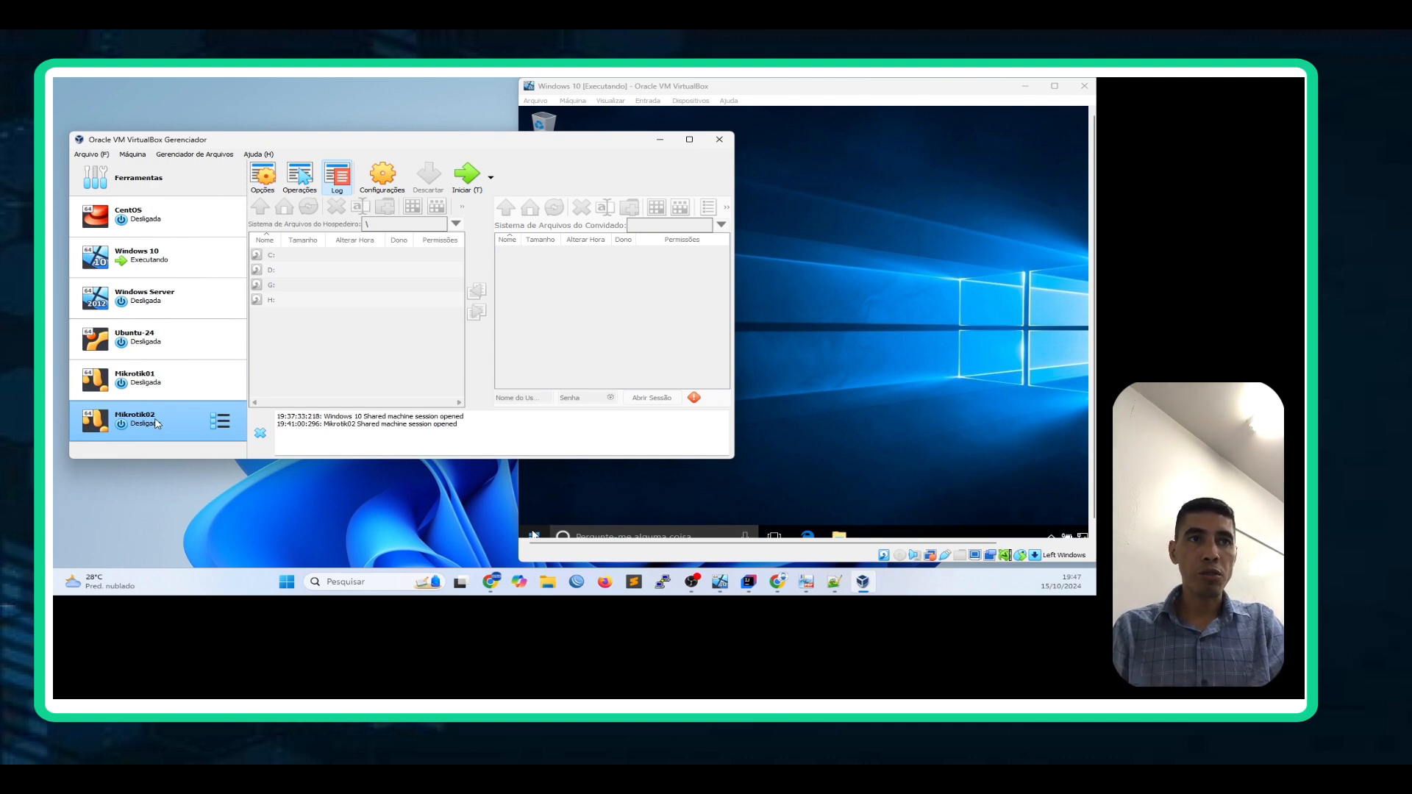
left_click(389, 182)
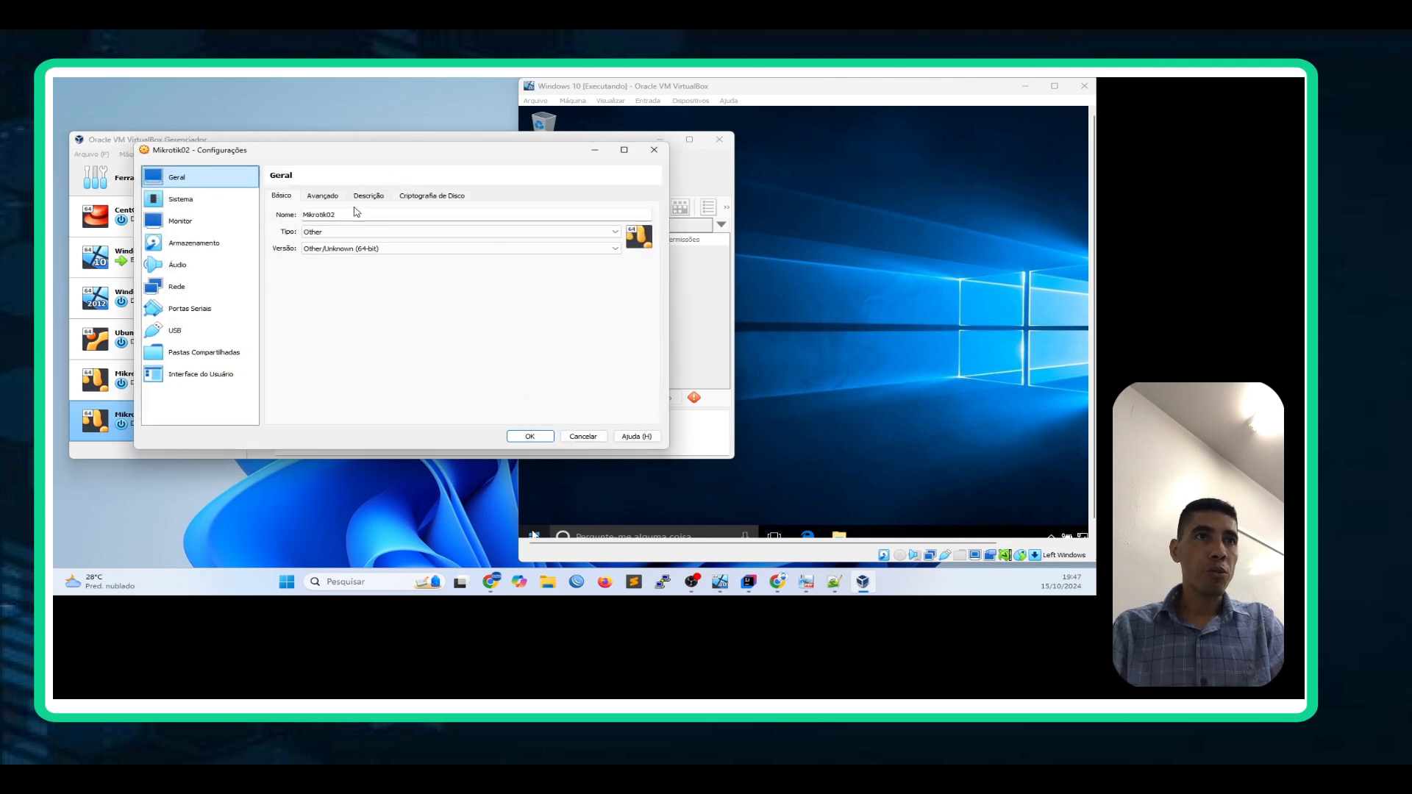
left_click(196, 285)
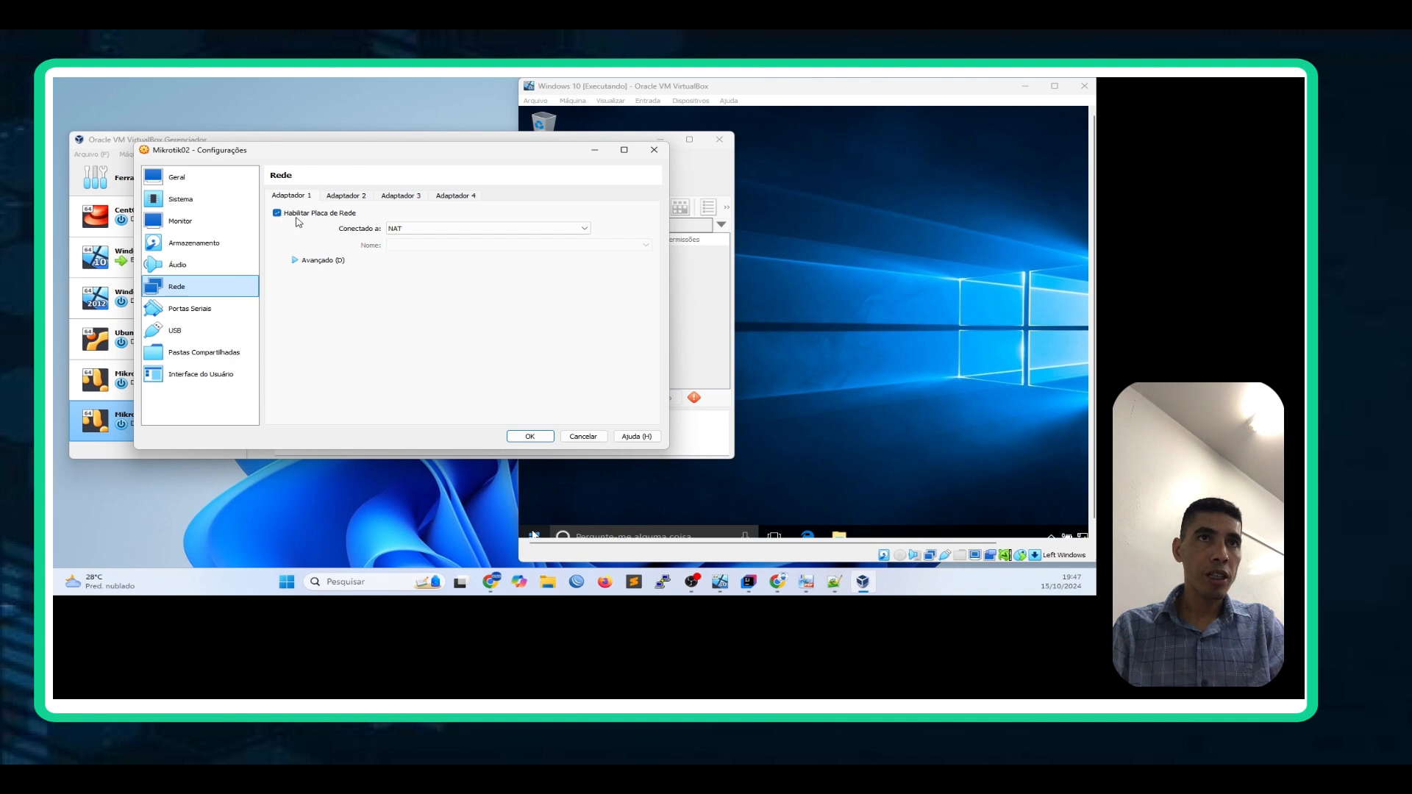
left_click(418, 237)
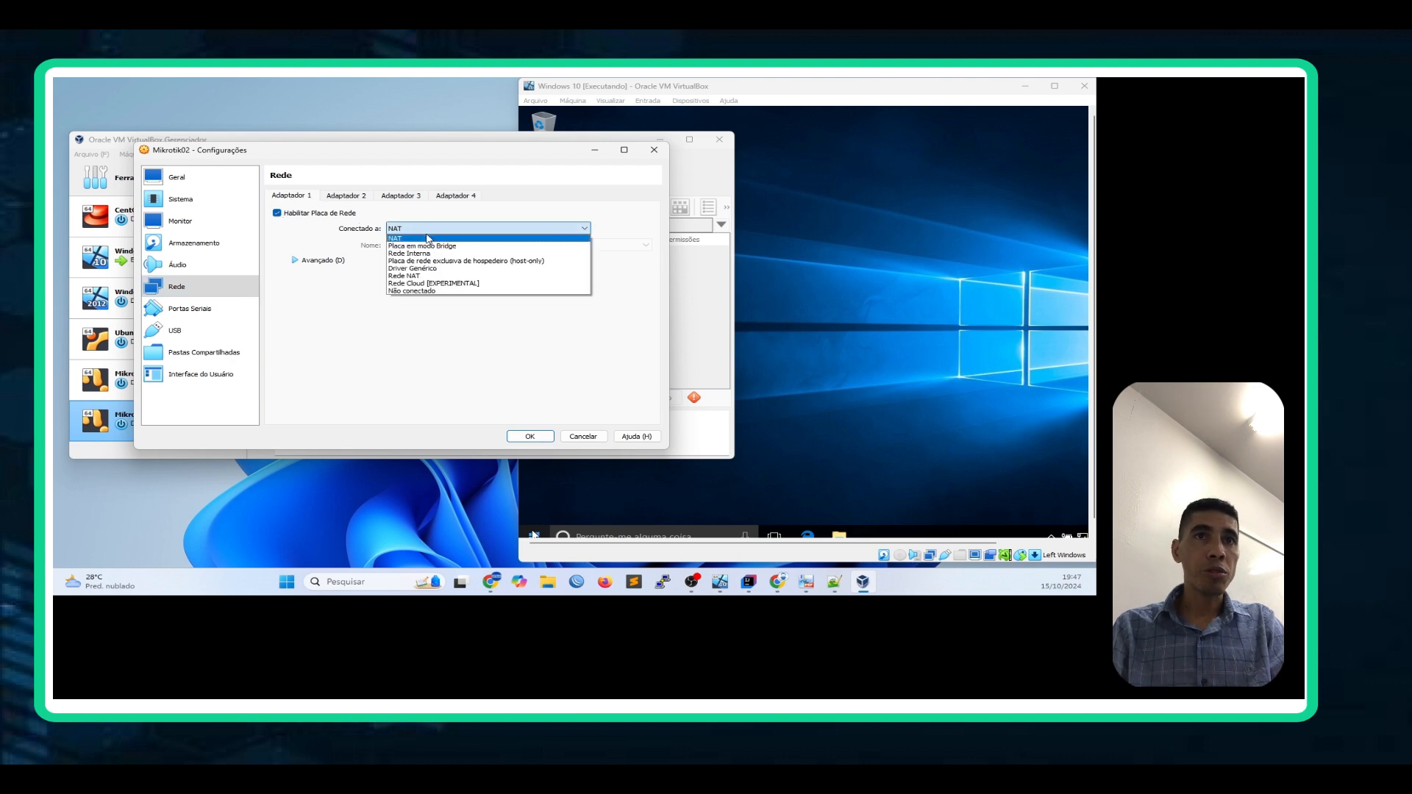
left_click(428, 239)
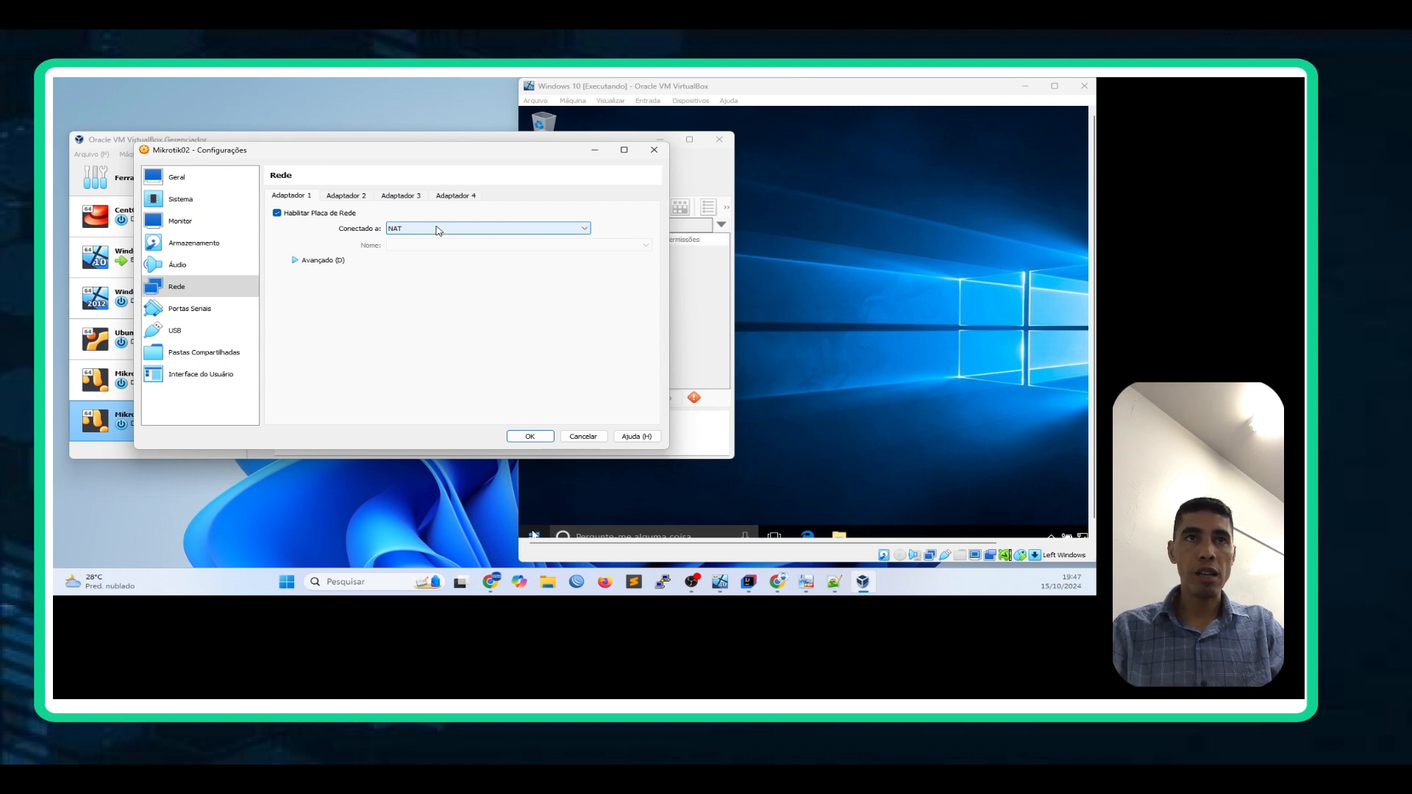
left_click(439, 230)
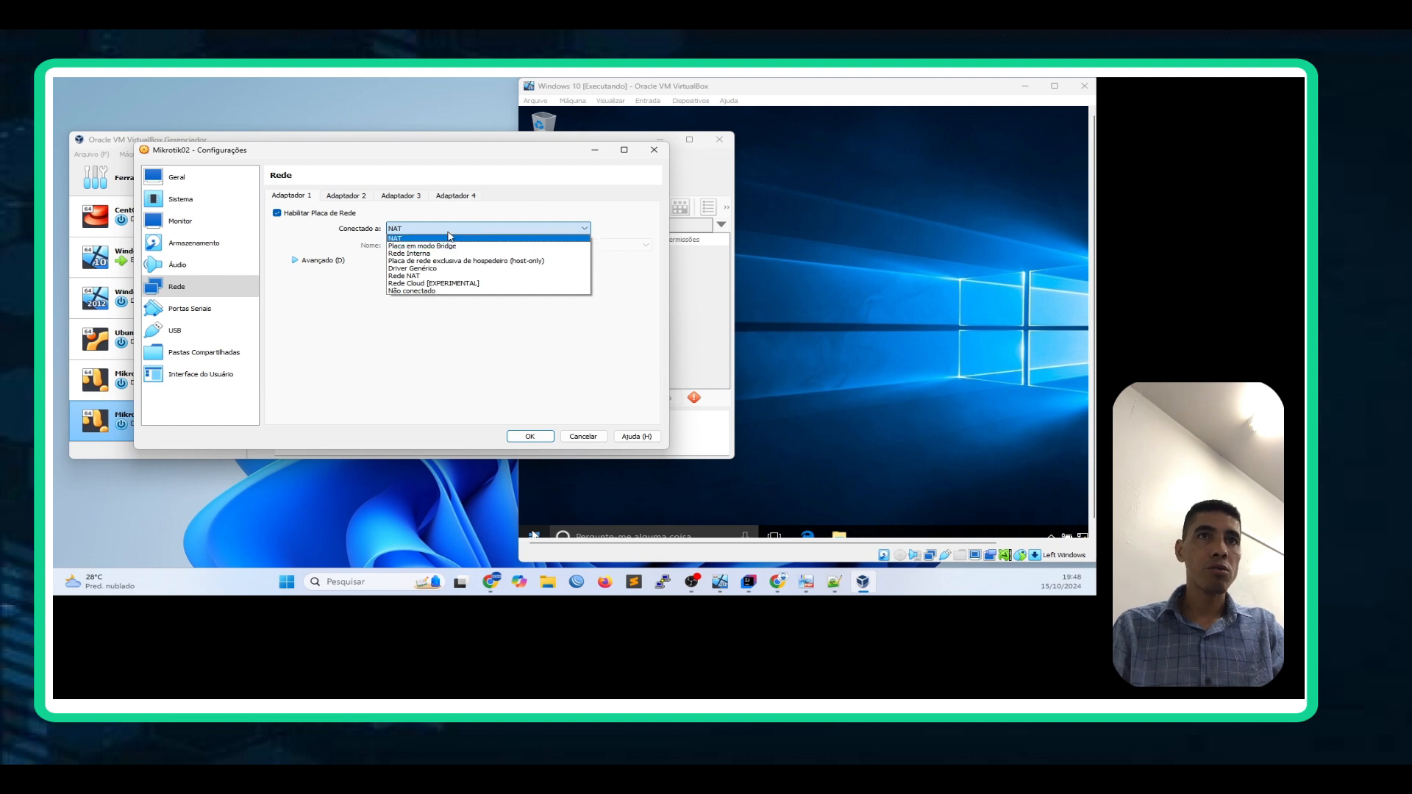
left_click(447, 239)
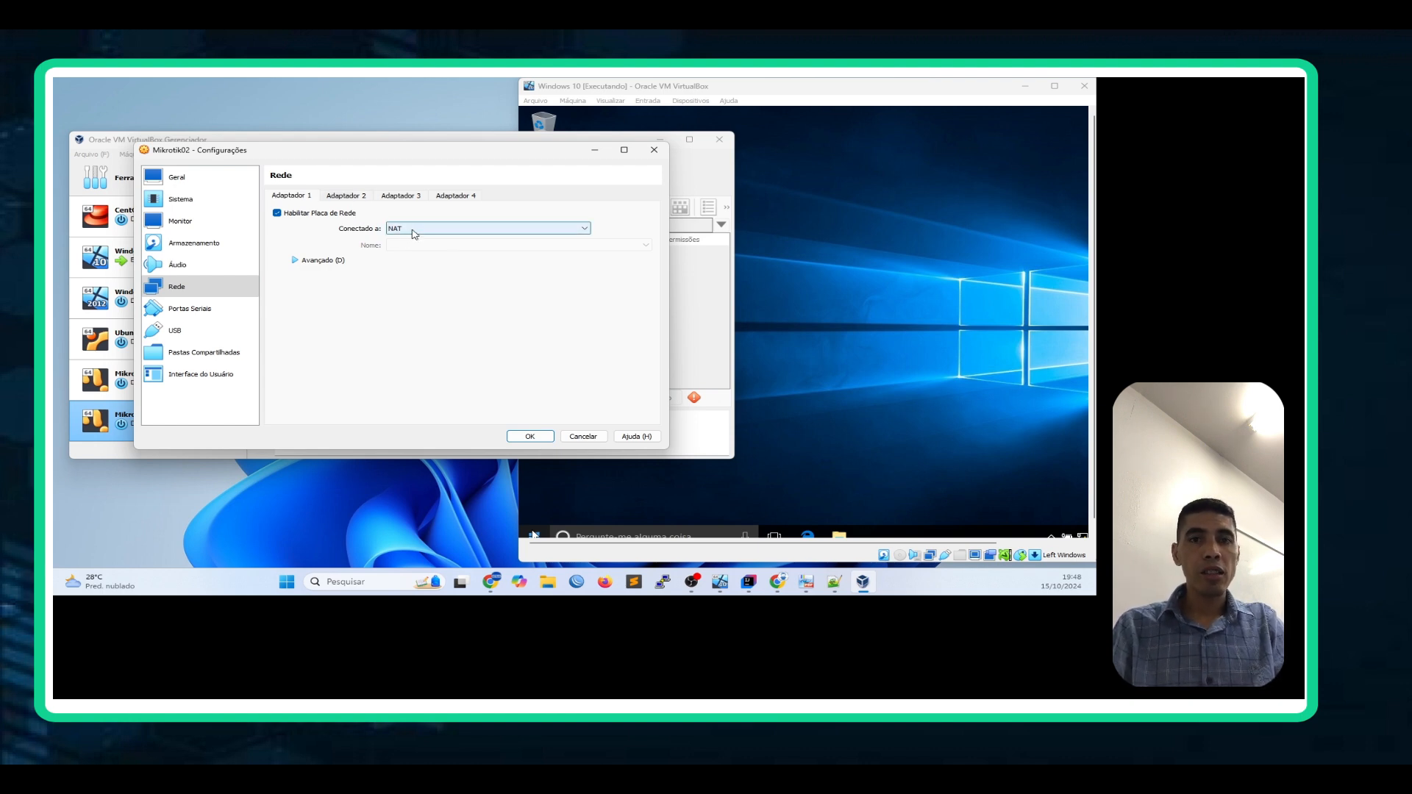
Step: Connect Mikrotik02's Adaptador 2 to Rede Interna, using the internal network named lan
left_click(356, 198)
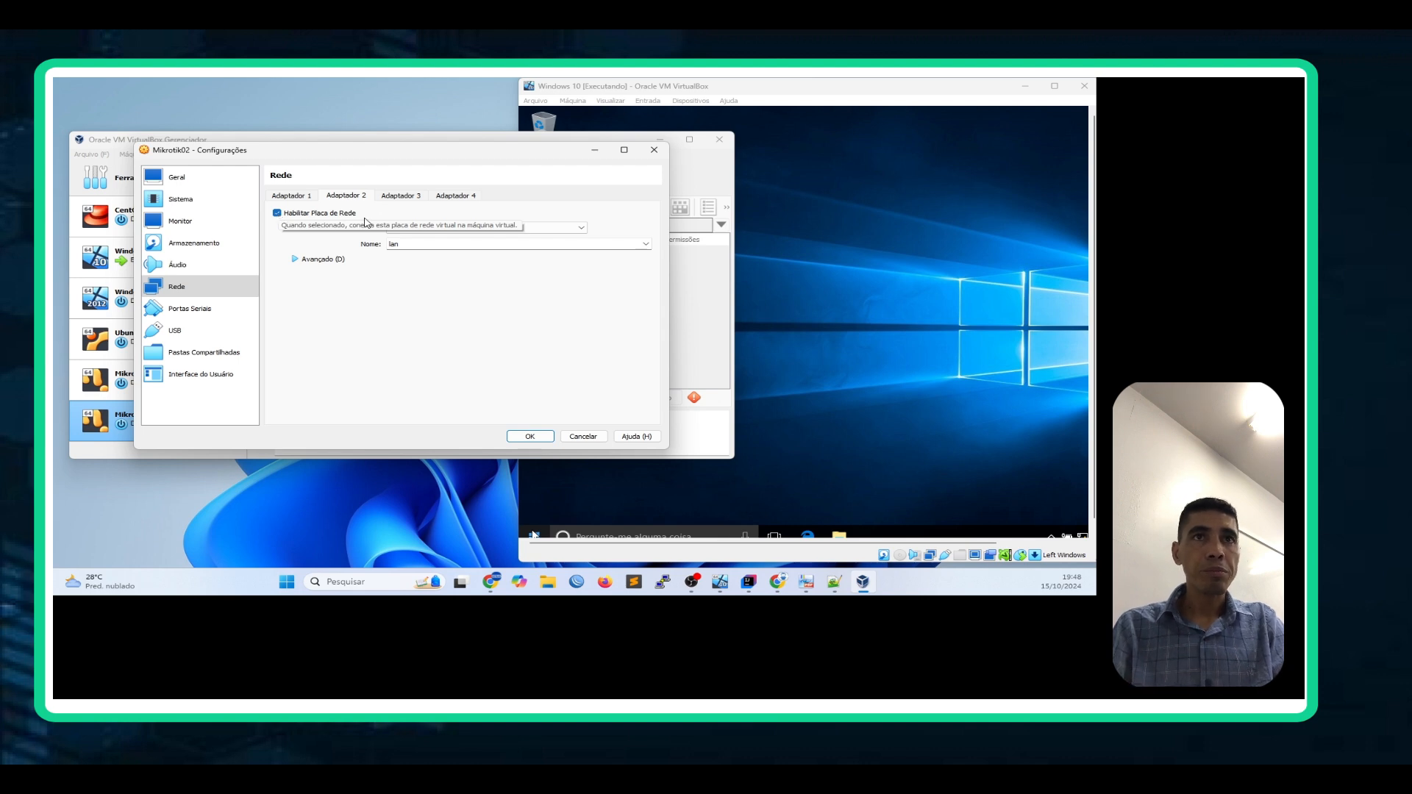
left_click(448, 234)
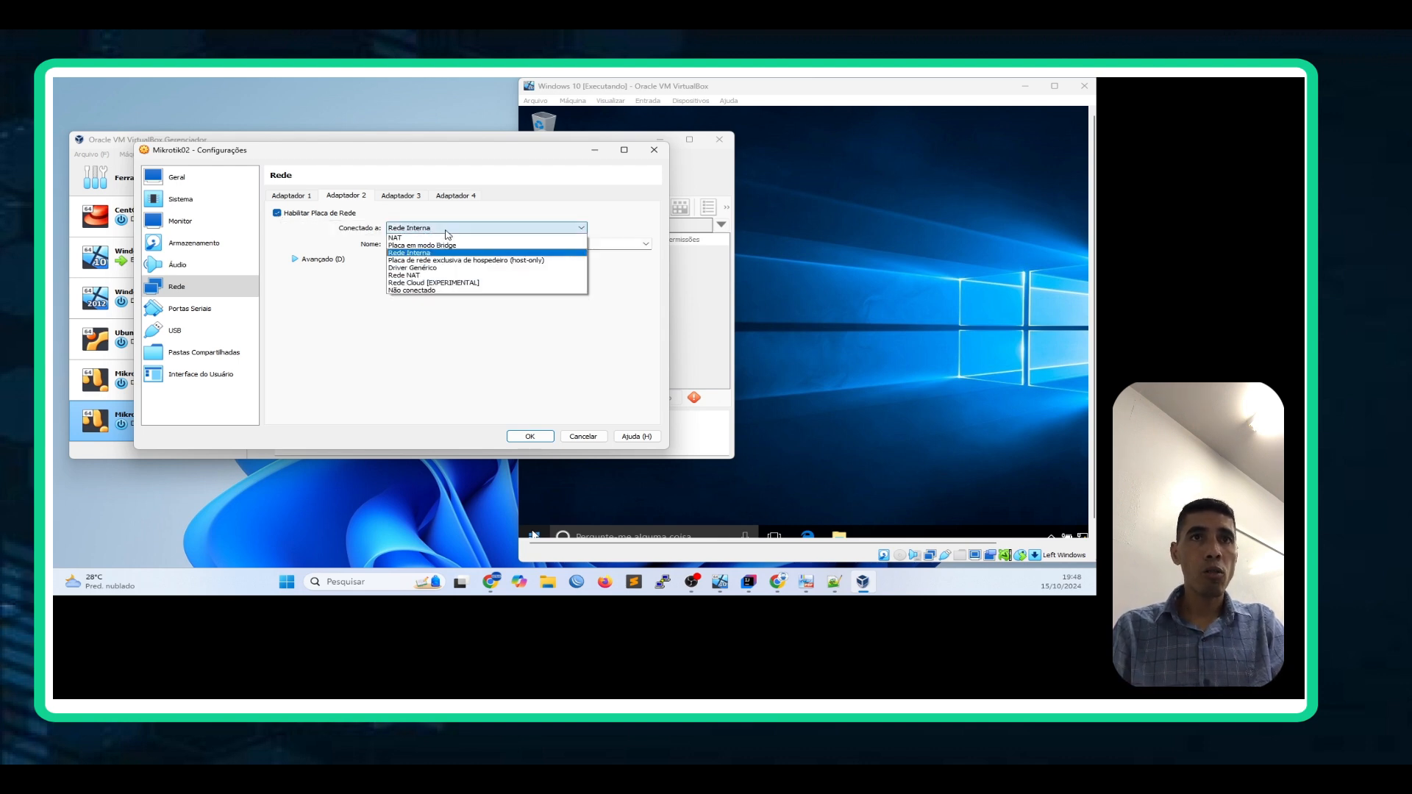
left_click(446, 253)
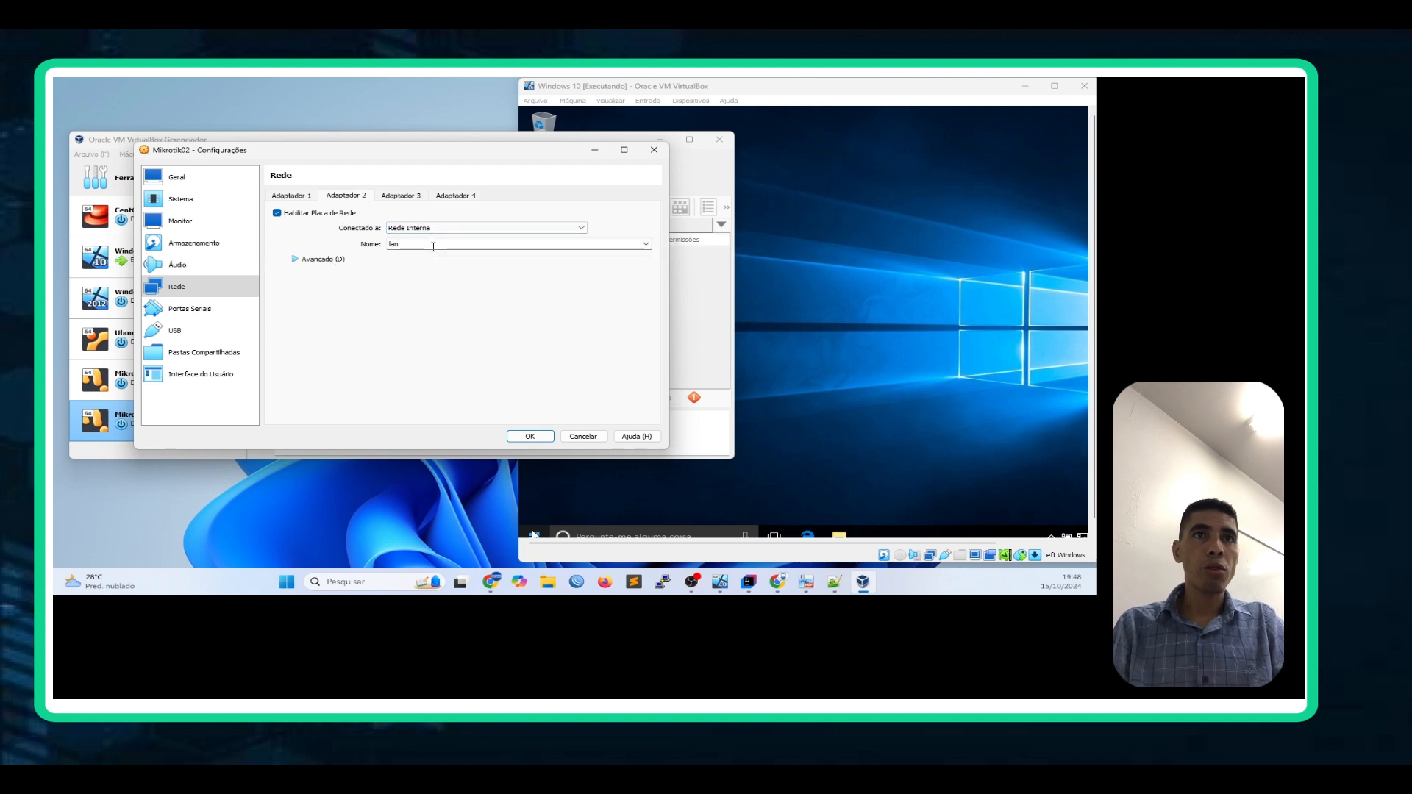
key("Tab")
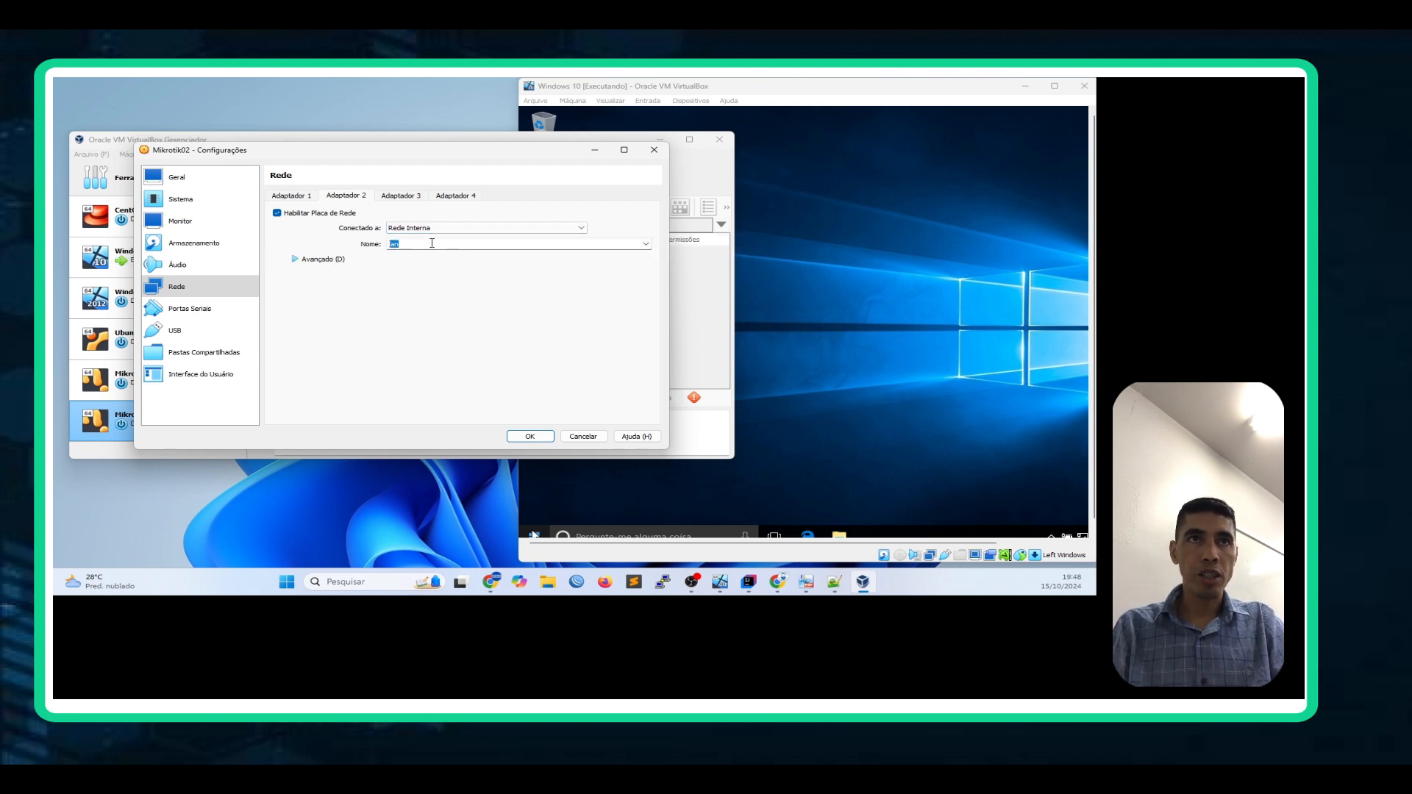
left_click(430, 243)
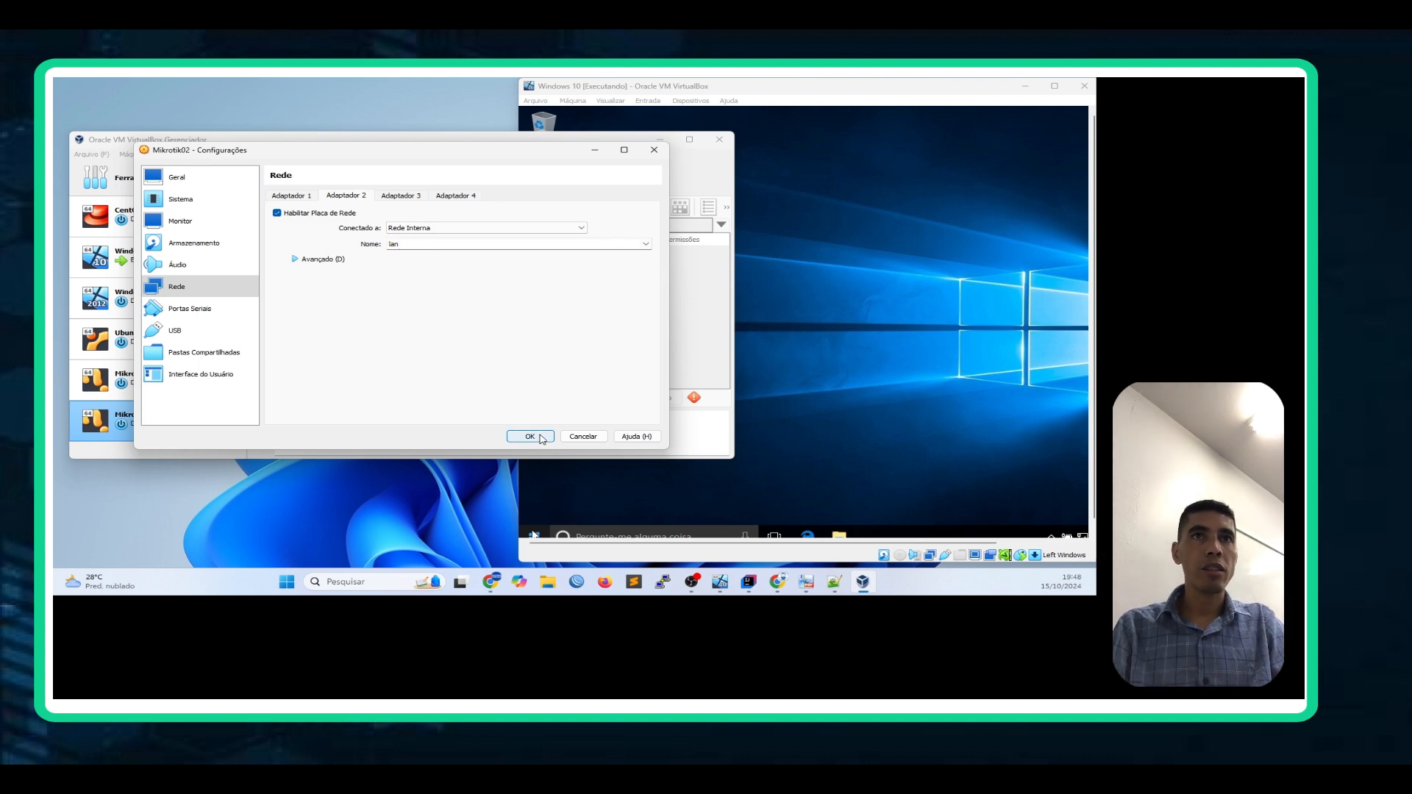
Step: Check Mikrotik02's other network adapters, then save the settings and start the virtual machine
left_click(403, 196)
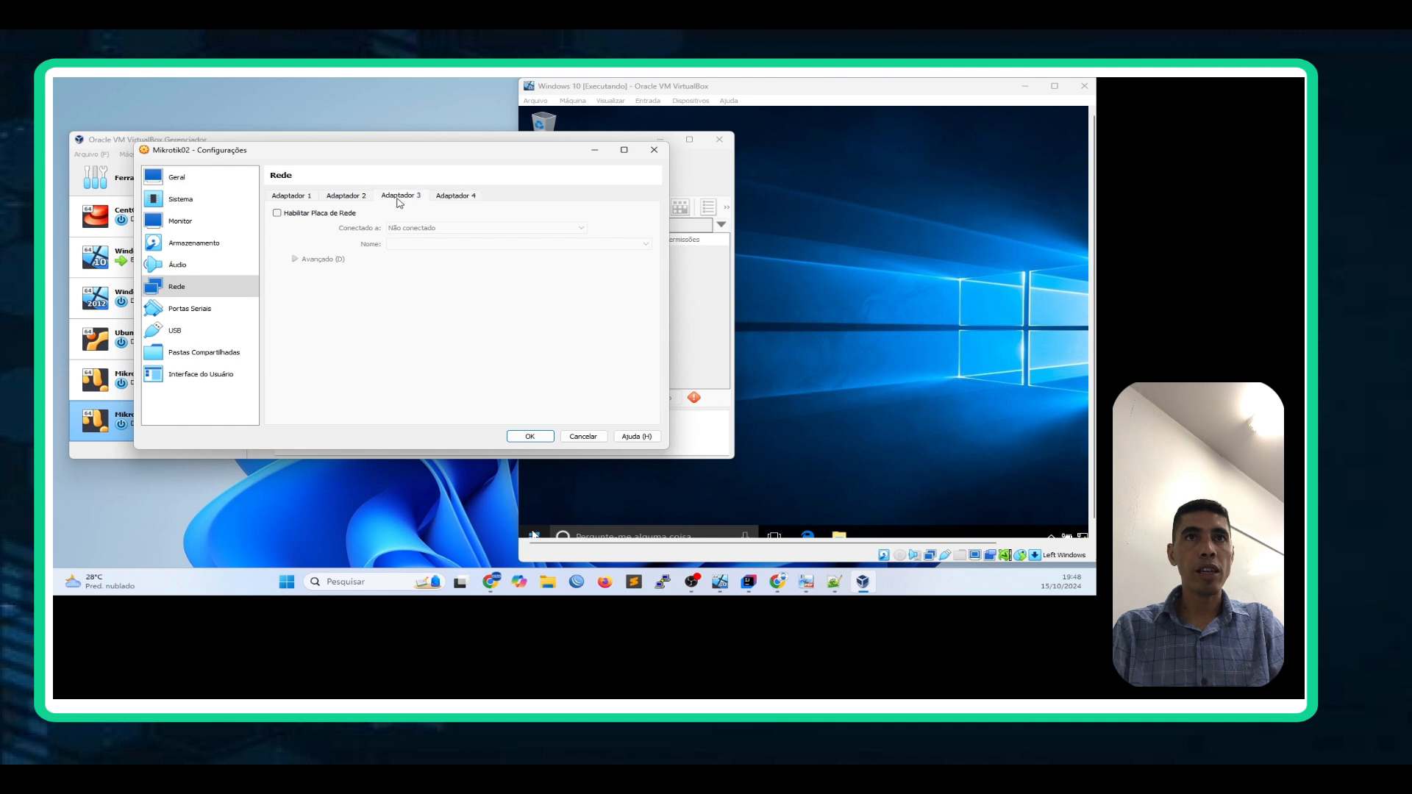
left_click(462, 196)
left_click(291, 197)
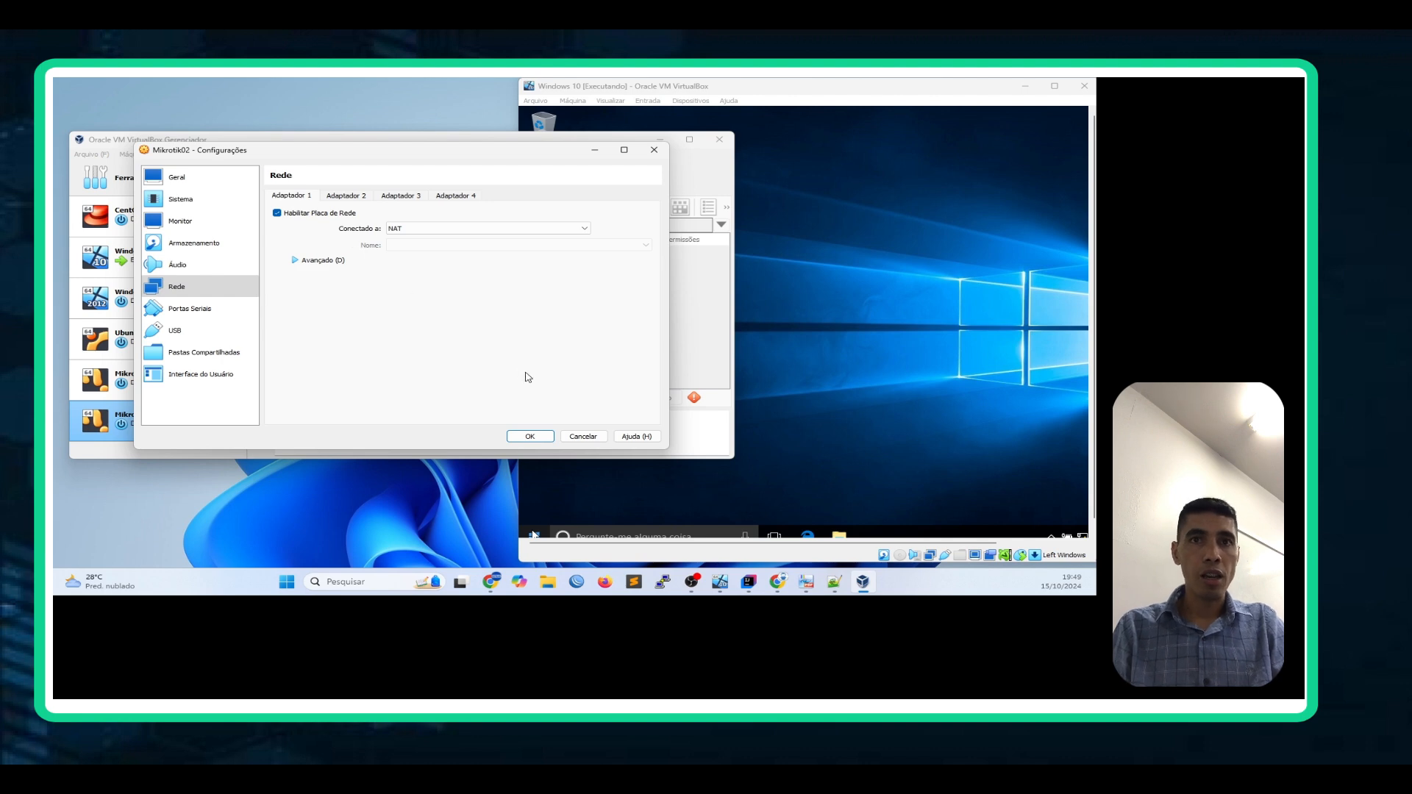
left_click(530, 437)
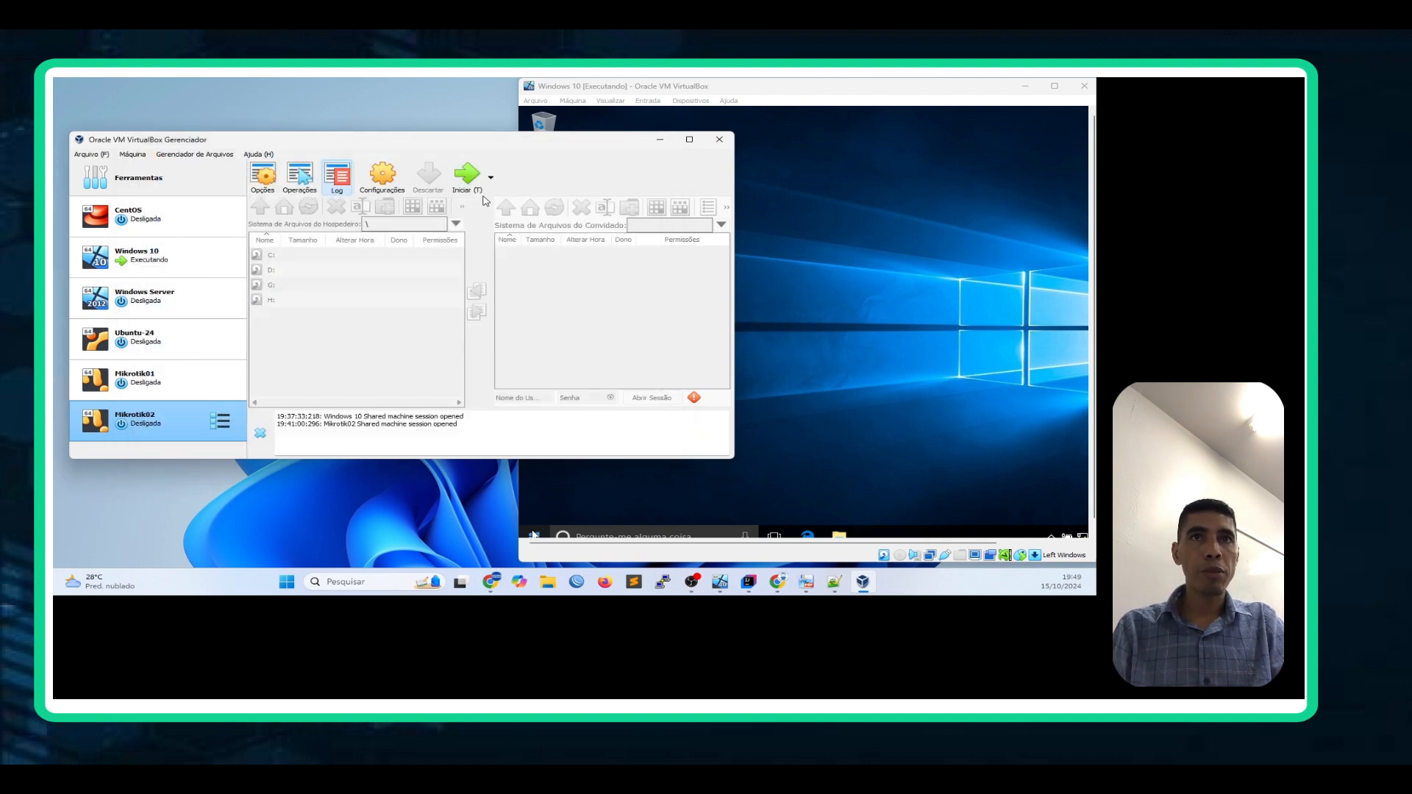
left_click(467, 177)
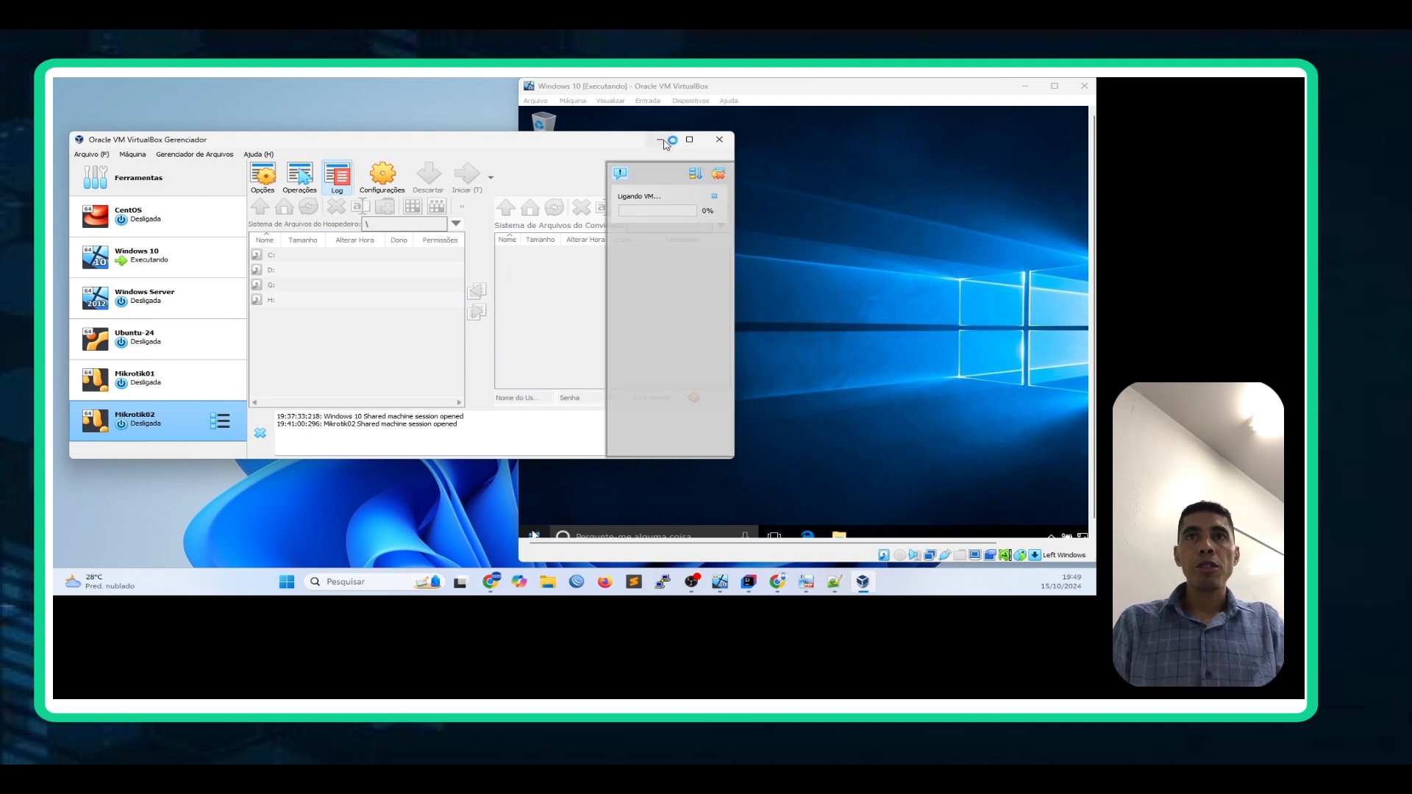
Step: Check the connection type and network name of Adaptador 1 in the Windows 10 machine's network settings
left_click(714, 87)
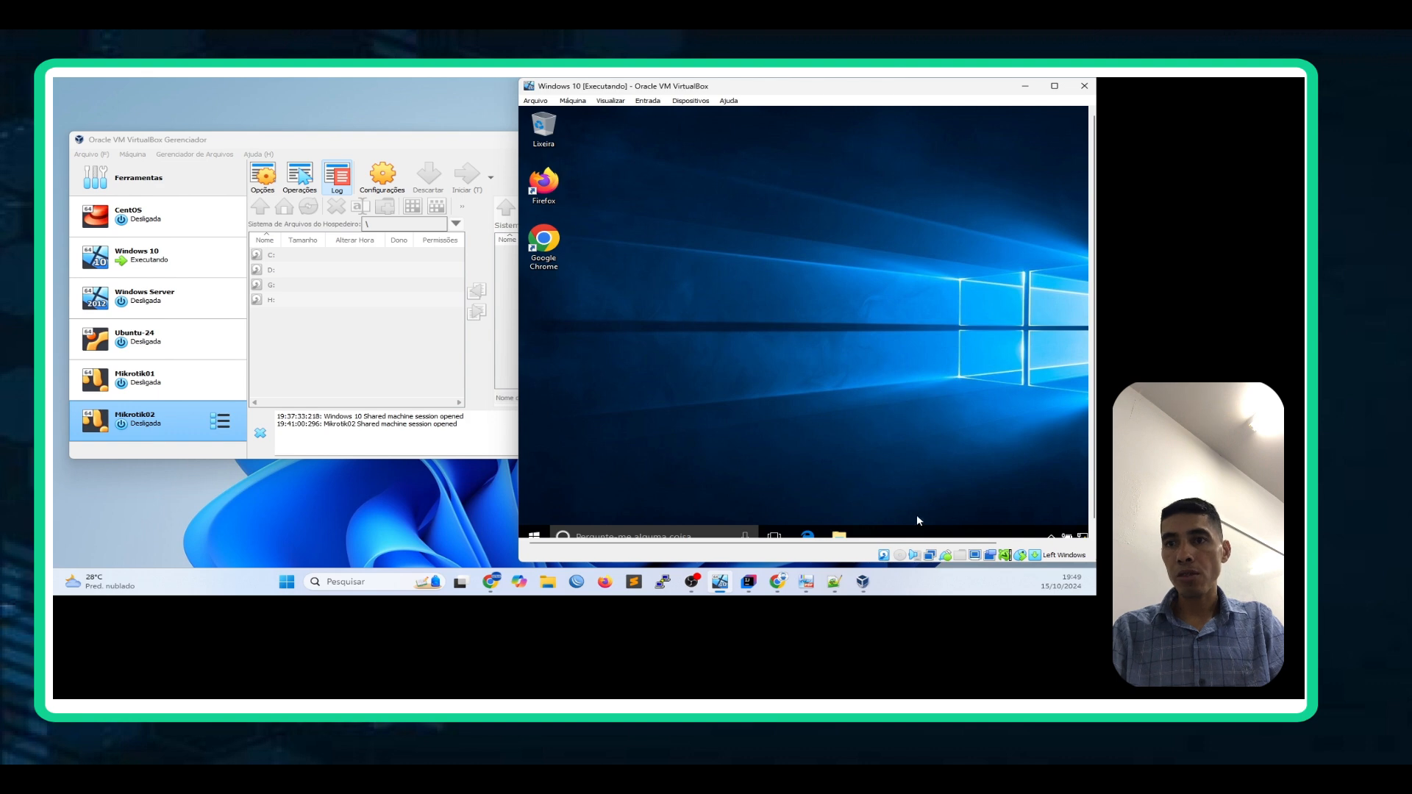
right_click(930, 556)
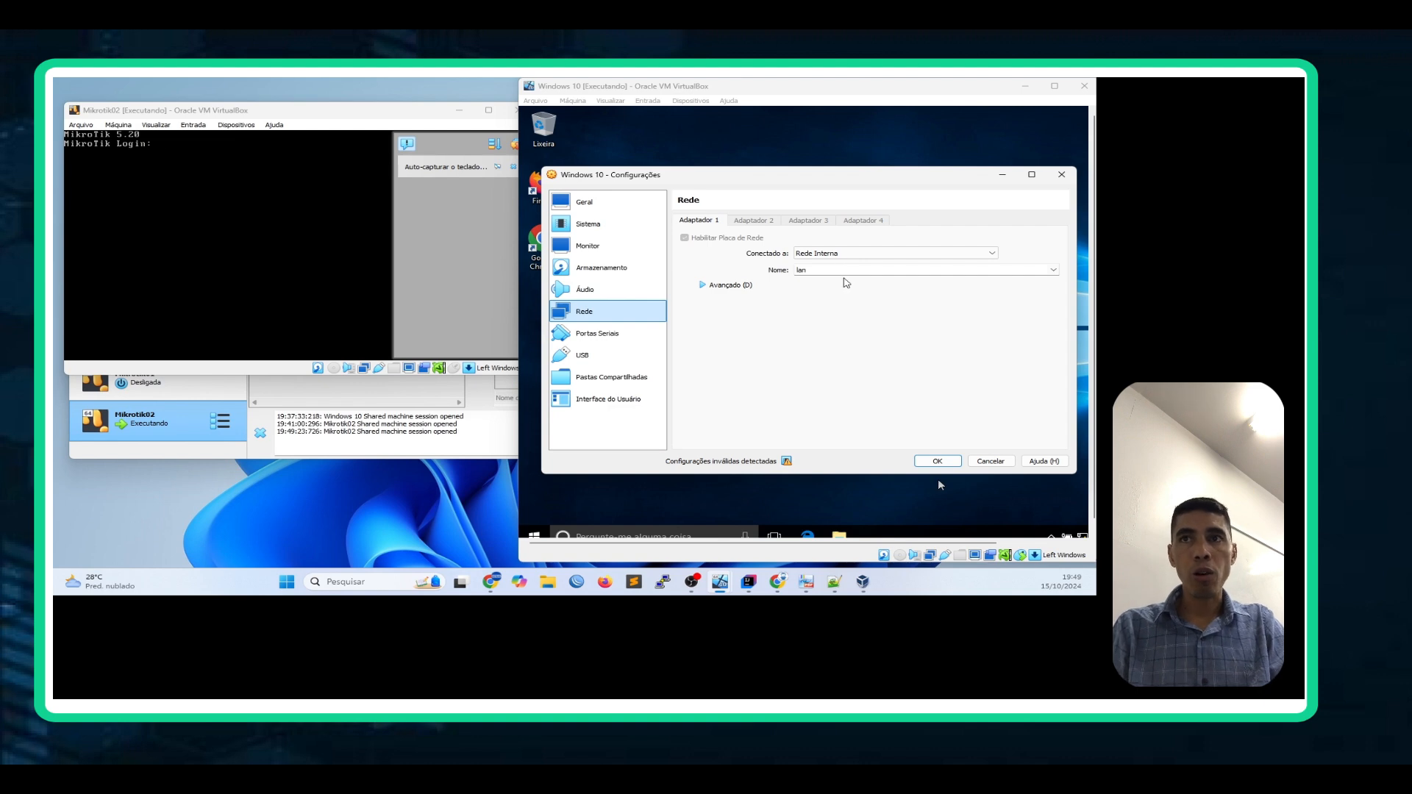
double_click(802, 270)
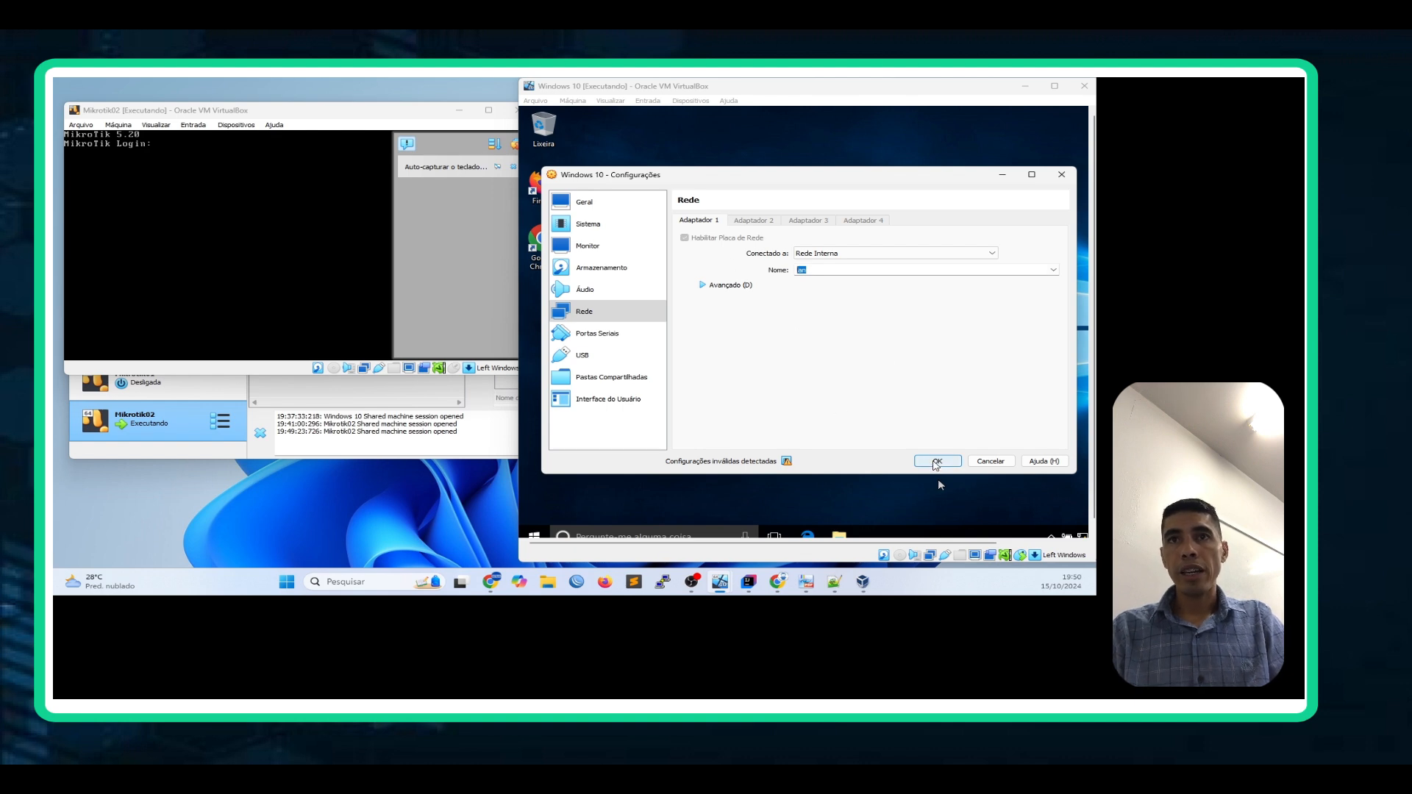
left_click(937, 461)
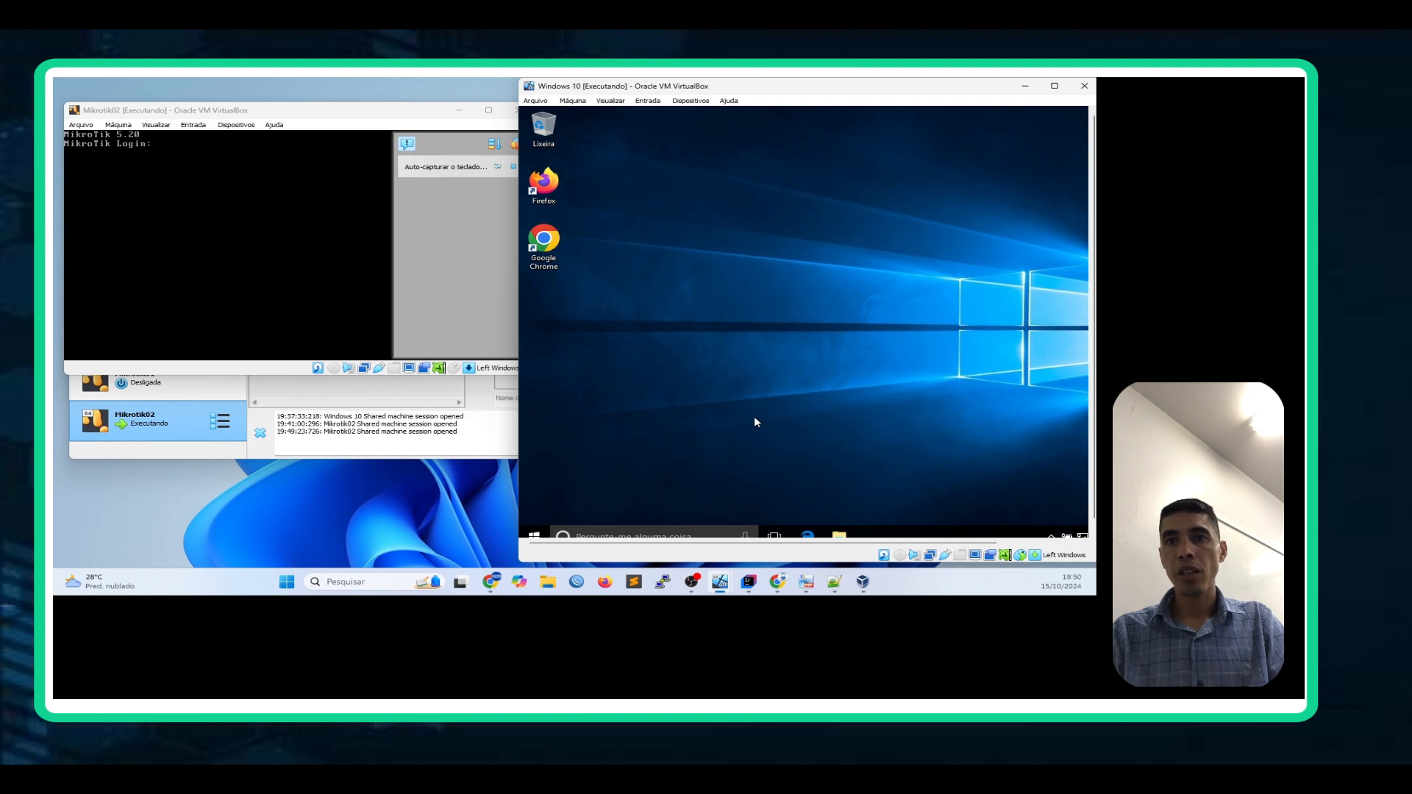
Step: Open a Command Prompt in the Windows 10 machine and check its IP configuration with ipconfig
left_click(691, 535)
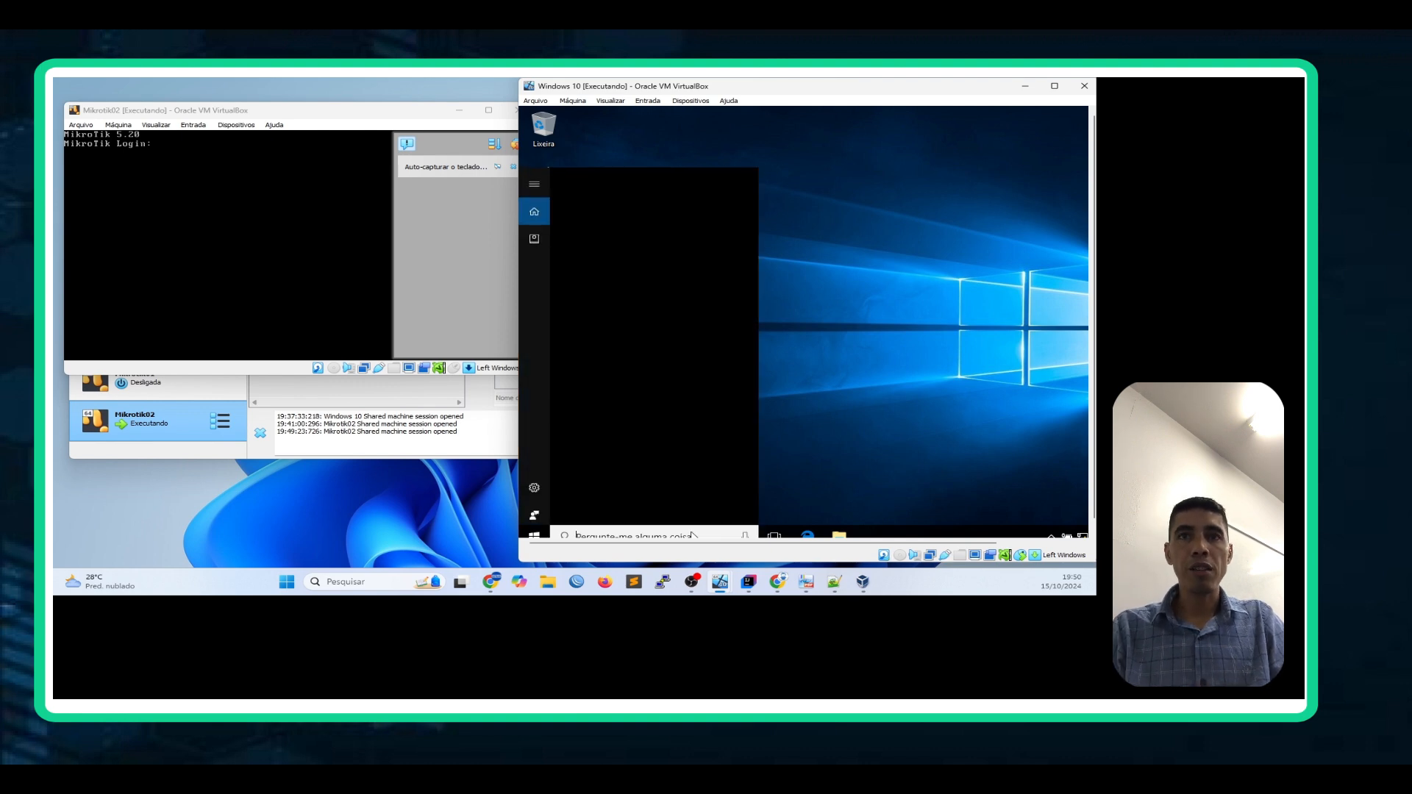
type("cmd")
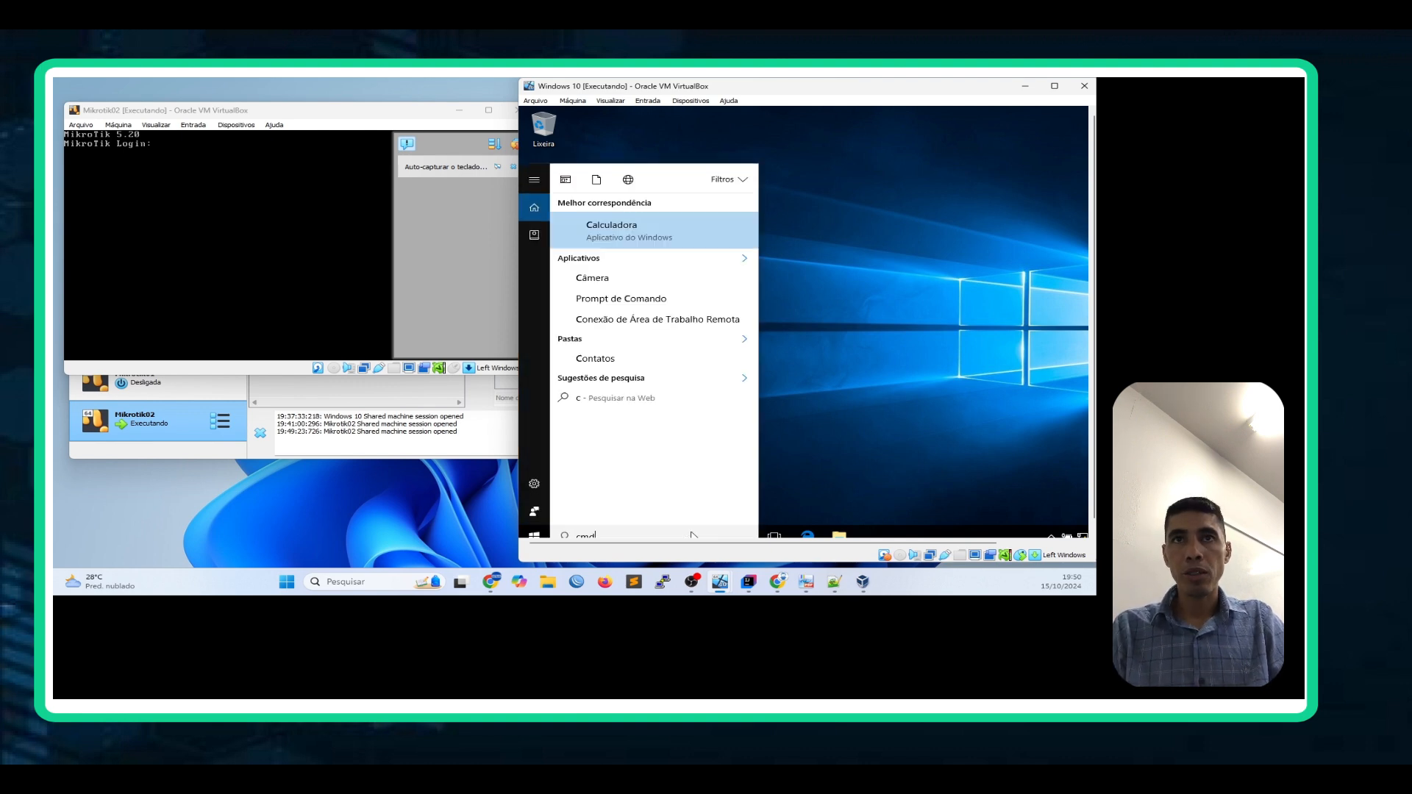
key("Return")
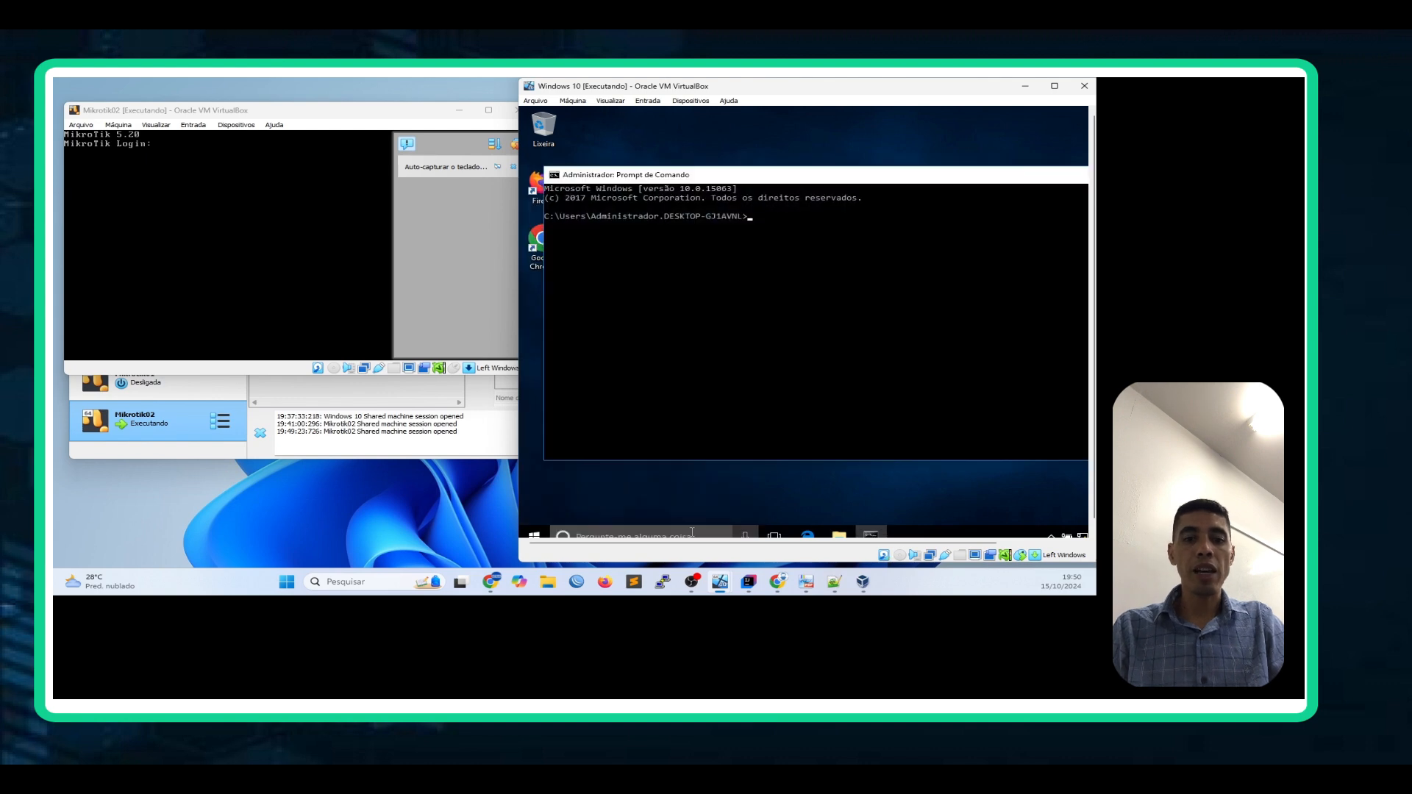
type("iconfig")
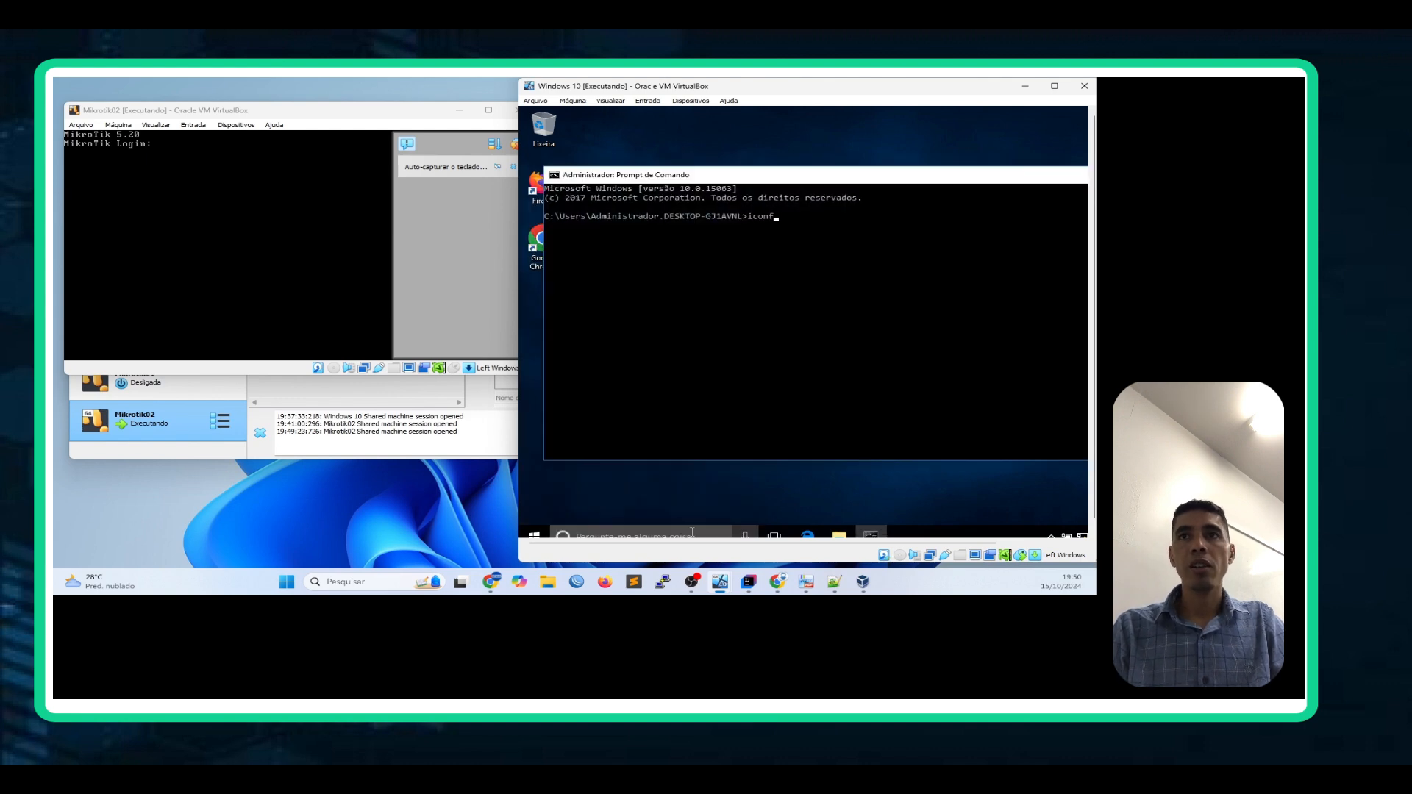
key("Return")
type("ipc")
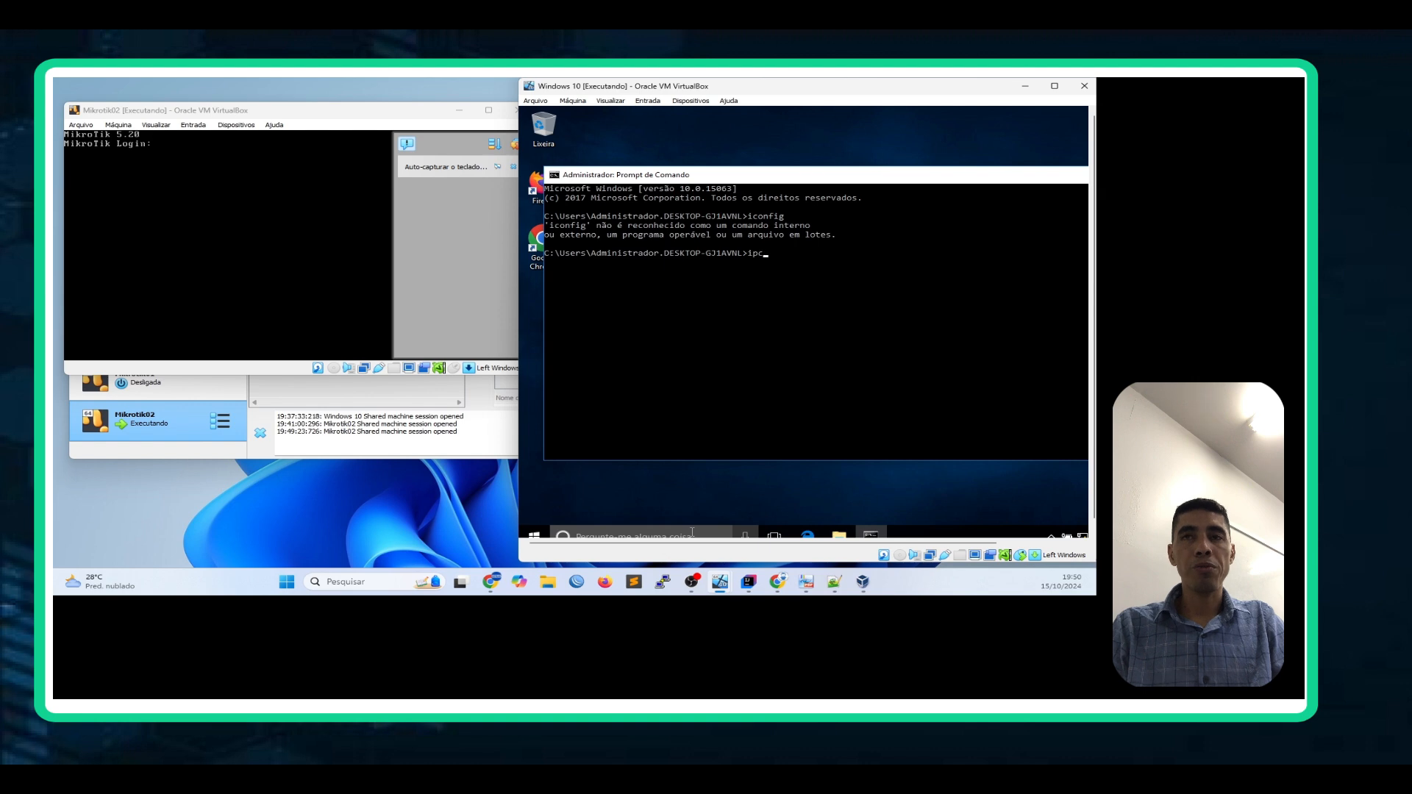
type("onfi")
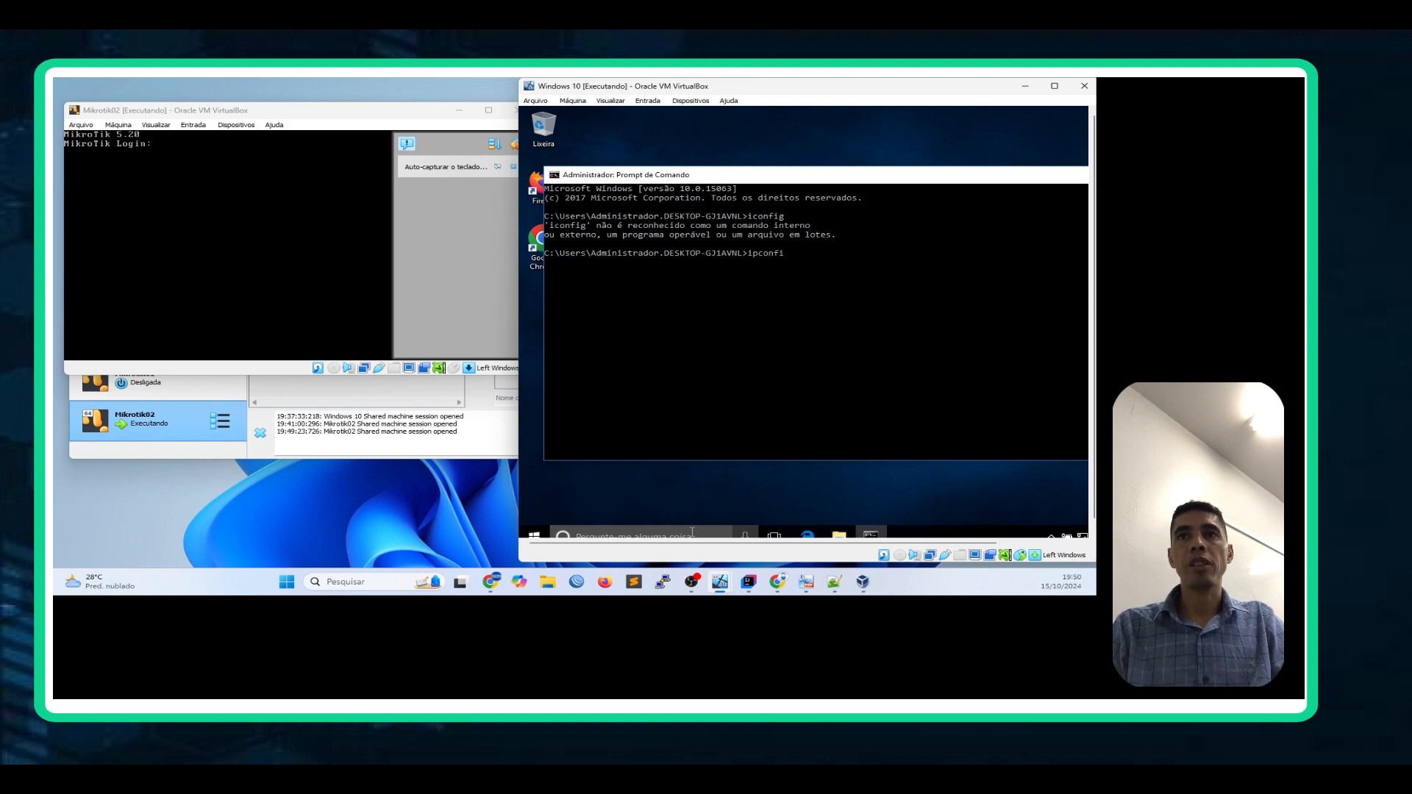
type("g")
key("Return")
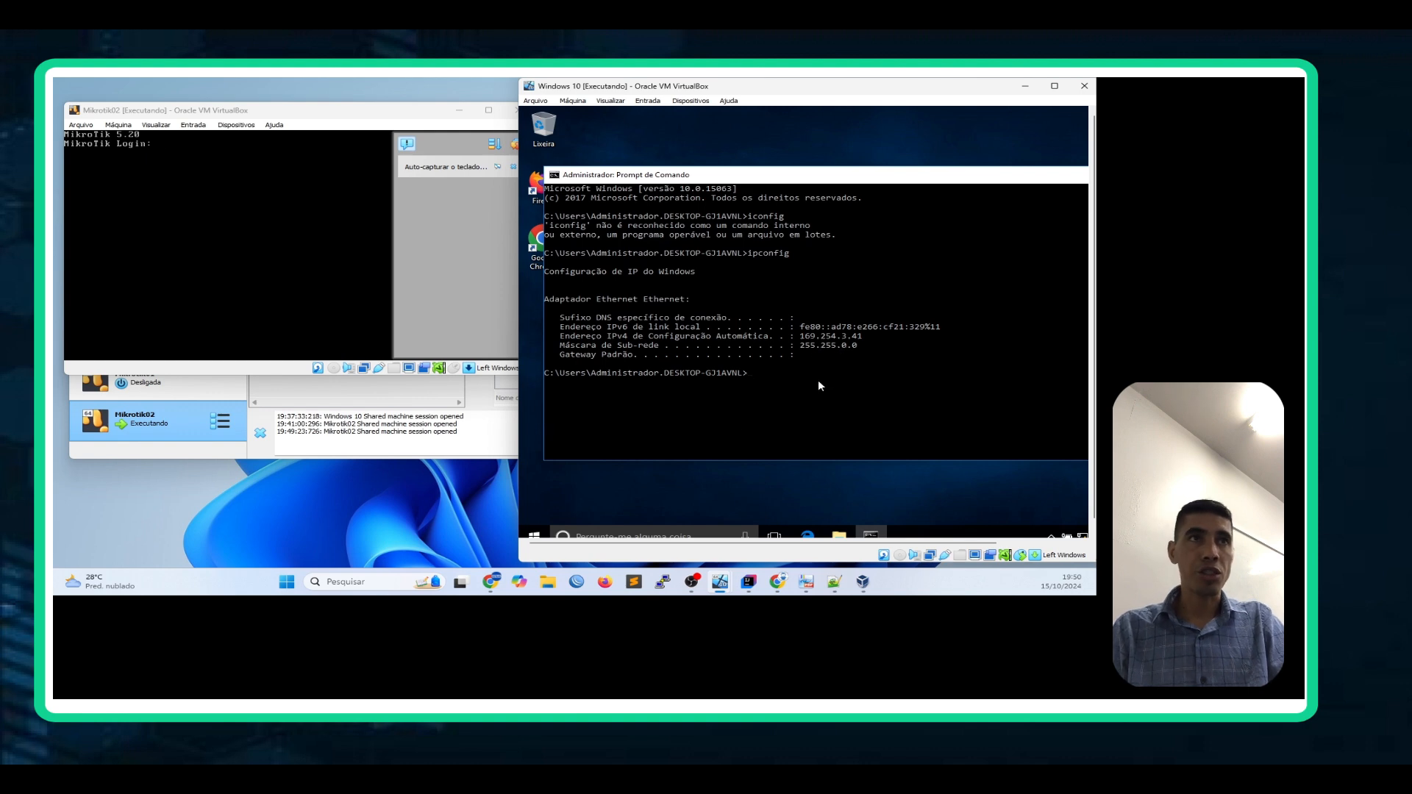
Step: Log in to the Mikrotik02 console as admin, leaving the password empty, and continue to the command prompt
left_click(515, 288)
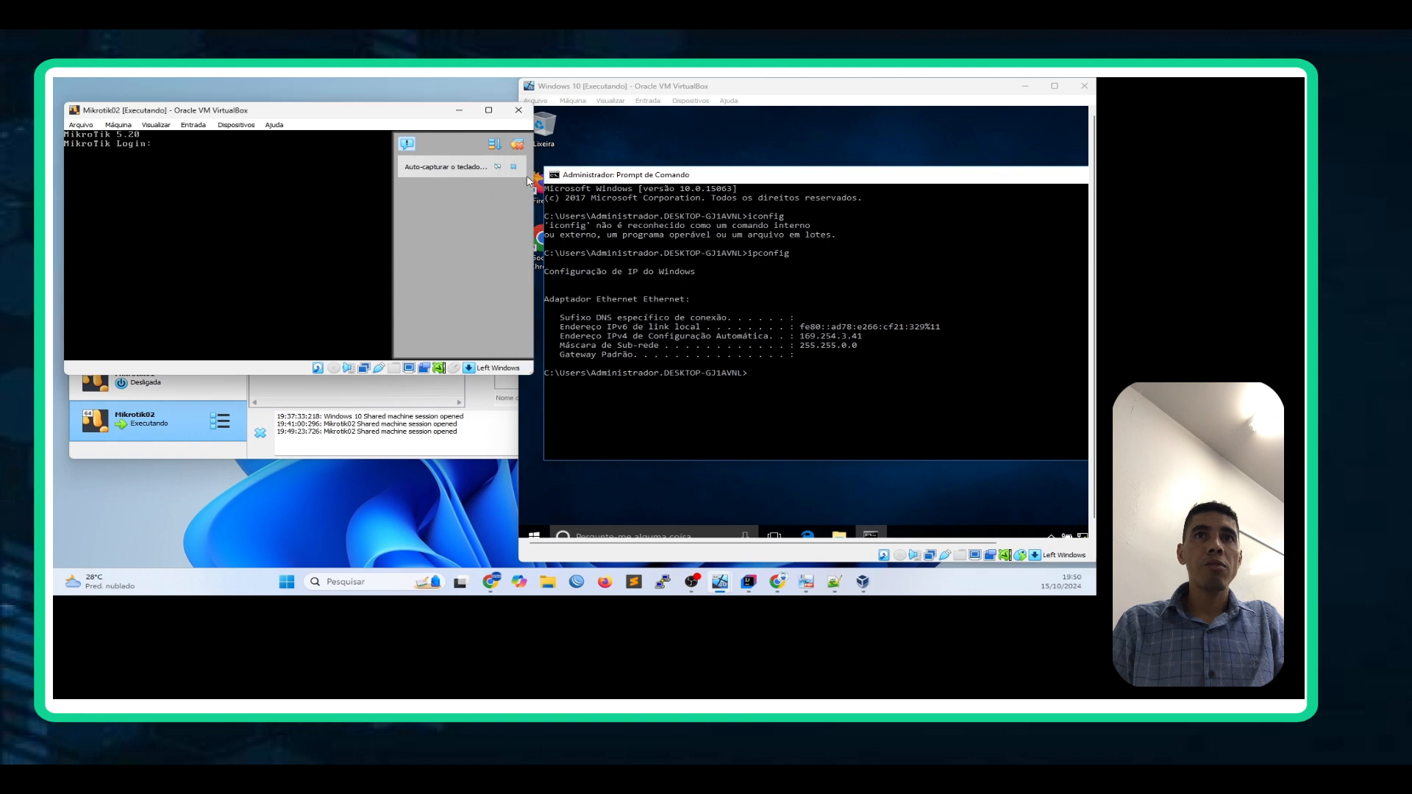
left_click(270, 194)
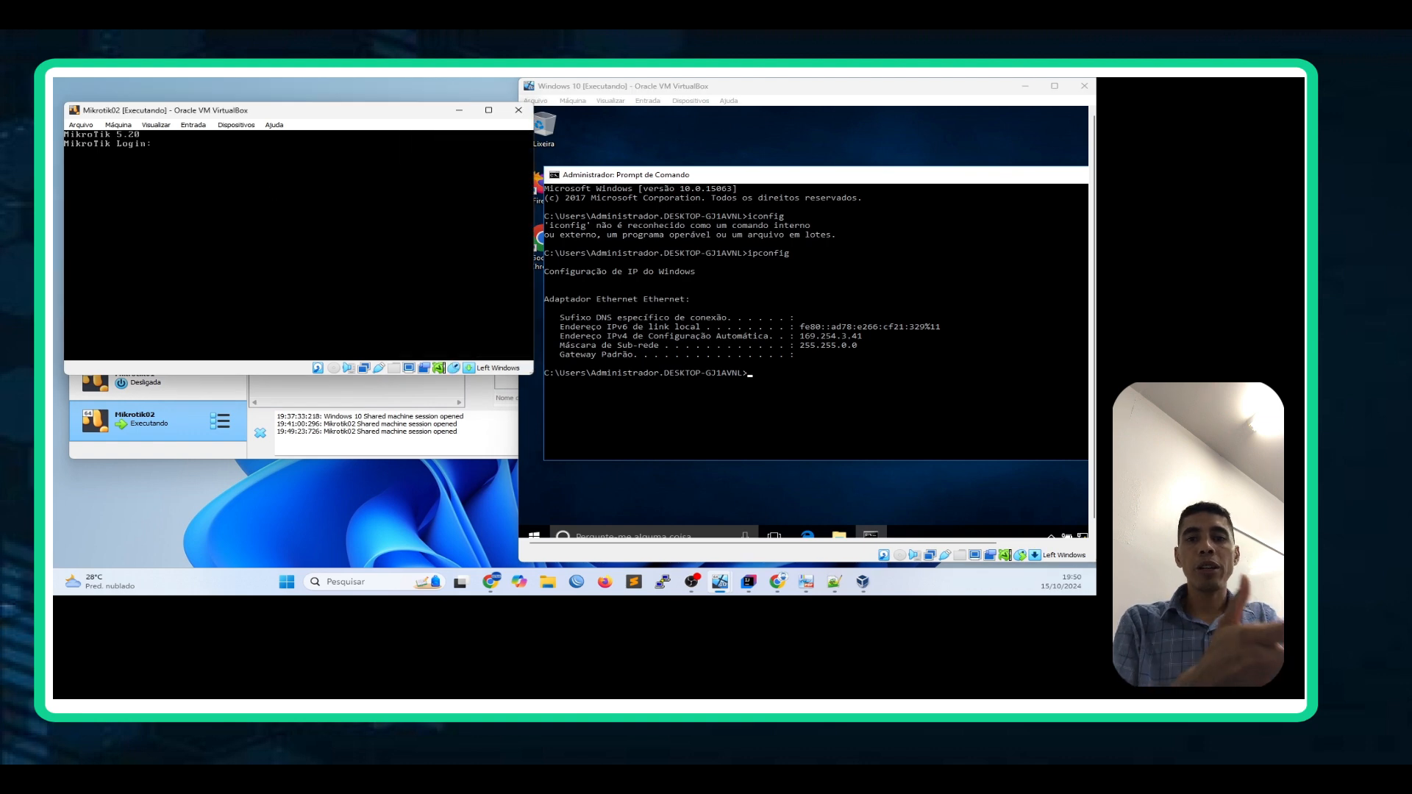
type("a")
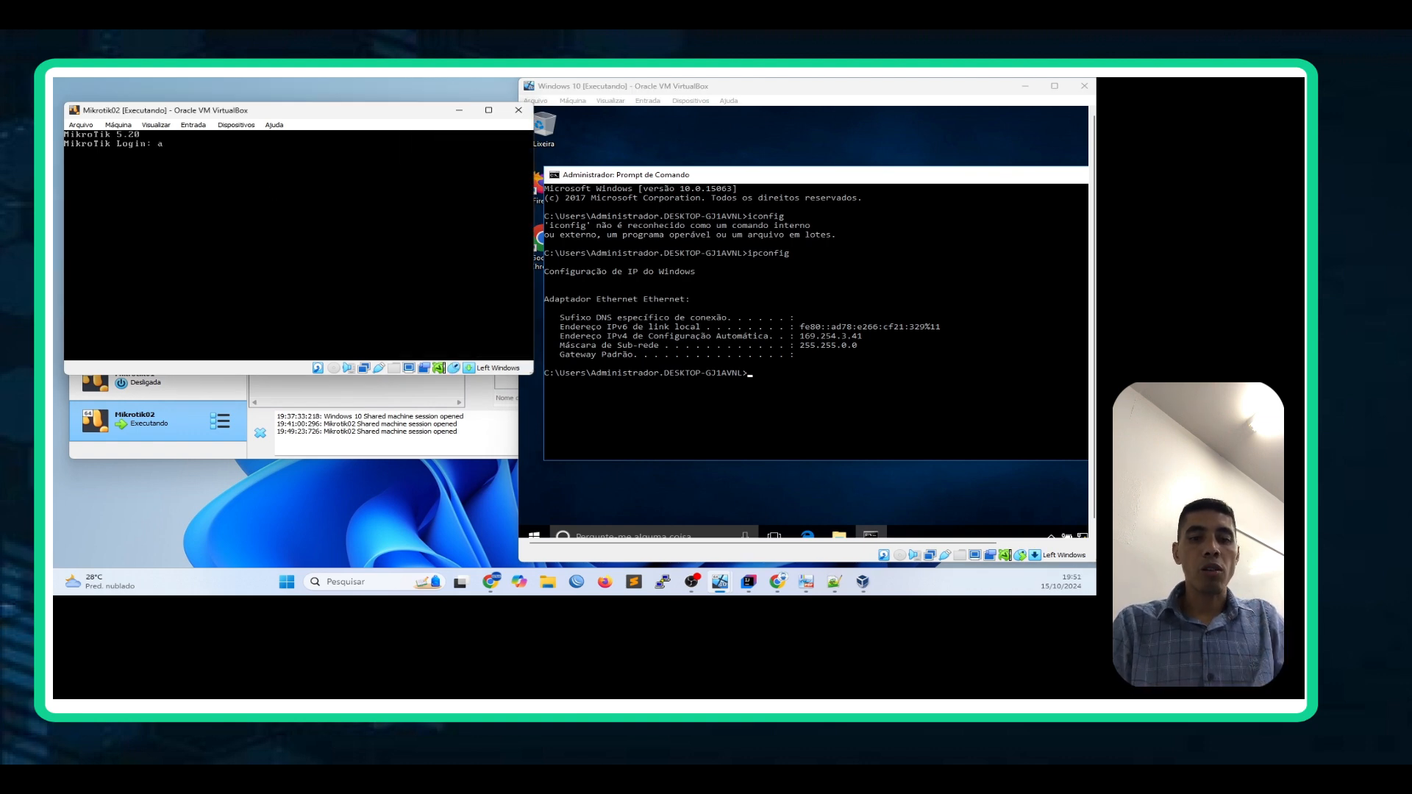
type("dmin")
key("Return")
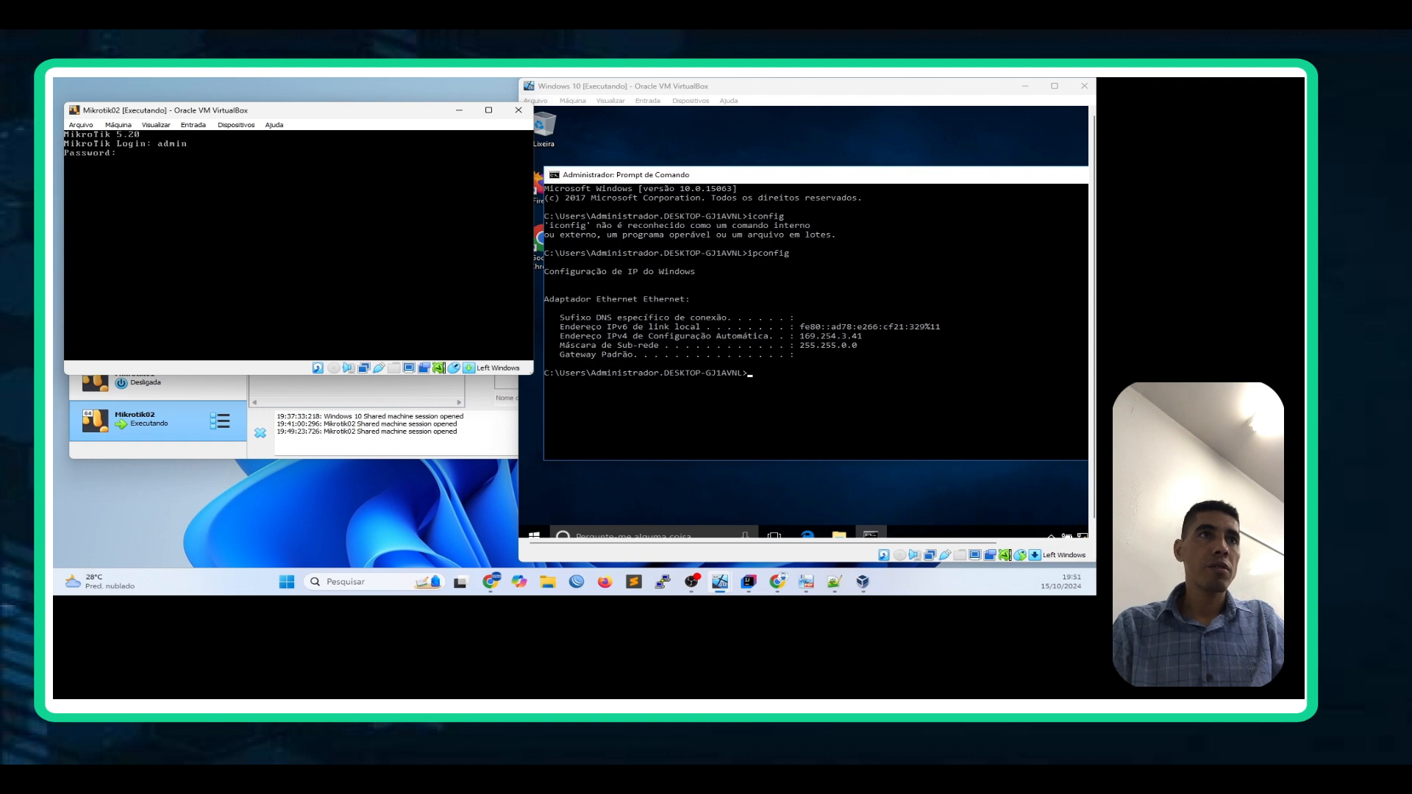
key("Return")
key("Return")
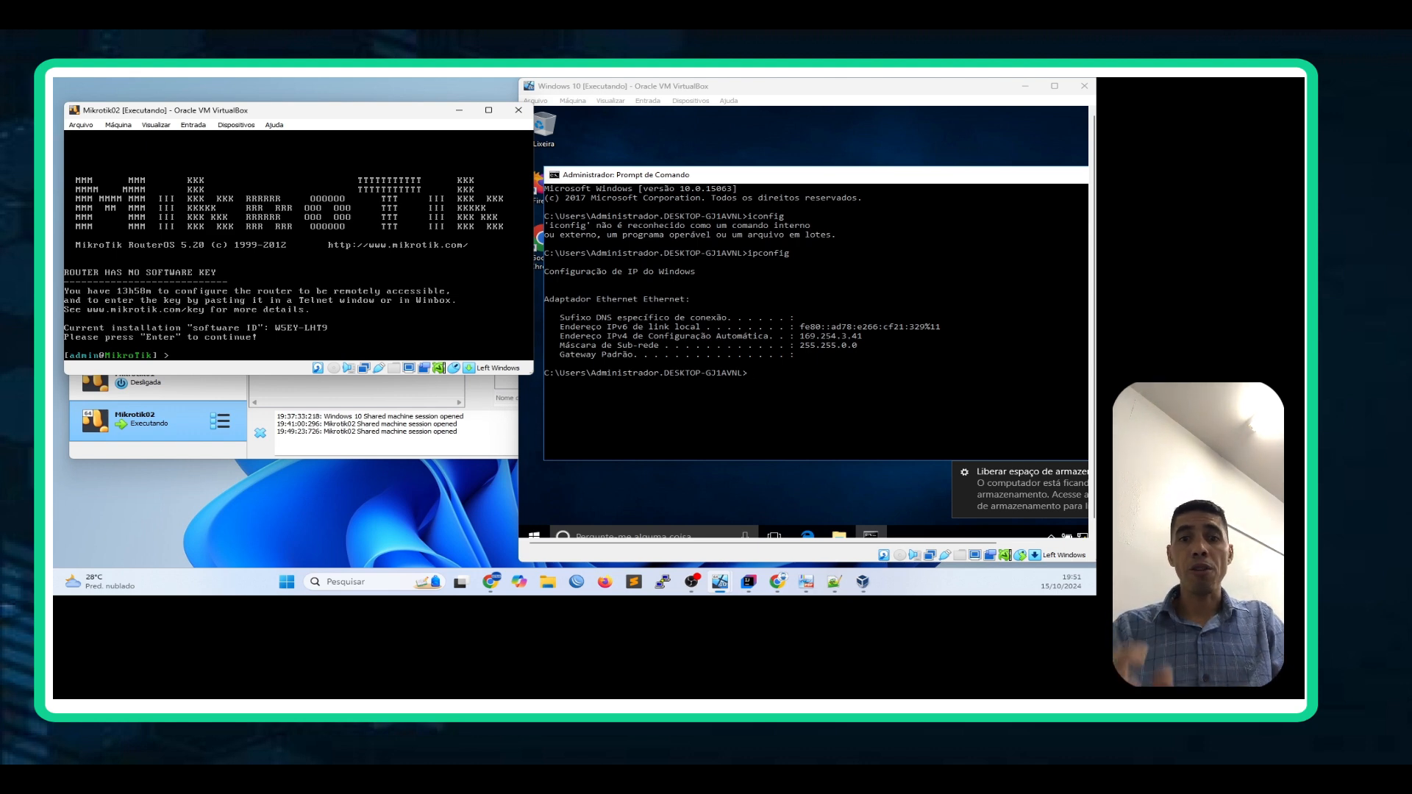
Step: Enter the ip dhcp-server level in the Mikrotik02 console with one command, and go back up one level at a time to the root with ".."
type("ip")
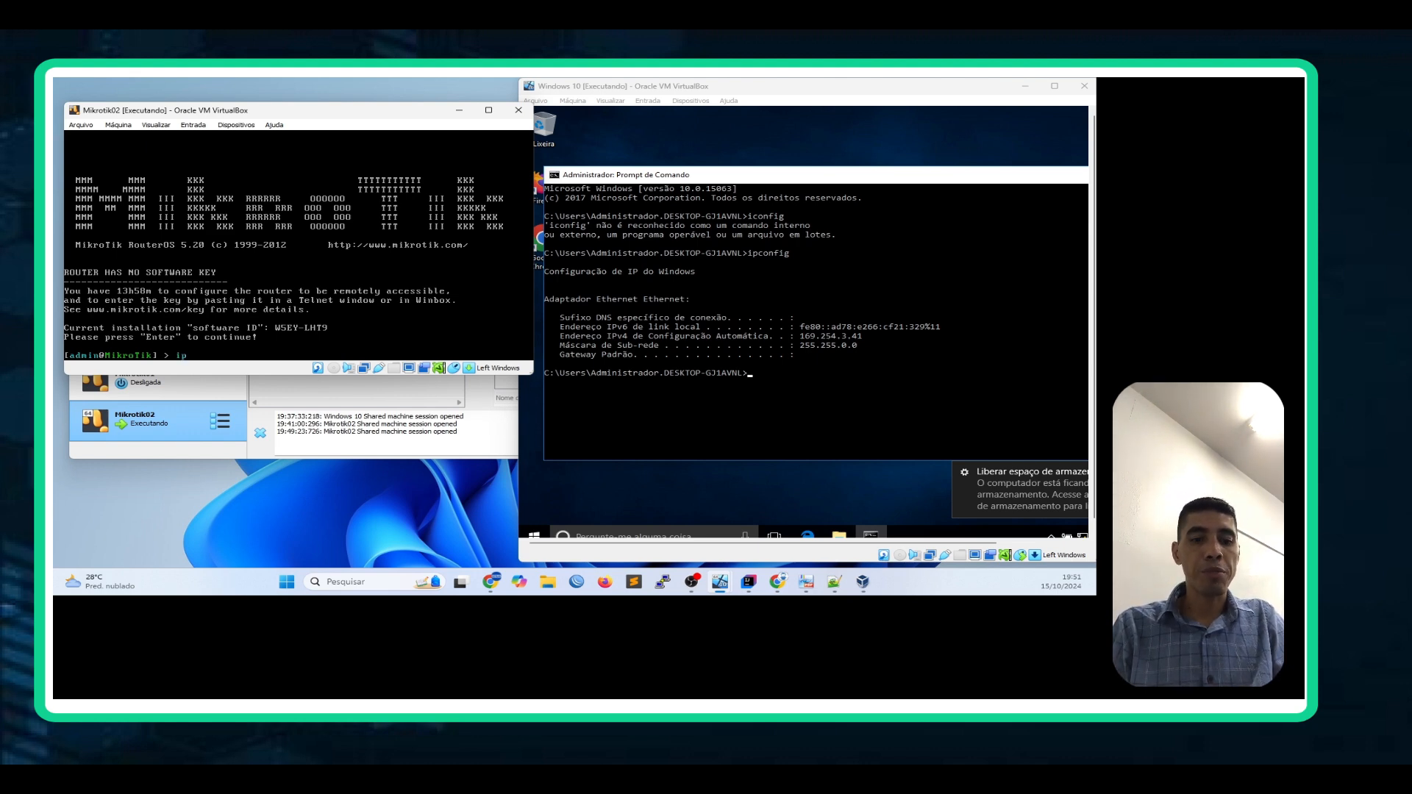
type(" dhcp")
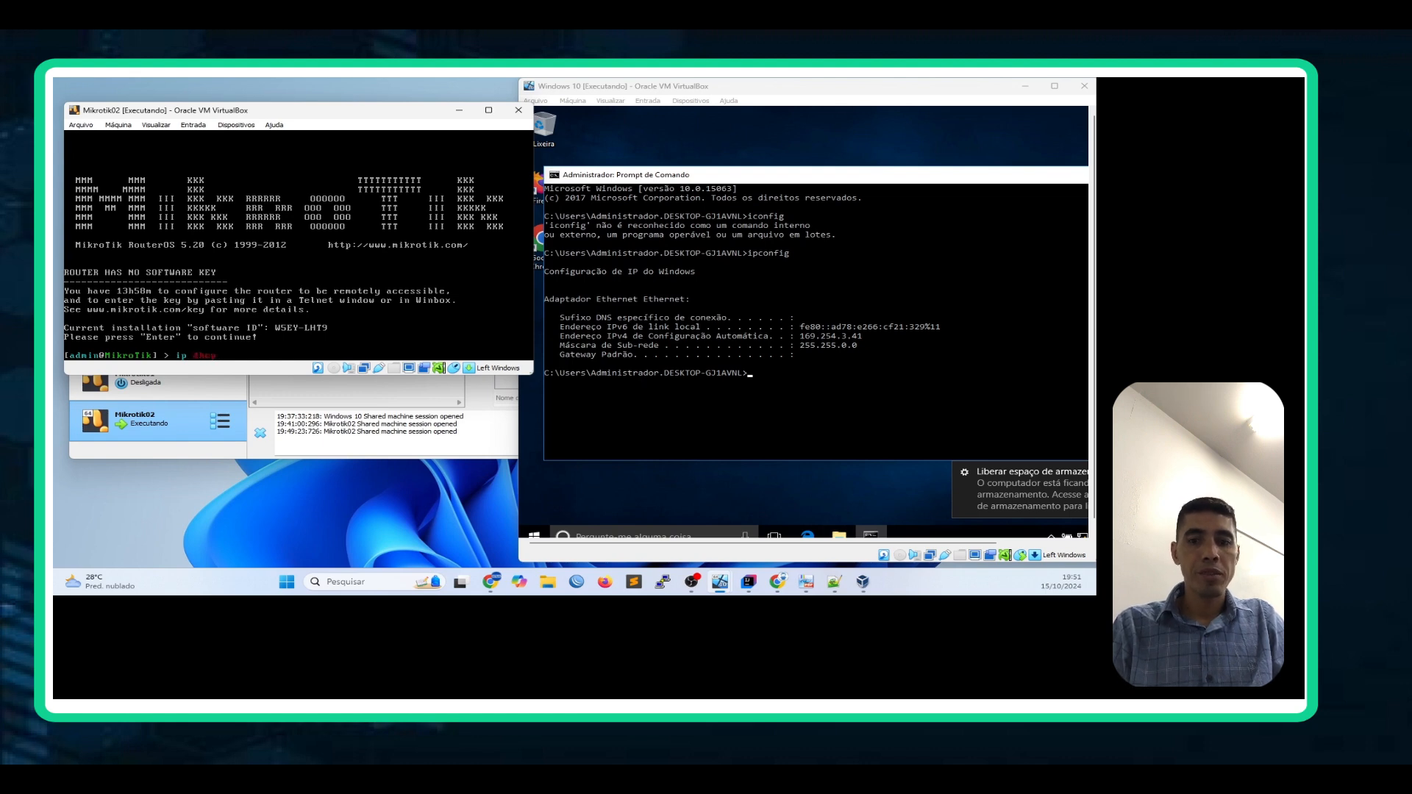
type("-server")
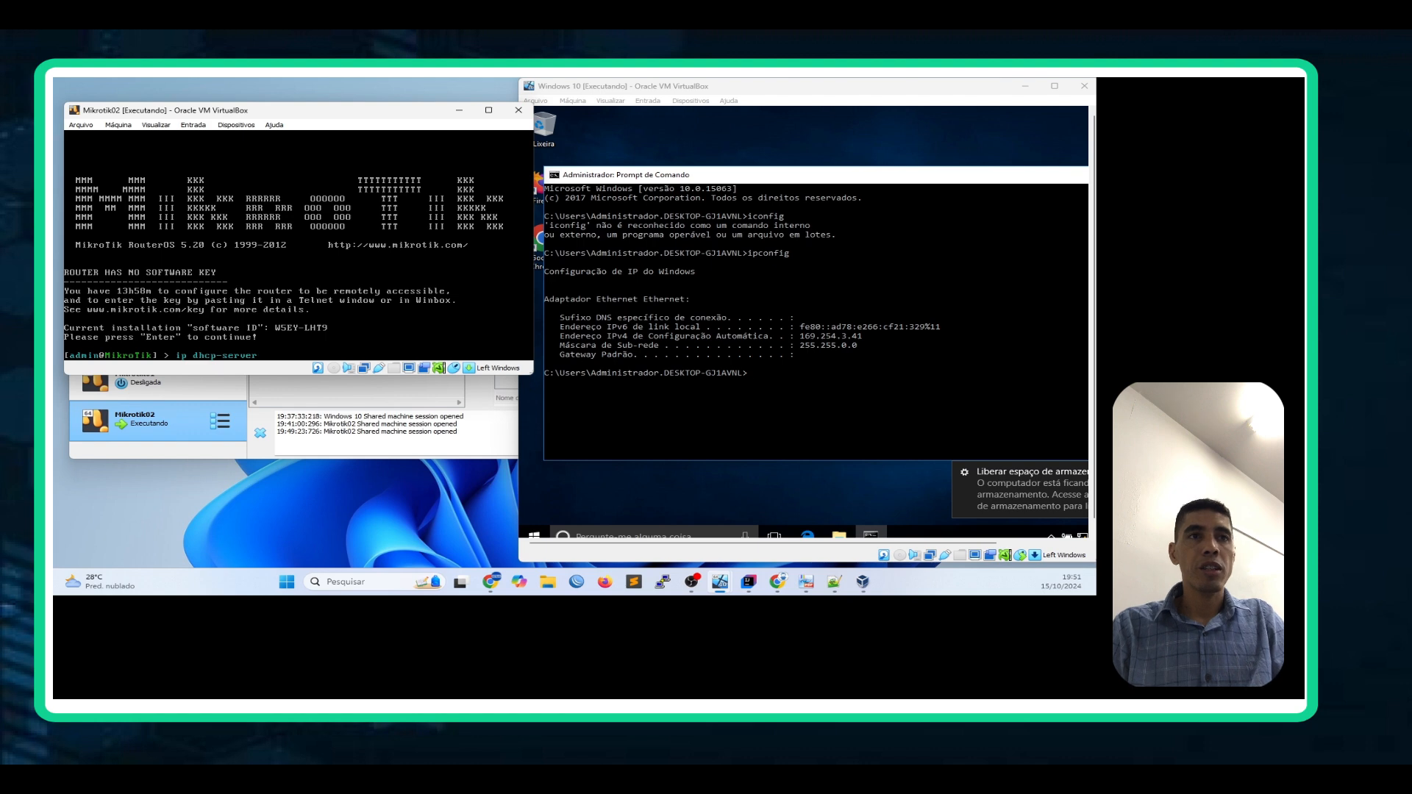
key("Return")
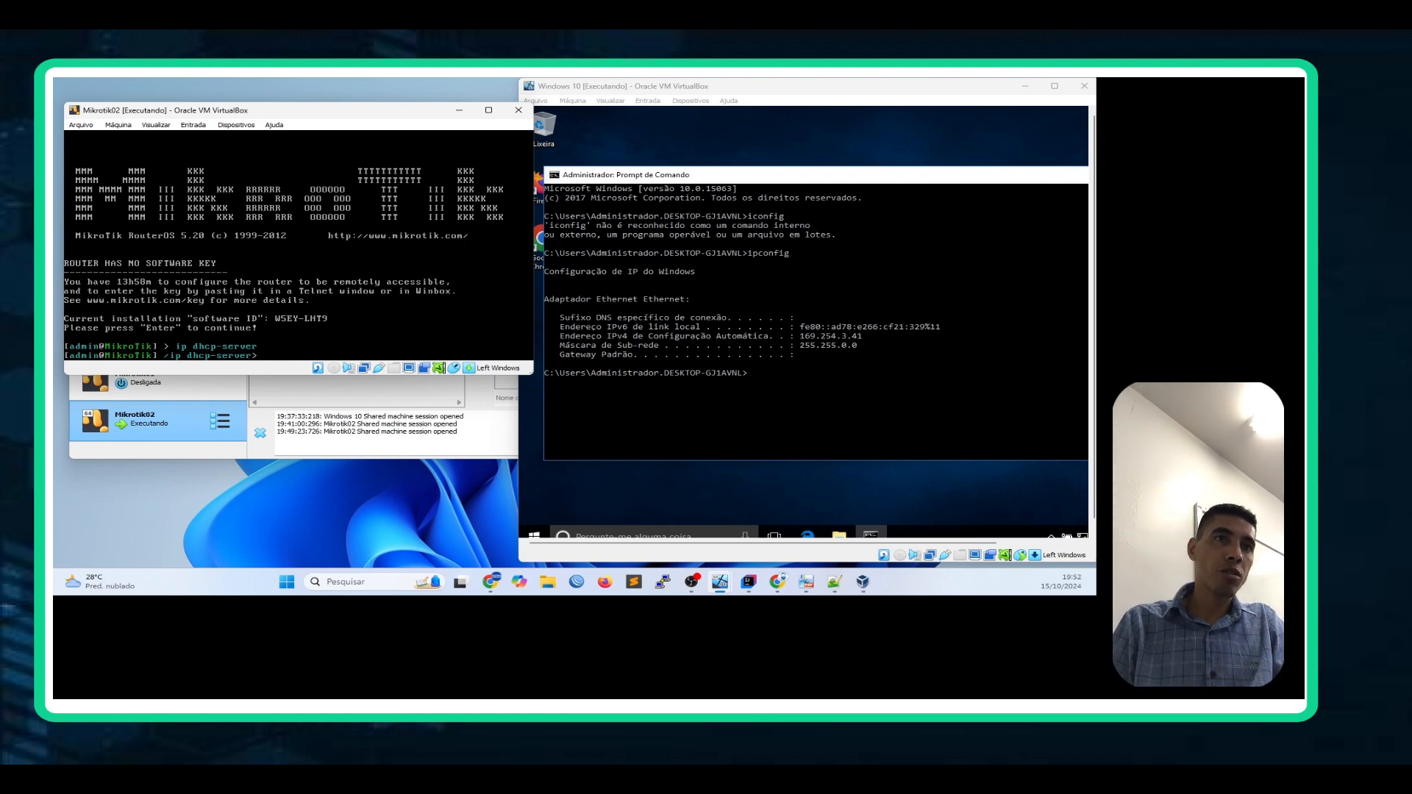
type("..")
key("Return")
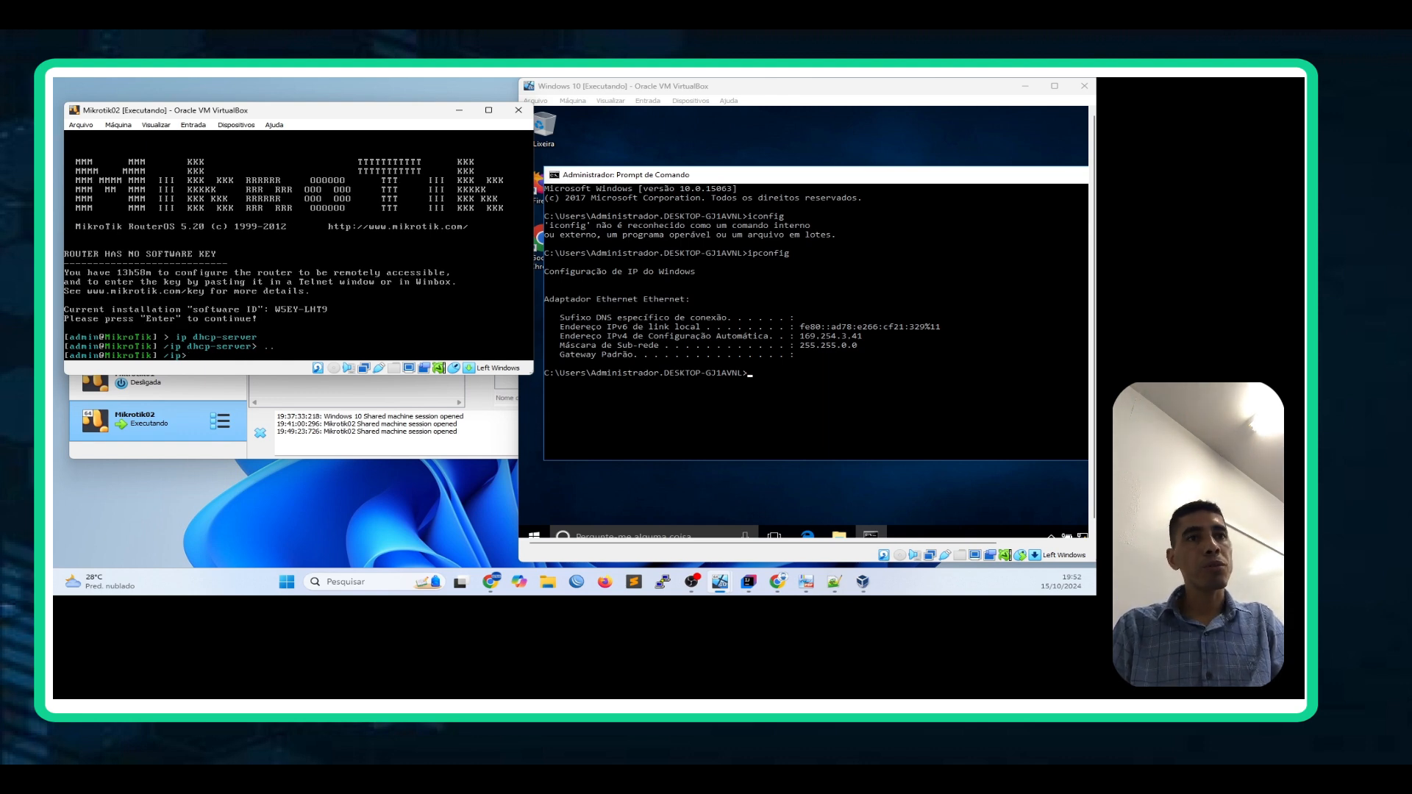
key("Return")
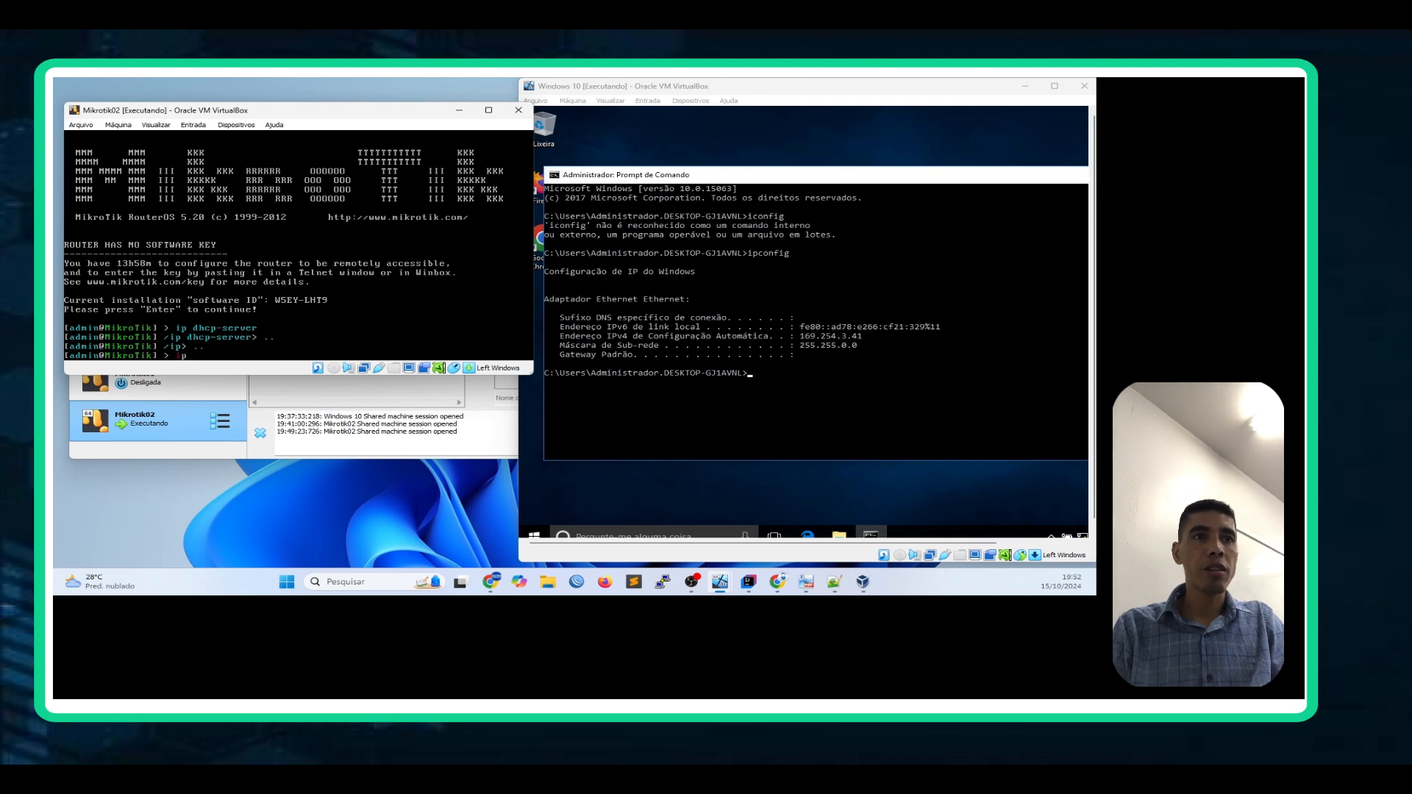
Step: Enter the ip level and its dhcp-server level with separate commands, and return straight to the root with "/"
key("Return")
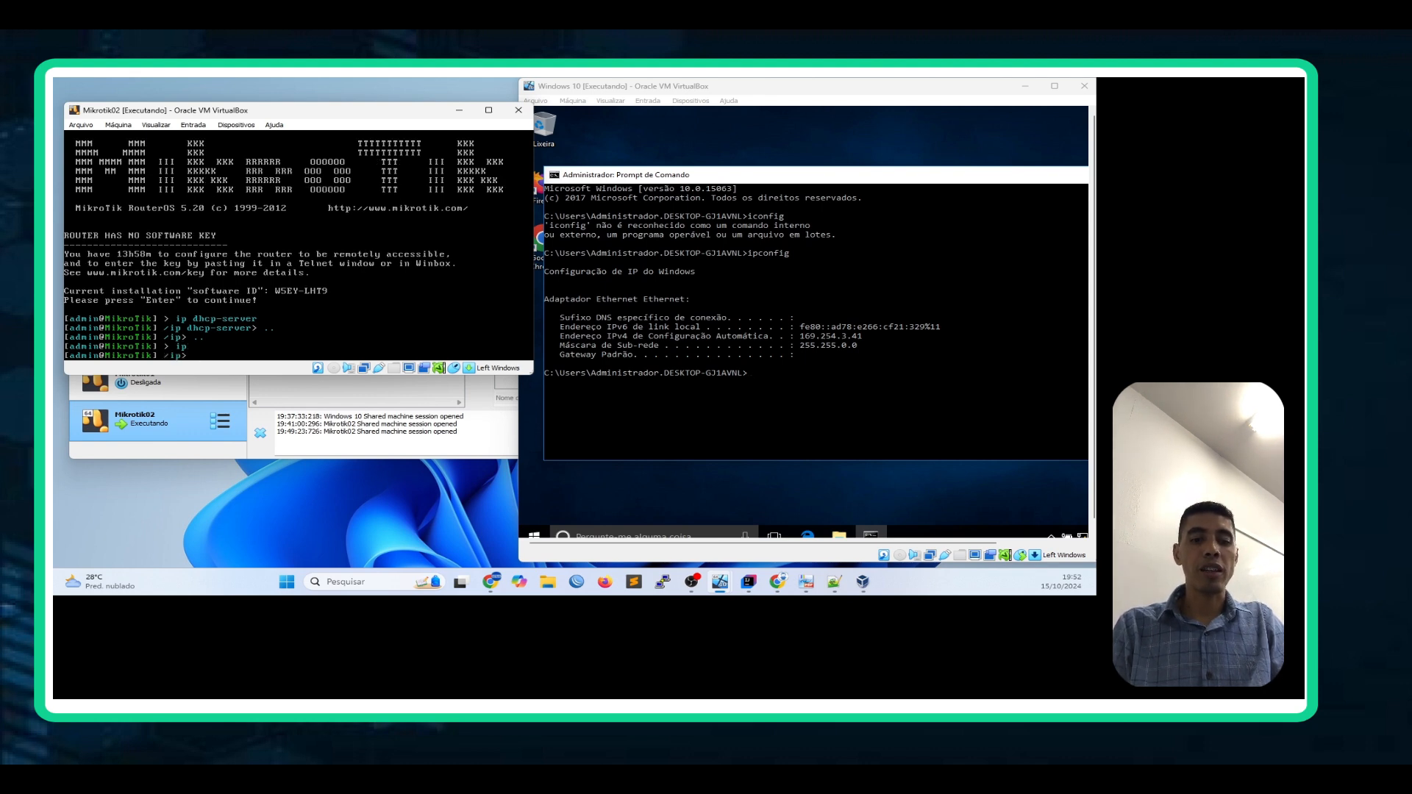
type("dhcp")
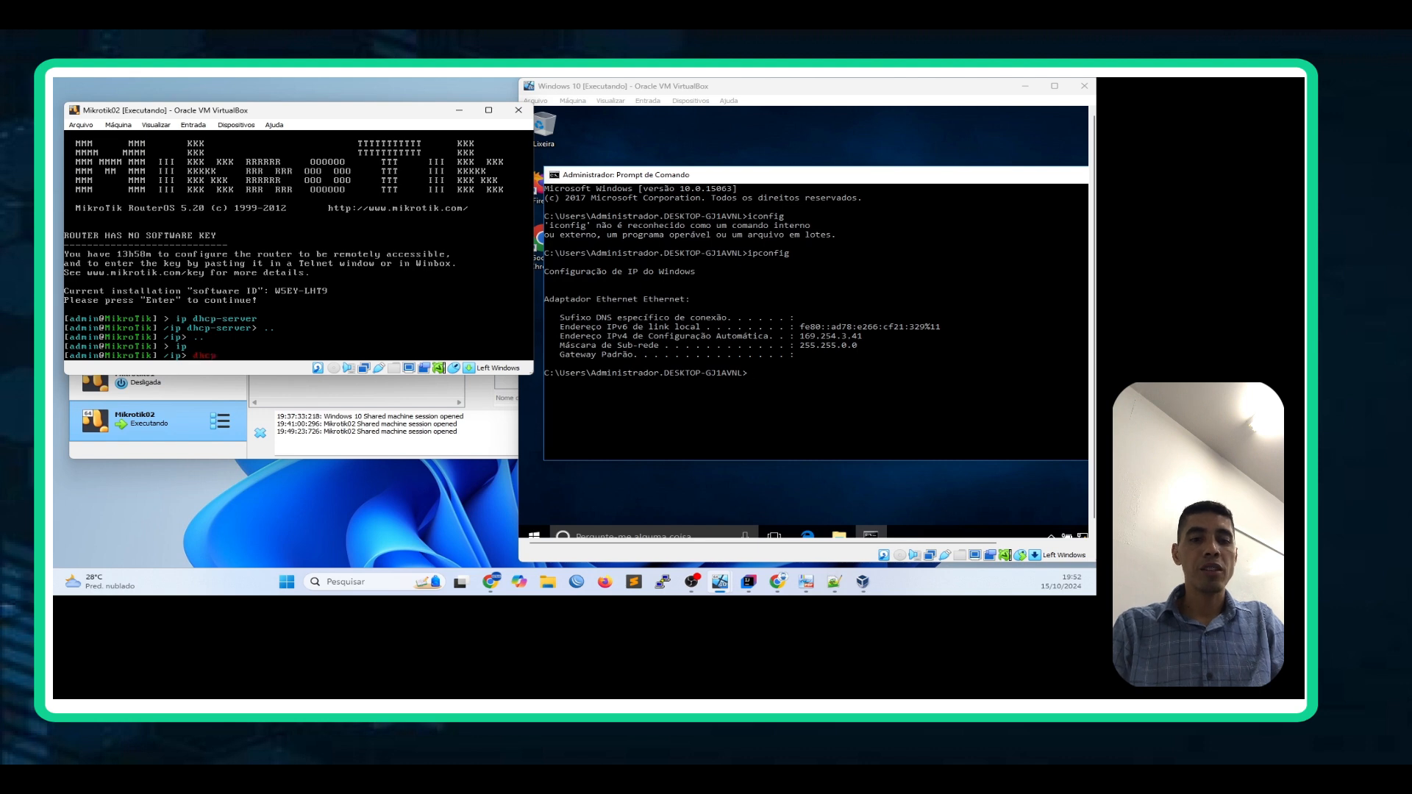
type("-server")
key("Return")
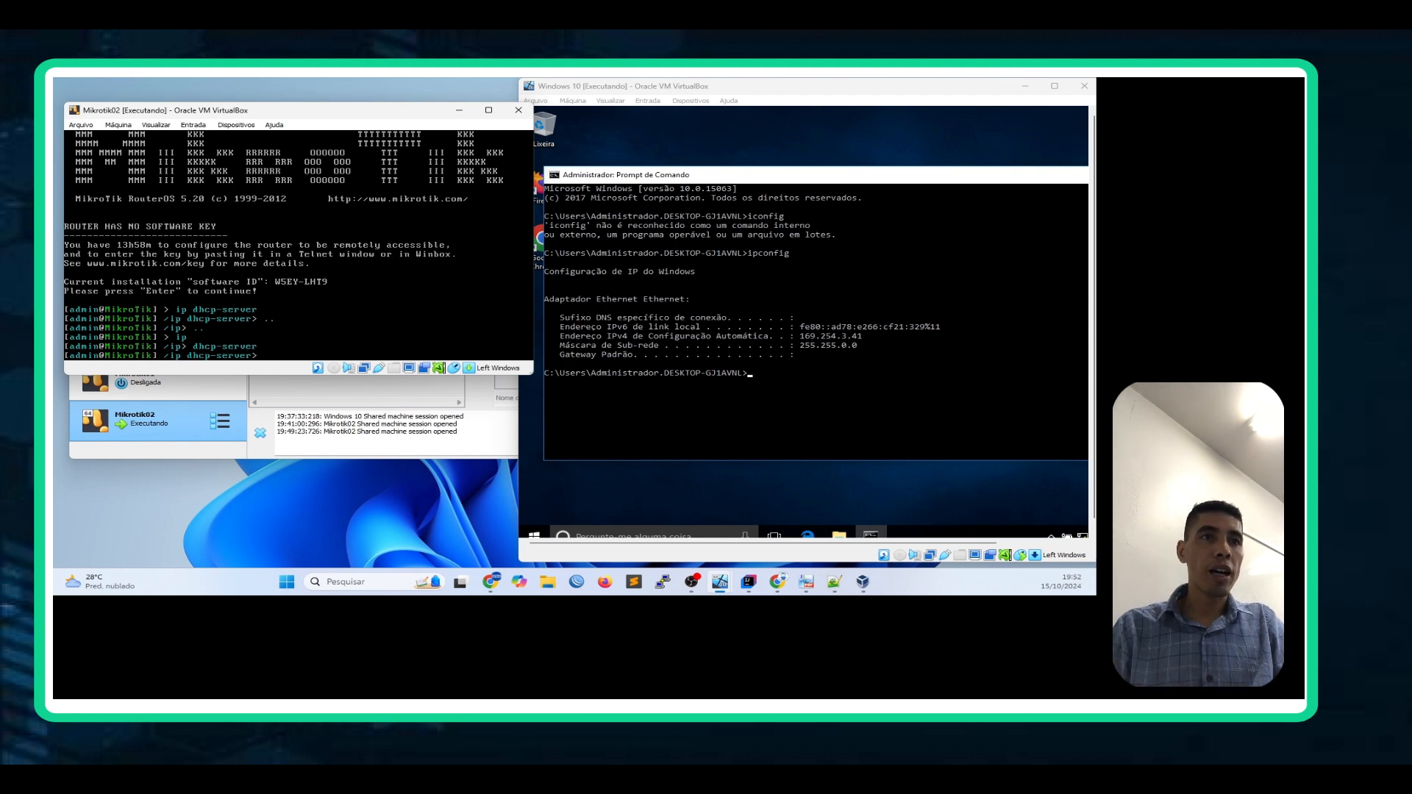
type("/")
key("Return")
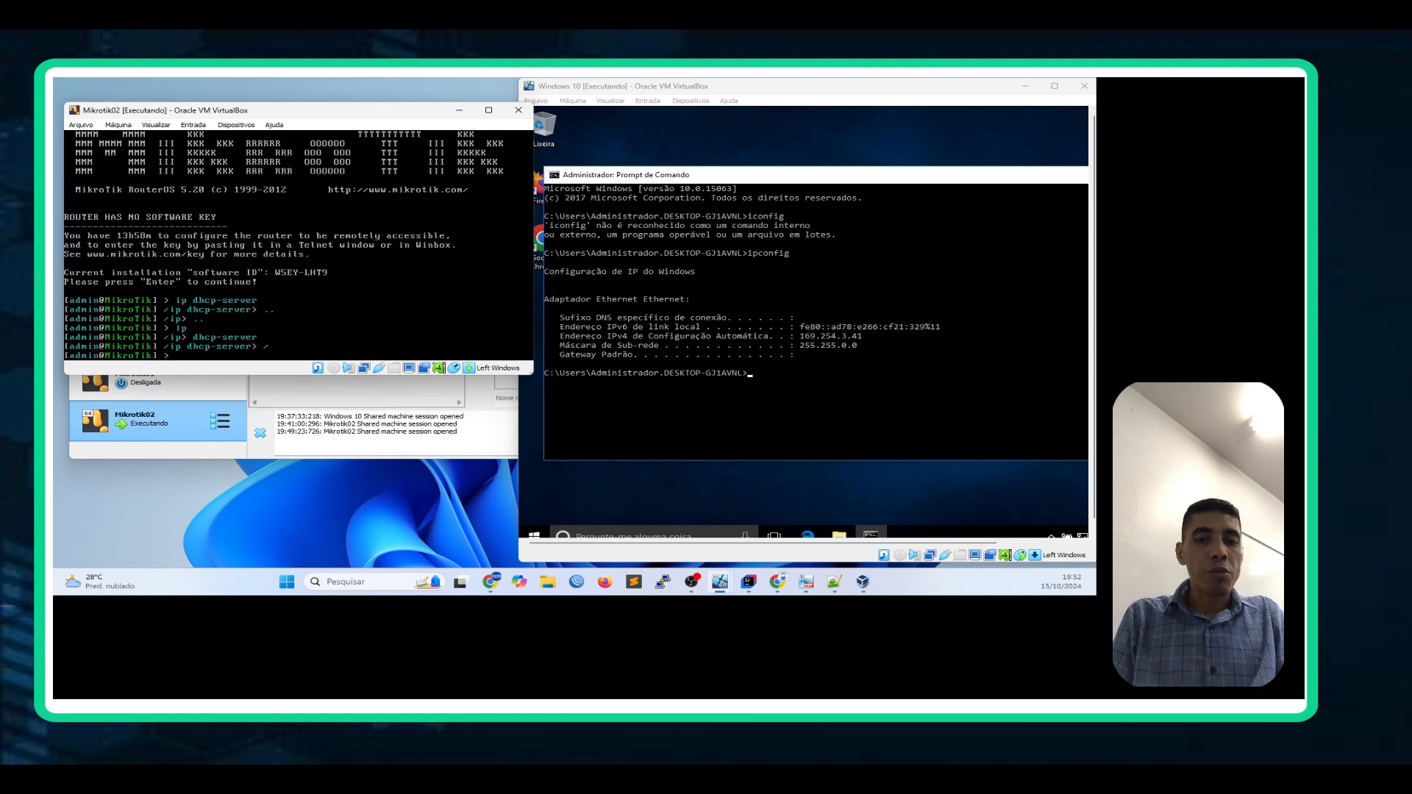
Step: Enter the ip address level and print the router's configured addresses
type("ip")
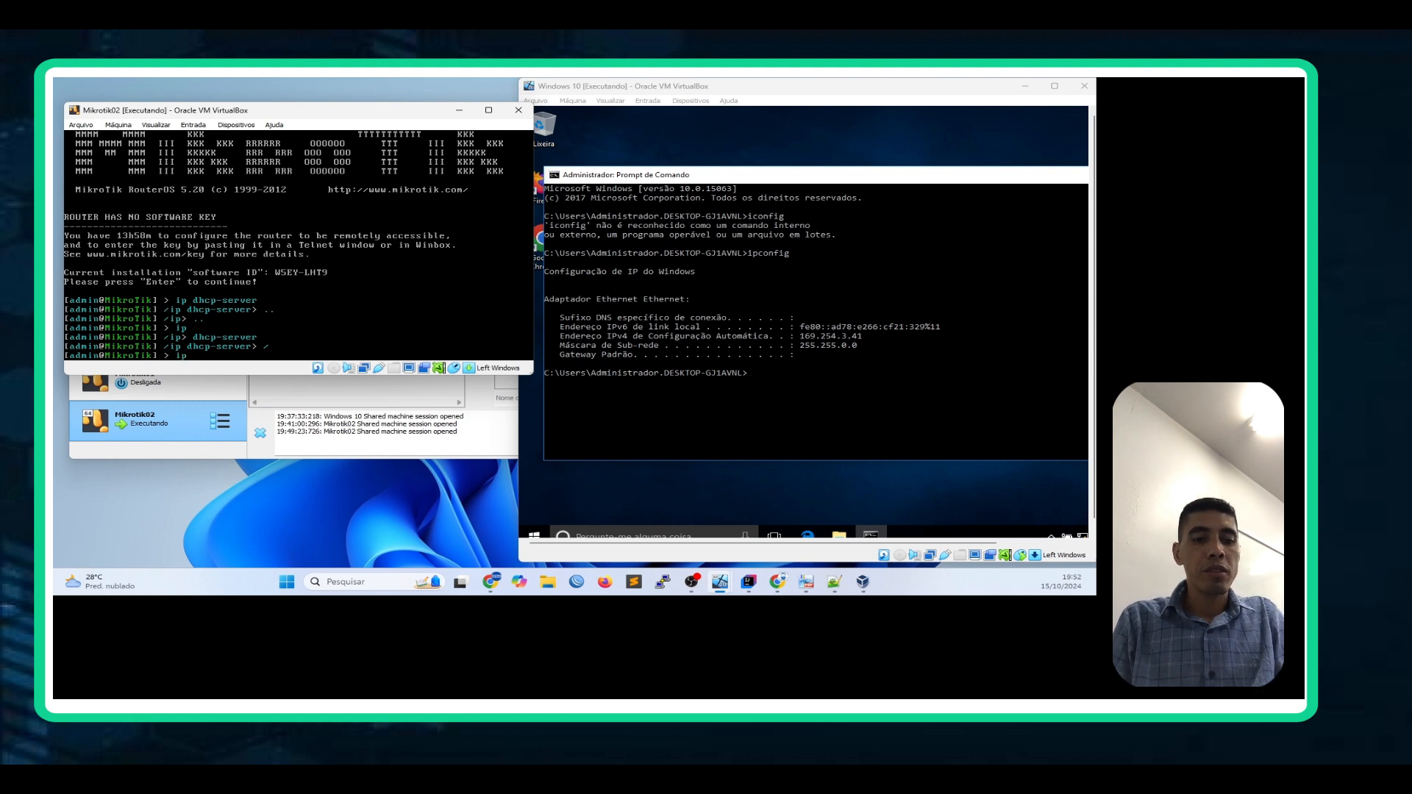
type(" addre")
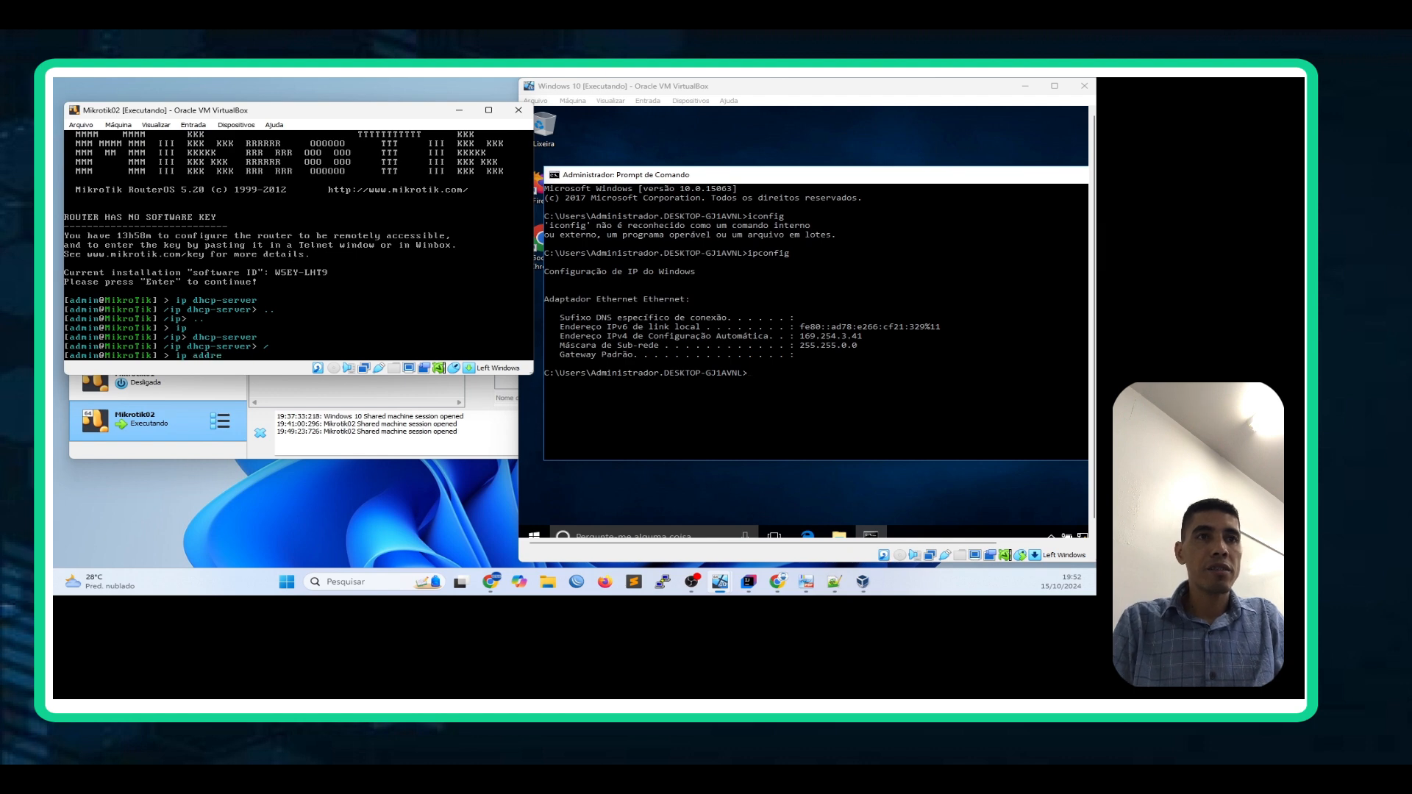
type("ss")
key("Return")
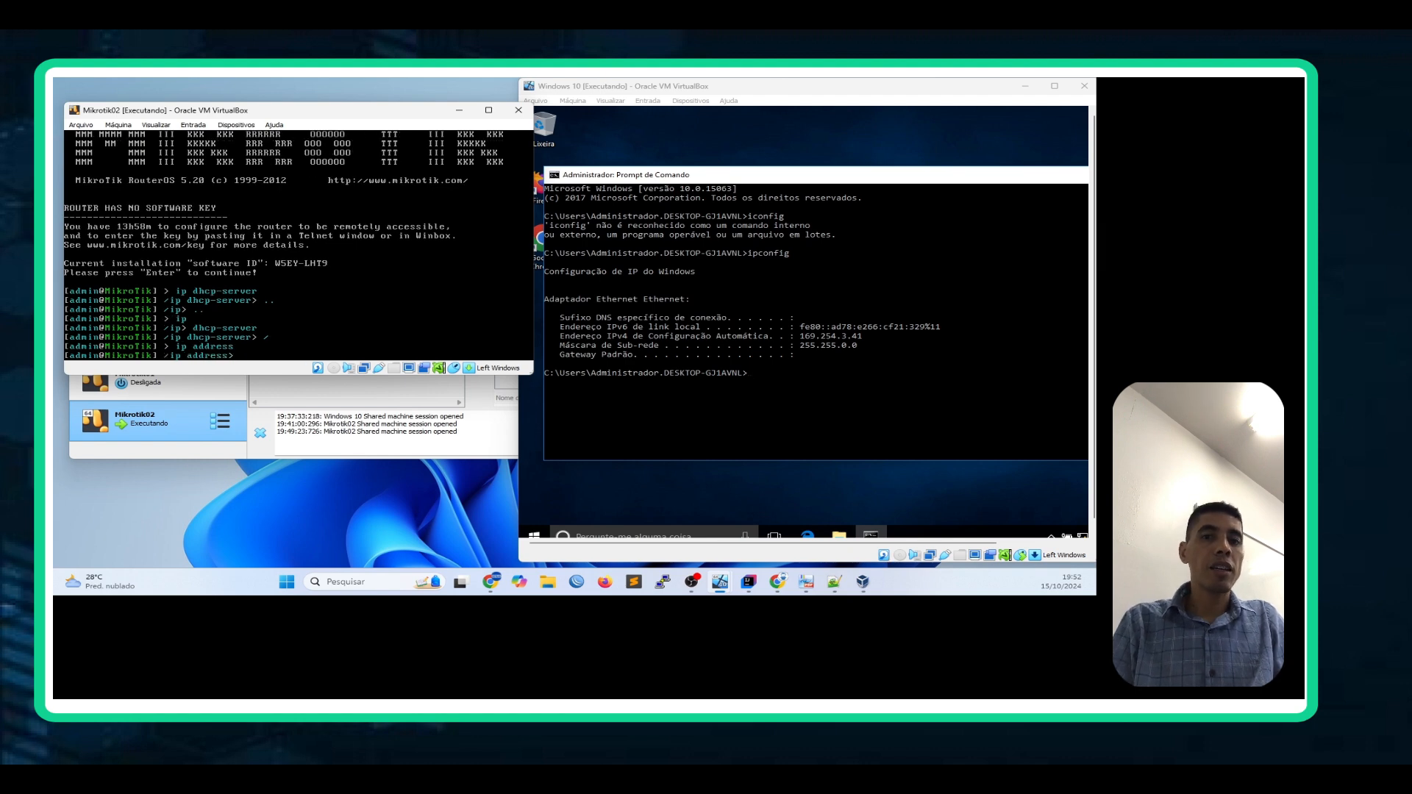
type("print")
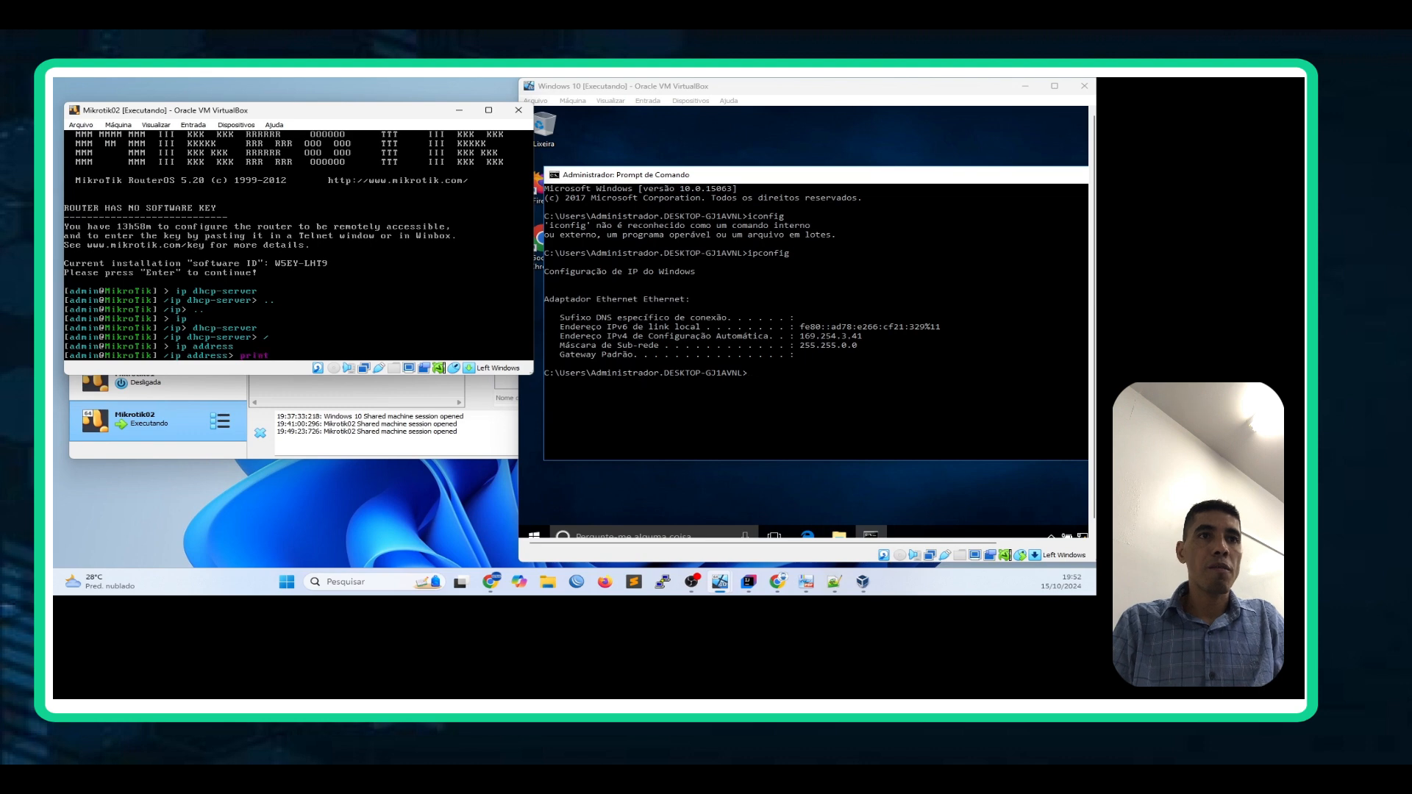
key("Return")
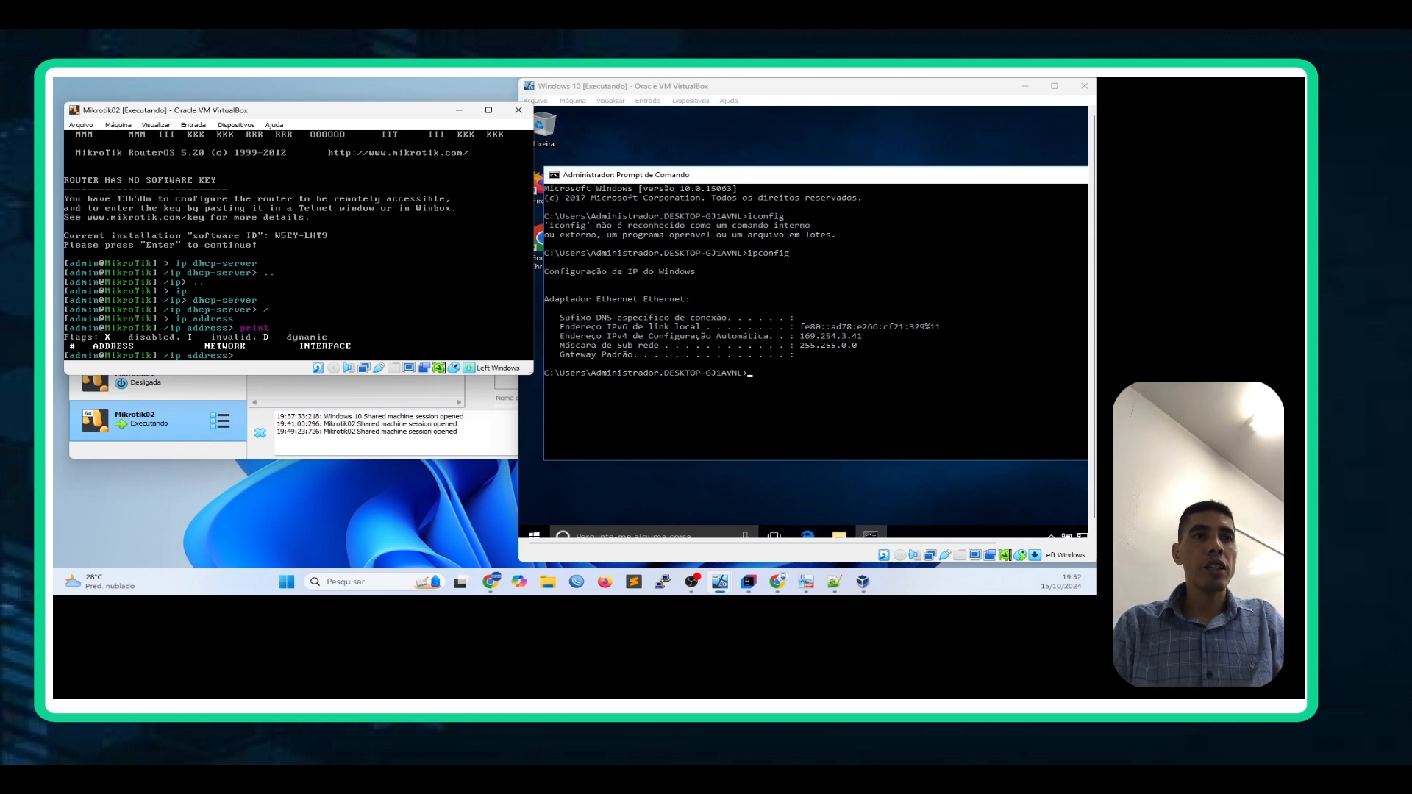
type("add ad")
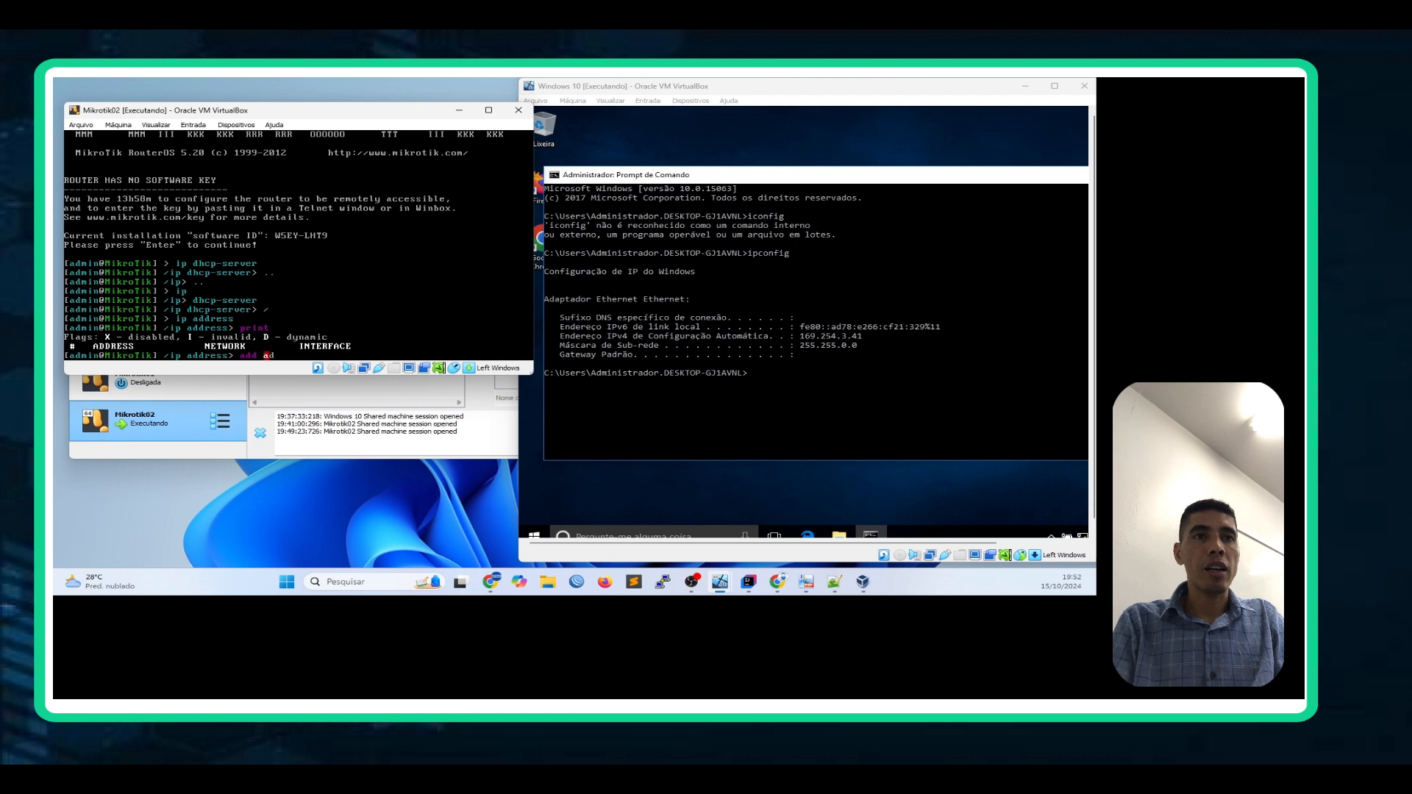
type("dress=")
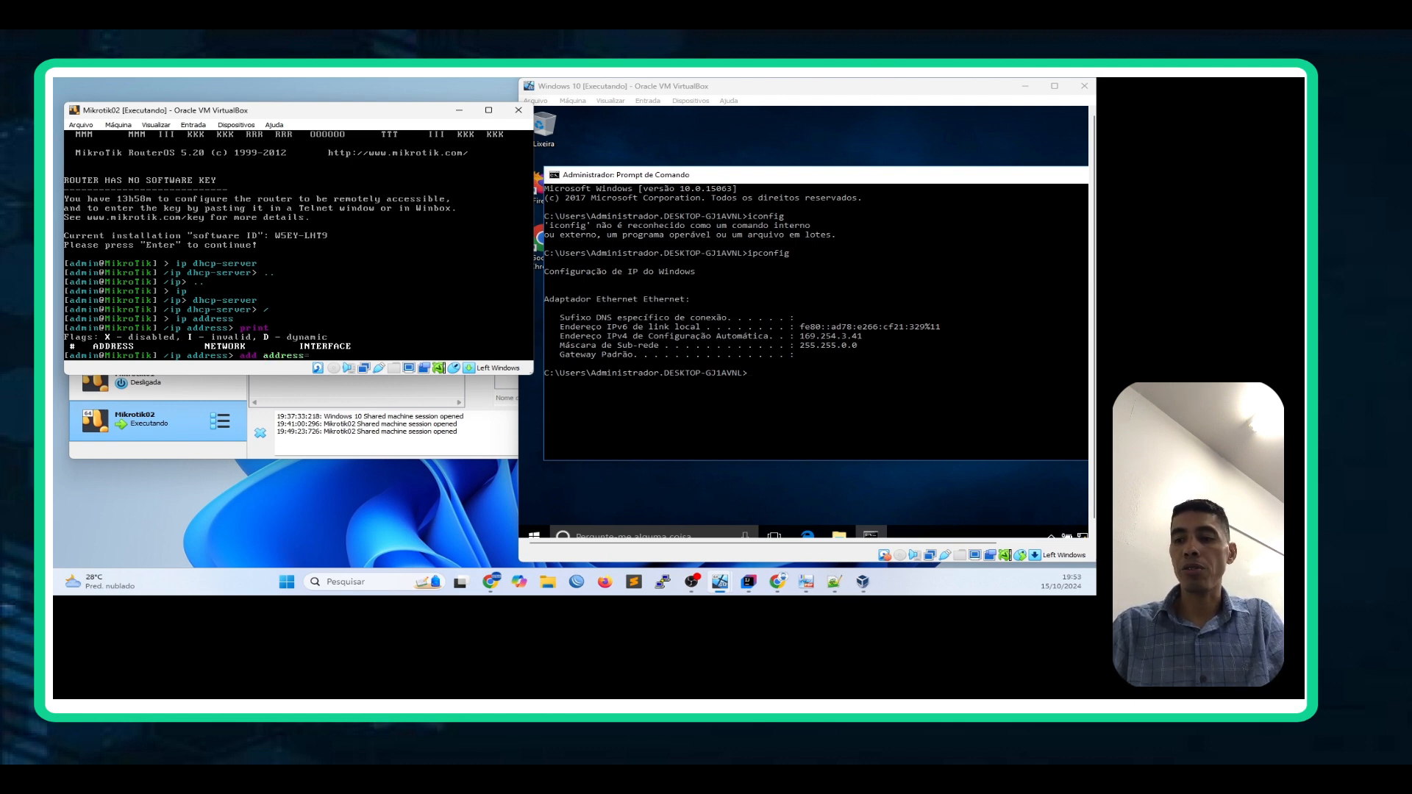
key("Up")
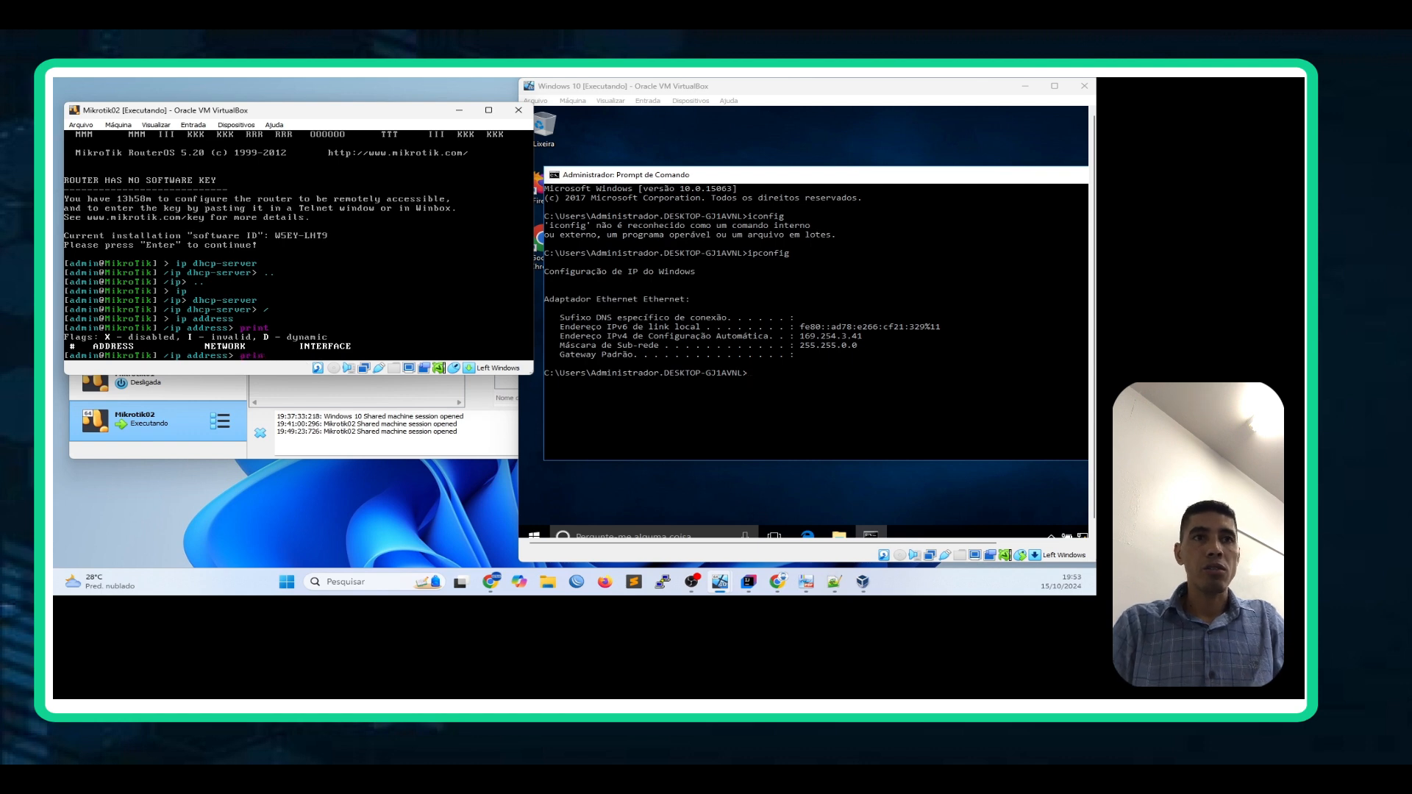
key("BackSpace")
key("BackSpace")
key("BackSpace")
key("BackSpace")
key("BackSpace")
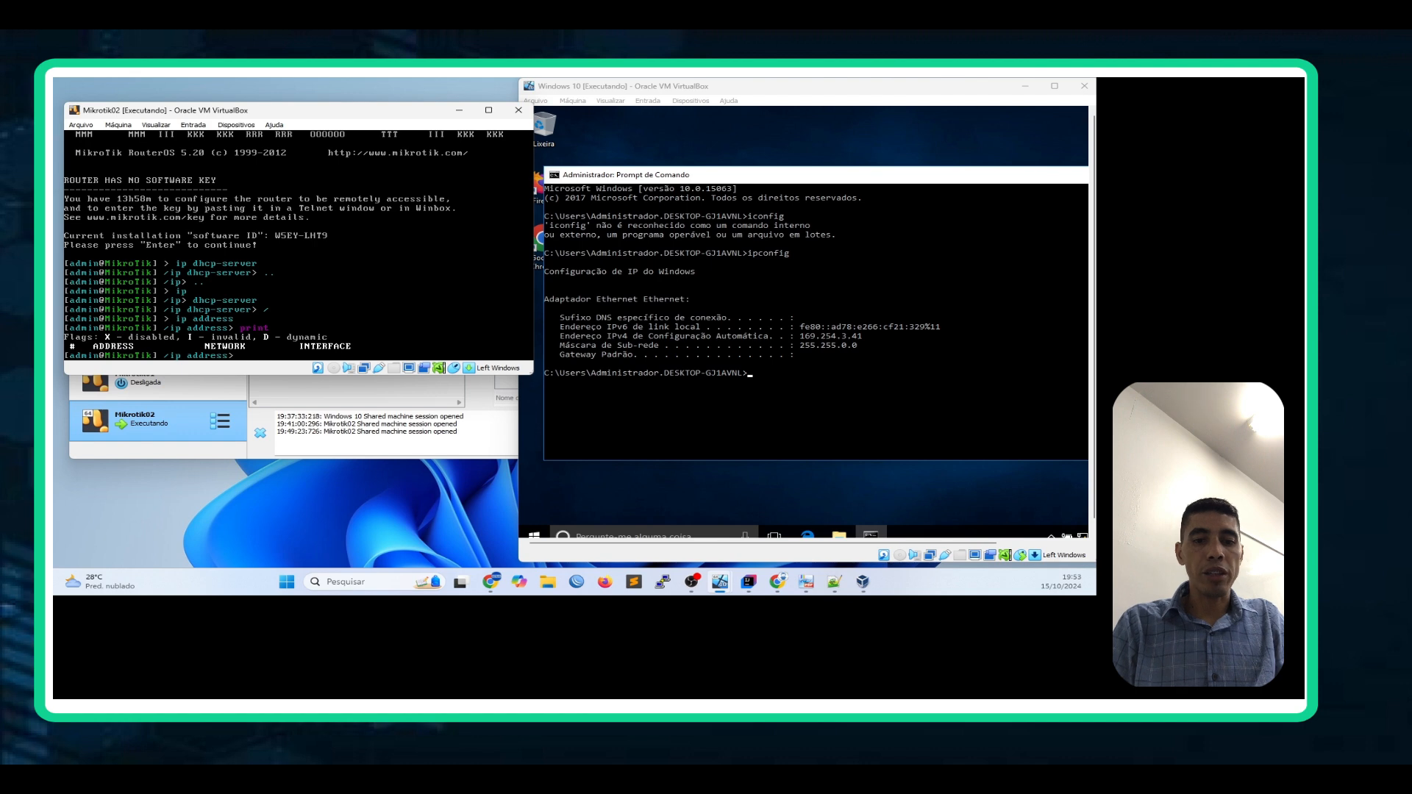
Step: Try to add the address 192.168.88.254/24 without specifying an interface, and cancel the command at the interface prompt
type("add")
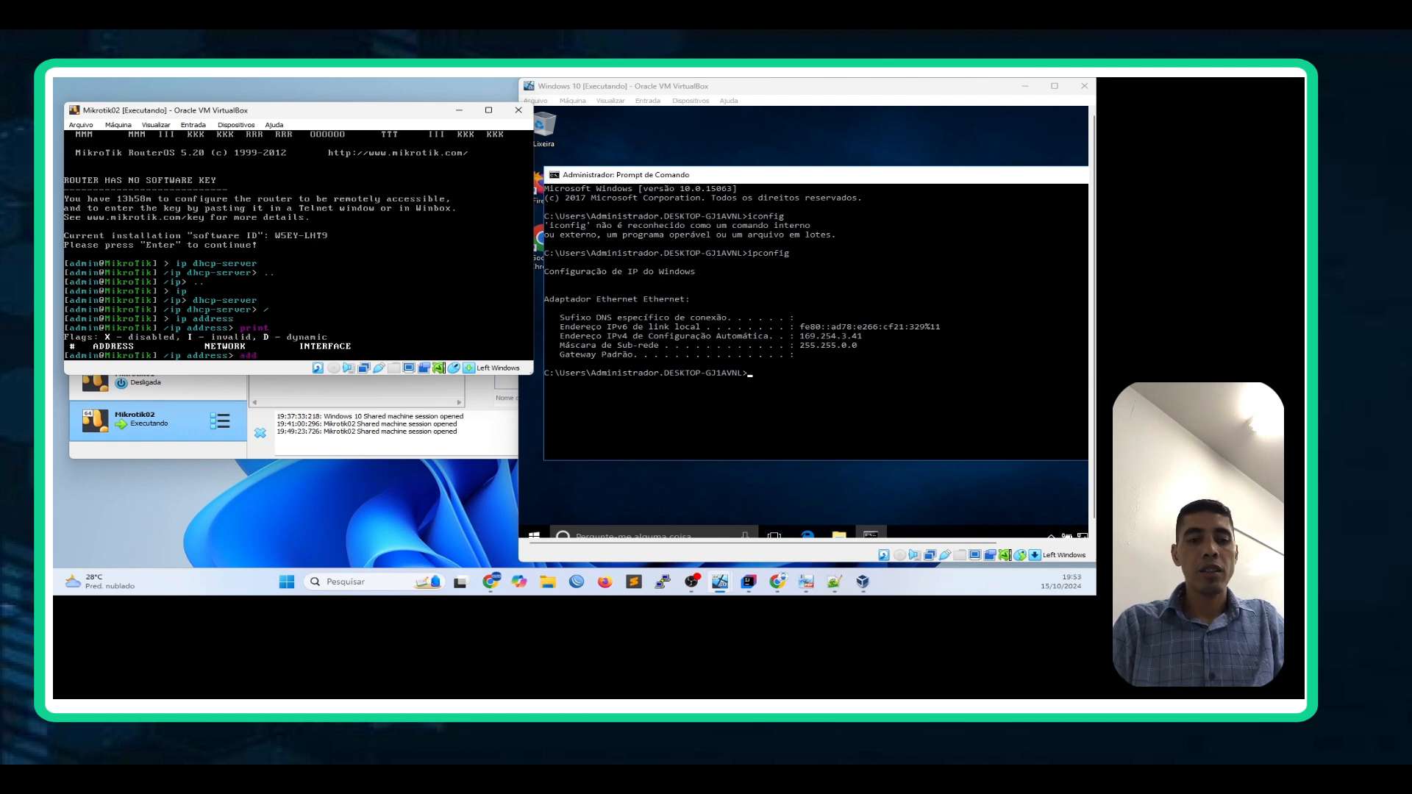
type(" addrees")
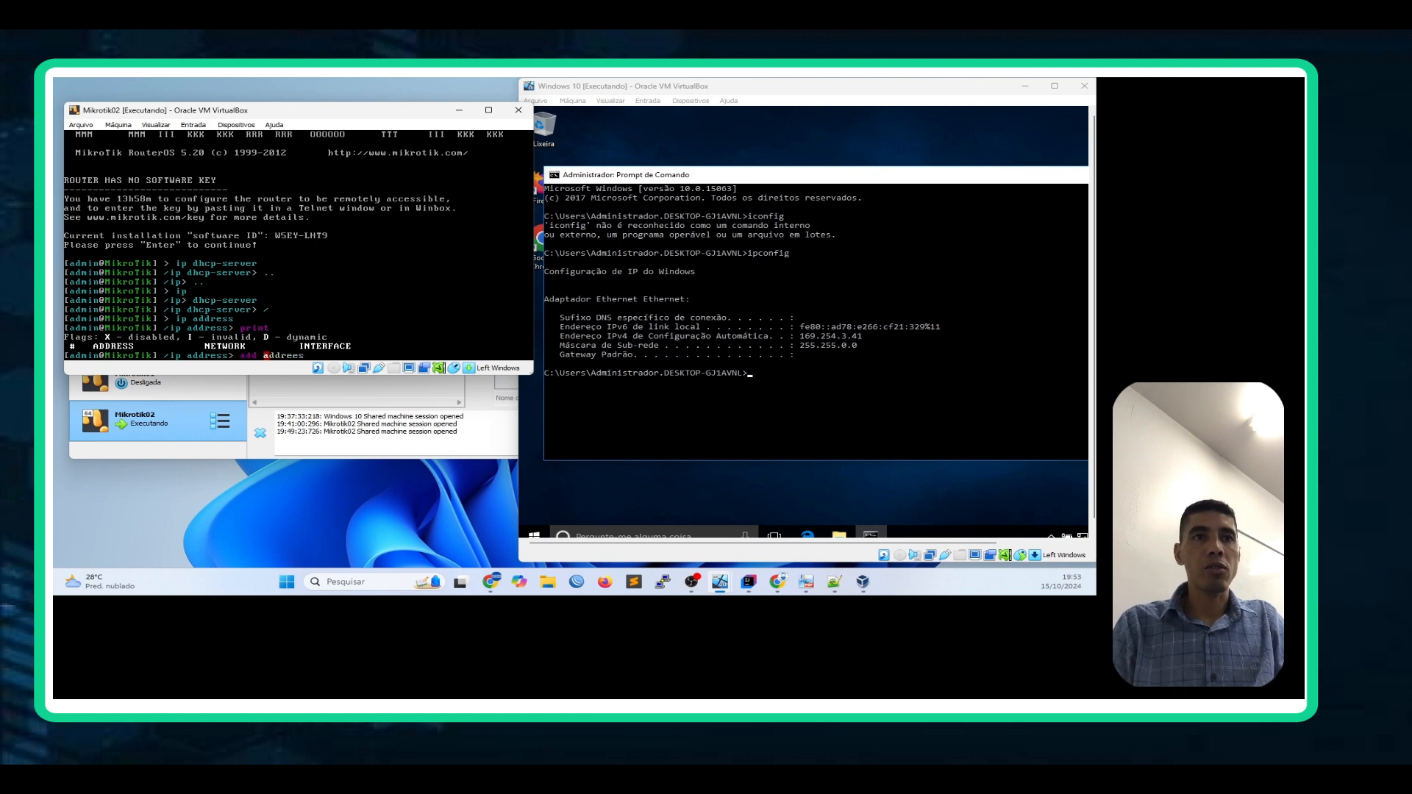
key("BackSpace")
key("BackSpace")
type("ss")
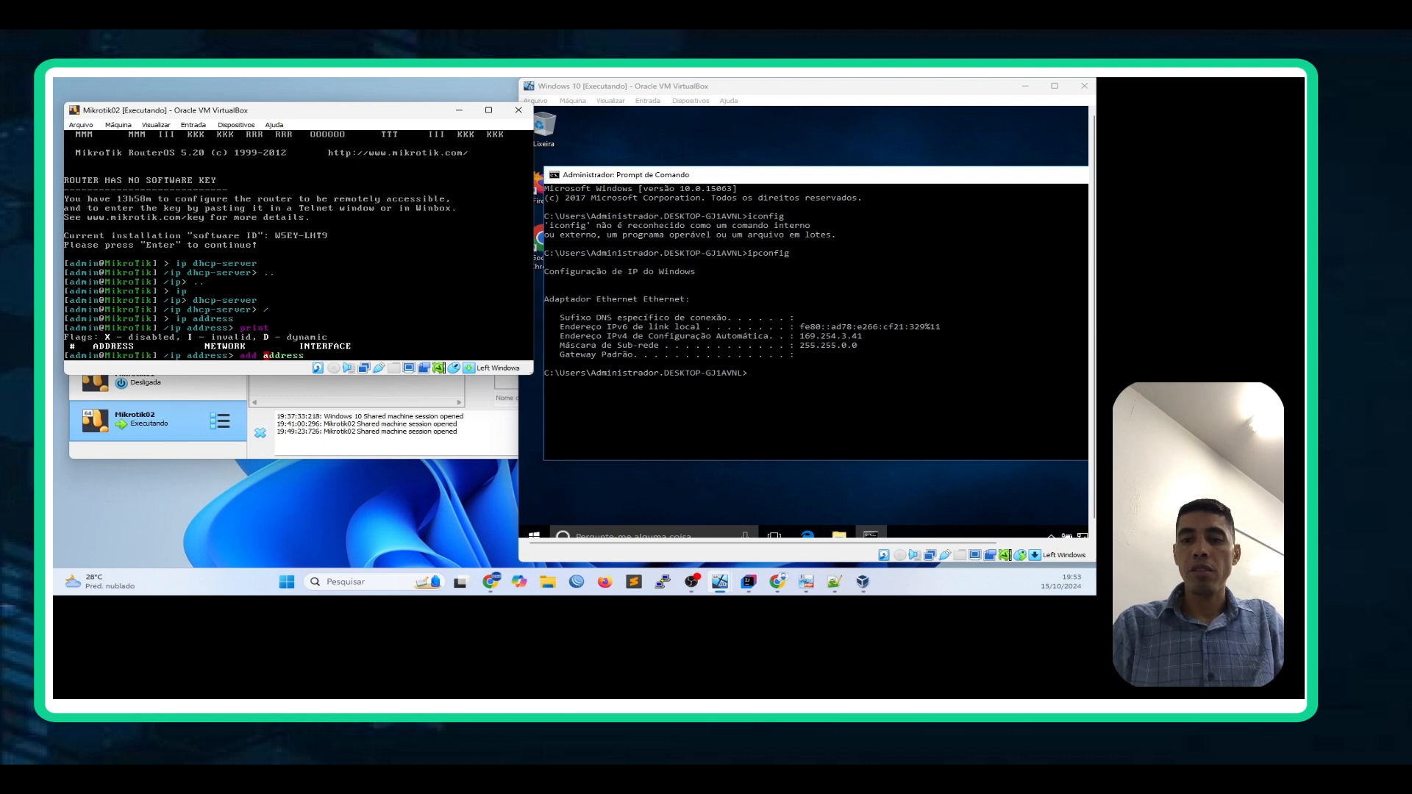
type("=19")
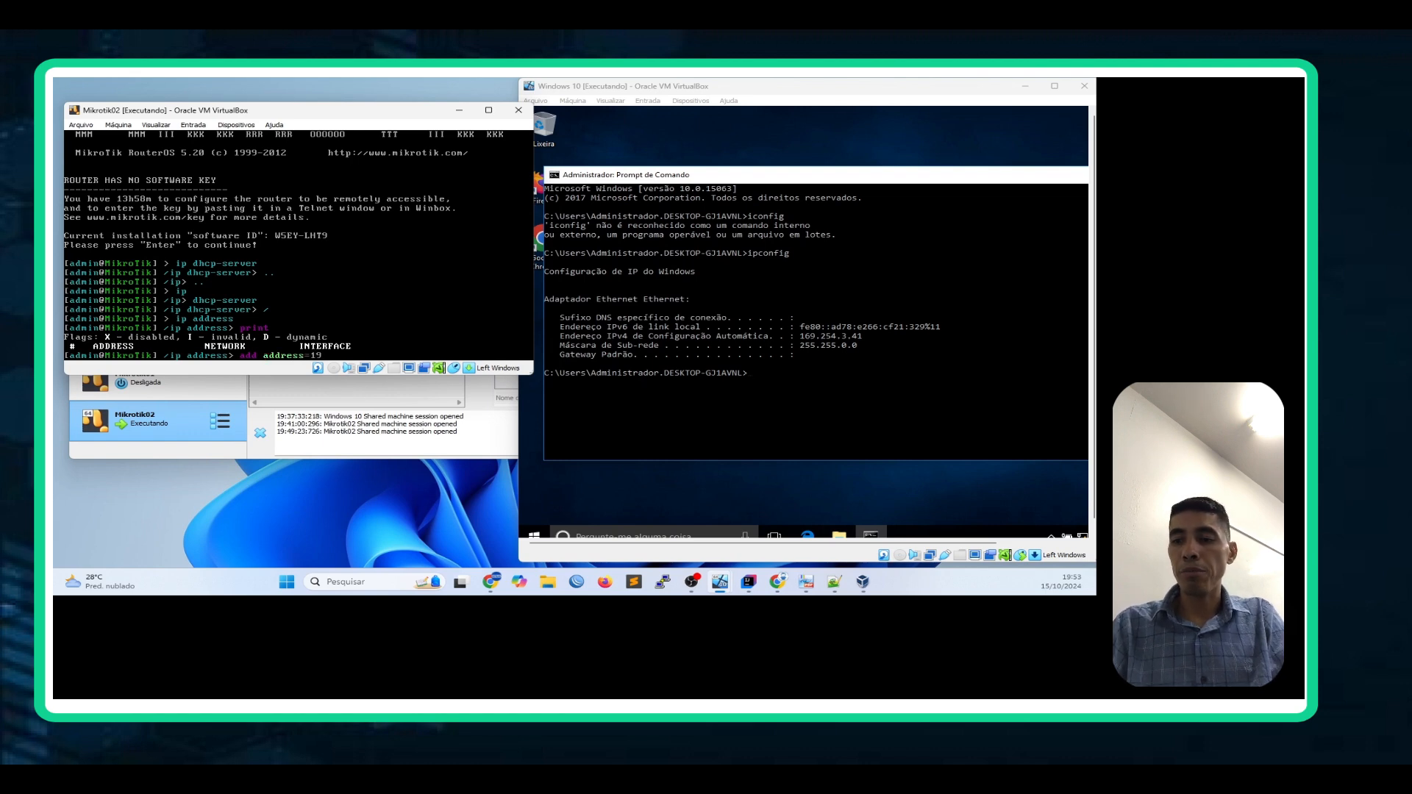
type("2.168.88.")
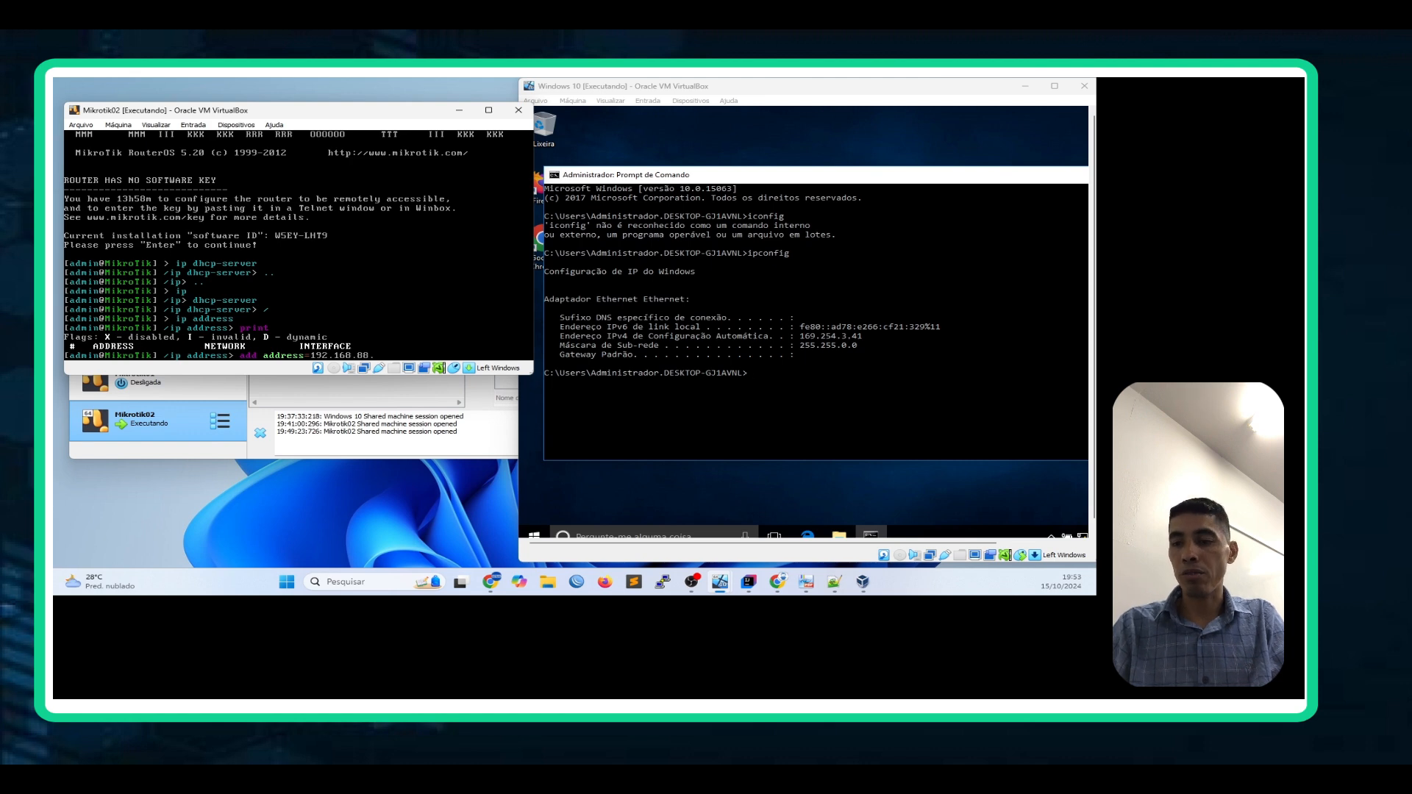
type("254")
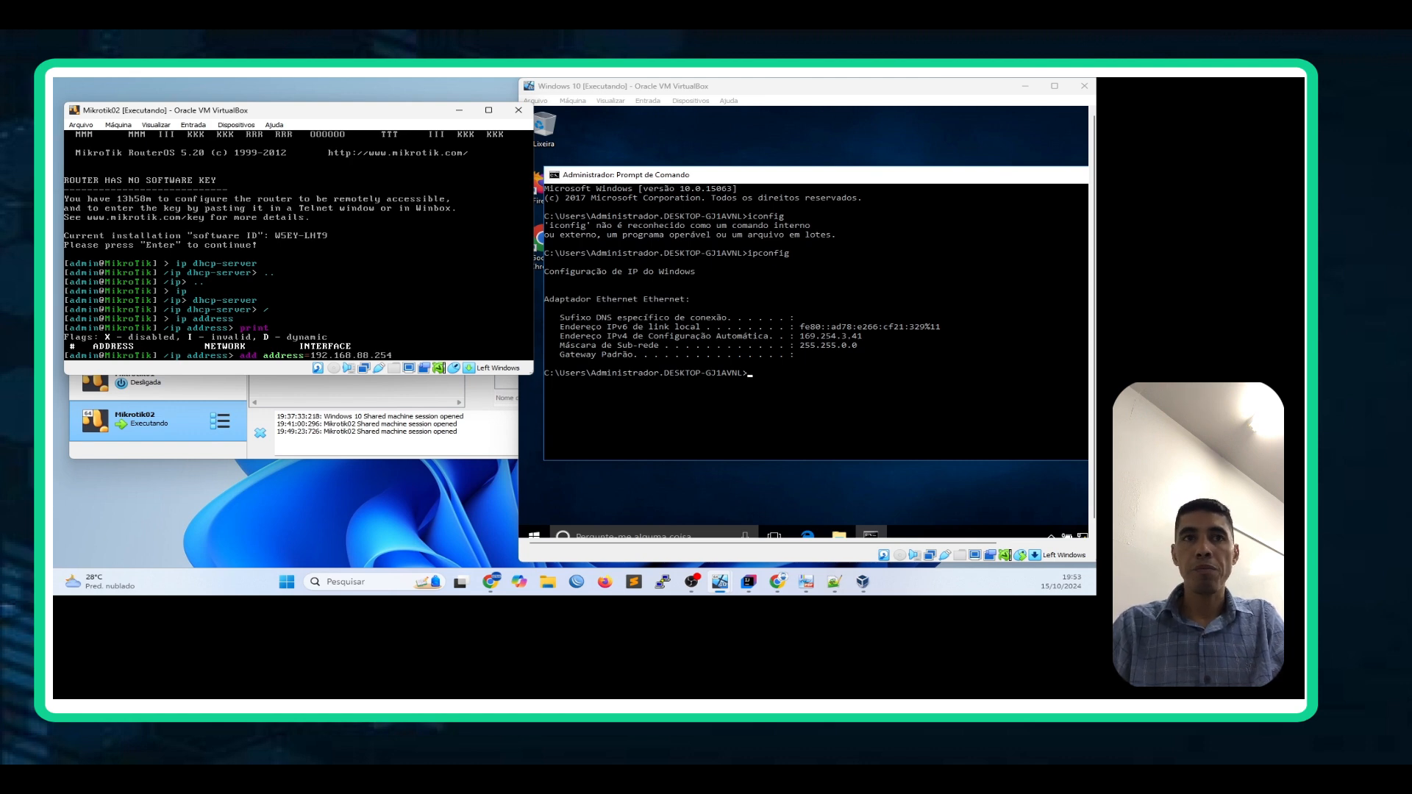
key("BackSpace")
key("BackSpace")
key("BackSpace")
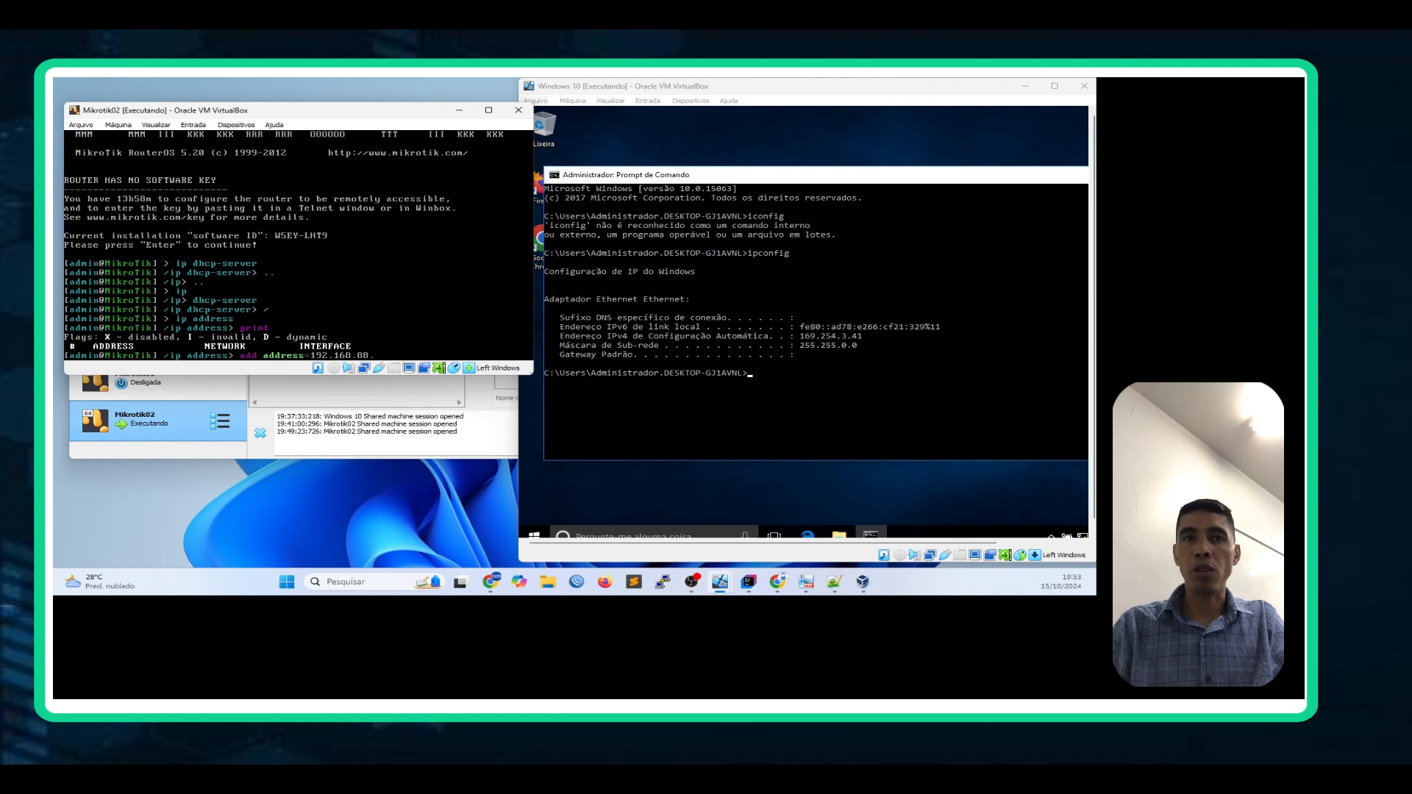
type("1")
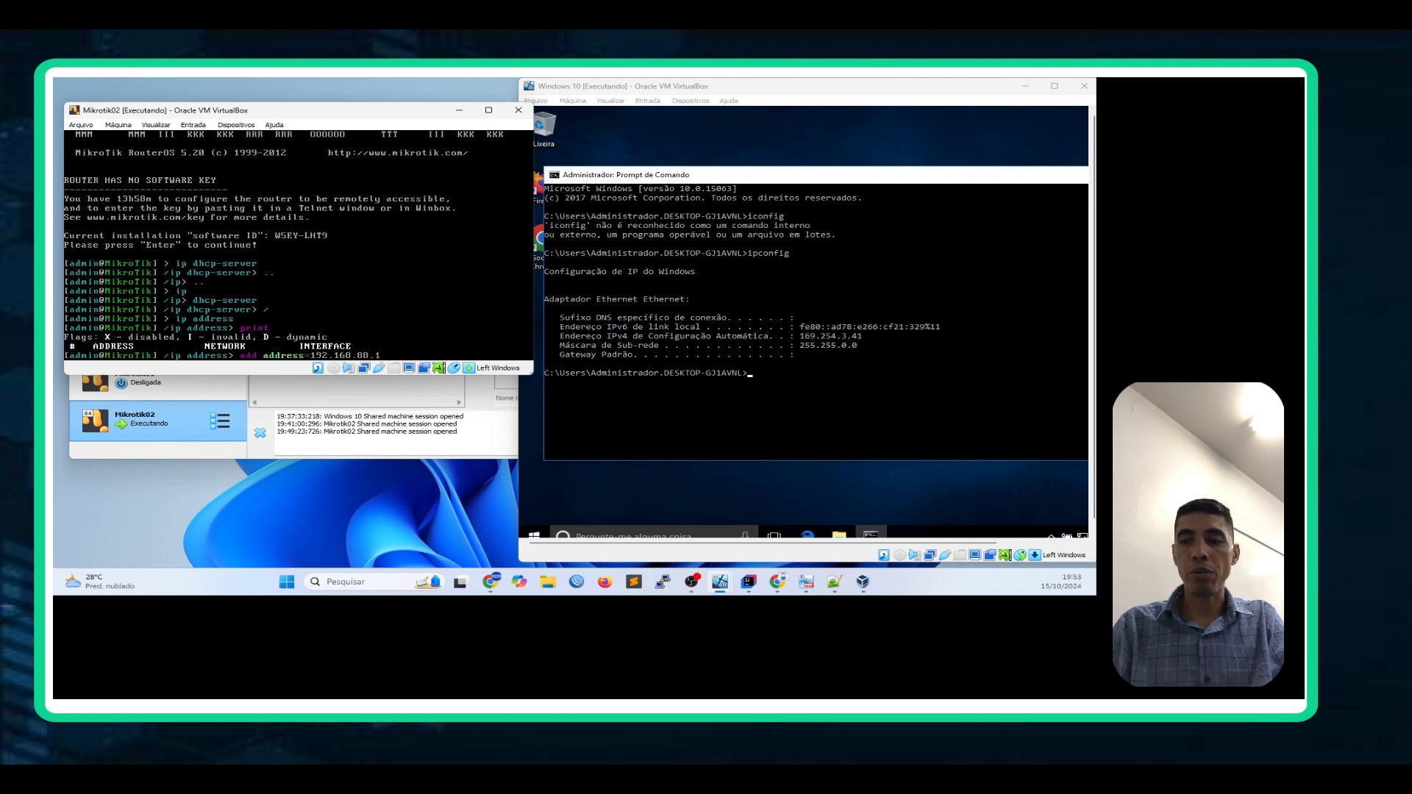
key("BackSpace")
type("254")
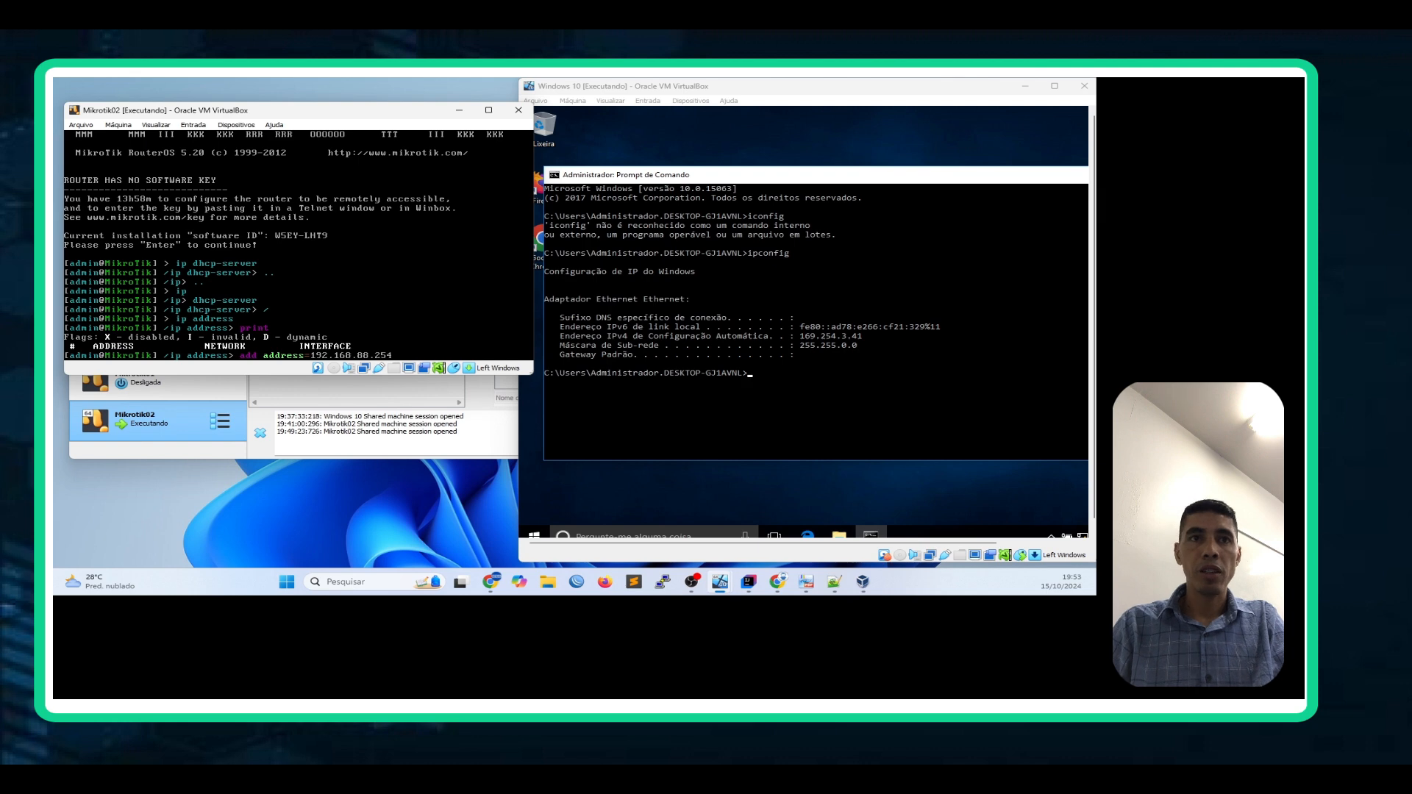
type("/24")
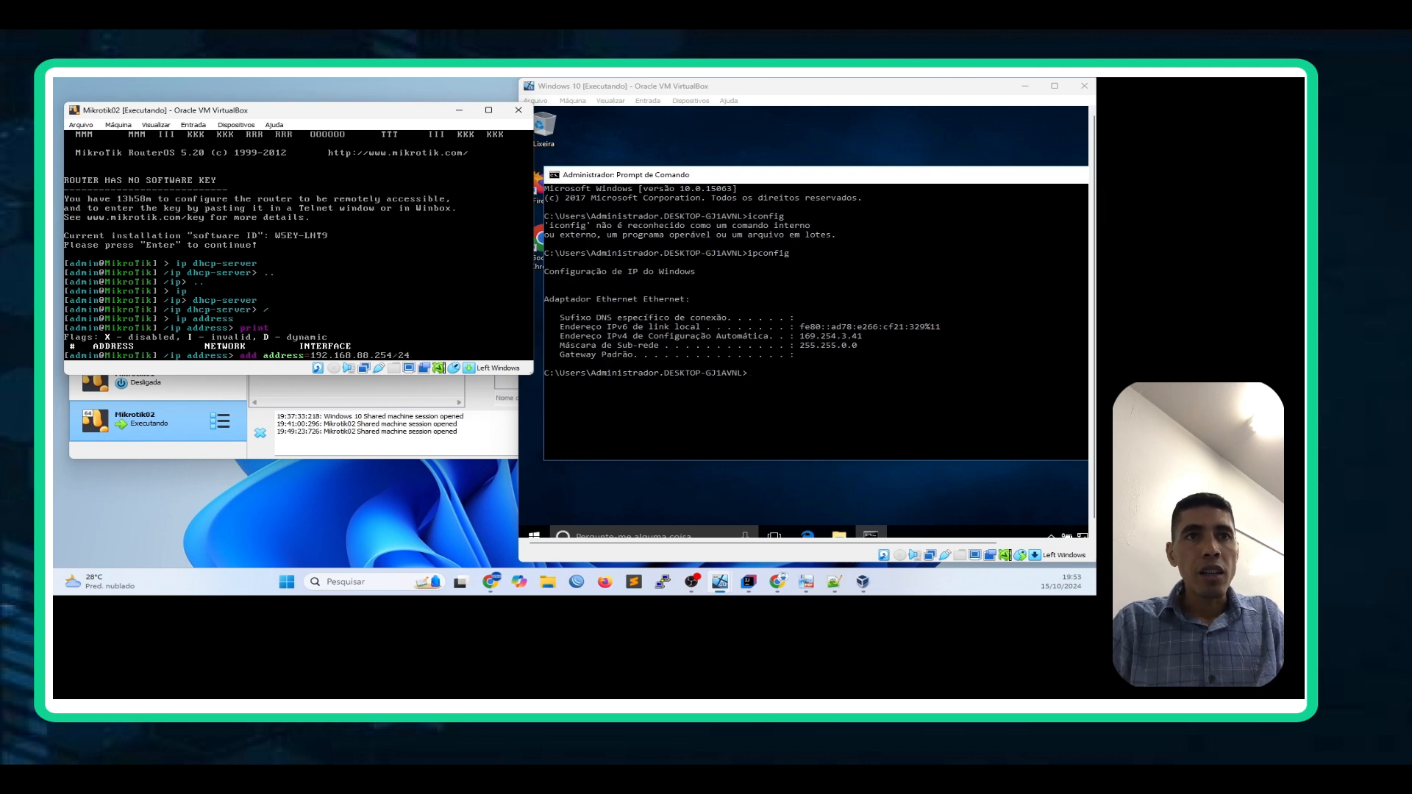
key("Return")
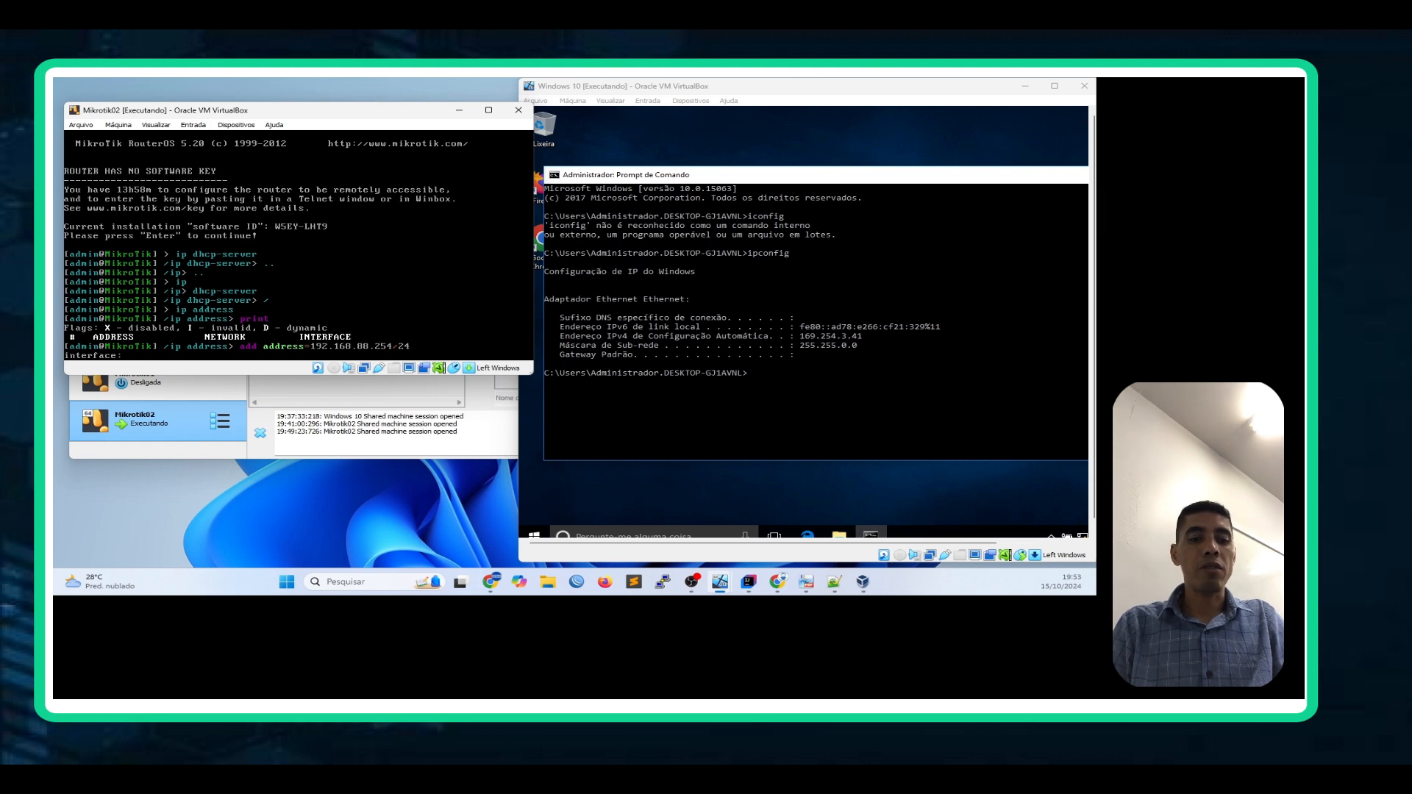
key("ctrl+c")
Step: Add the address 192.168.88.254/24 on interface ether2 in the Mikrotik02 console, and print the router's address list
key("Up")
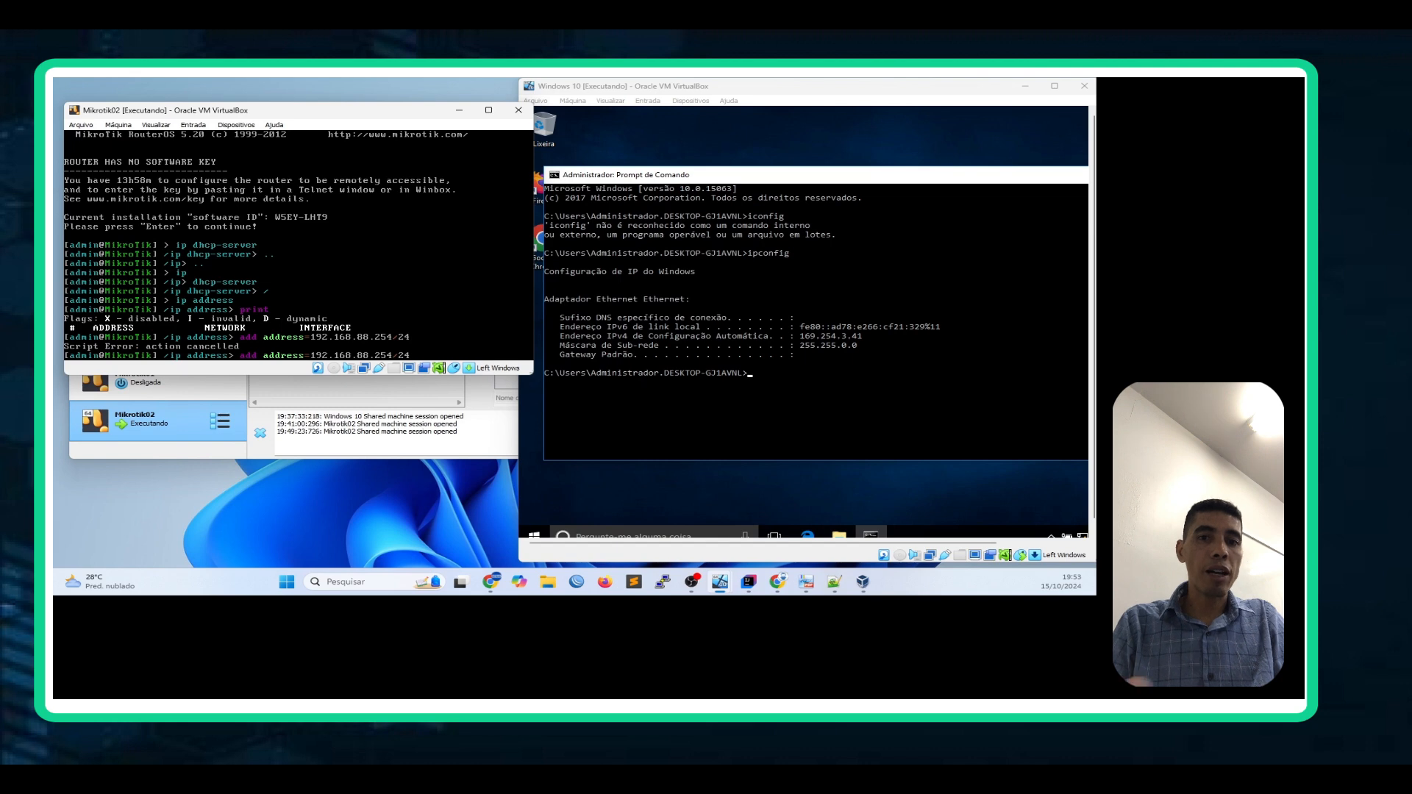
type("in")
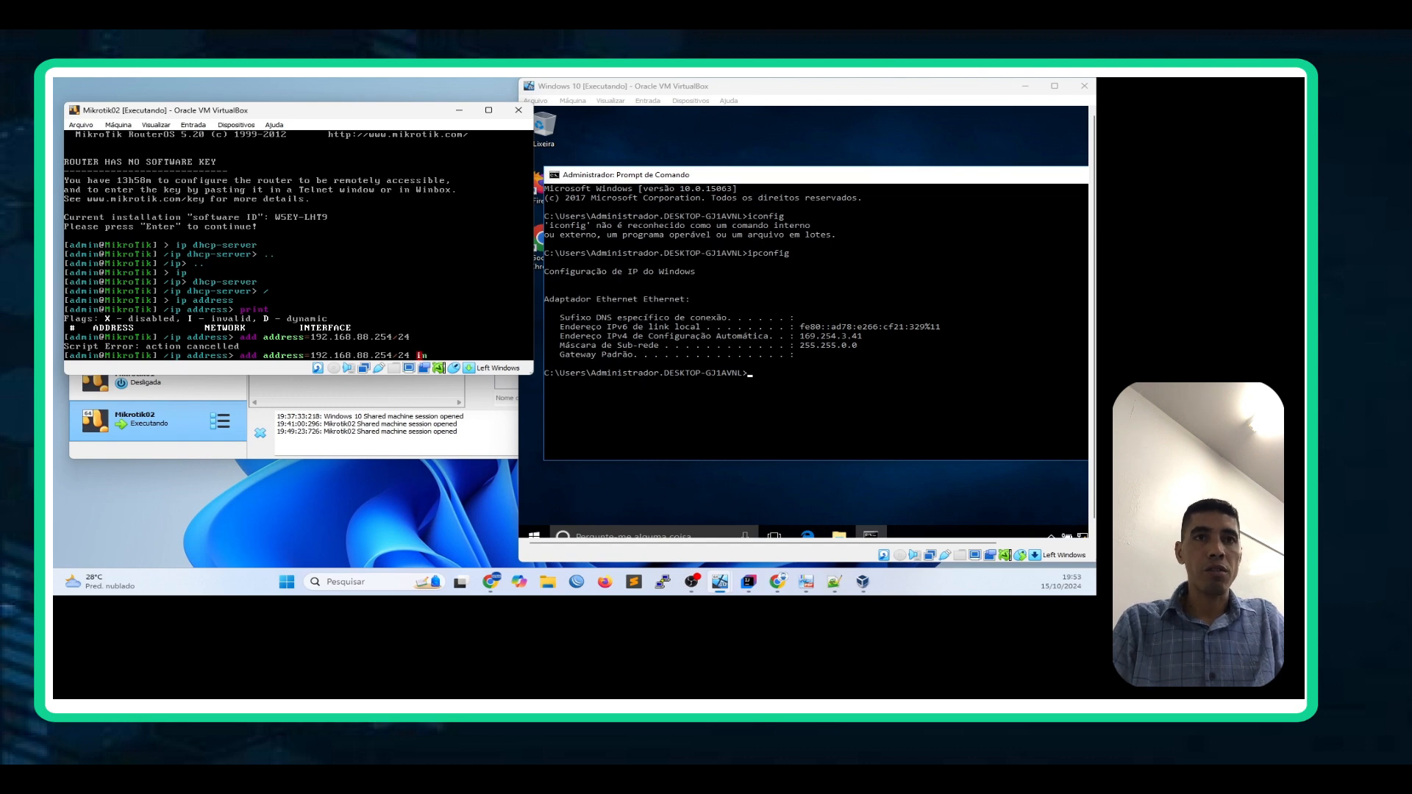
type("tetr")
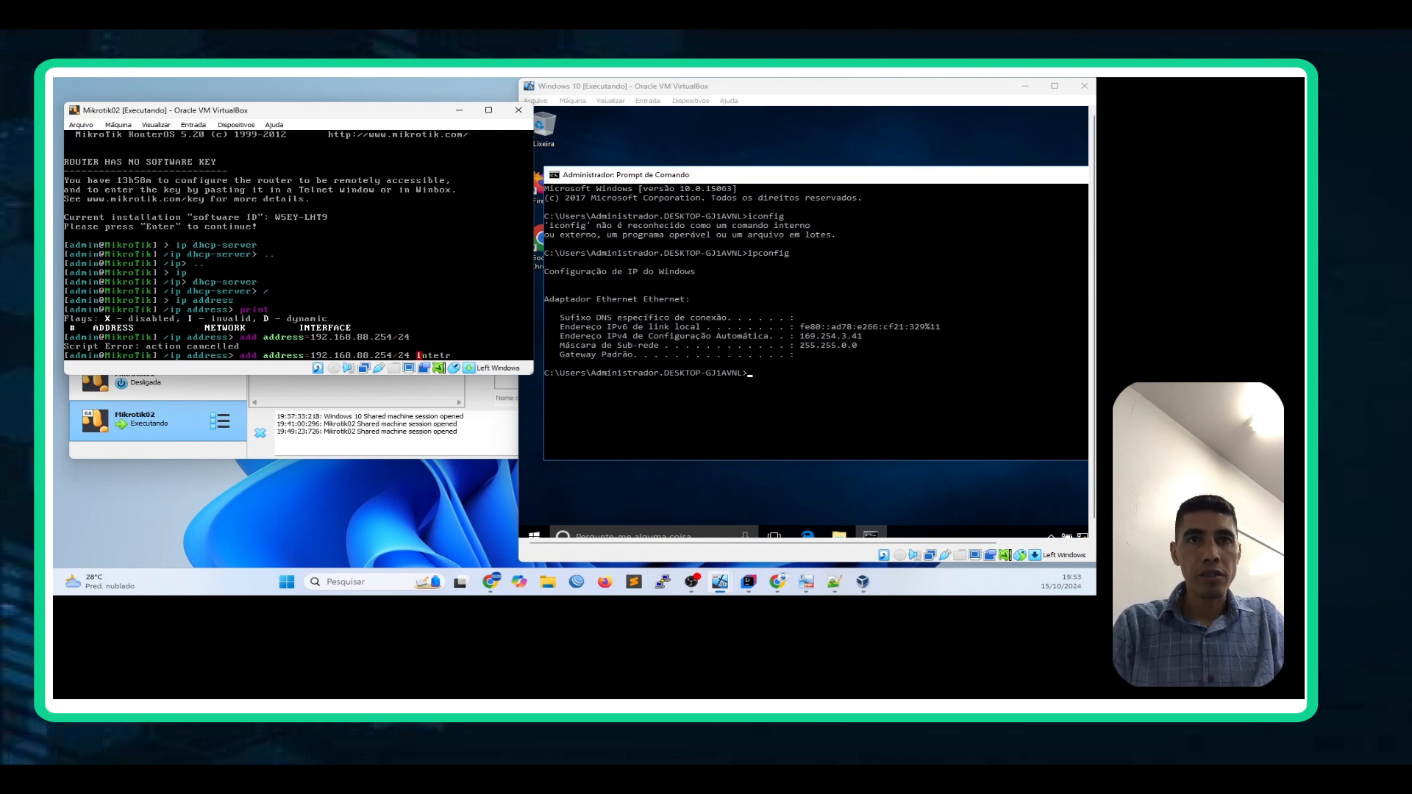
key("BackSpace")
key("BackSpace")
type("r")
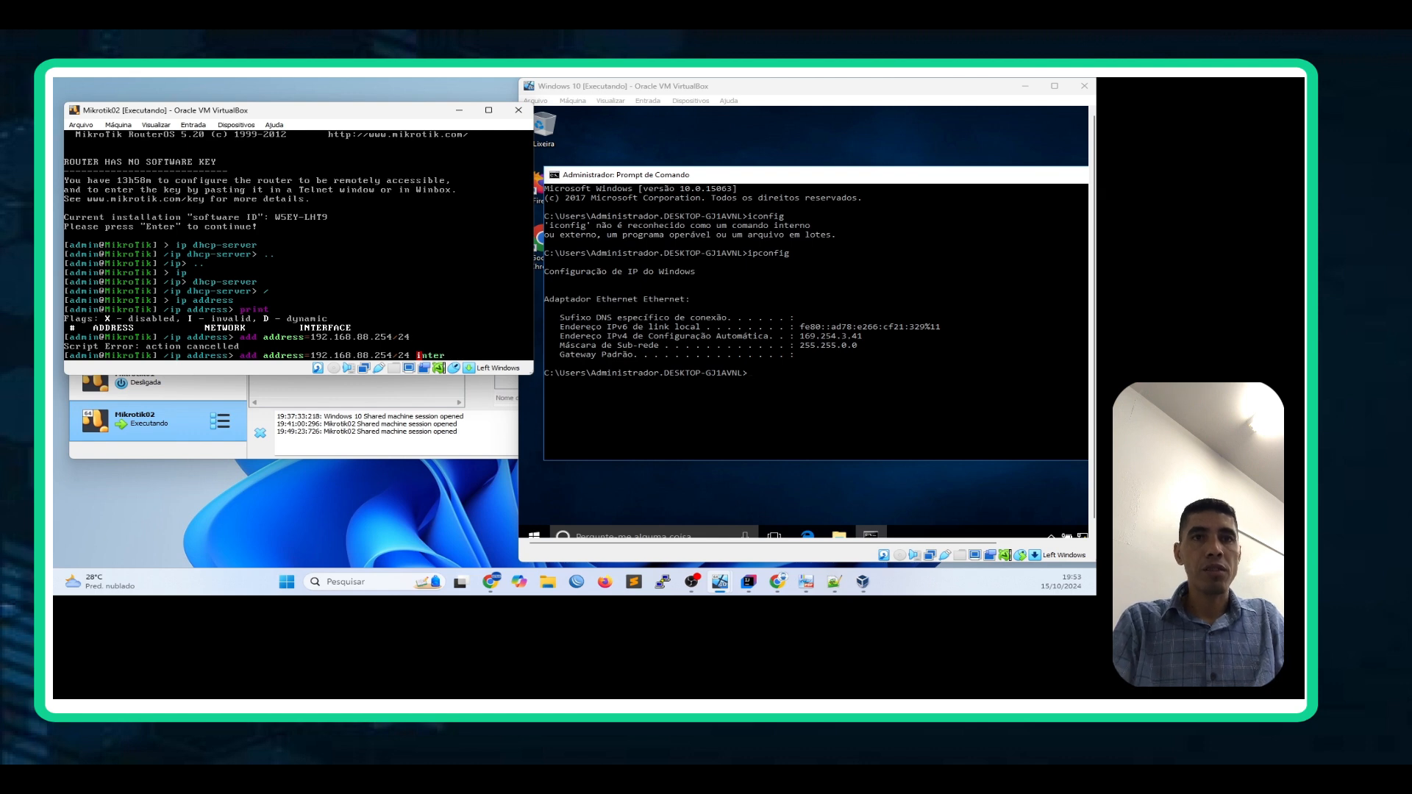
type("face=")
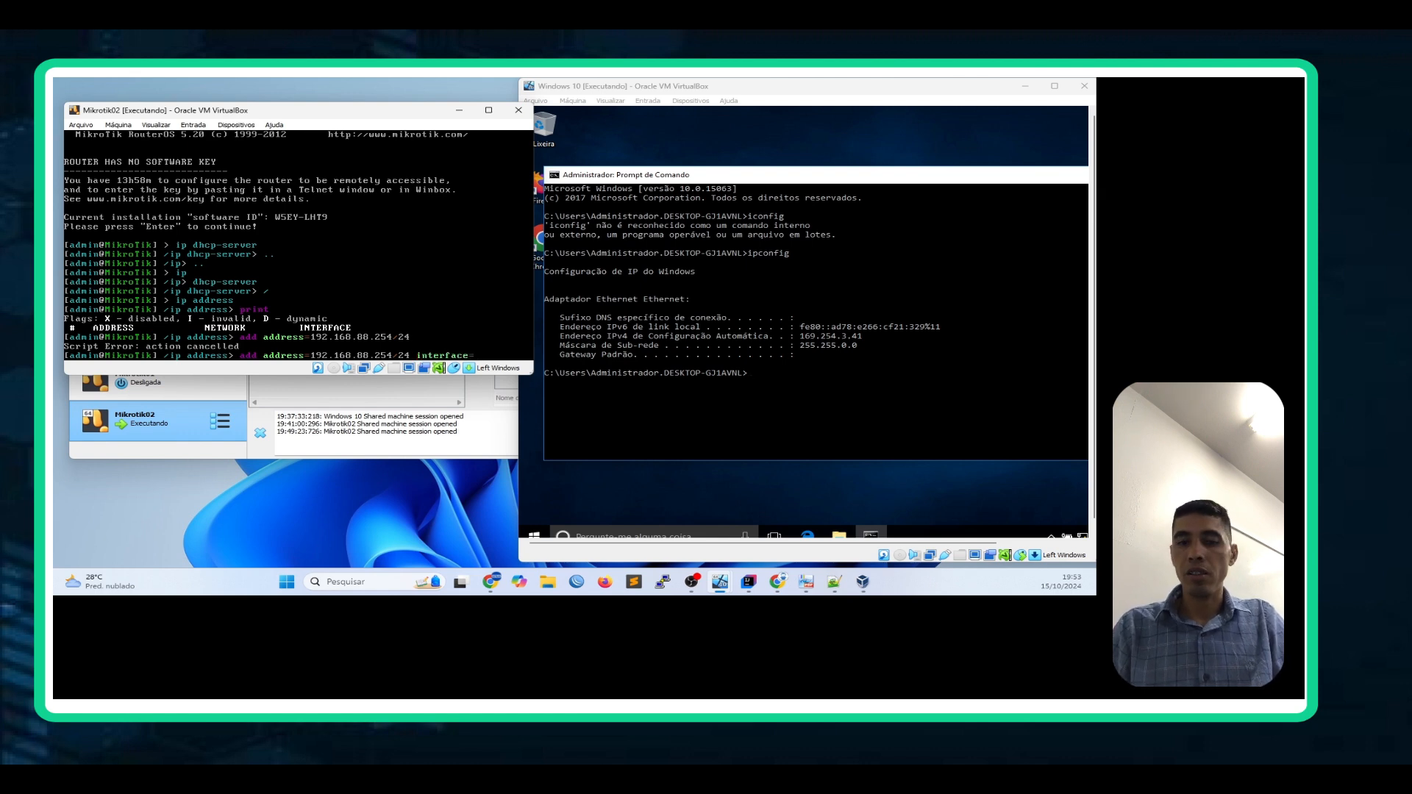
type("ethe")
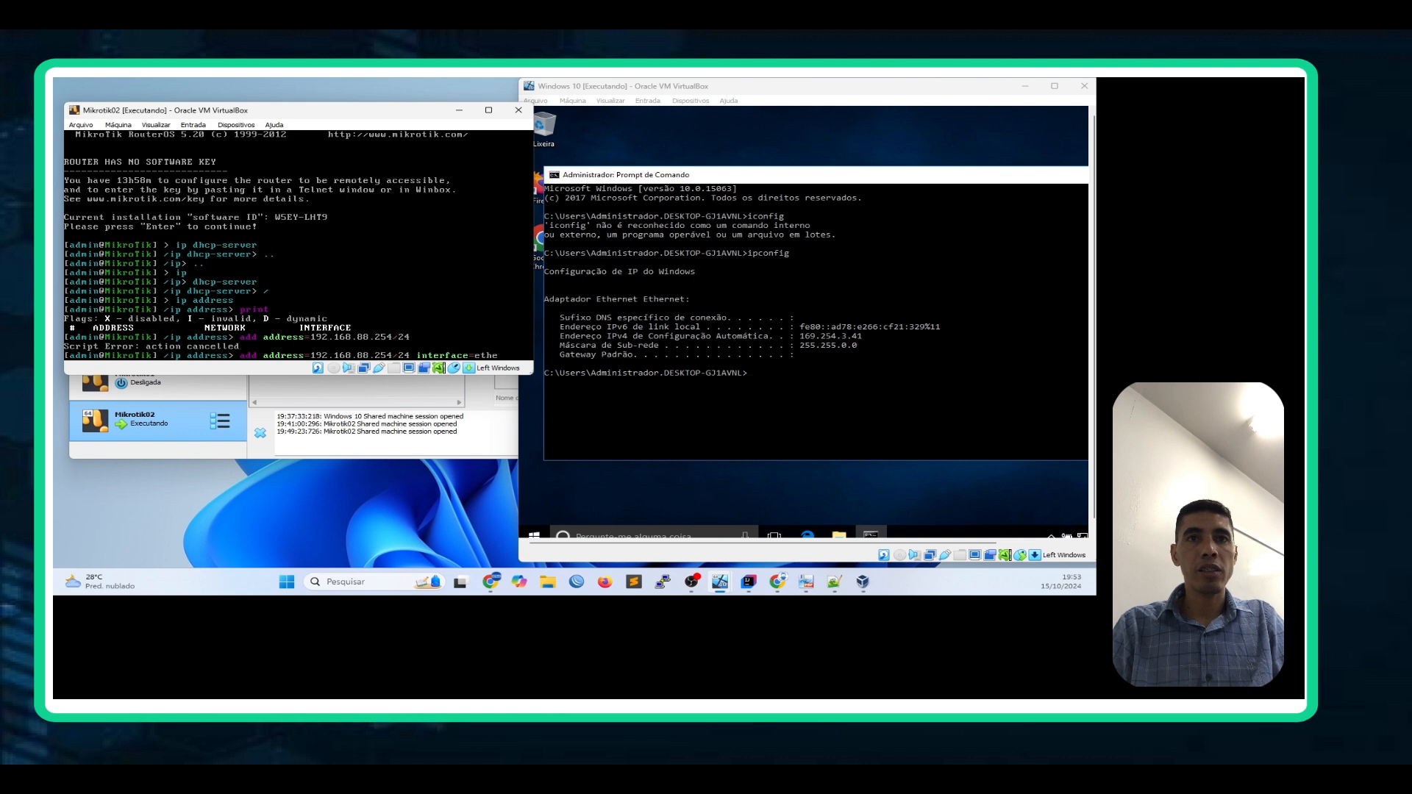
type("r2")
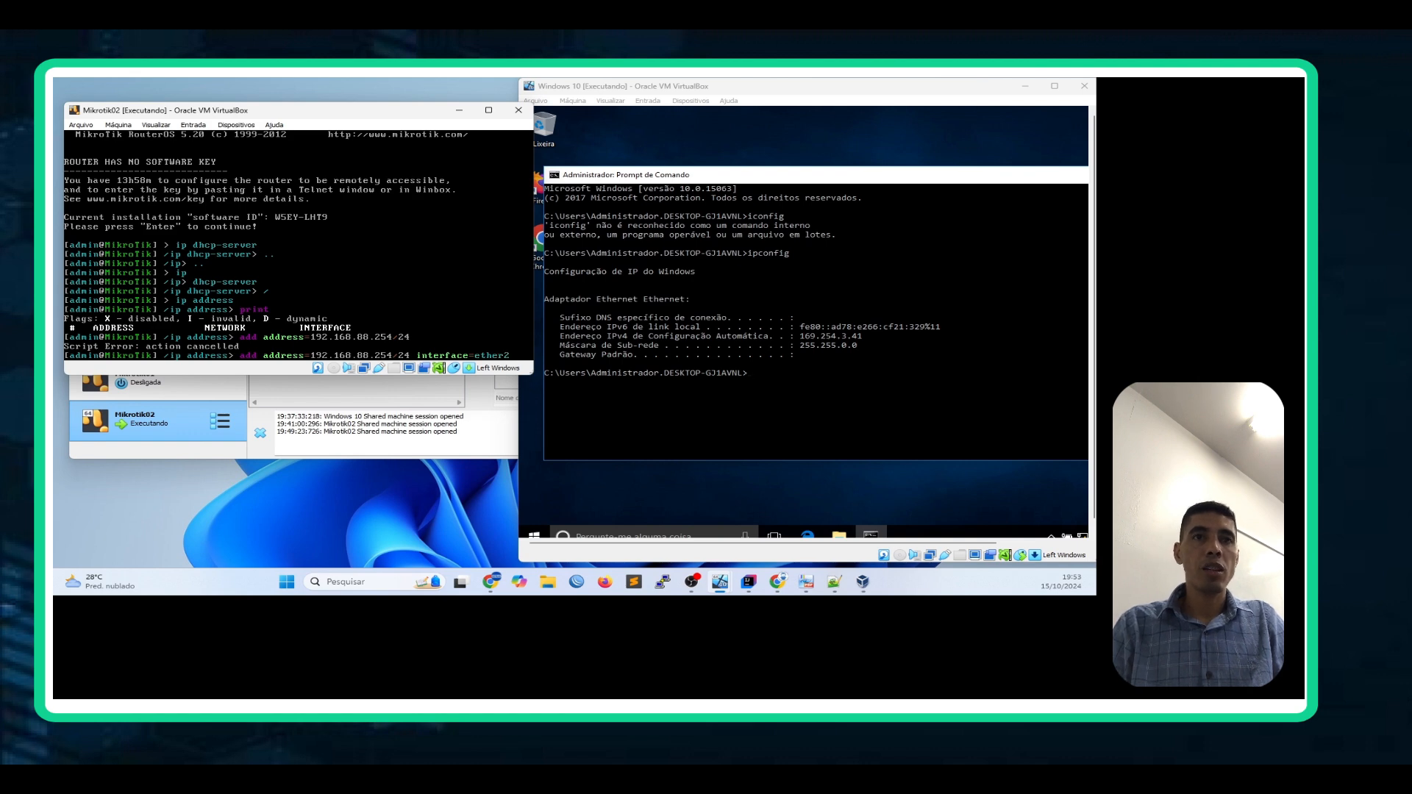
key("Return")
type("print")
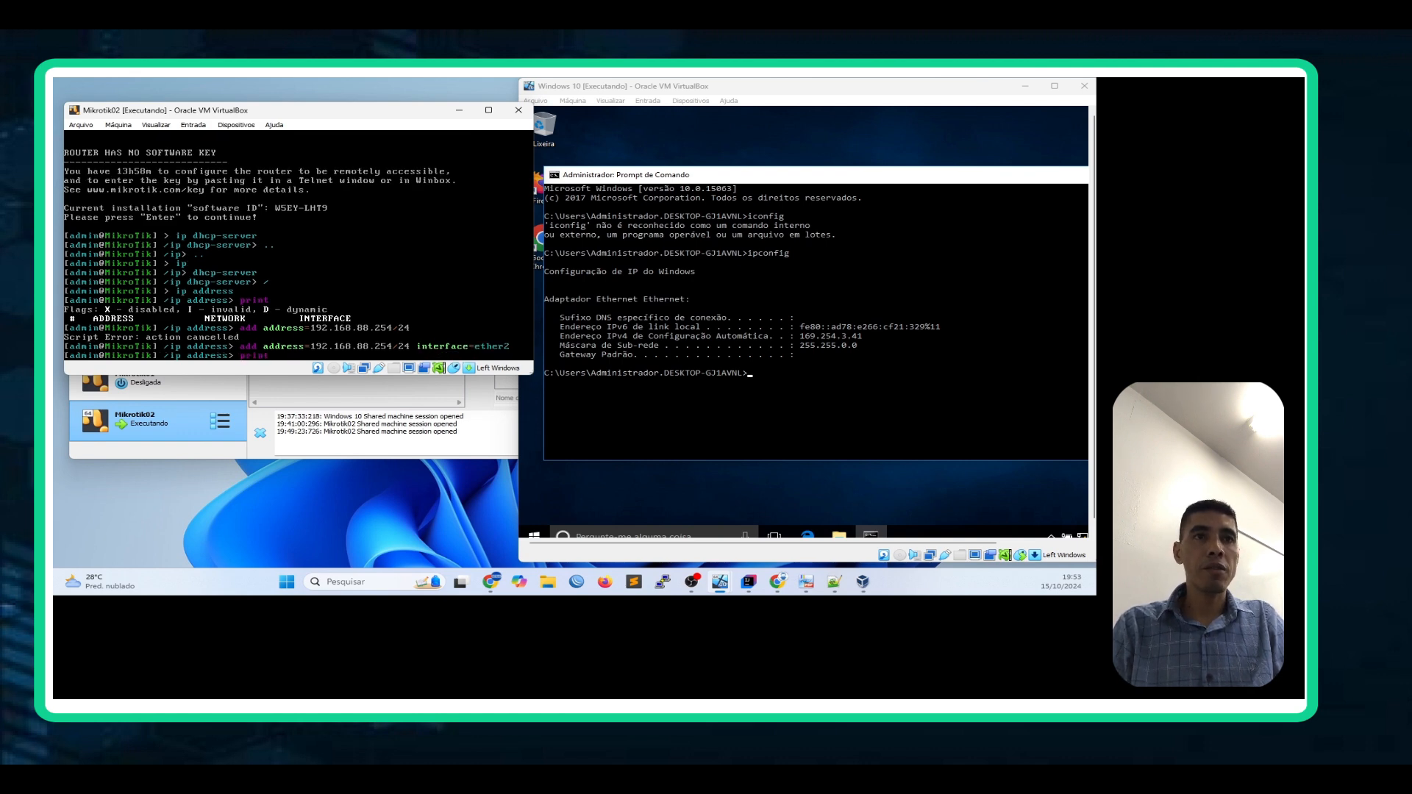
key("Return")
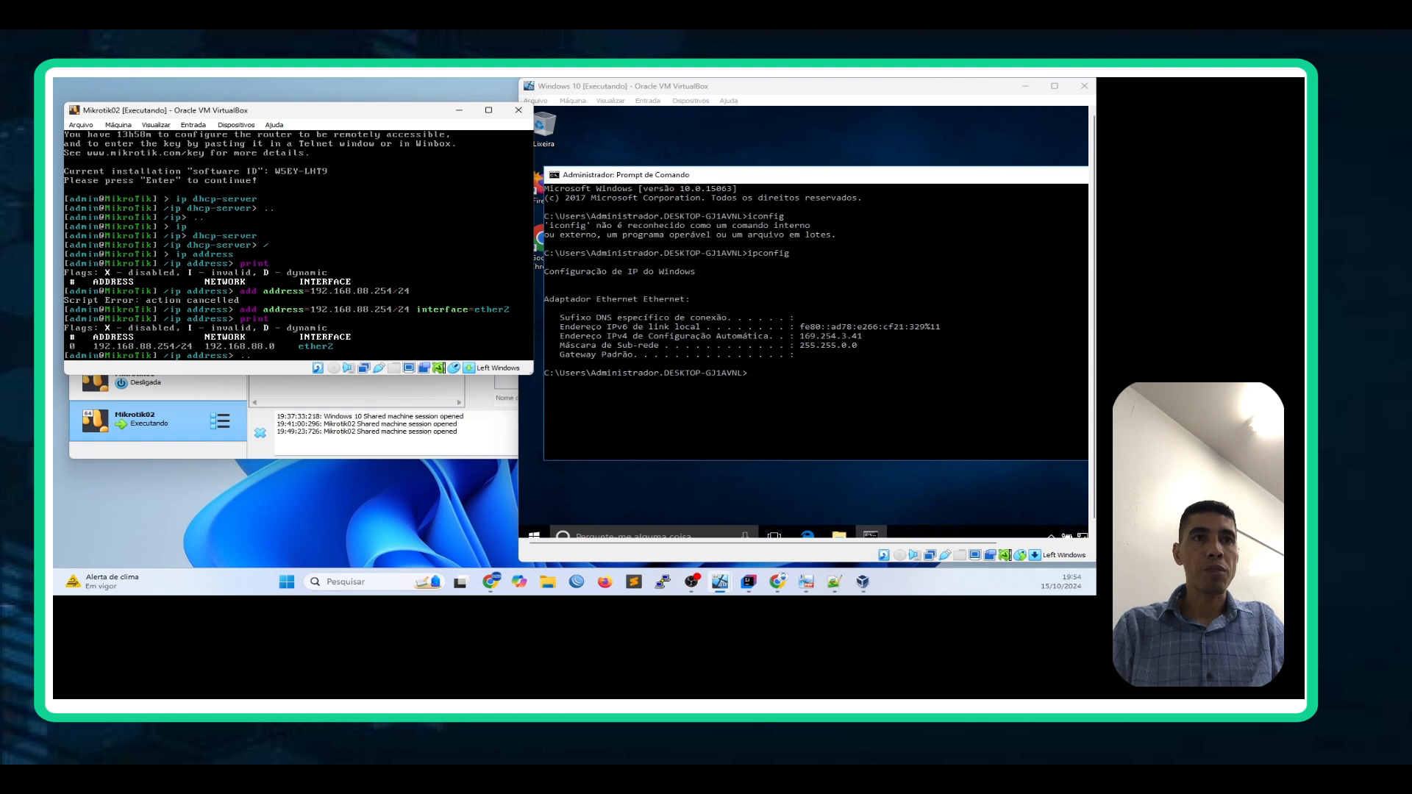
Step: Go up from the address level to the ip level and enter its pool level
key("Return")
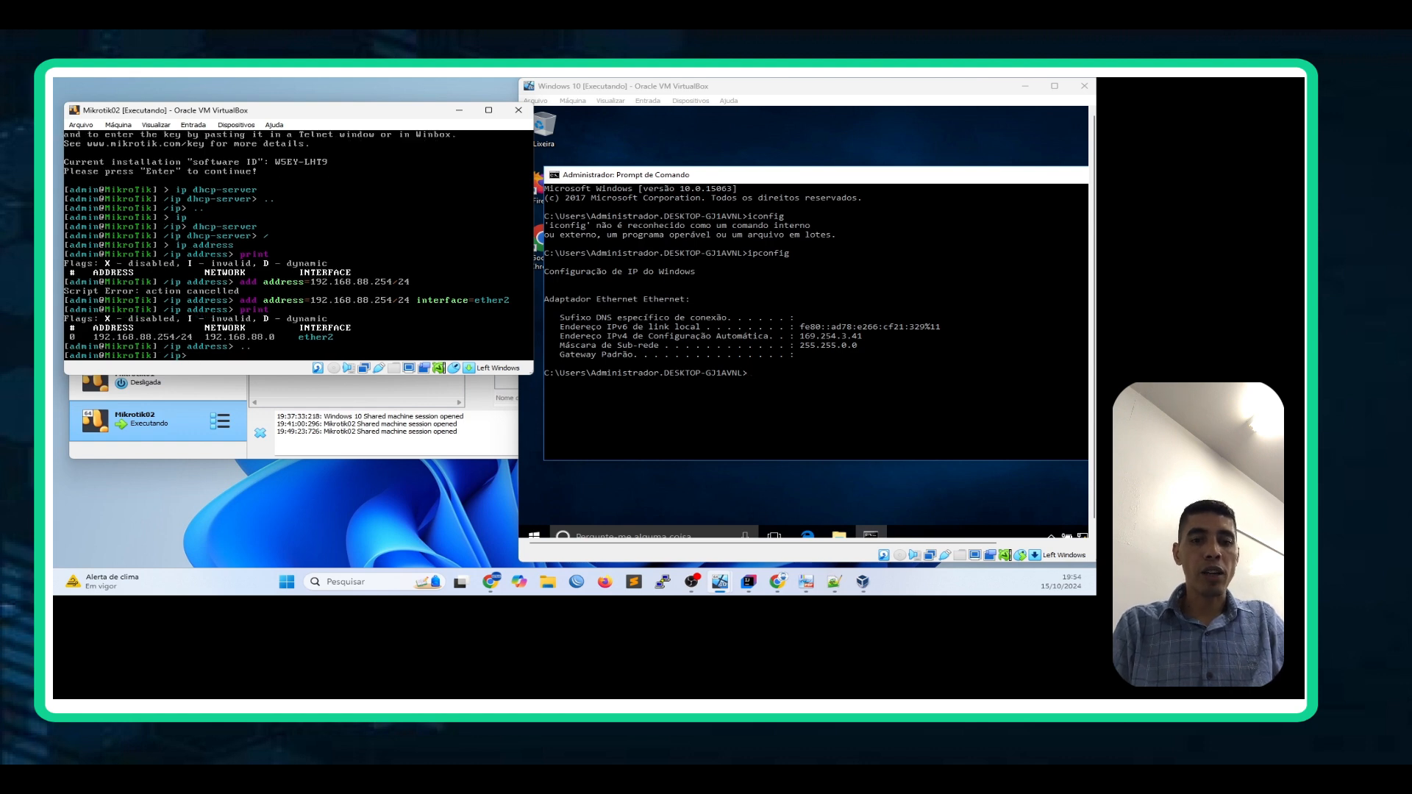
type("pri")
type("l")
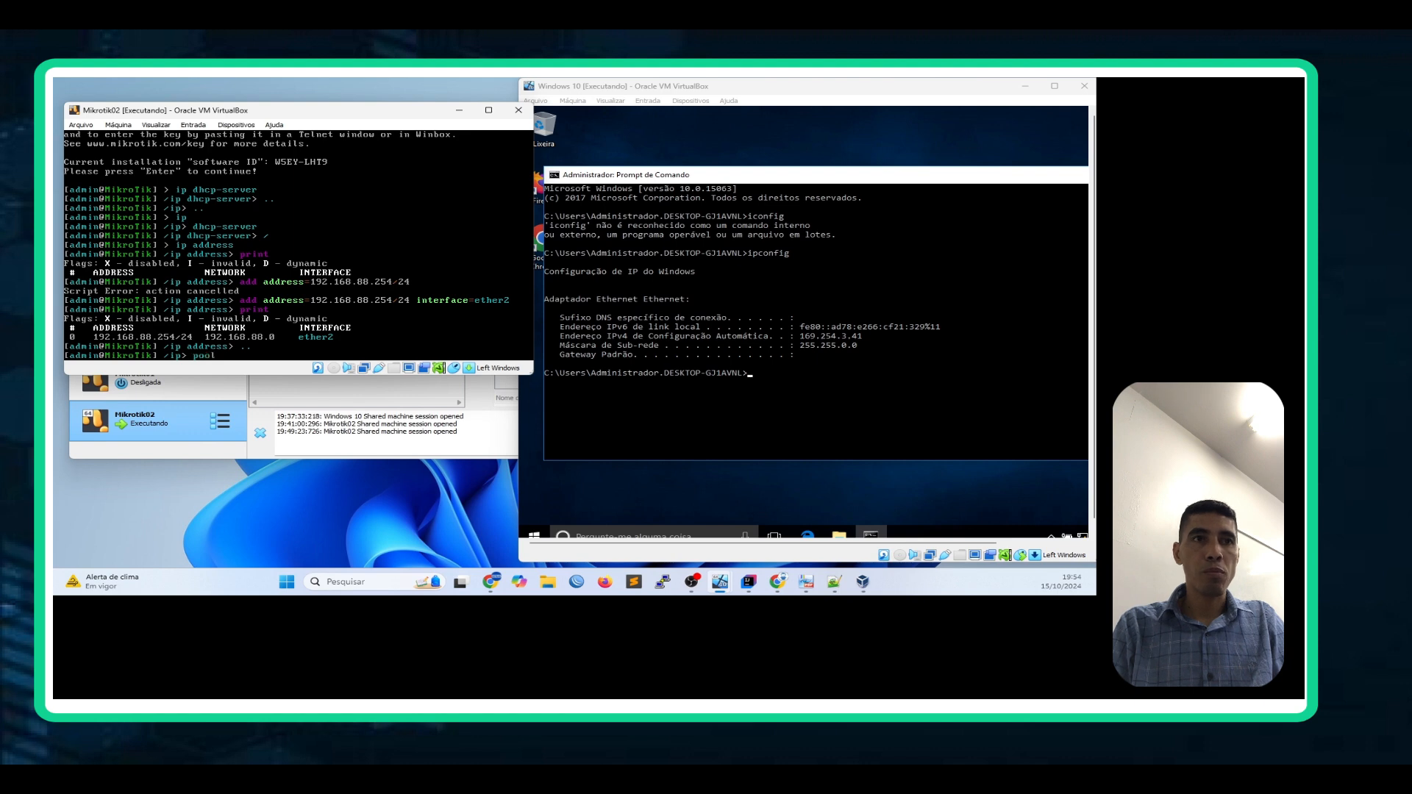
key("Return")
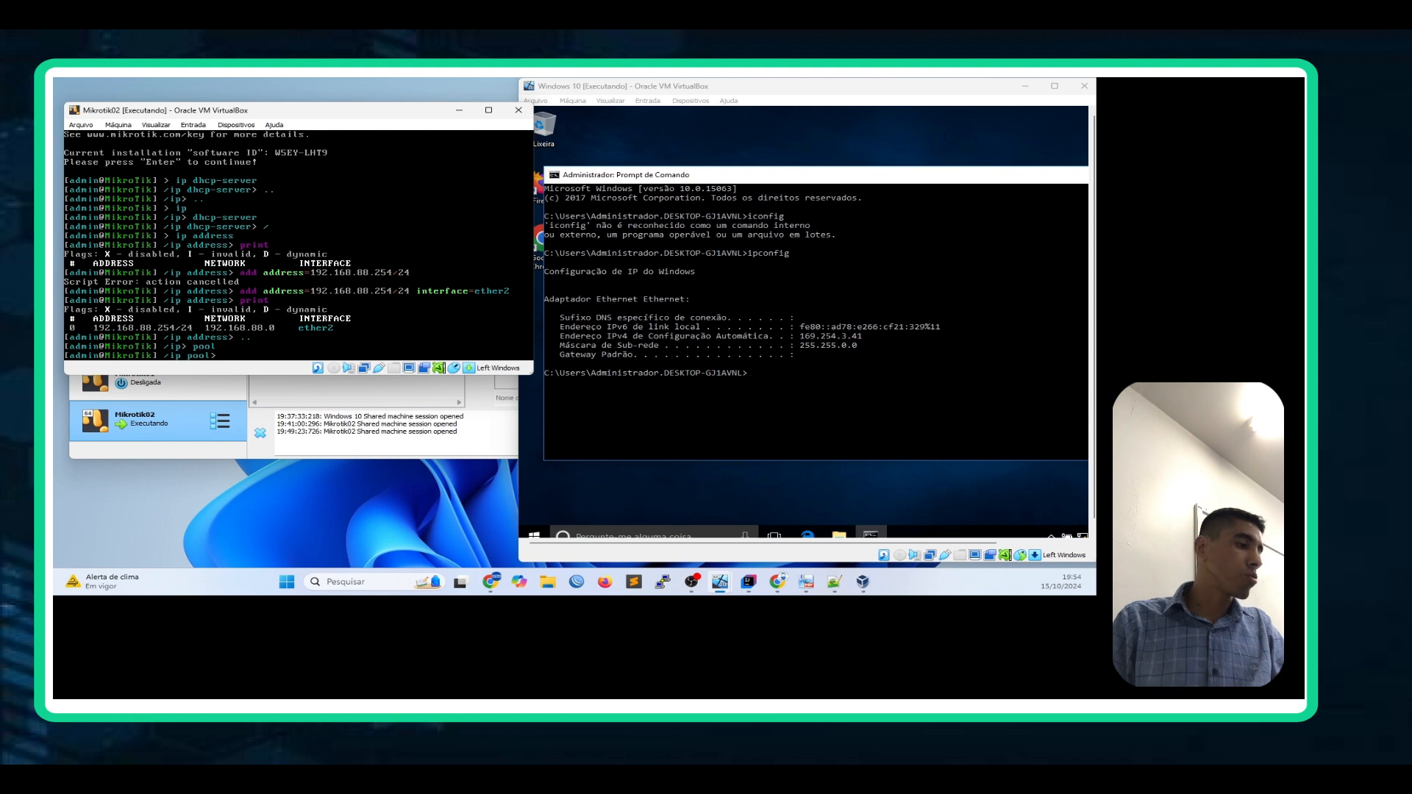
Step: Create an address pool named rede_local with the range 192.168.88.100-192.168.88.200 in the Mikrotik02 console, and print the pool list
key("Control_R")
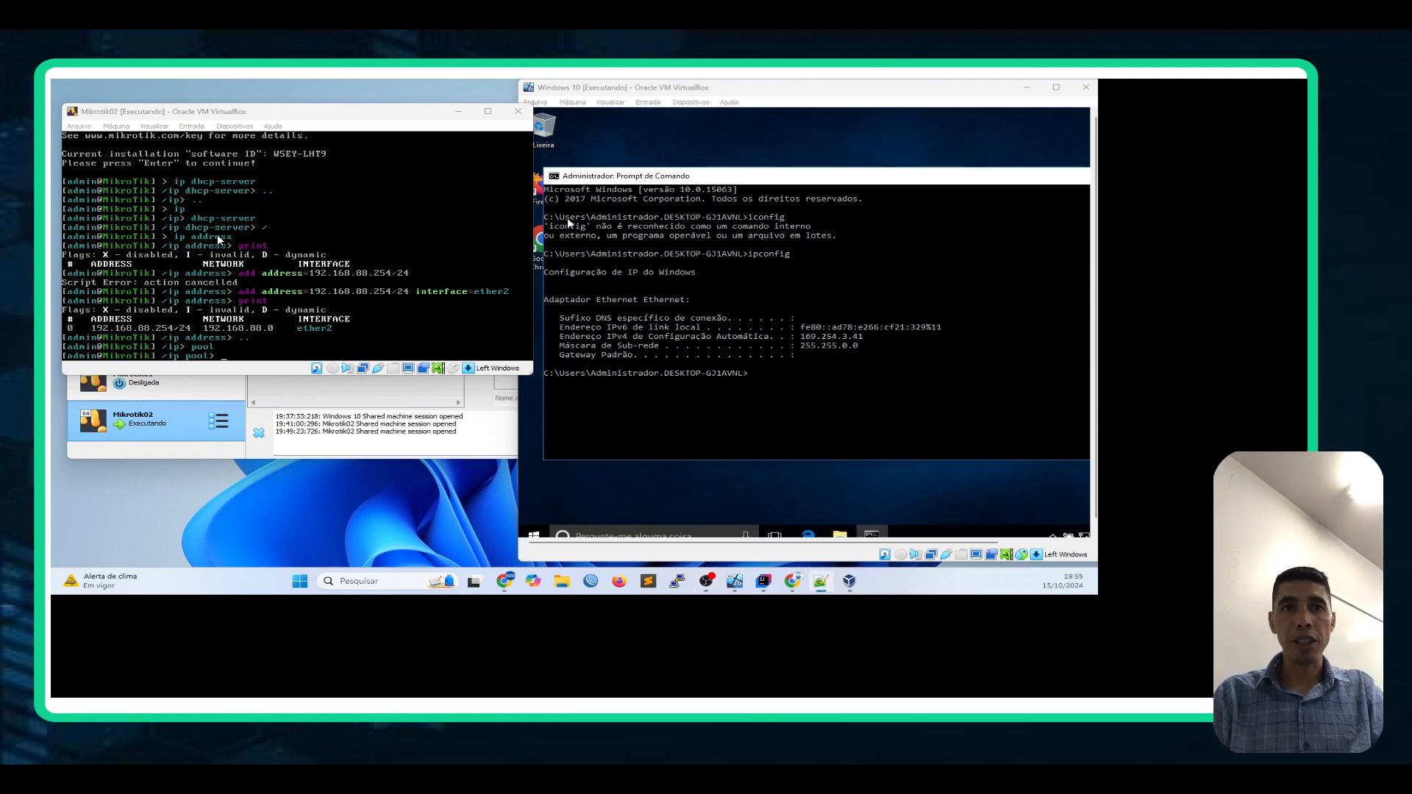
left_click(367, 345)
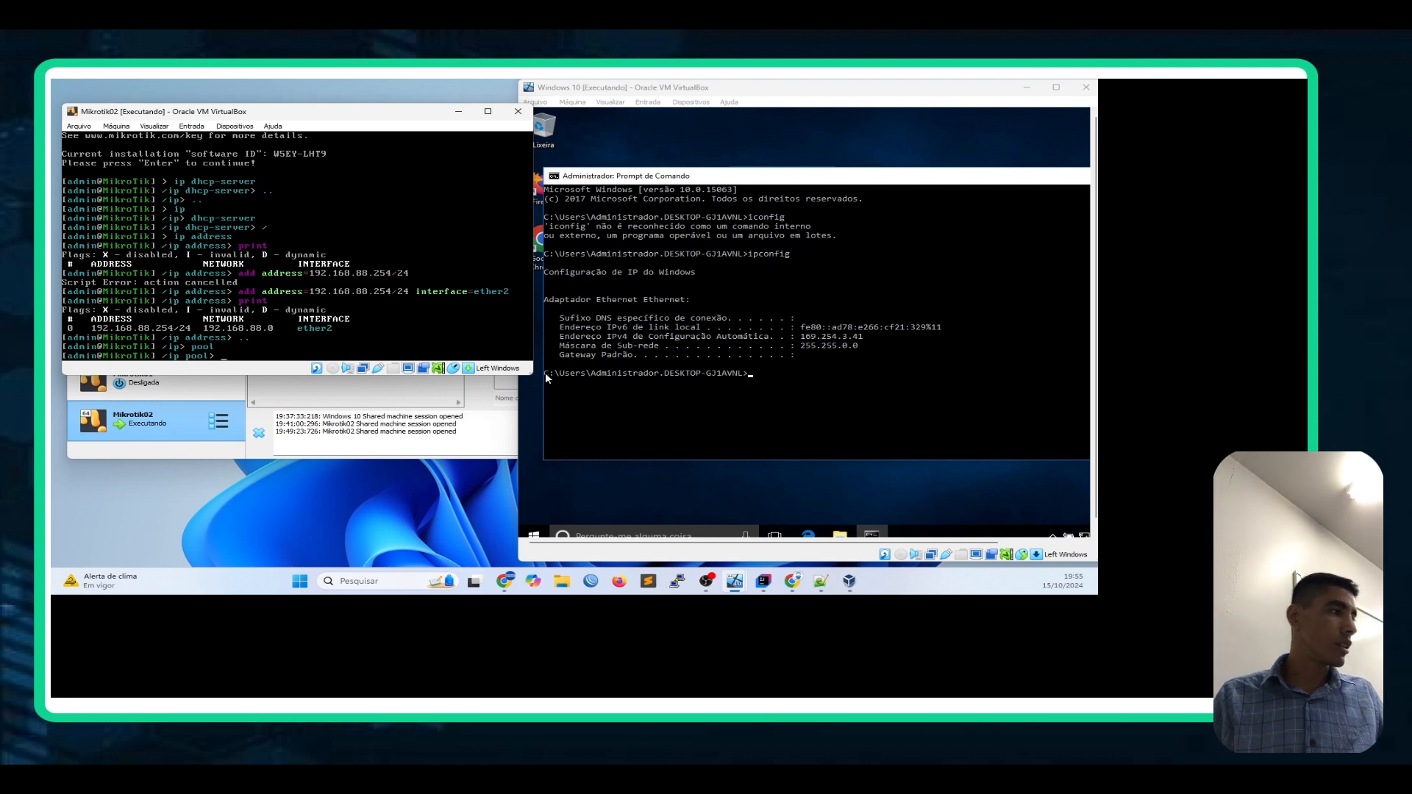
type("add")
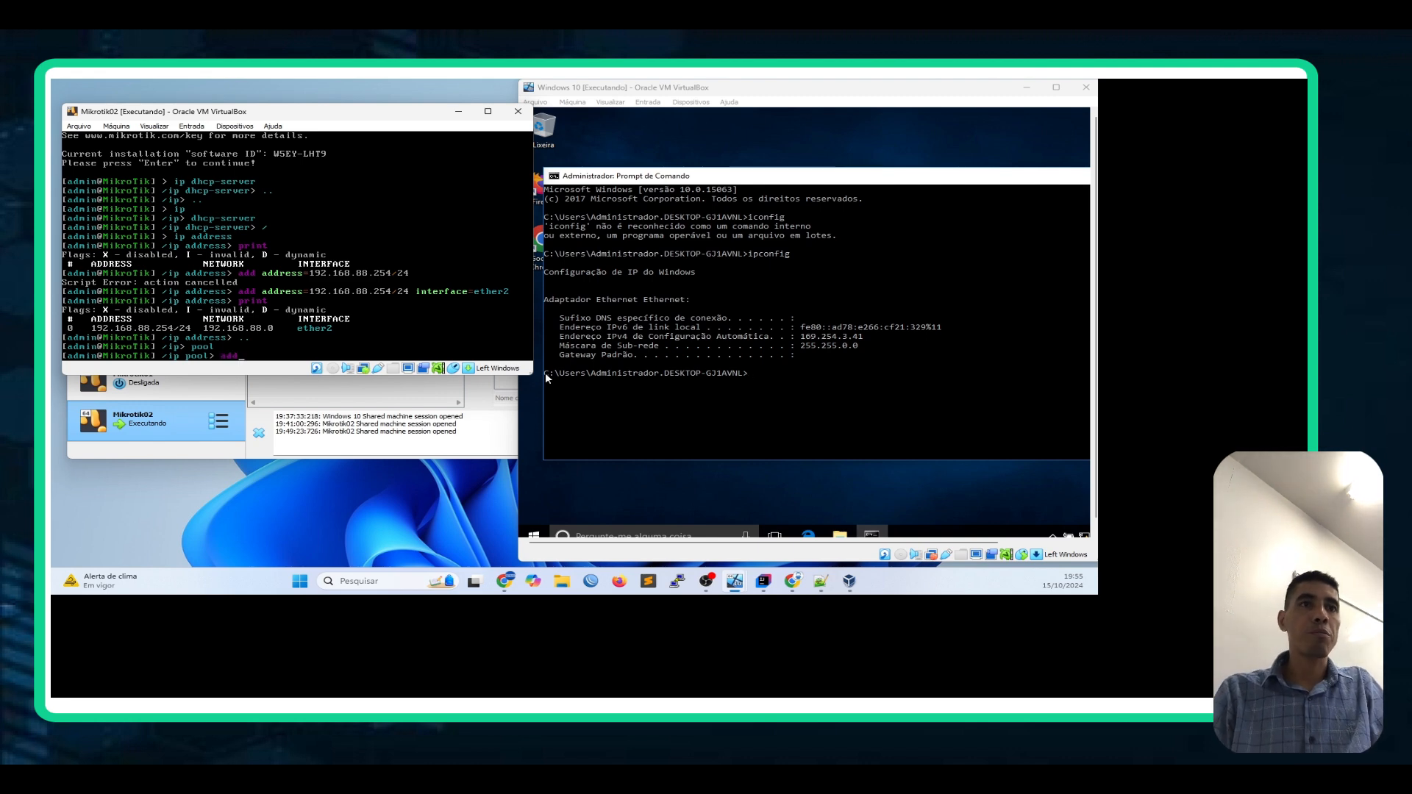
type(" name=")
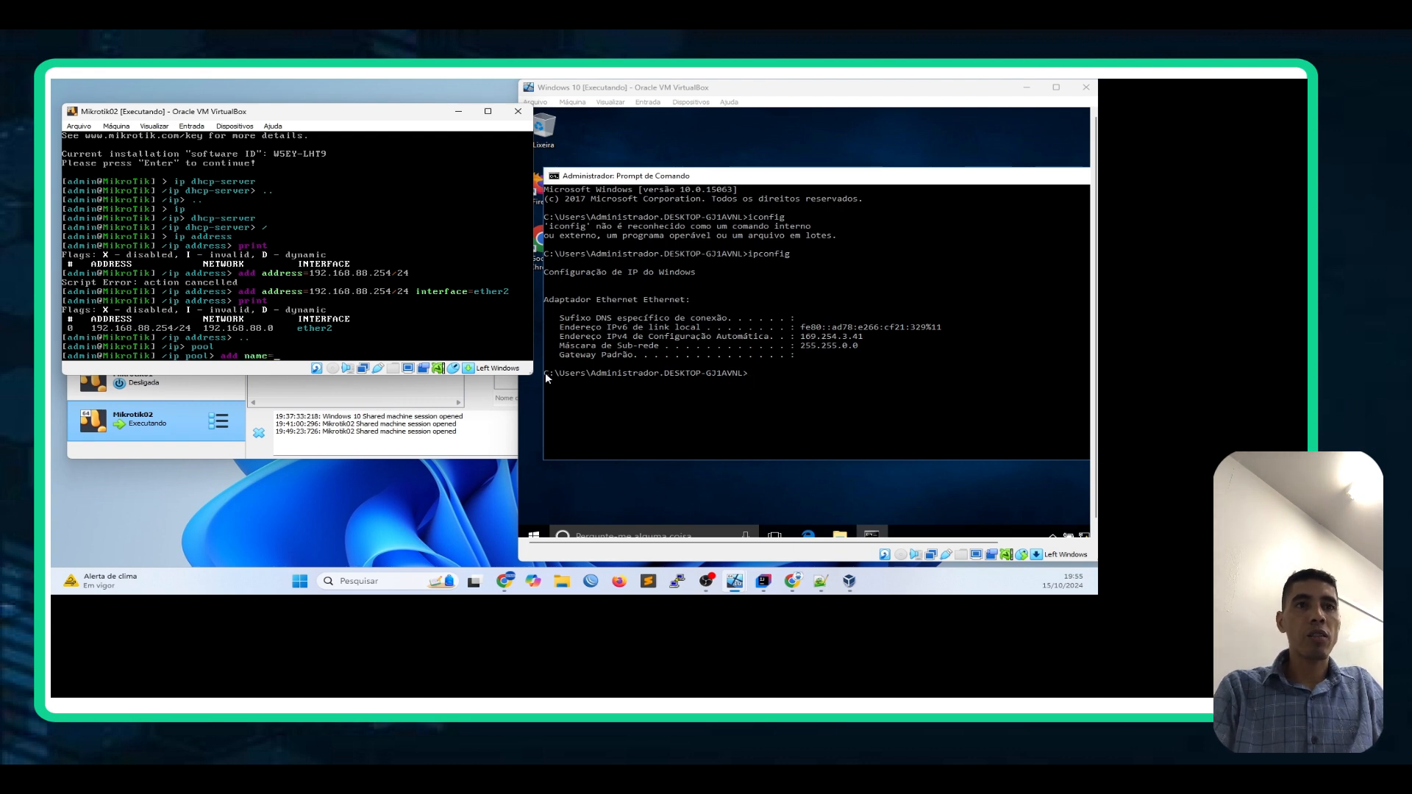
type("rede_local")
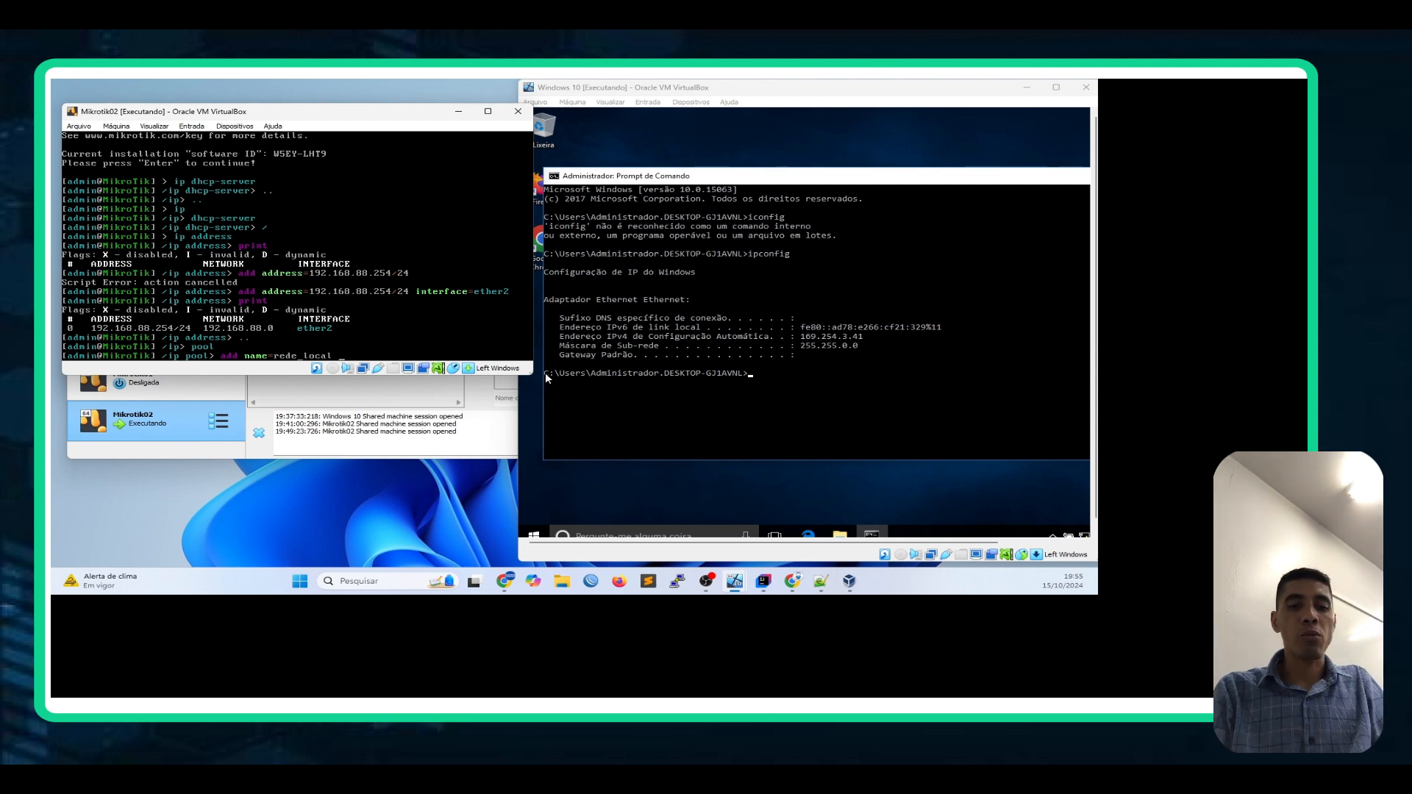
type("ra")
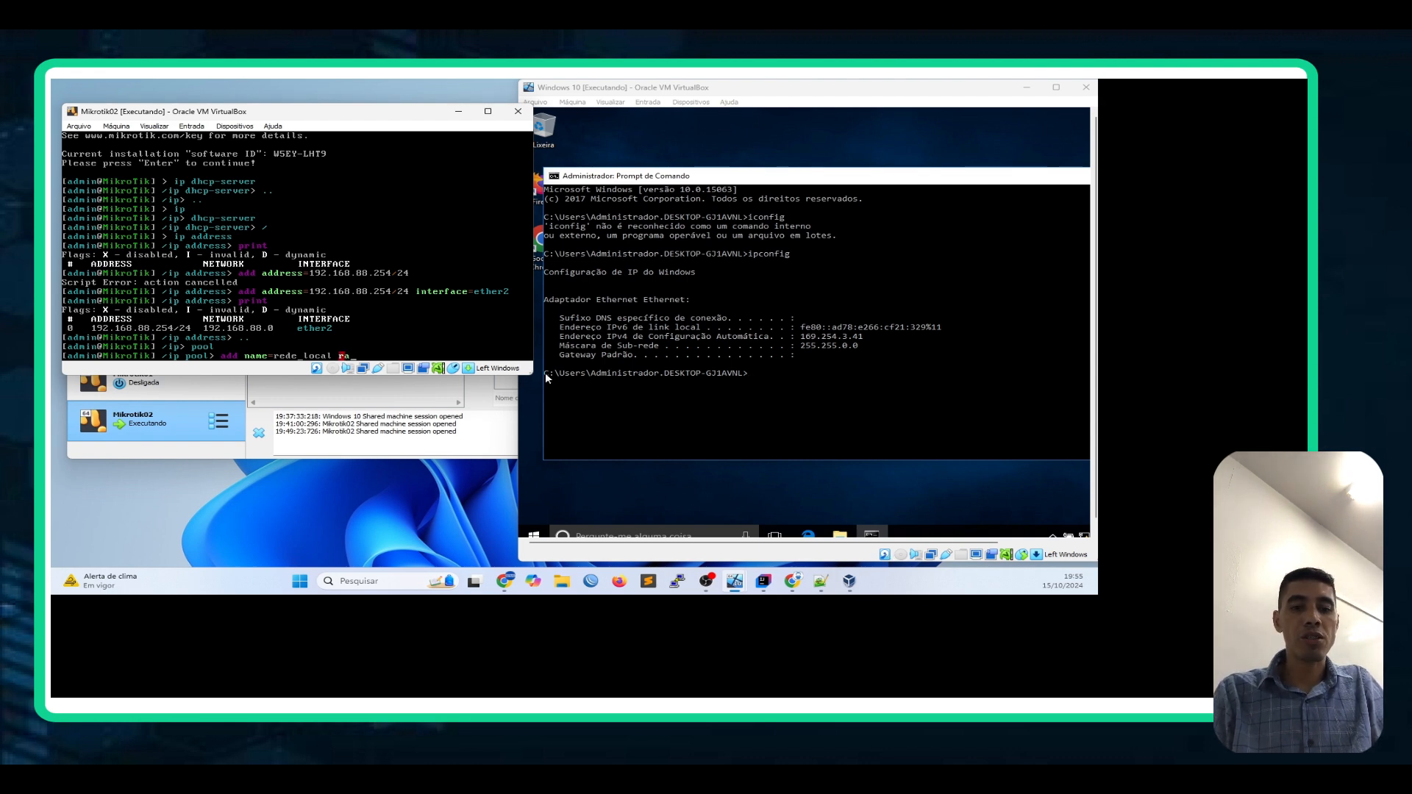
type("nges")
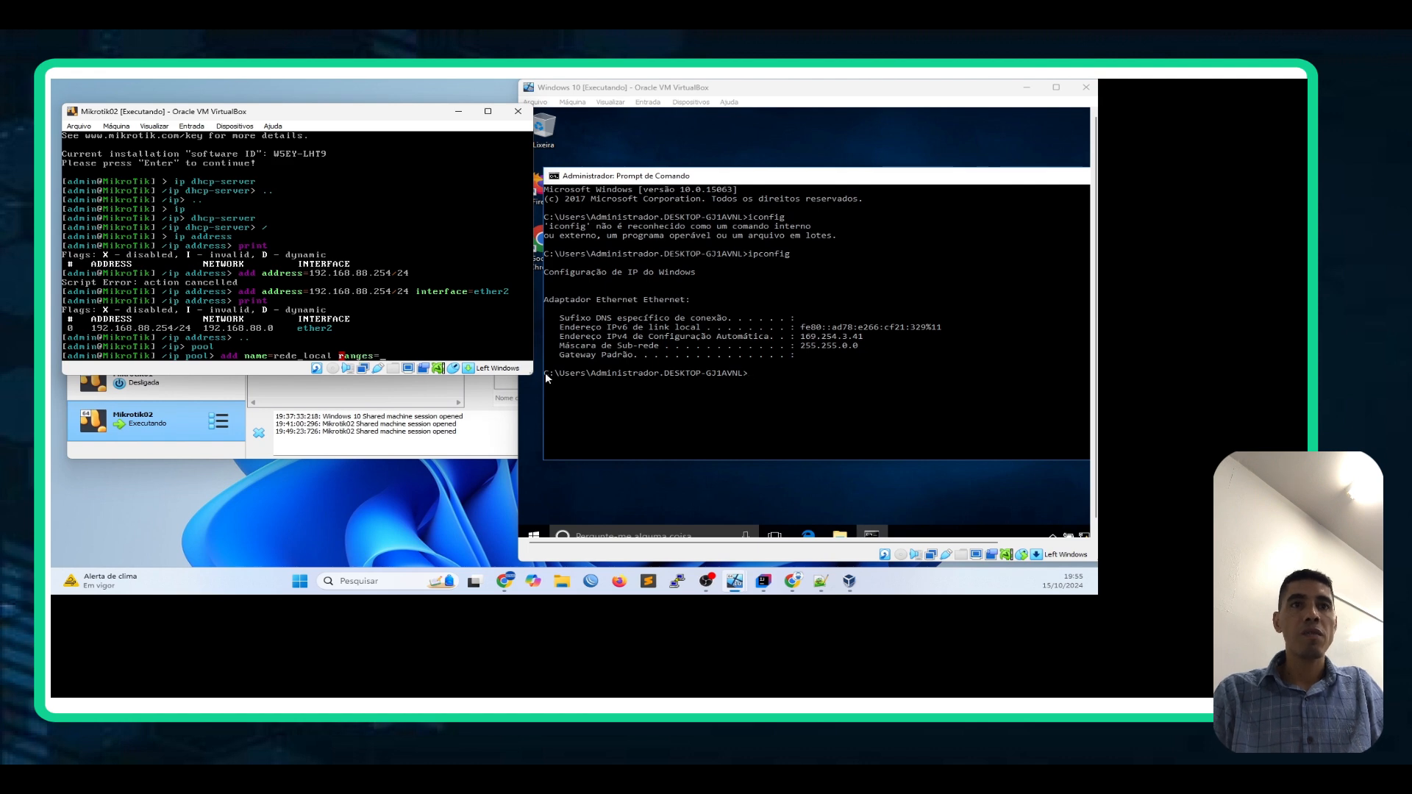
type("=19")
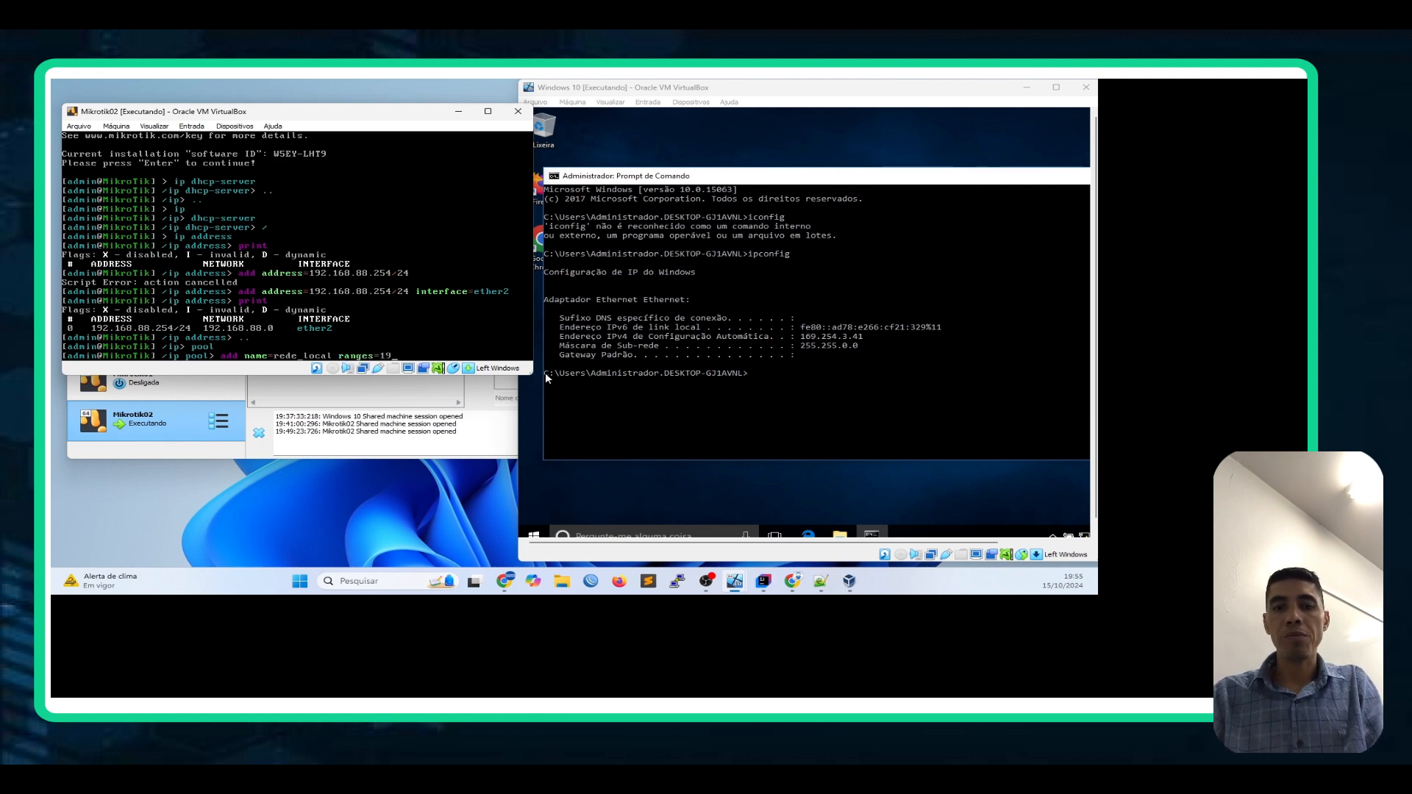
type("2.168.")
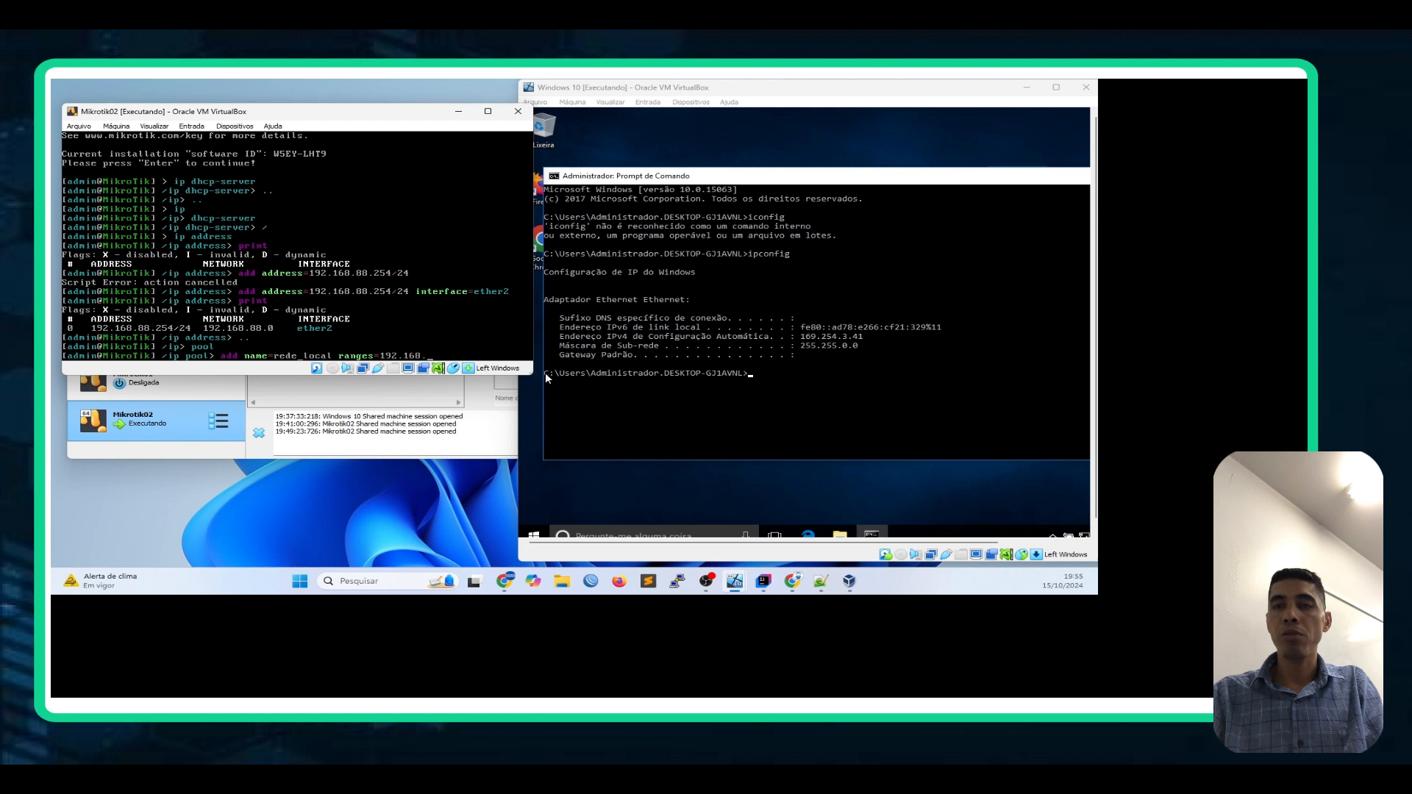
type("88.2")
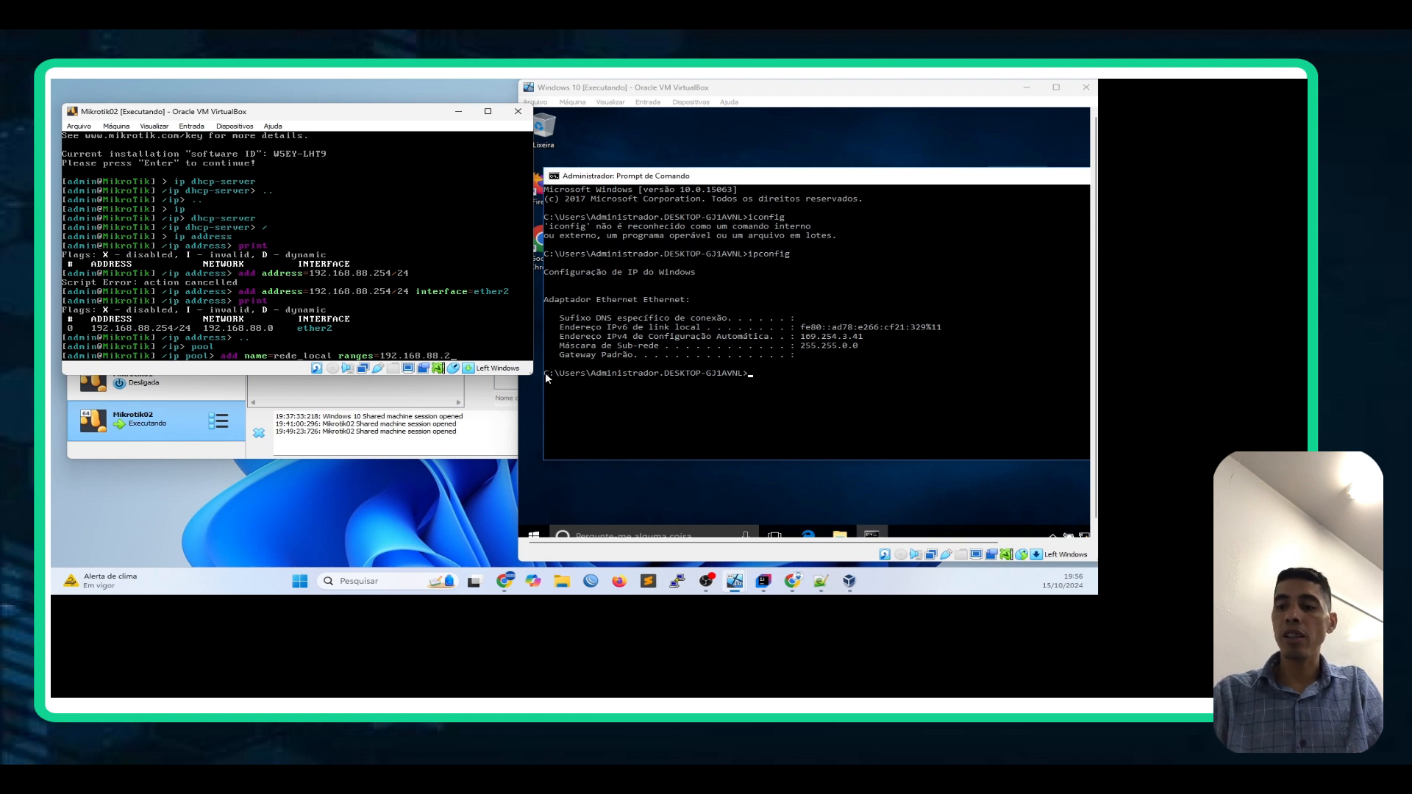
key("BackSpace")
type("100-")
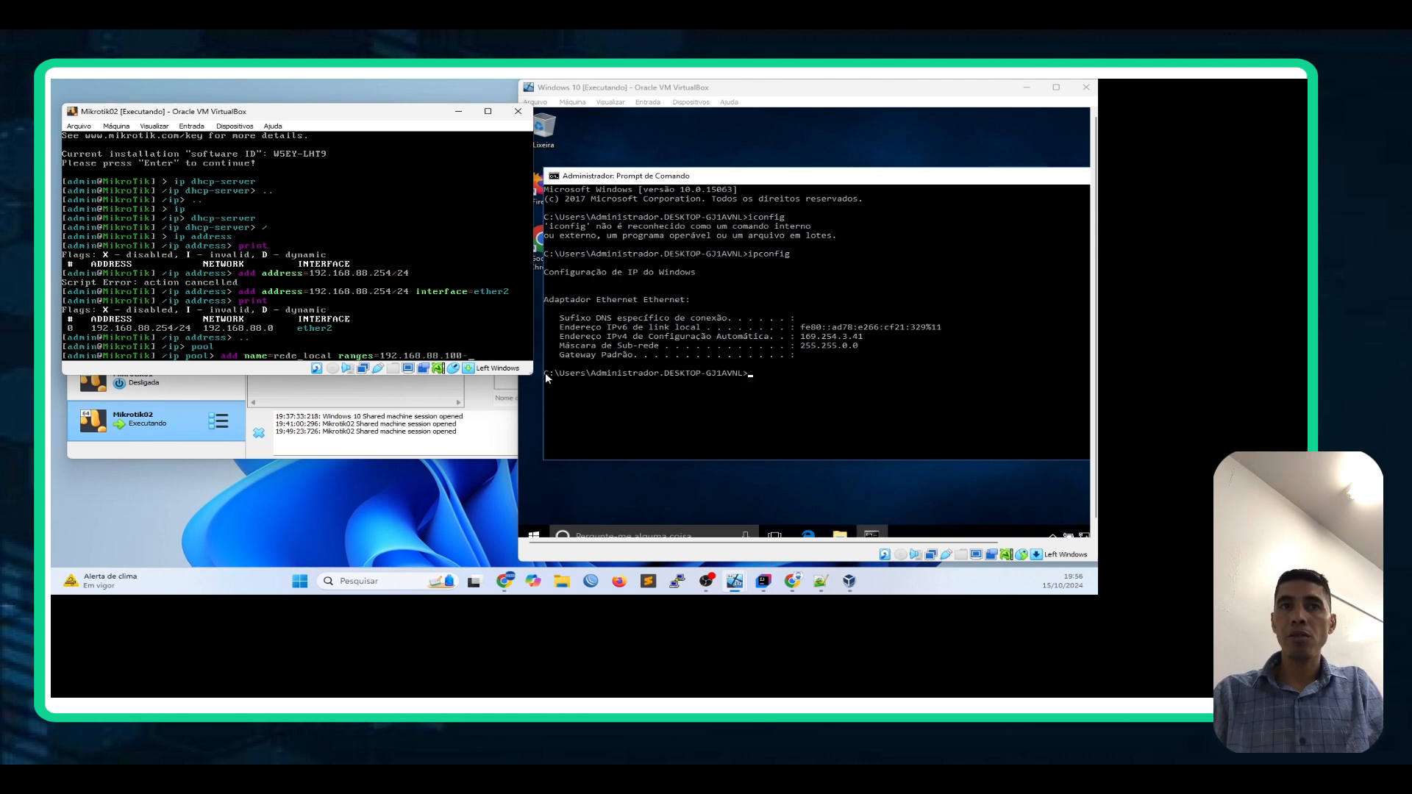
type("192.168")
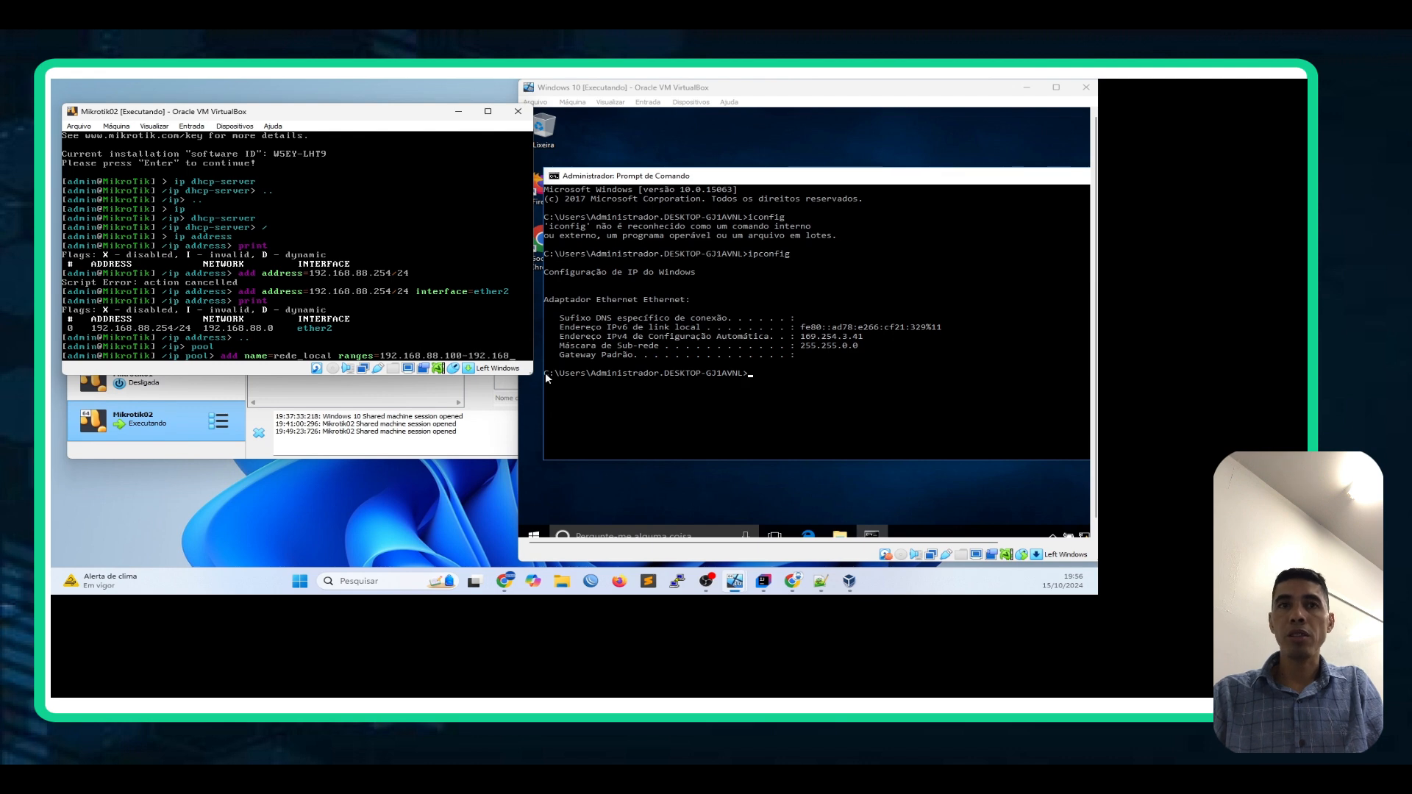
type(".88.200")
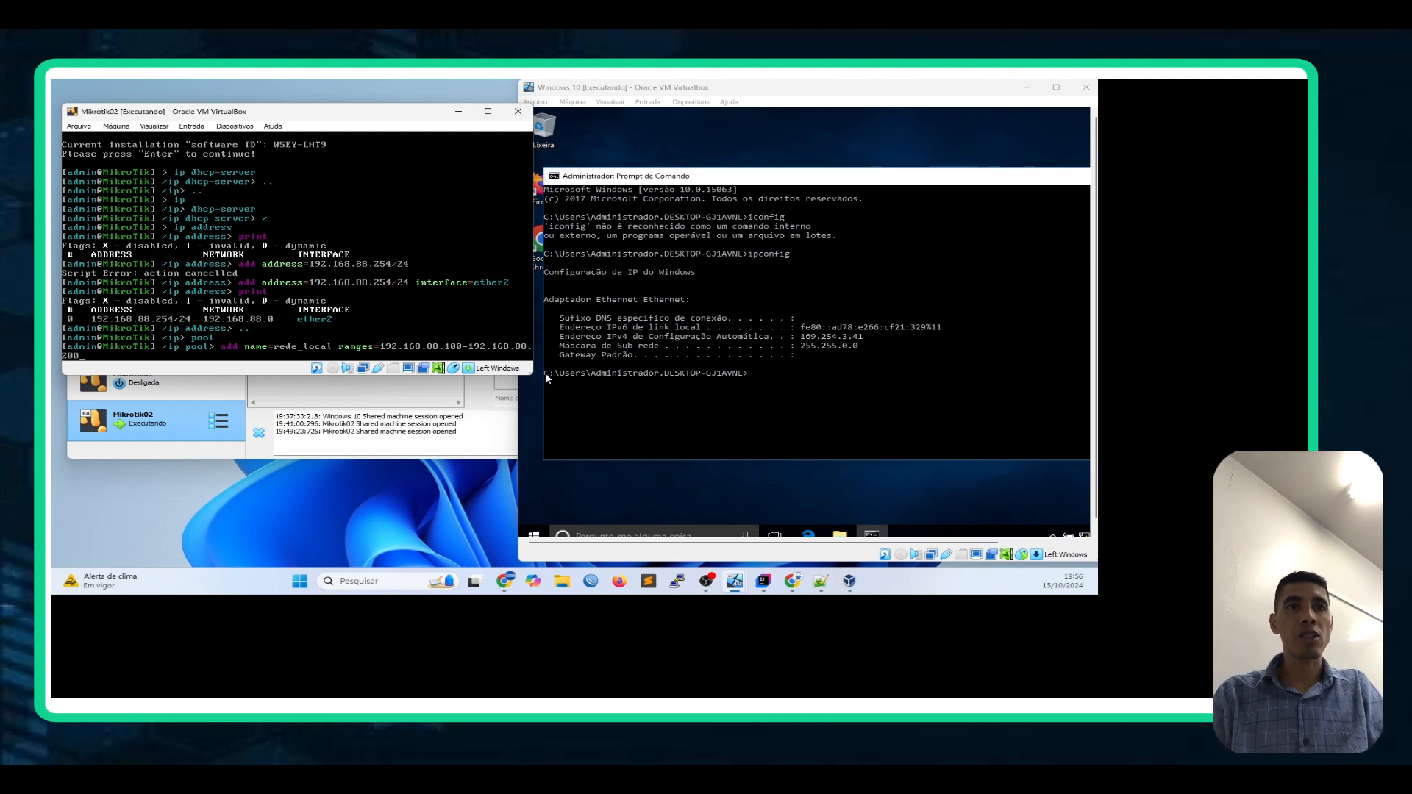
key("Return")
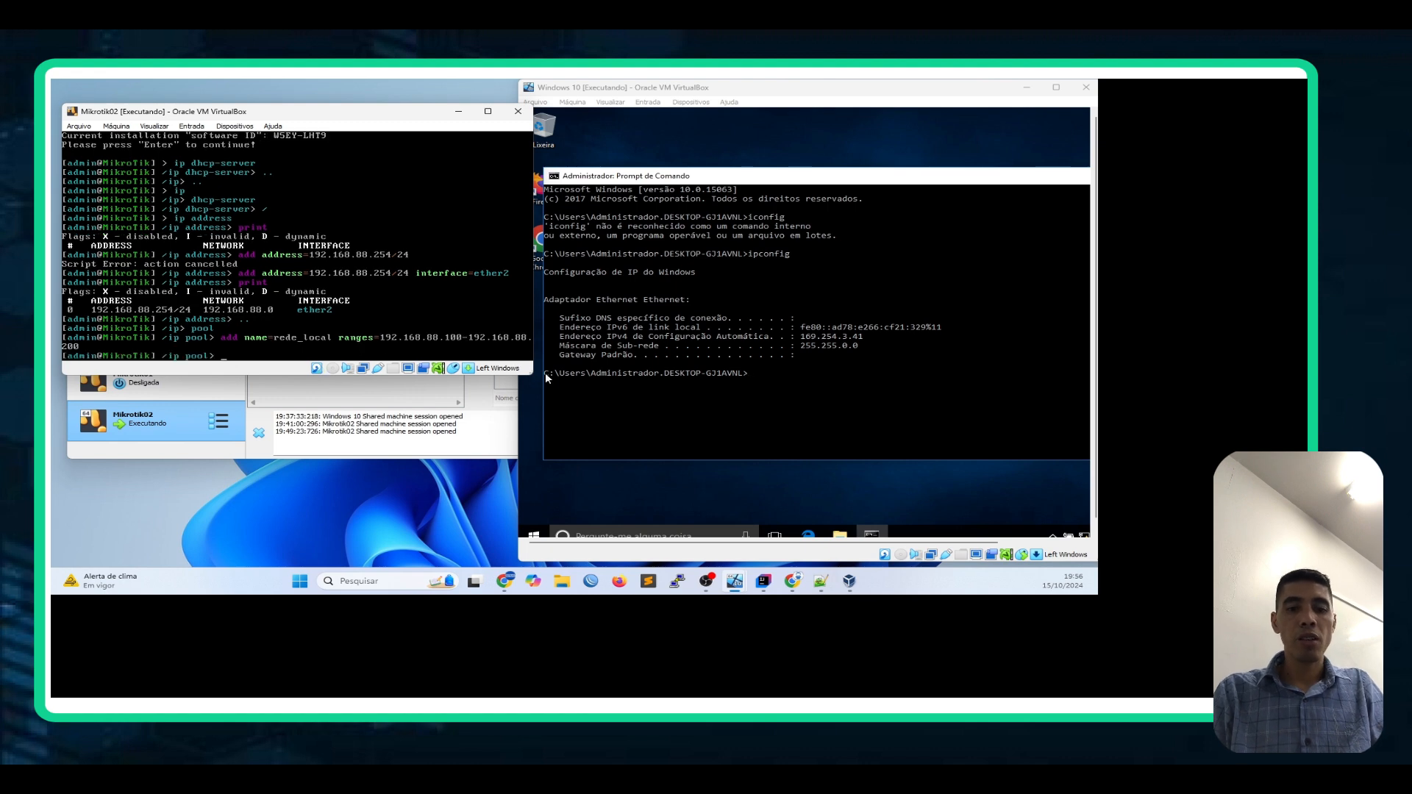
type("print")
key("Return")
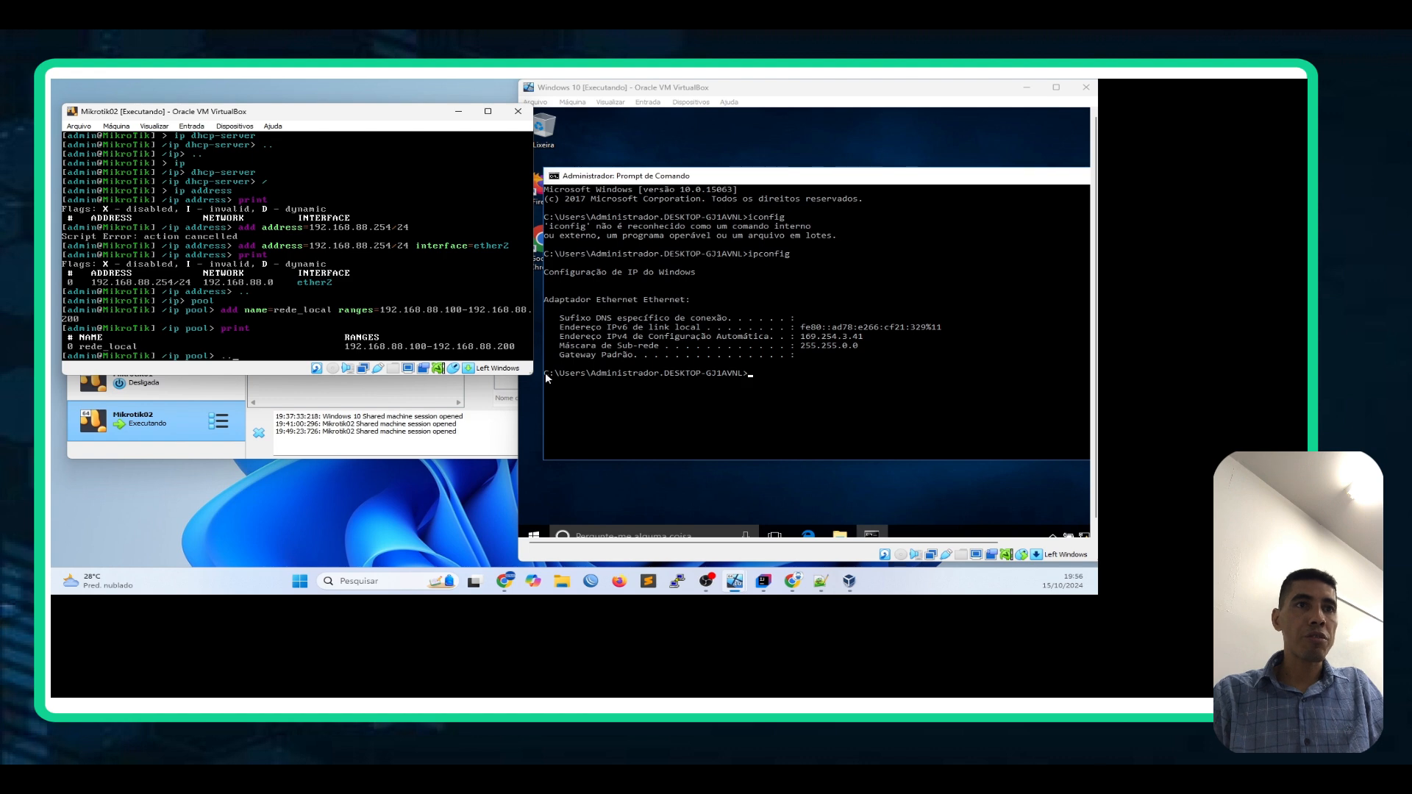
Step: Go up from the pool level to the ip level and enter its dns level
type("..")
key("Return")
type("dns")
key("Return")
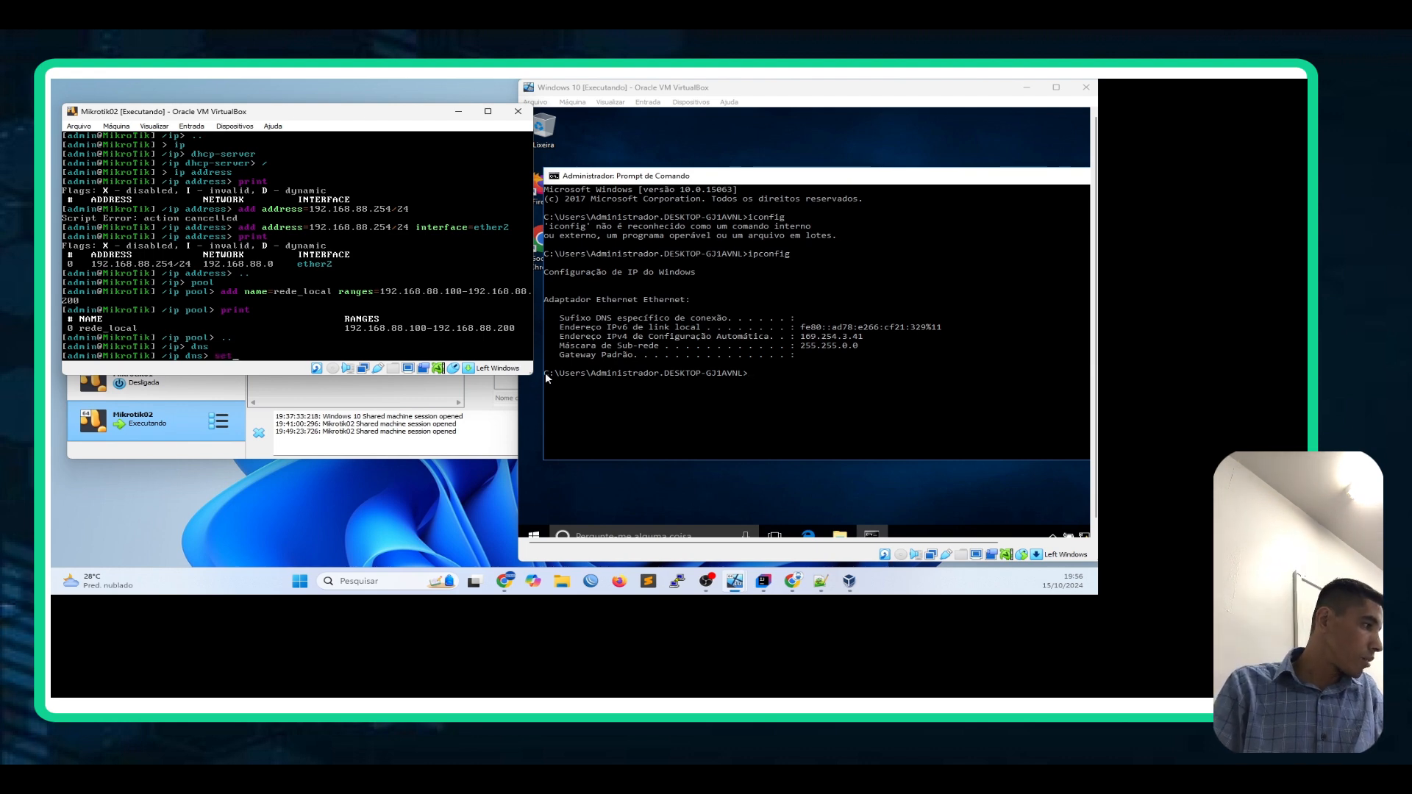
Step: Set the router's DNS servers to 8.8.8.8,8.8.4.4 with allow-remote-requests=no in the Mikrotik02 console
type("ser")
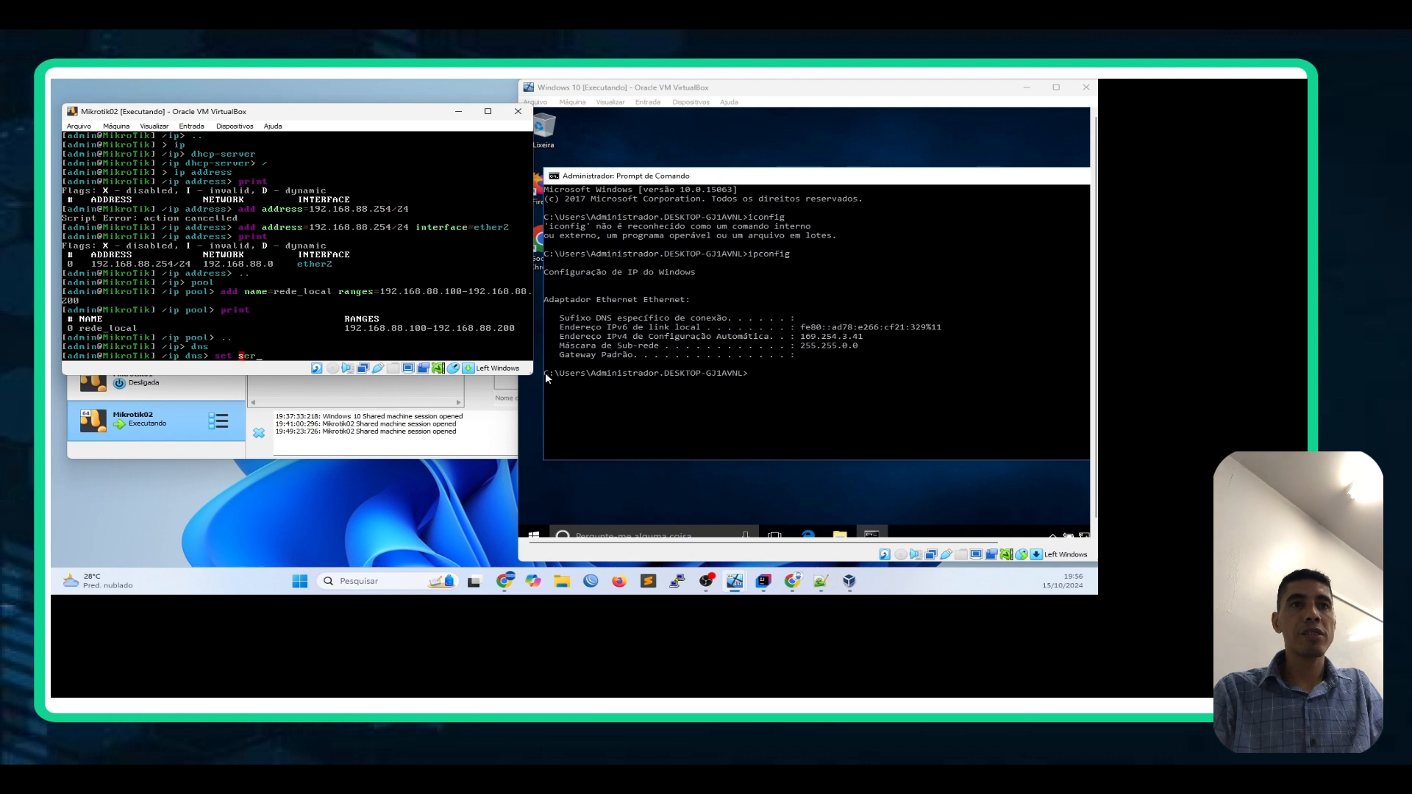
type("vers=8.8.8.8")
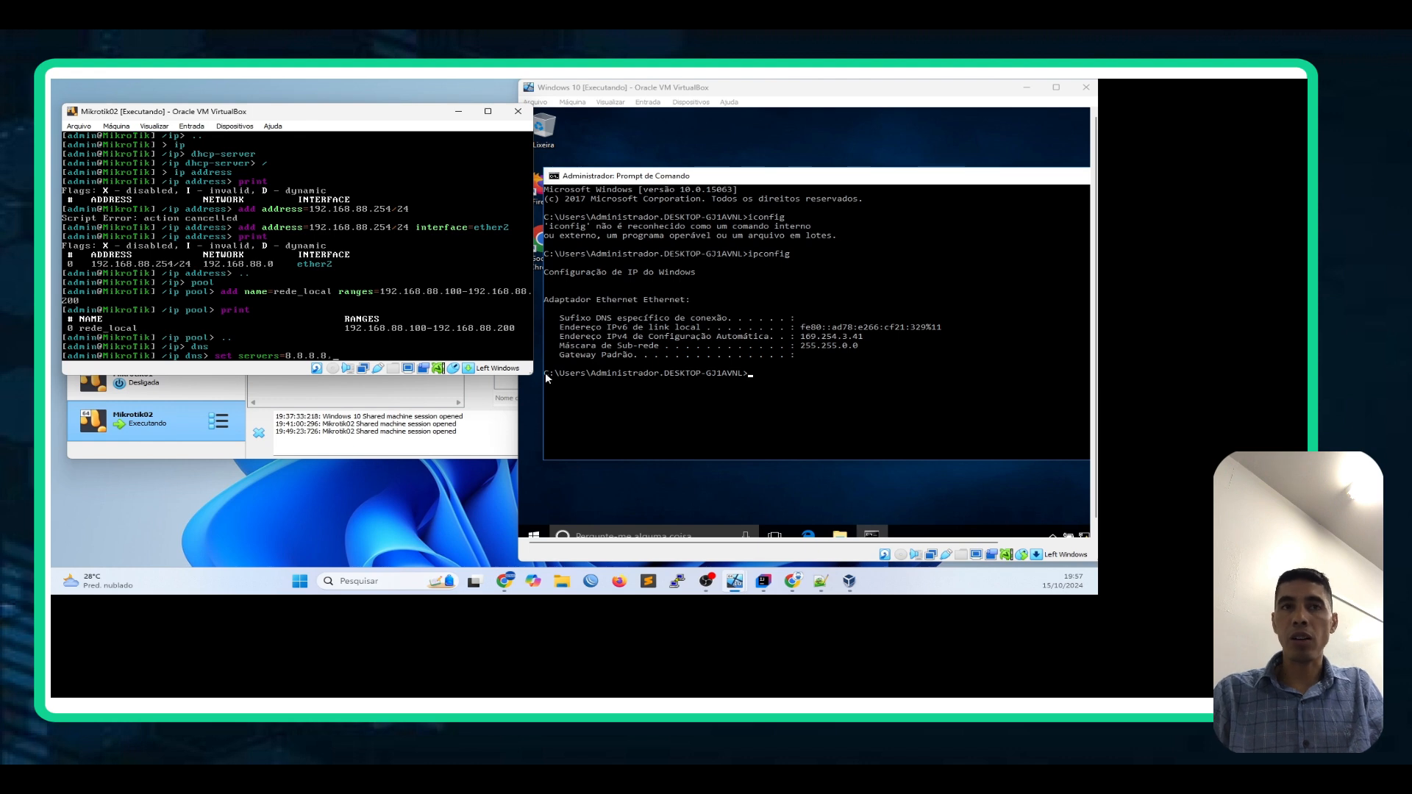
type(",8.8.")
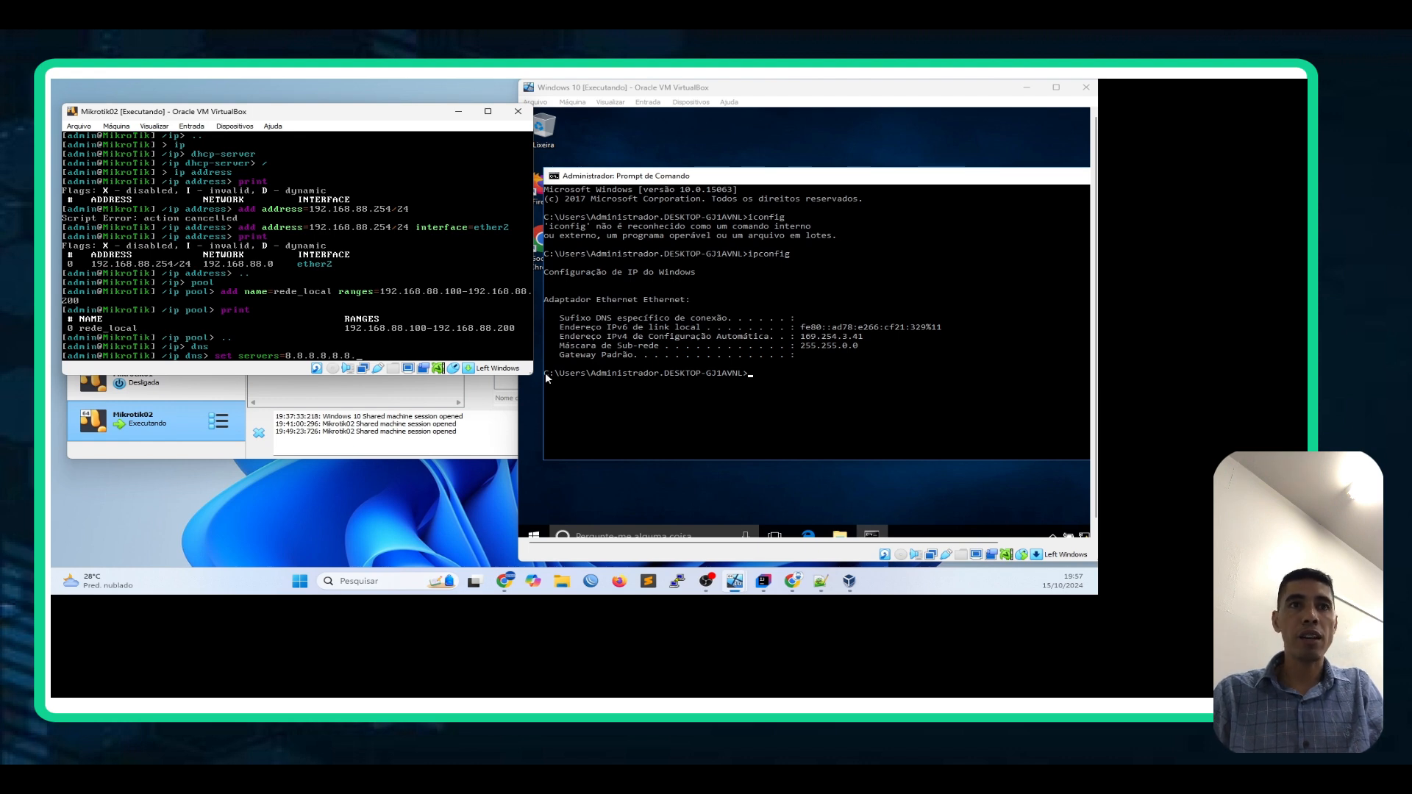
type("4.4")
type("all")
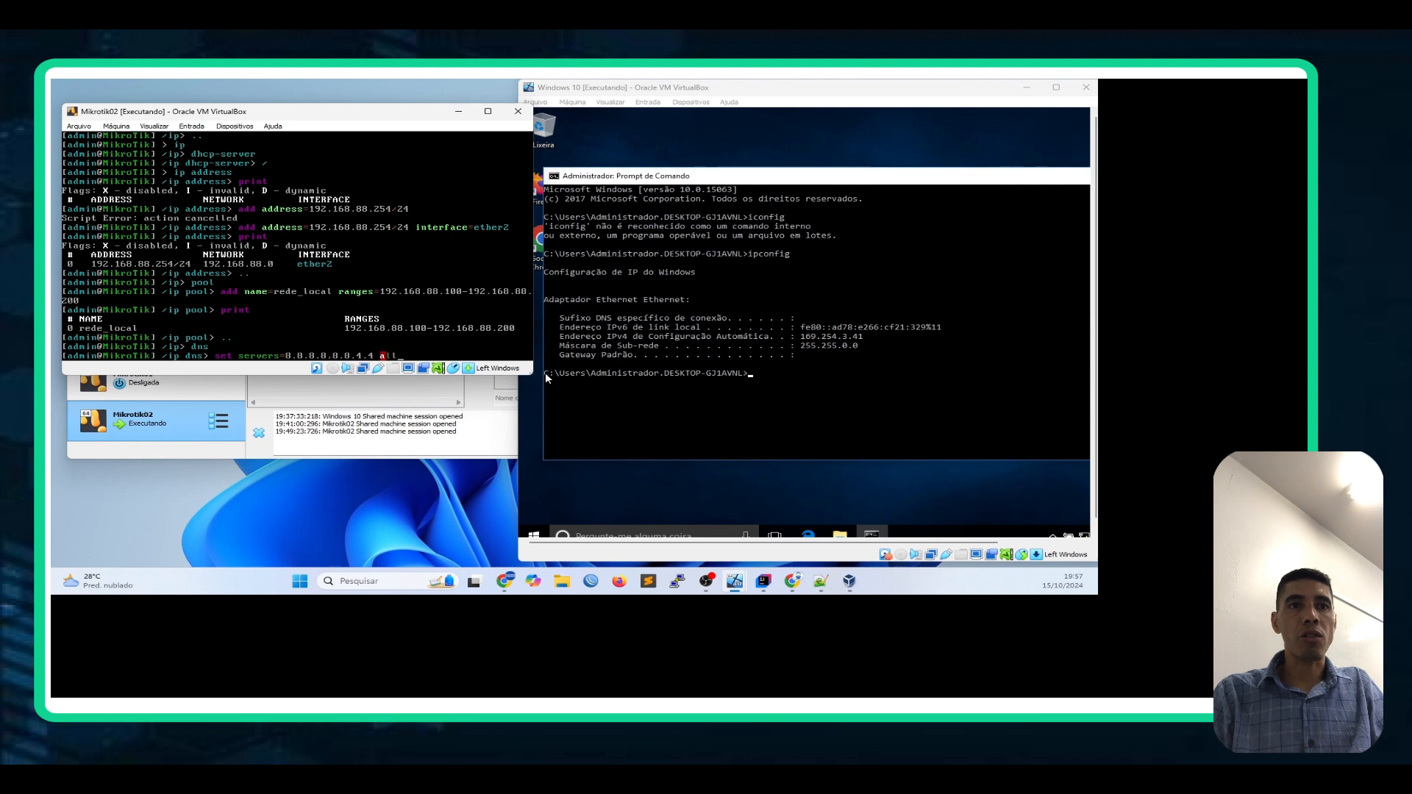
type("ow-r")
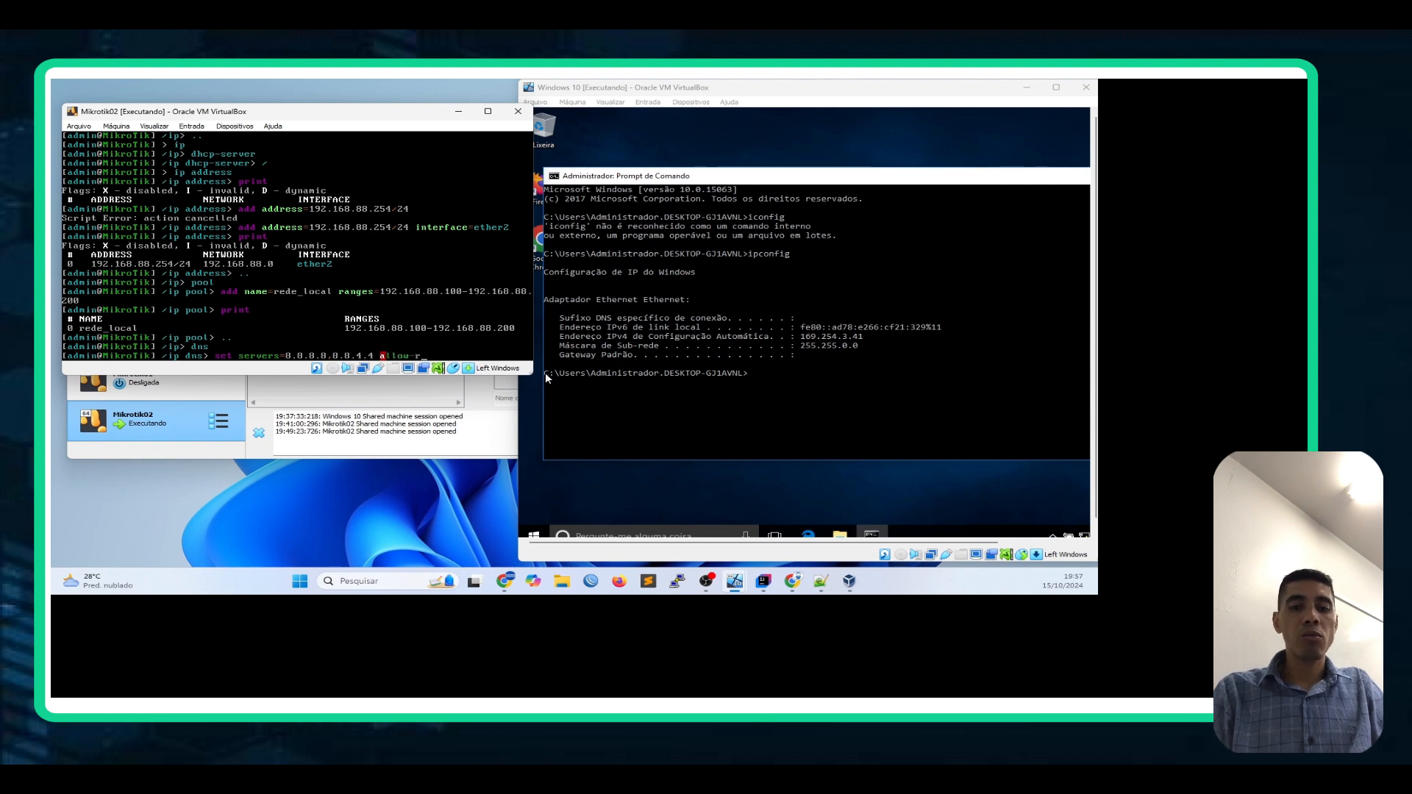
type("emote-")
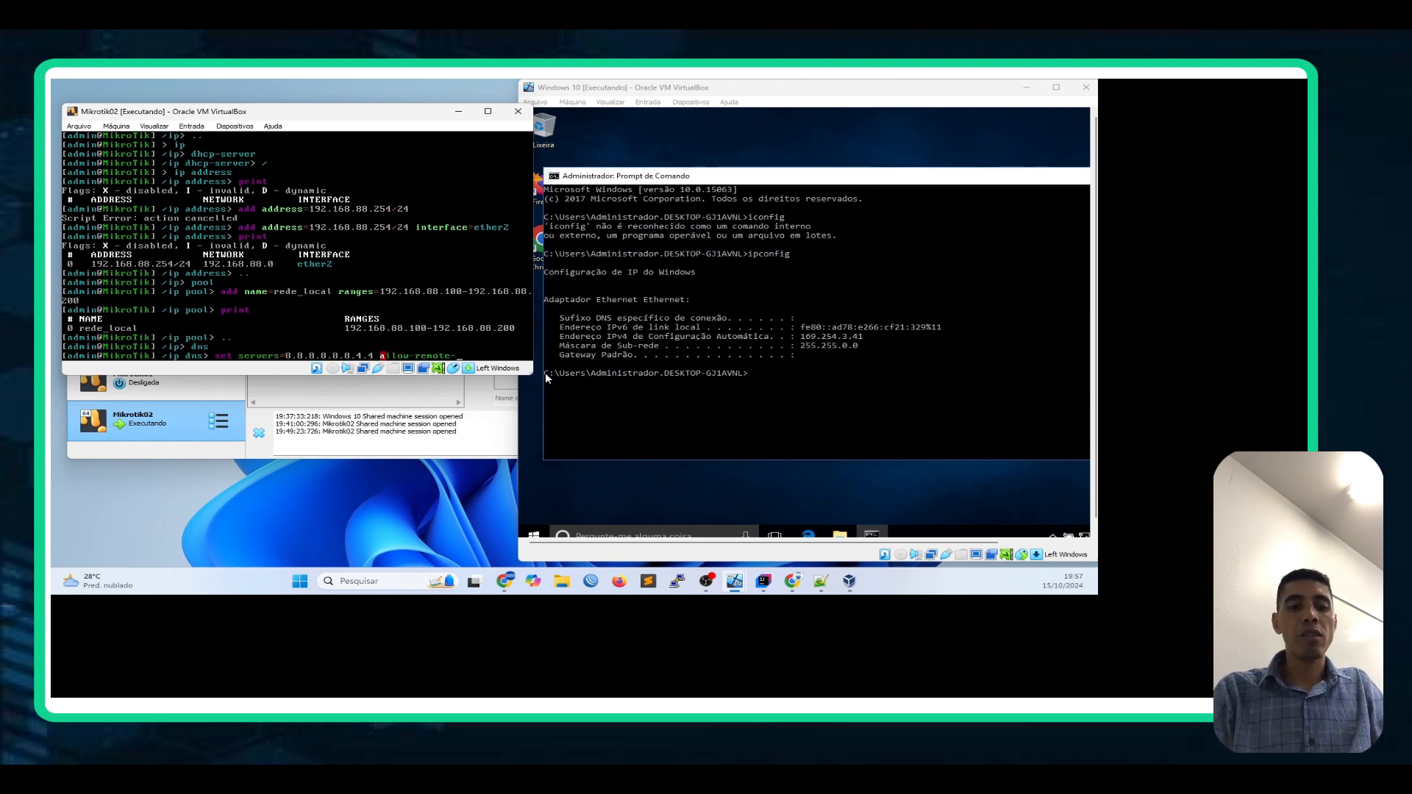
type("requests")
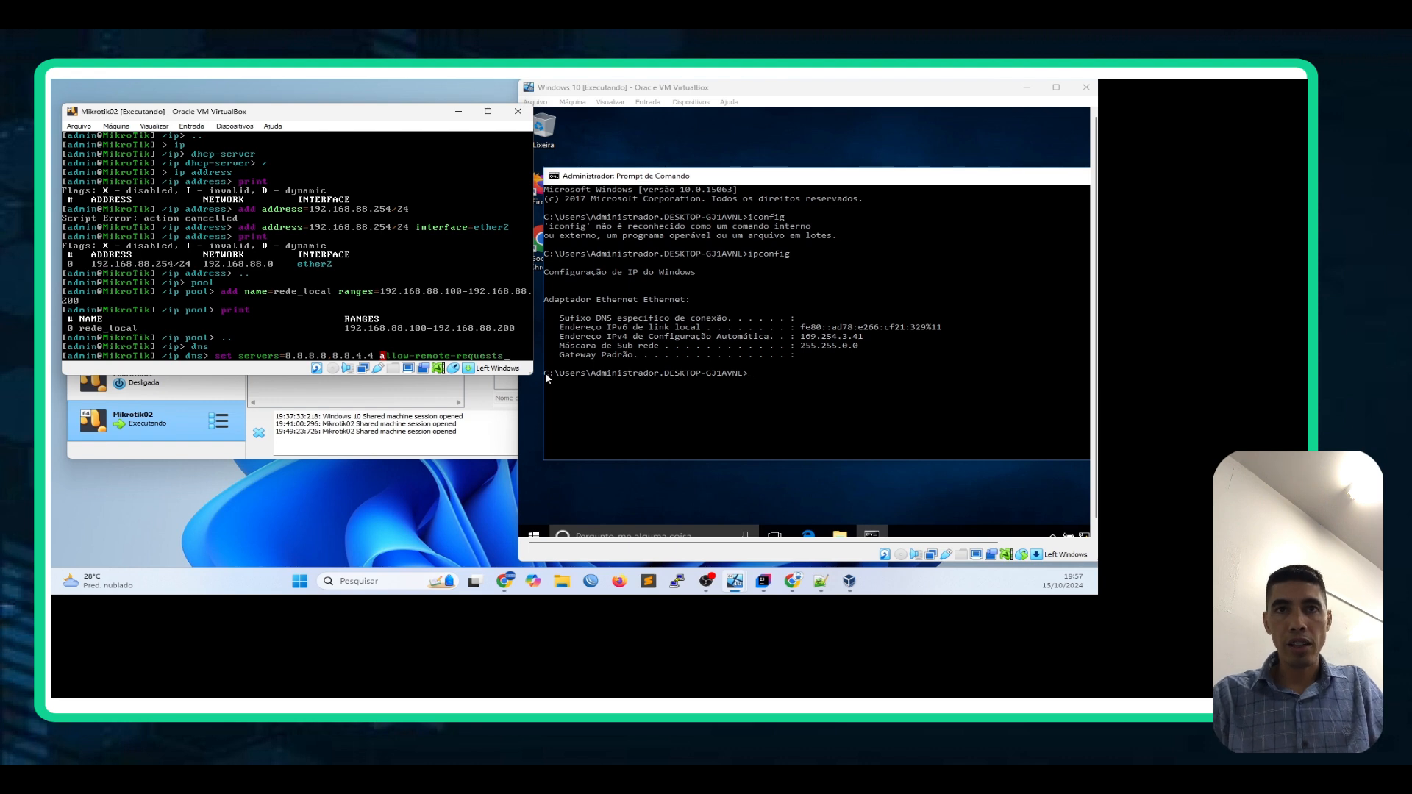
type("=")
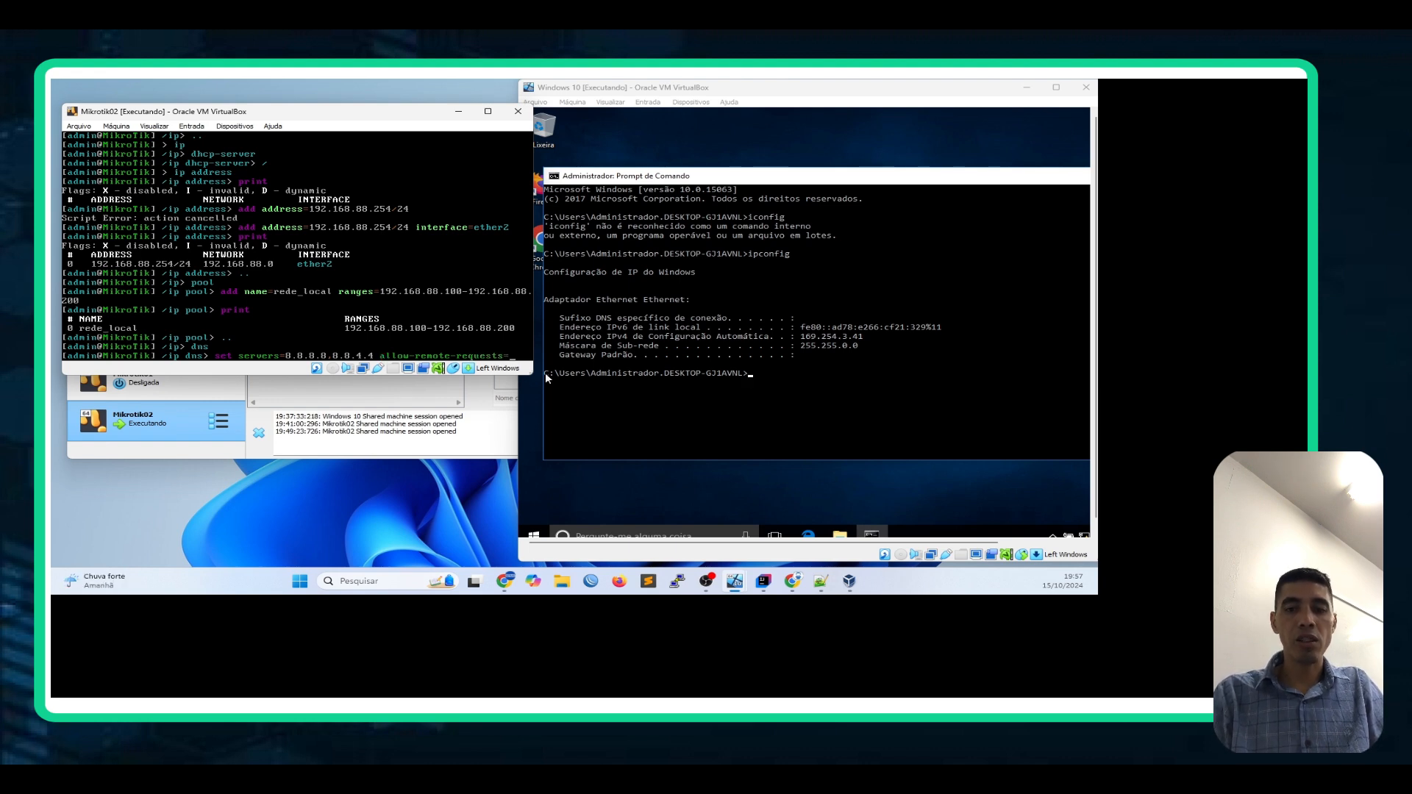
type("no")
key("Return")
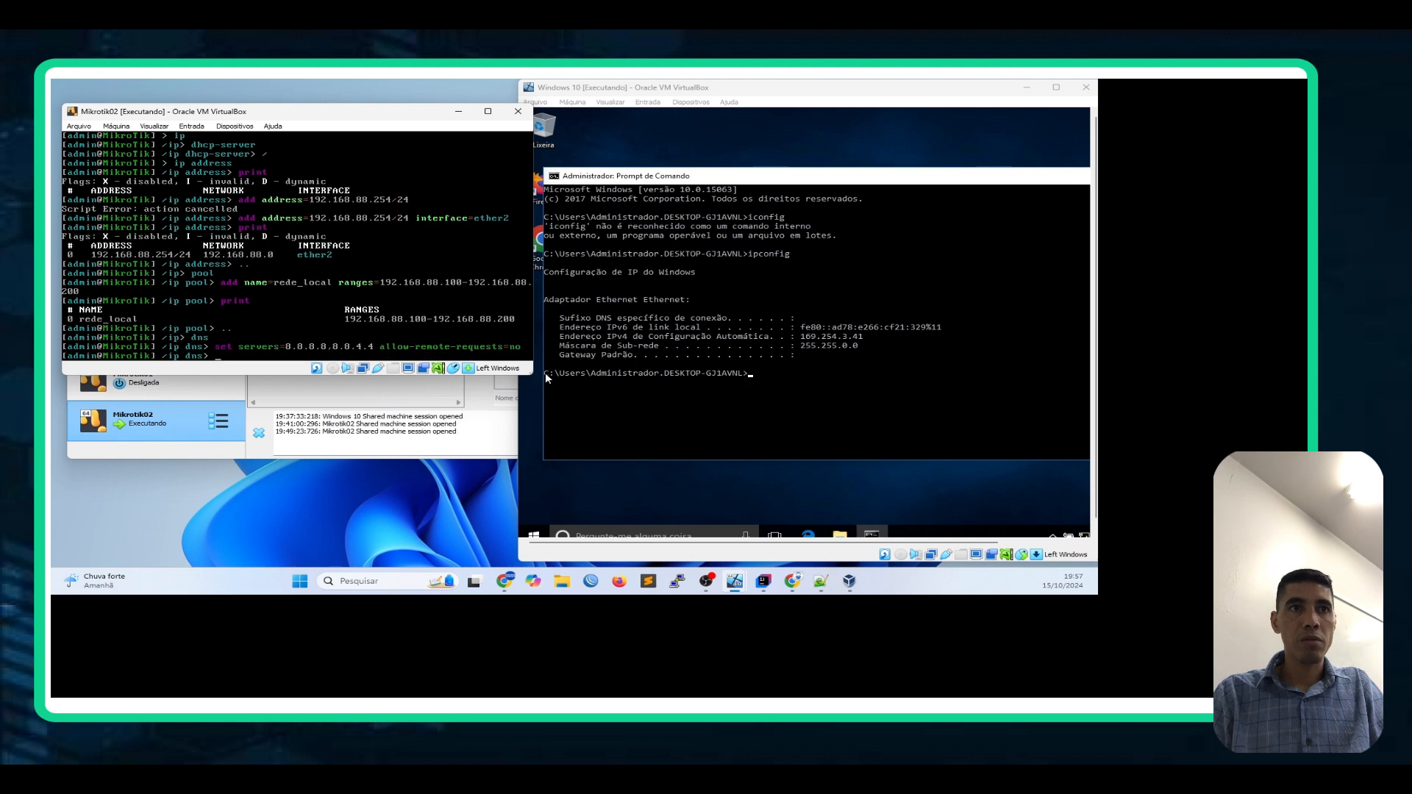
Step: Print the router's DNS settings
type("p")
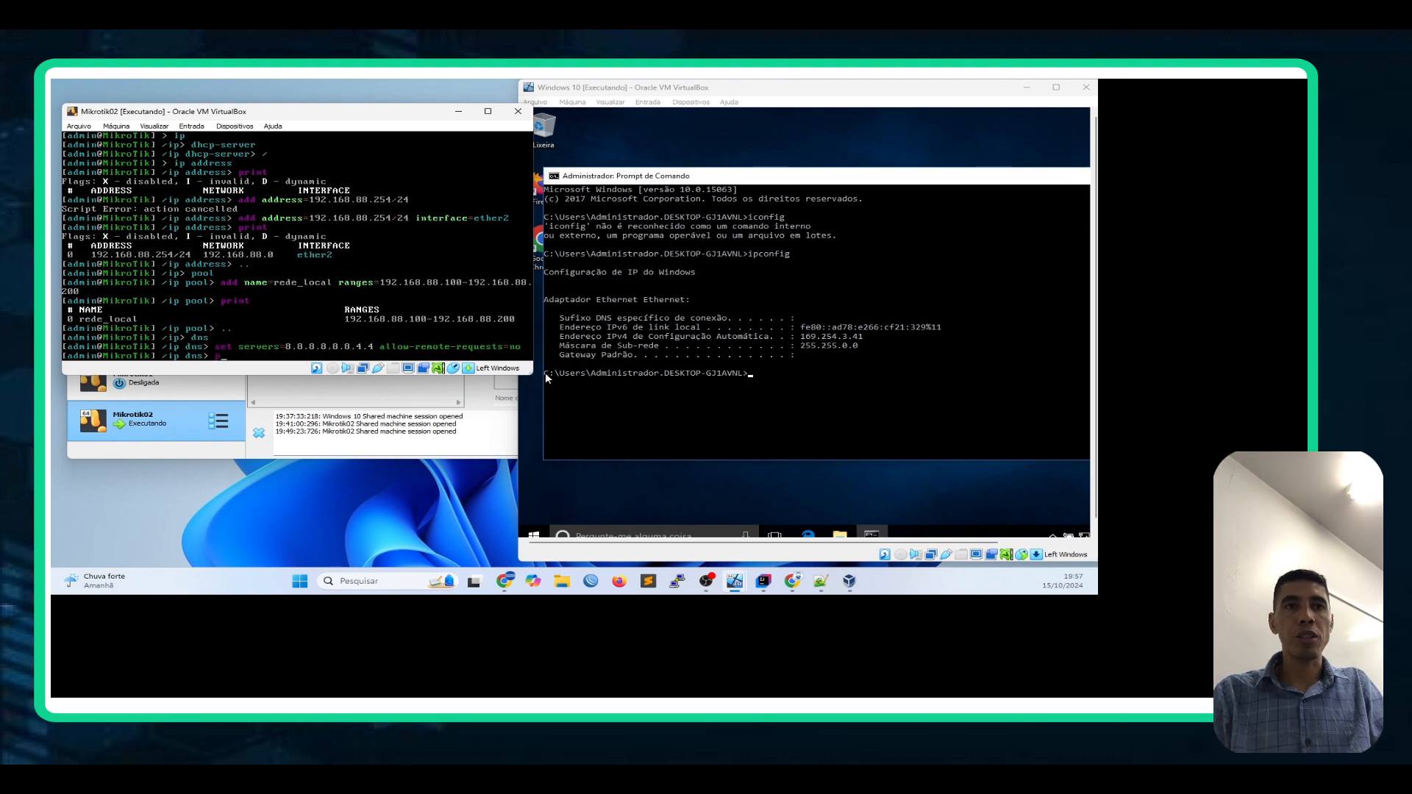
type("rint")
key("Return")
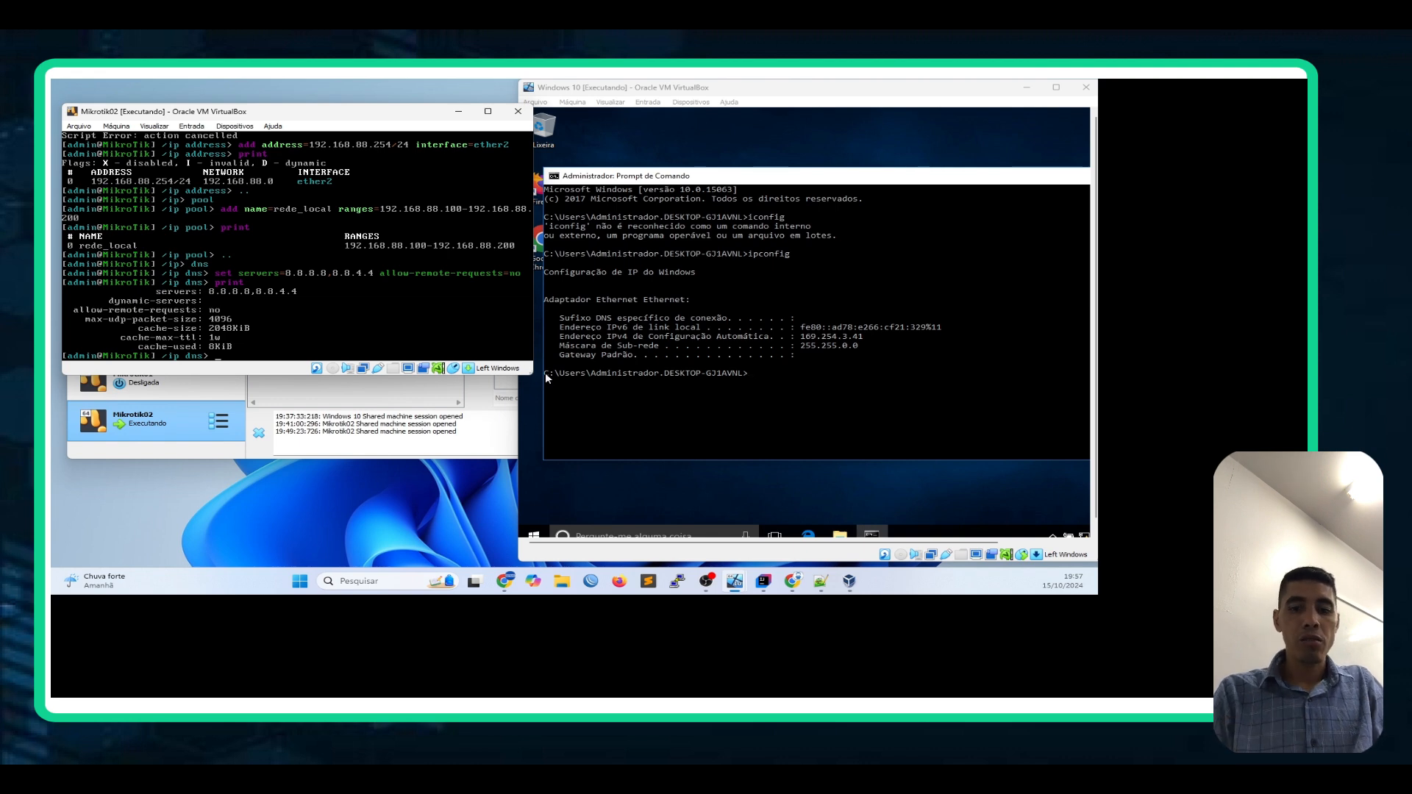
Step: Go up from the dns level to the ip level and enter its dhcp-server level
type("..")
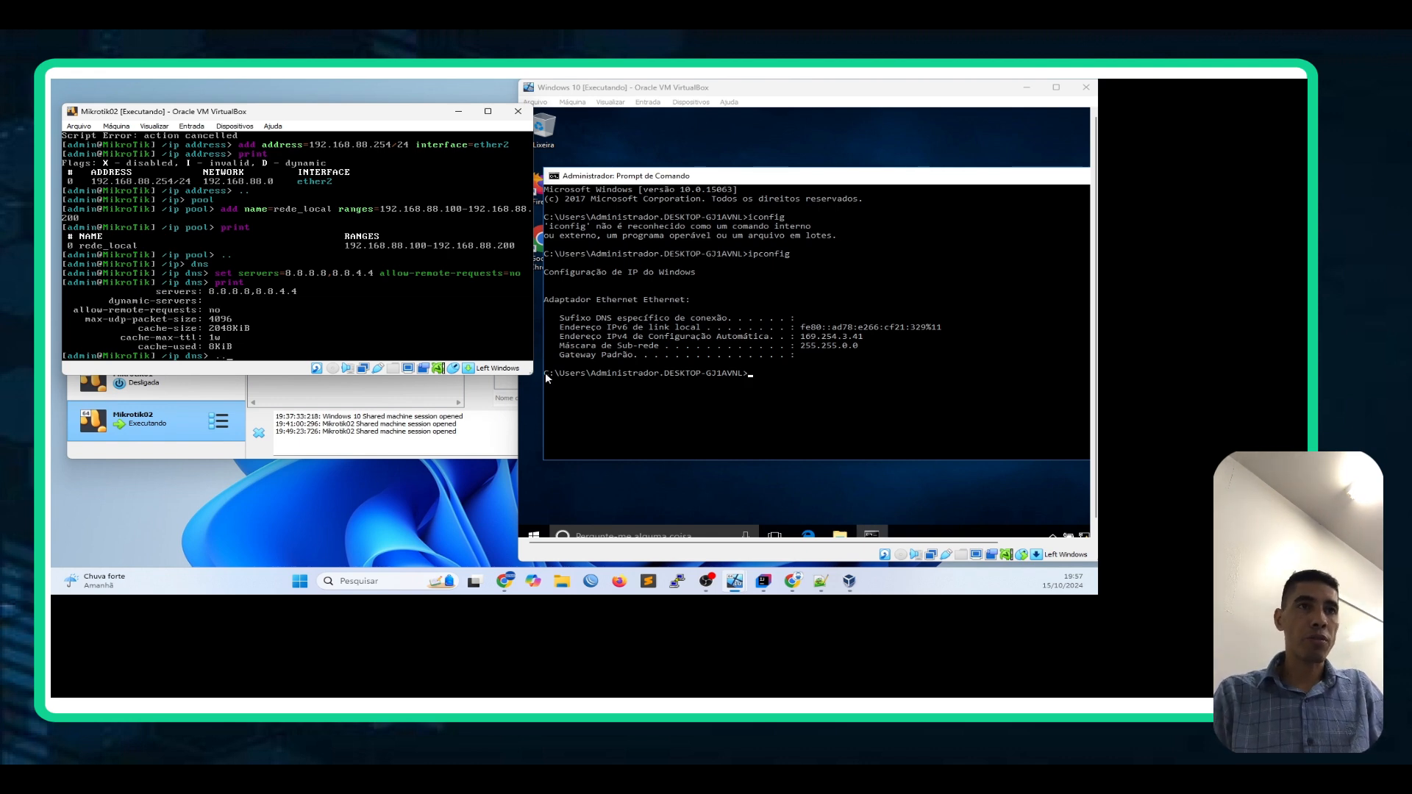
key("Return")
type("dhc")
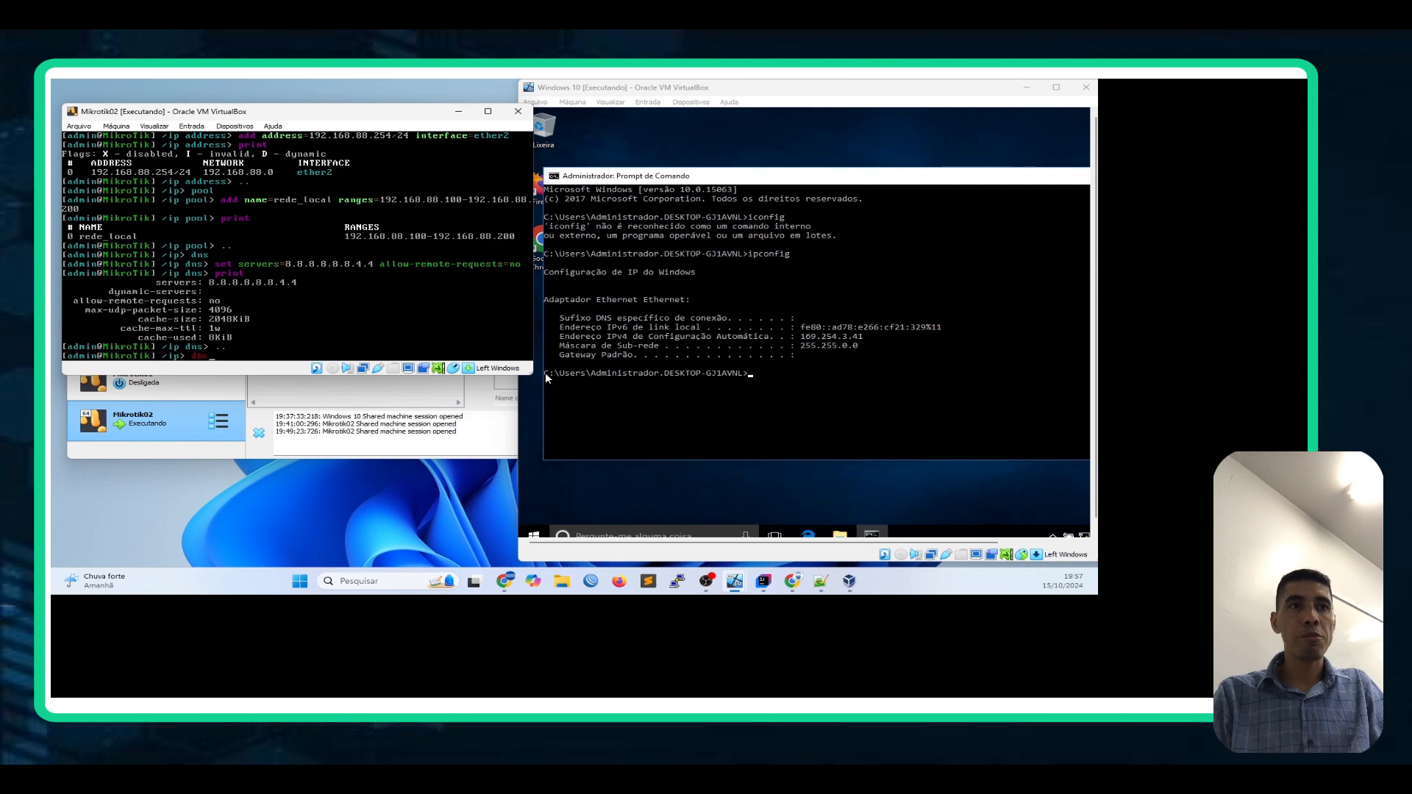
type("p-server")
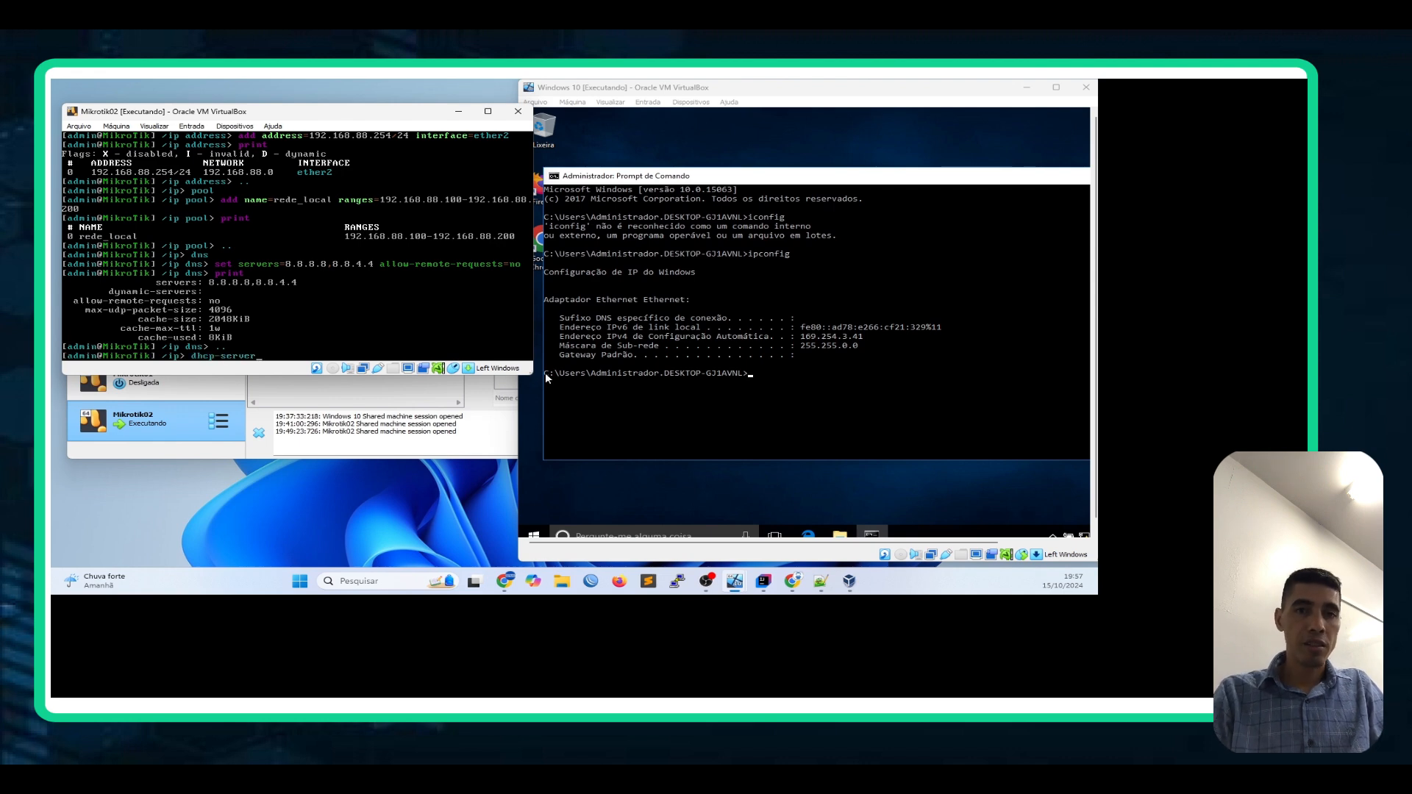
key("Return")
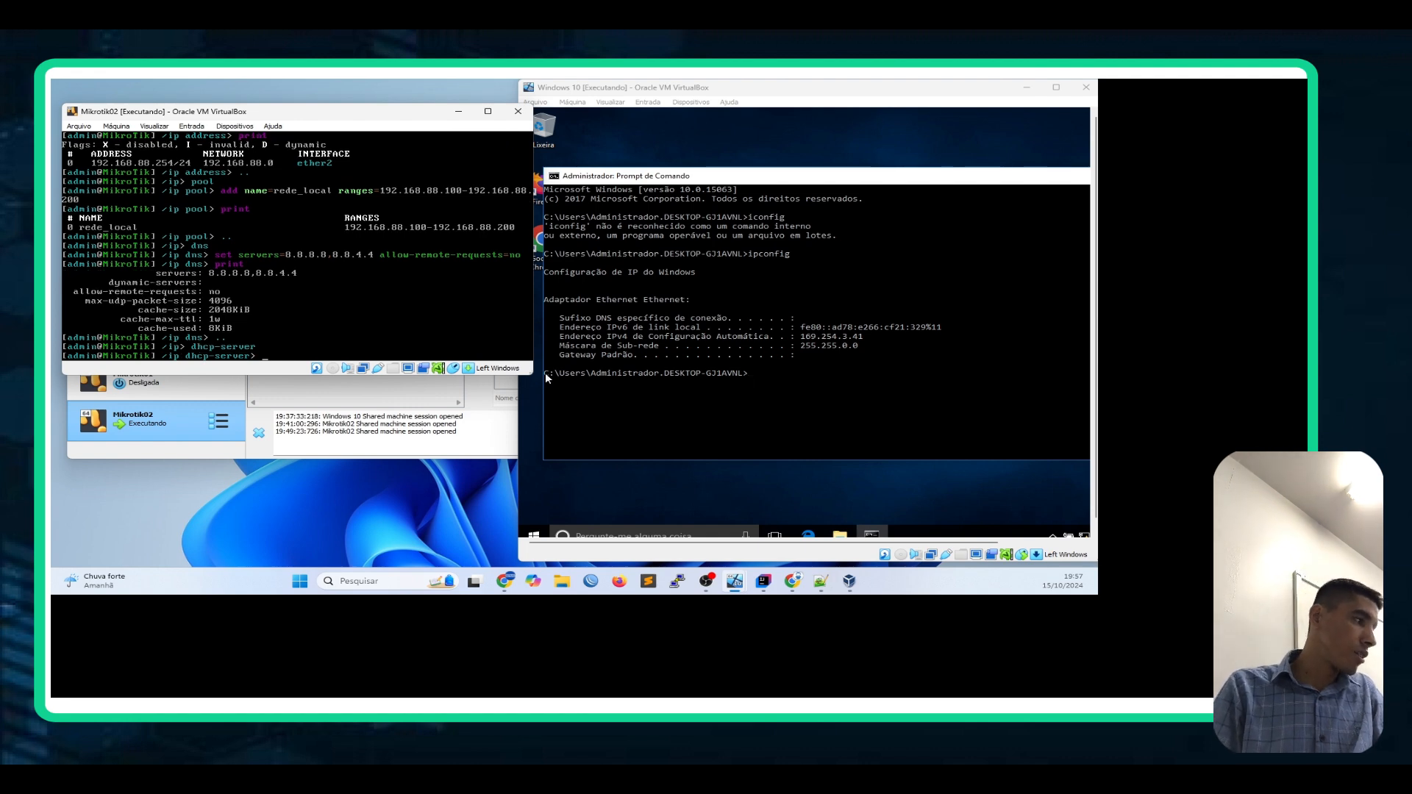
Step: Start an add command for a DHCP server with name=rede_local and address-pool=rede_local
type("add name")
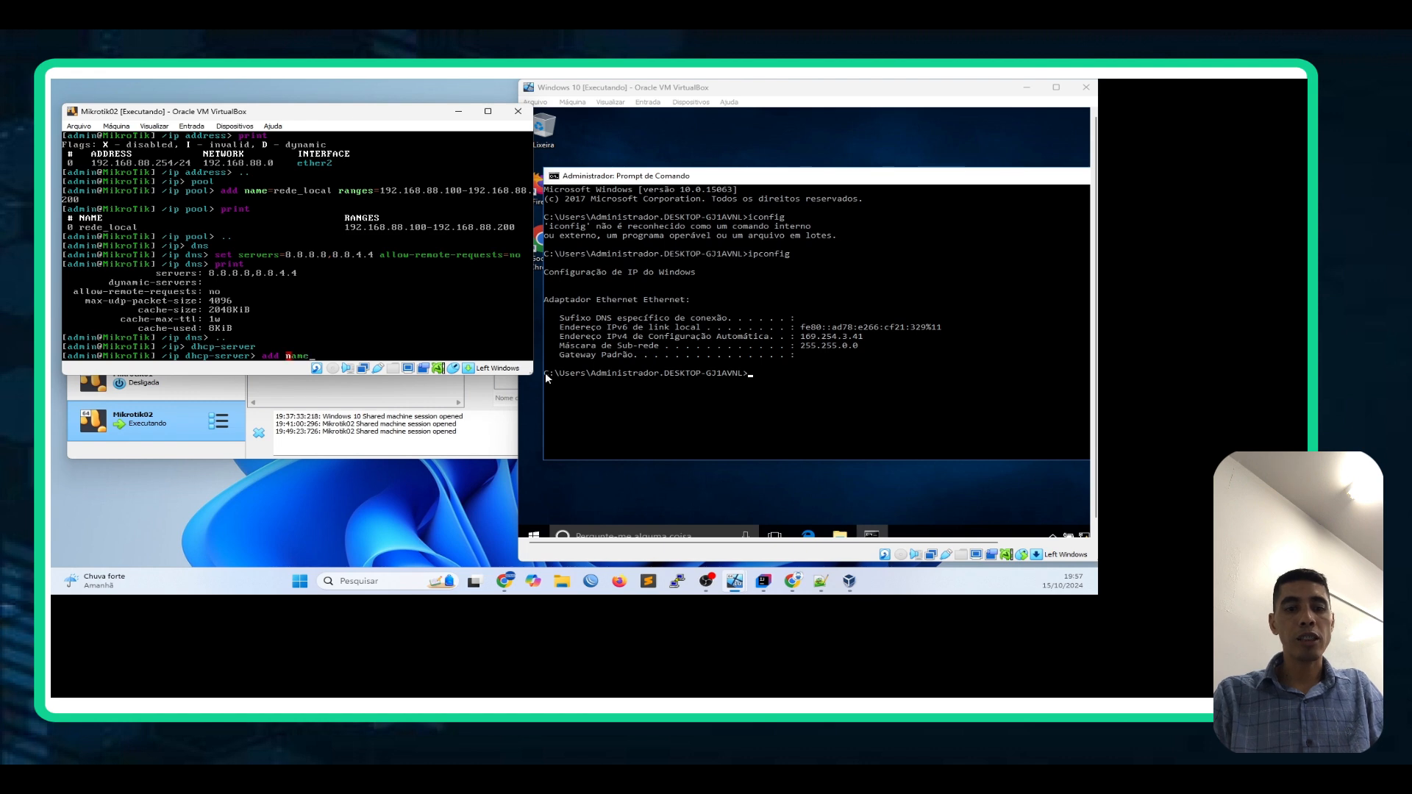
key("Tab")
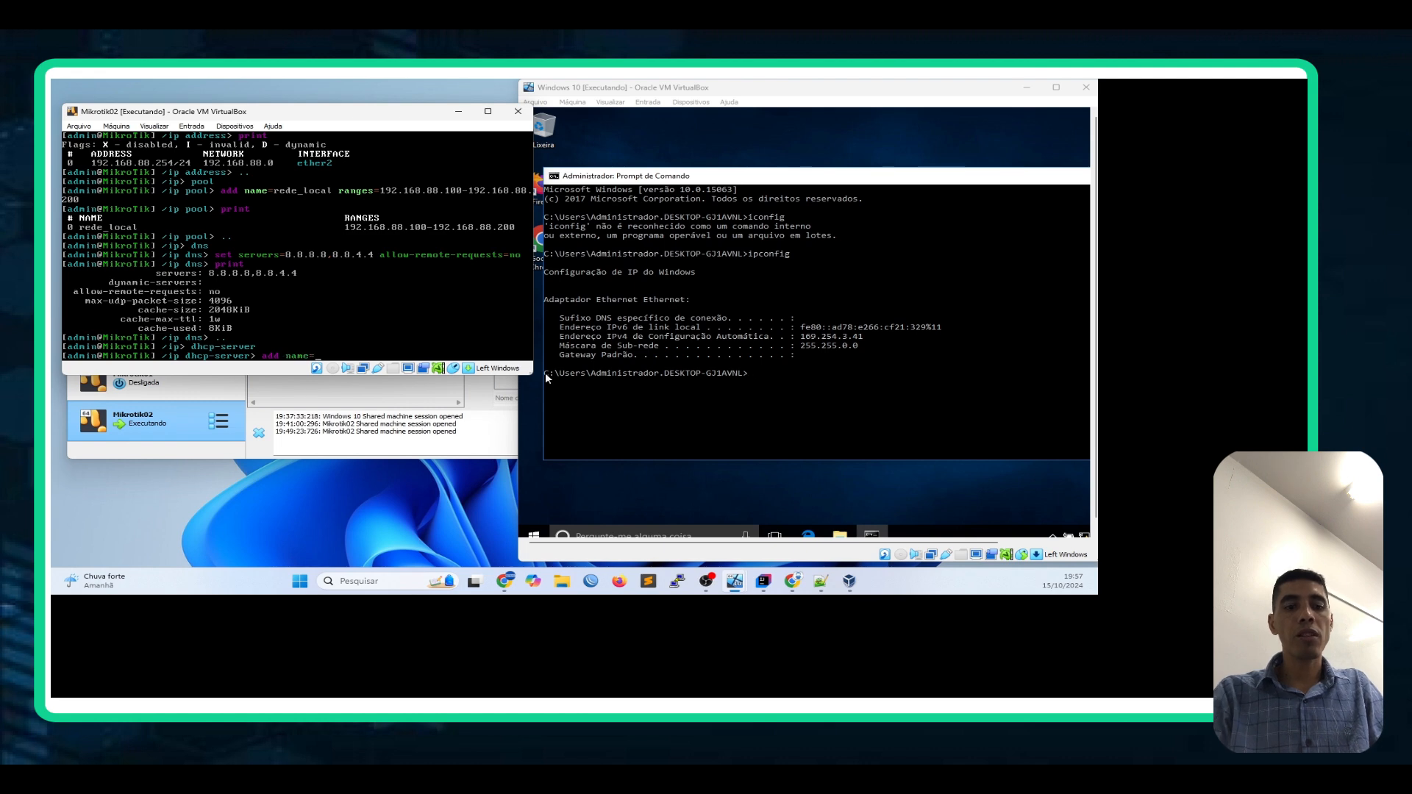
type("rede_lo")
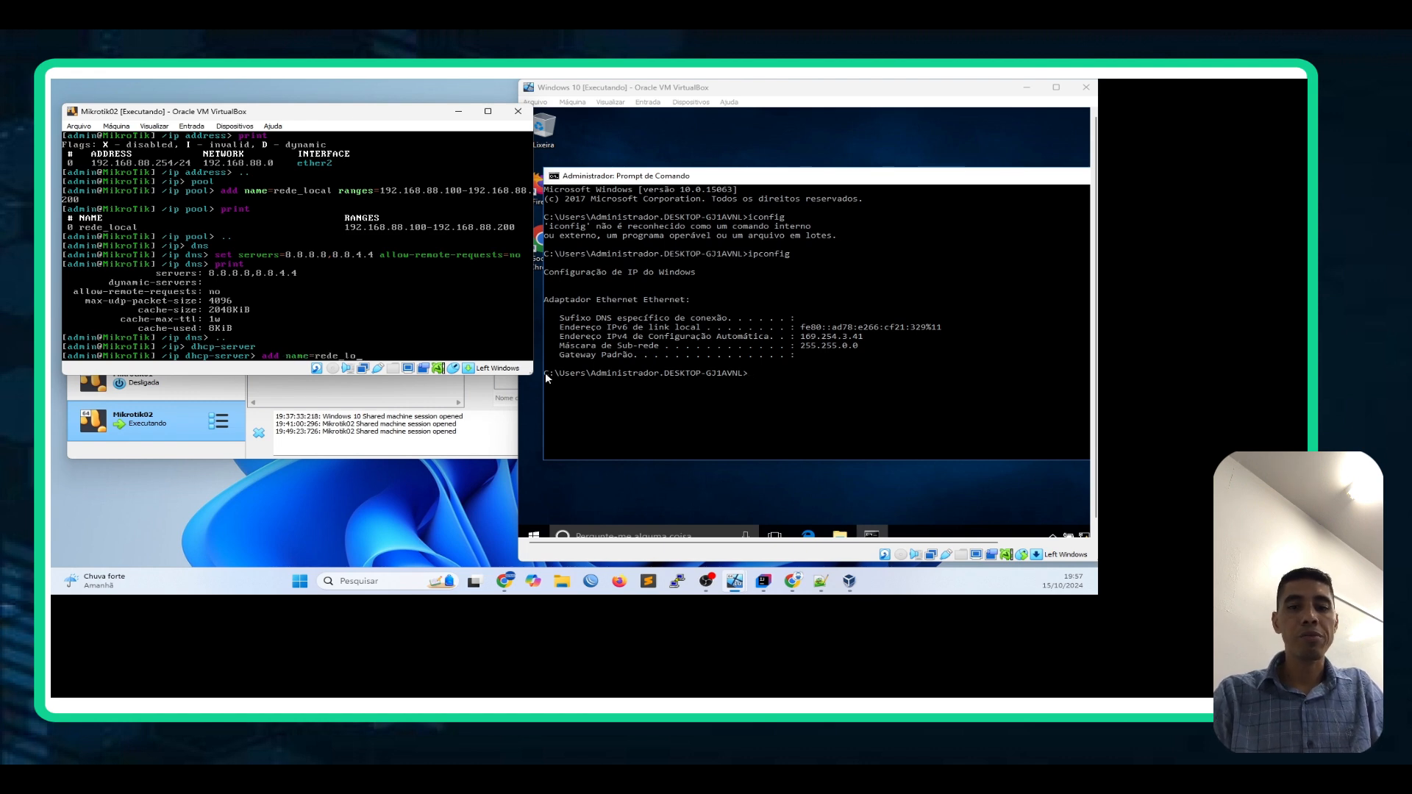
type("cal")
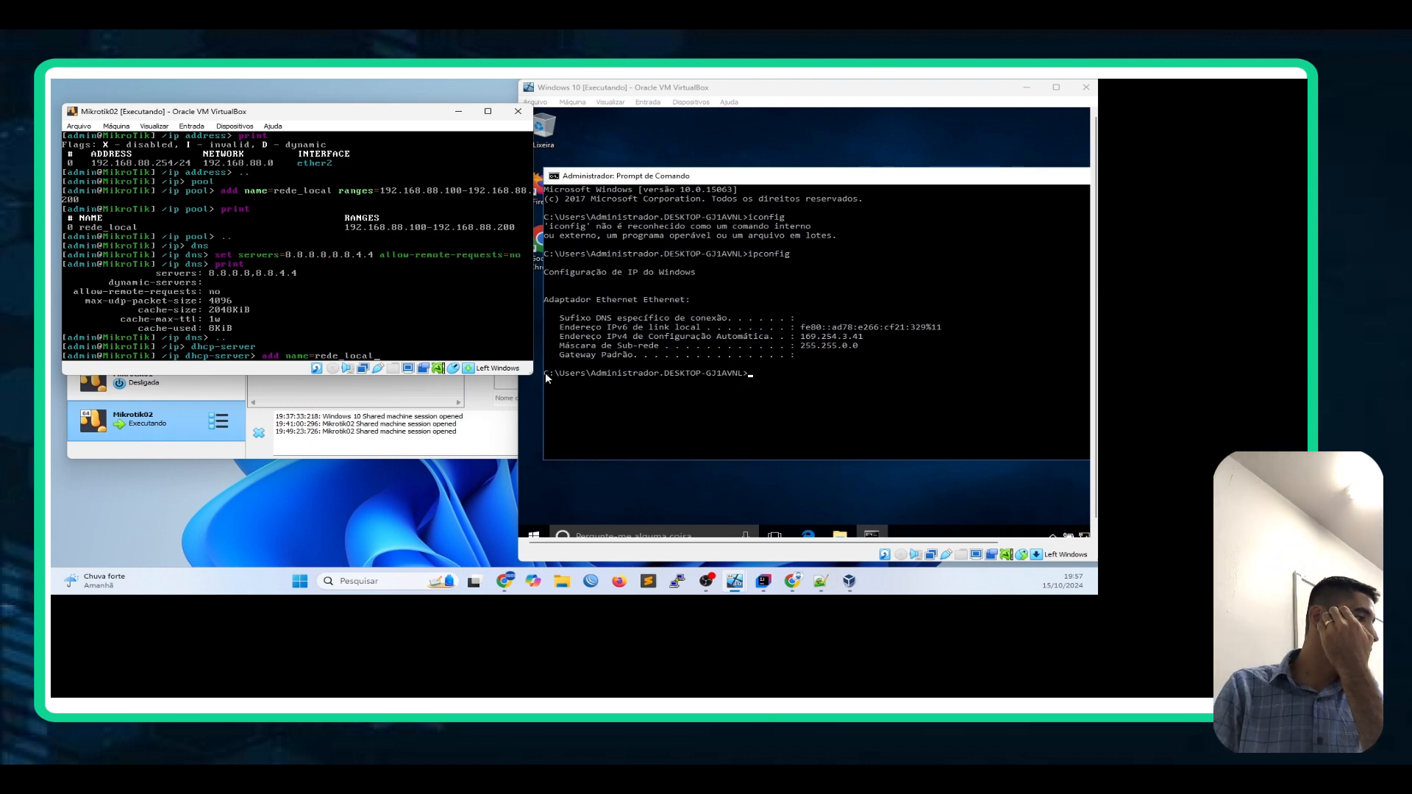
type(" addr")
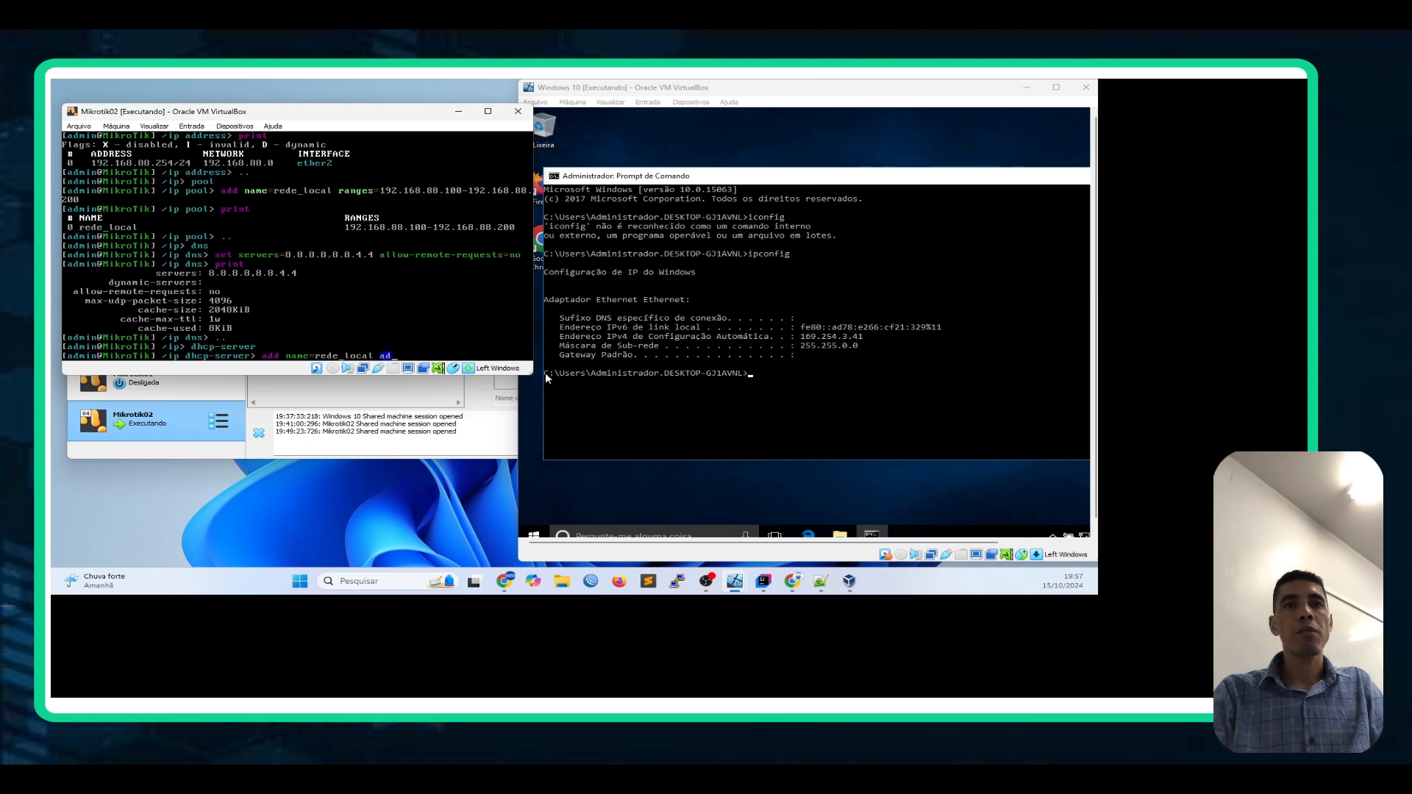
key("BackSpace")
key("BackSpace")
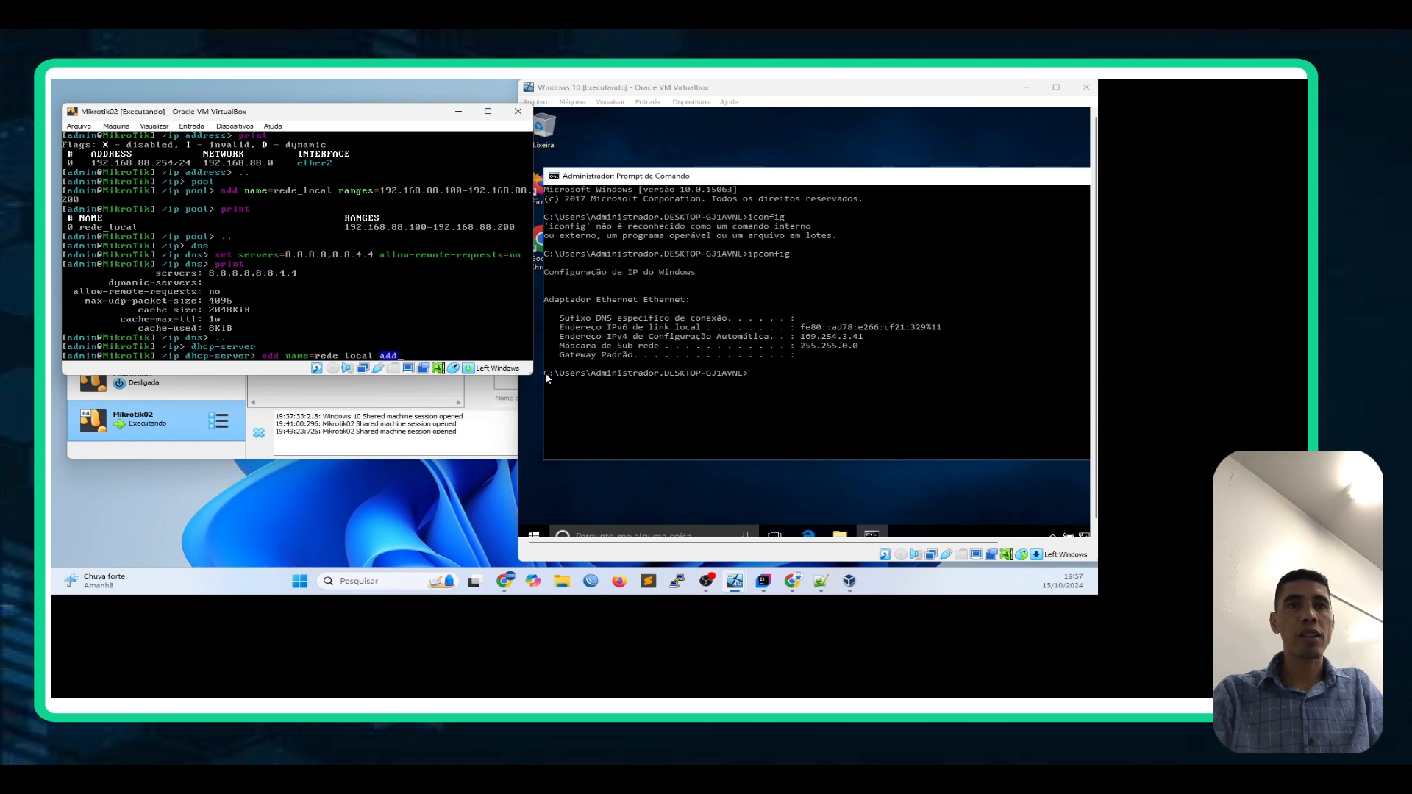
type("ress=")
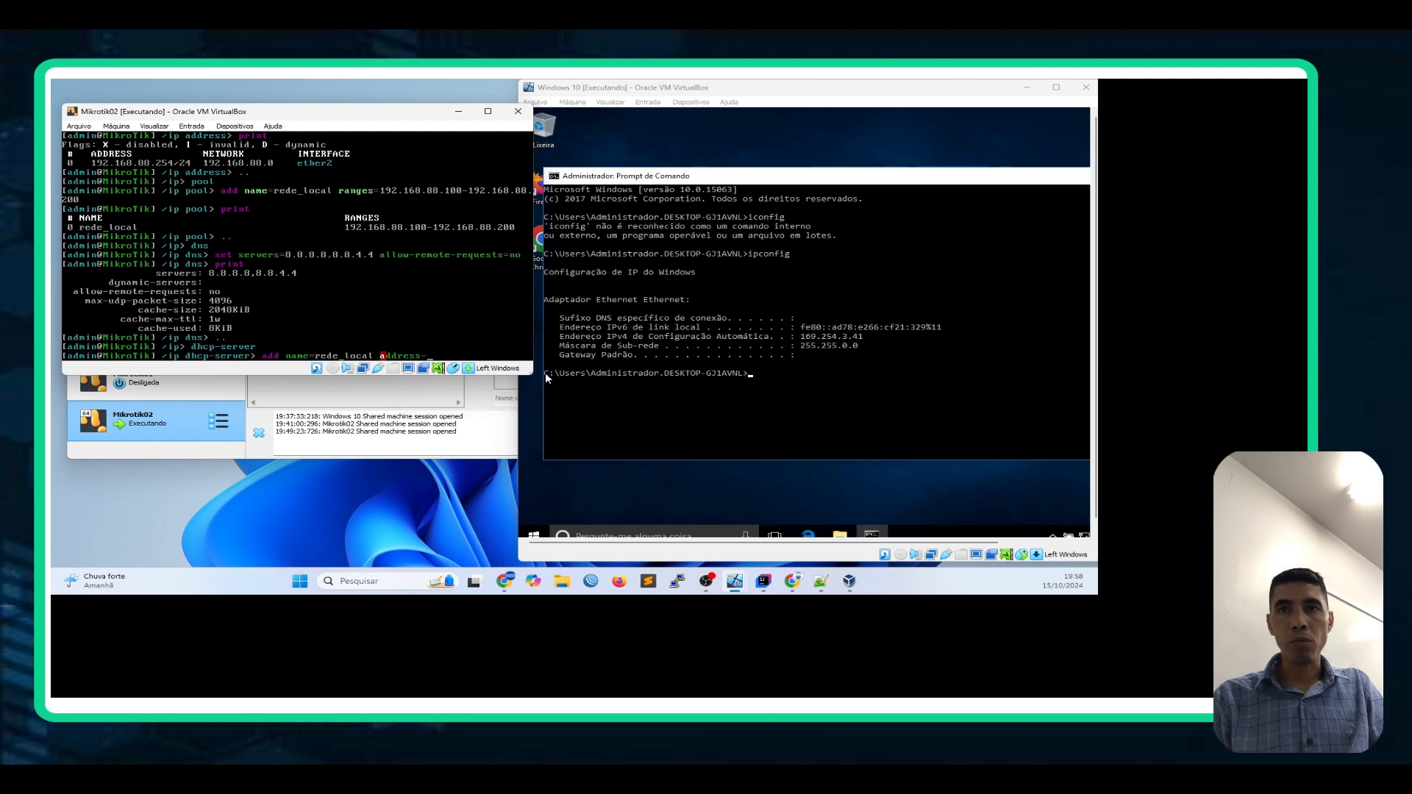
type("pool")
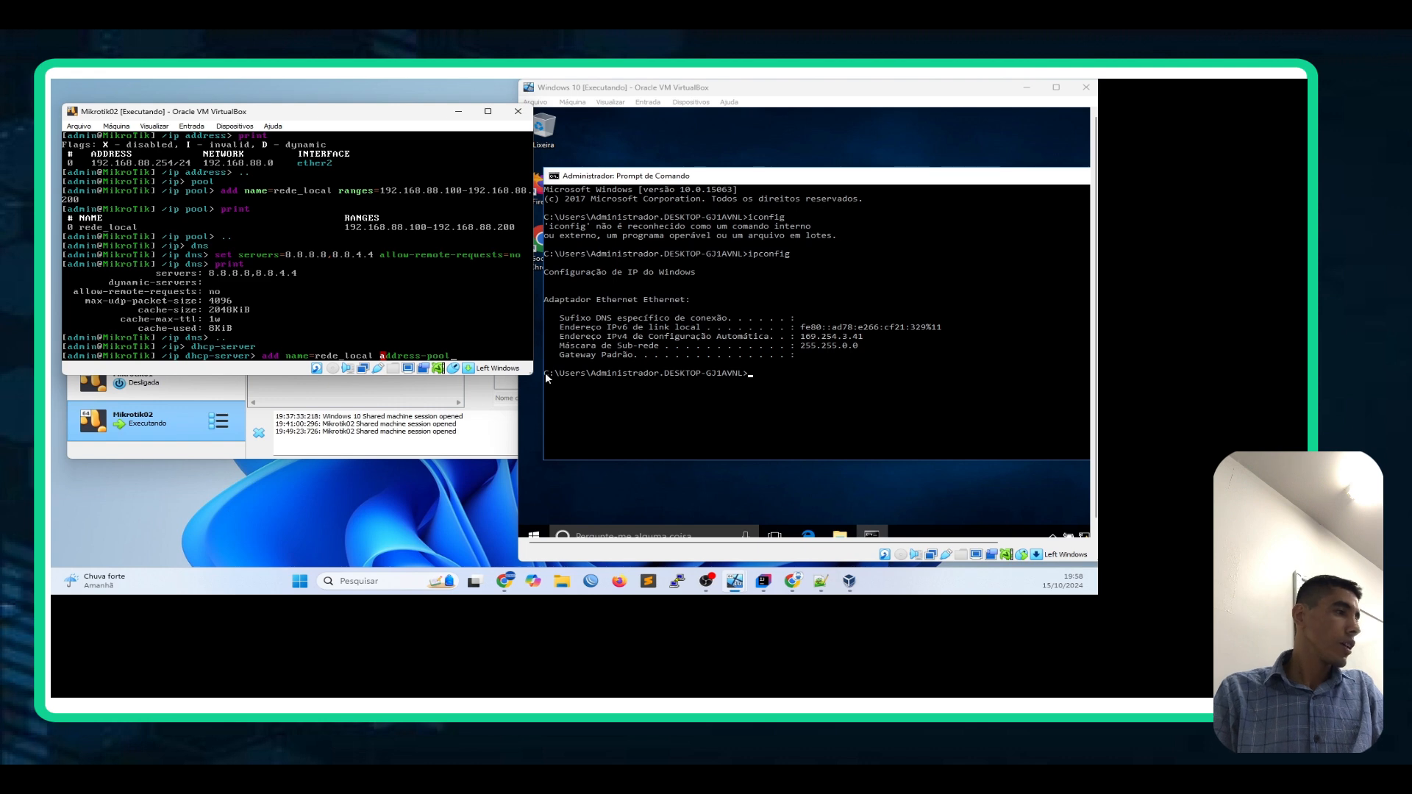
type("=")
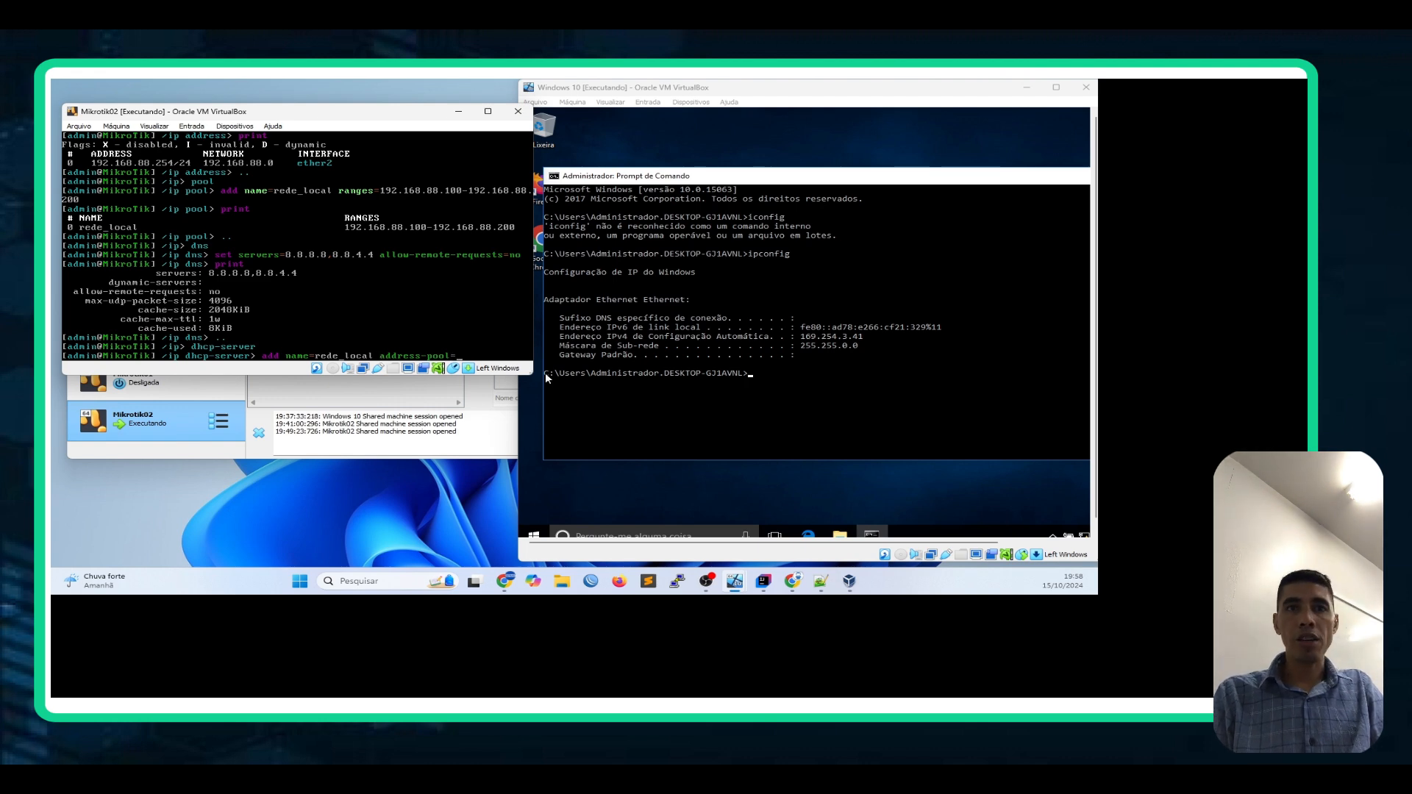
type("rede")
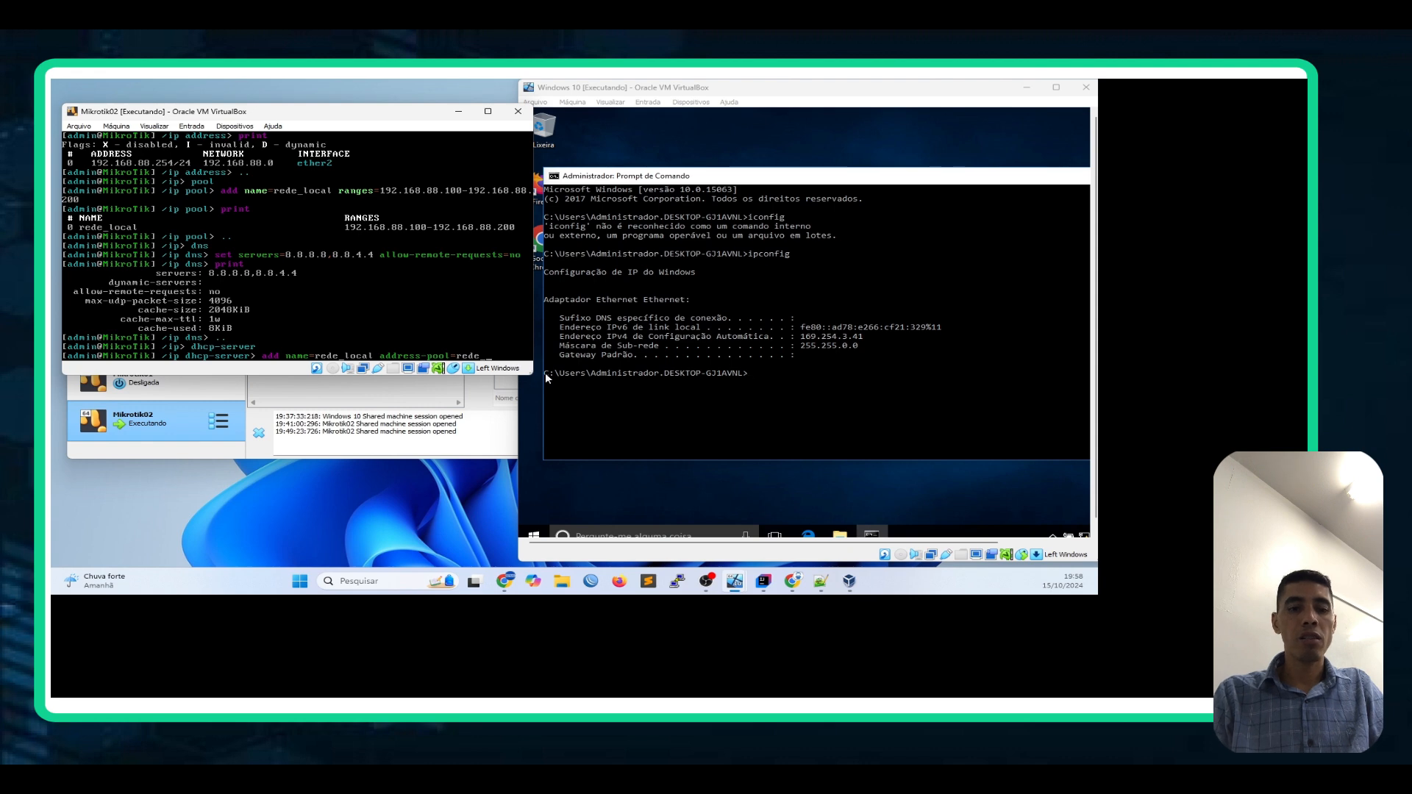
type("_local")
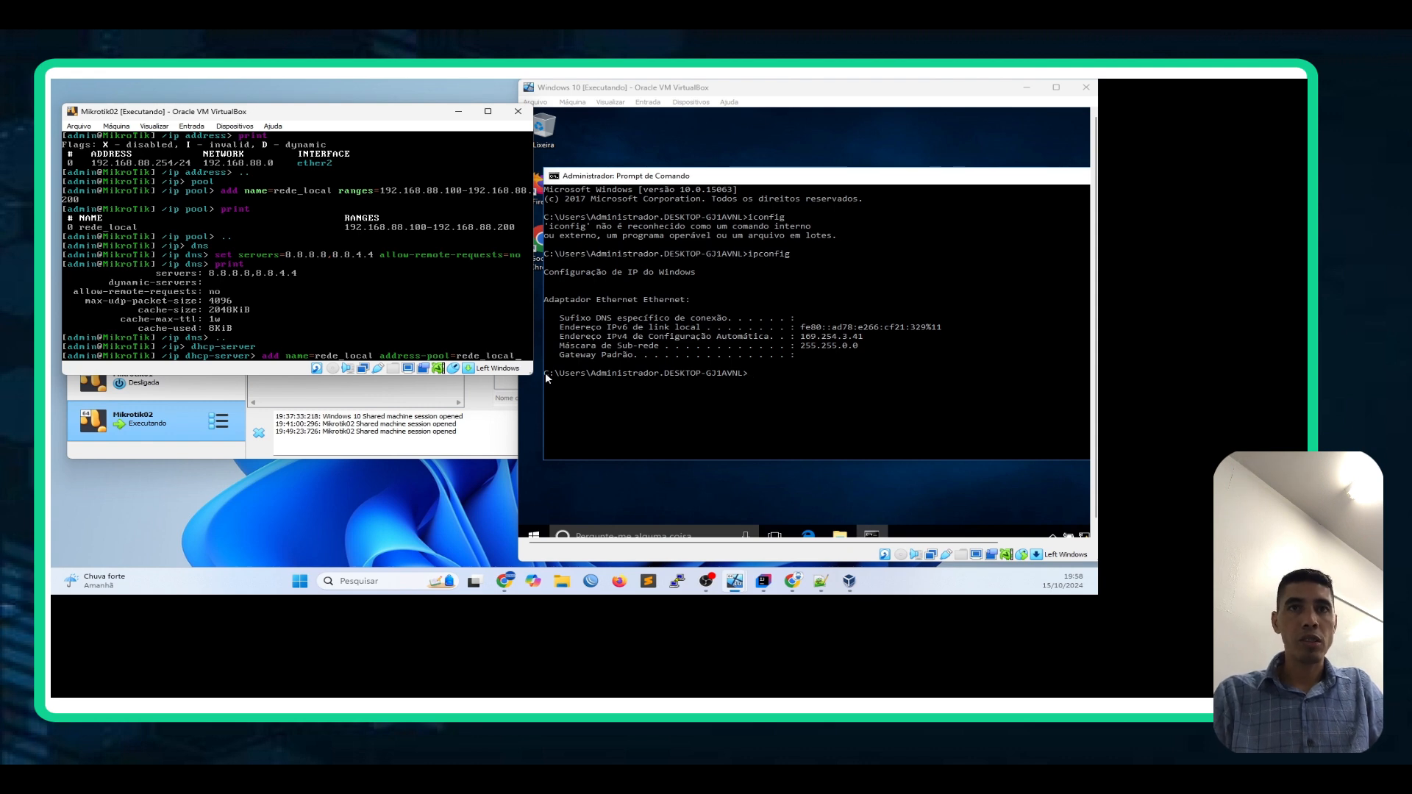
Step: Complete the DHCP server add command with interface=ether2 and disable=no, and run it
type(" int")
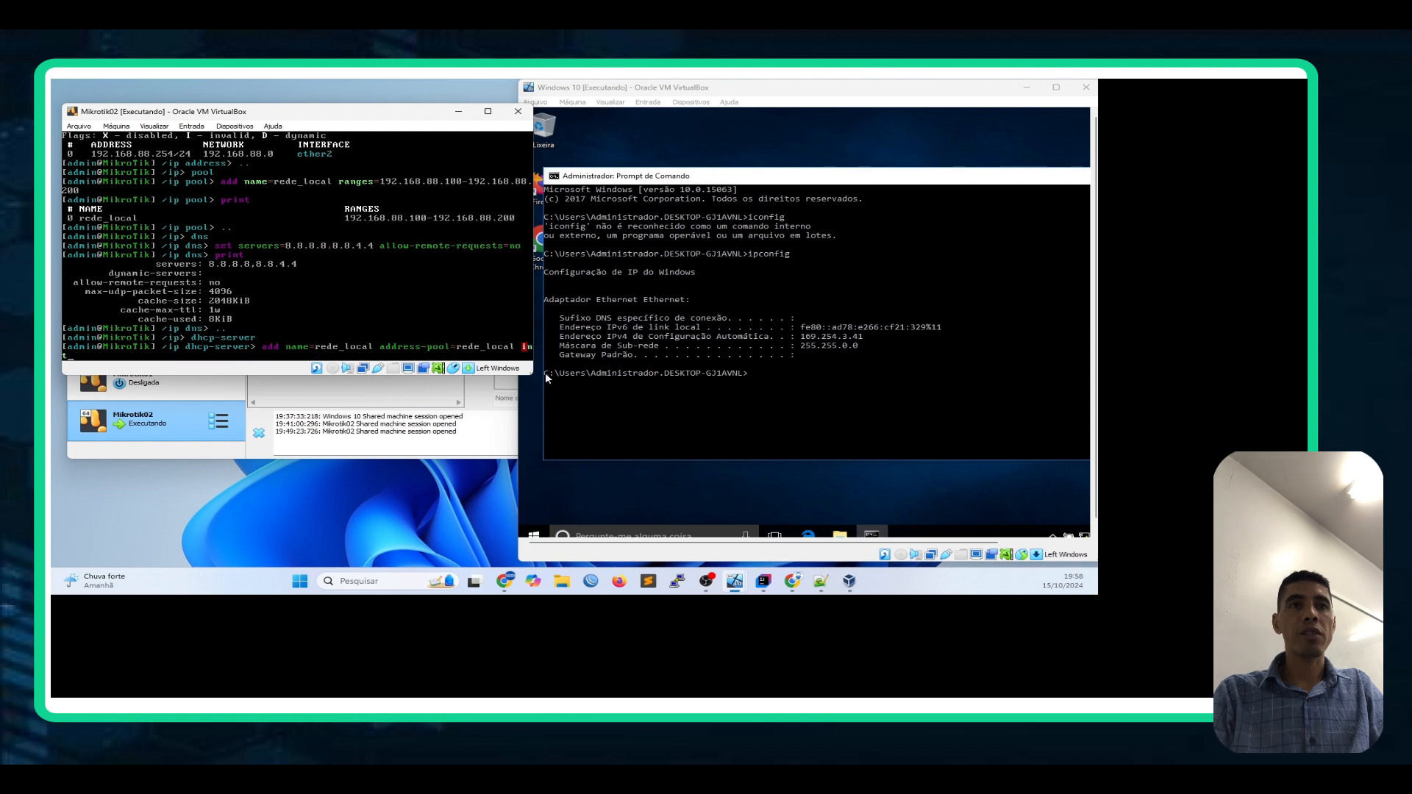
type("erface=")
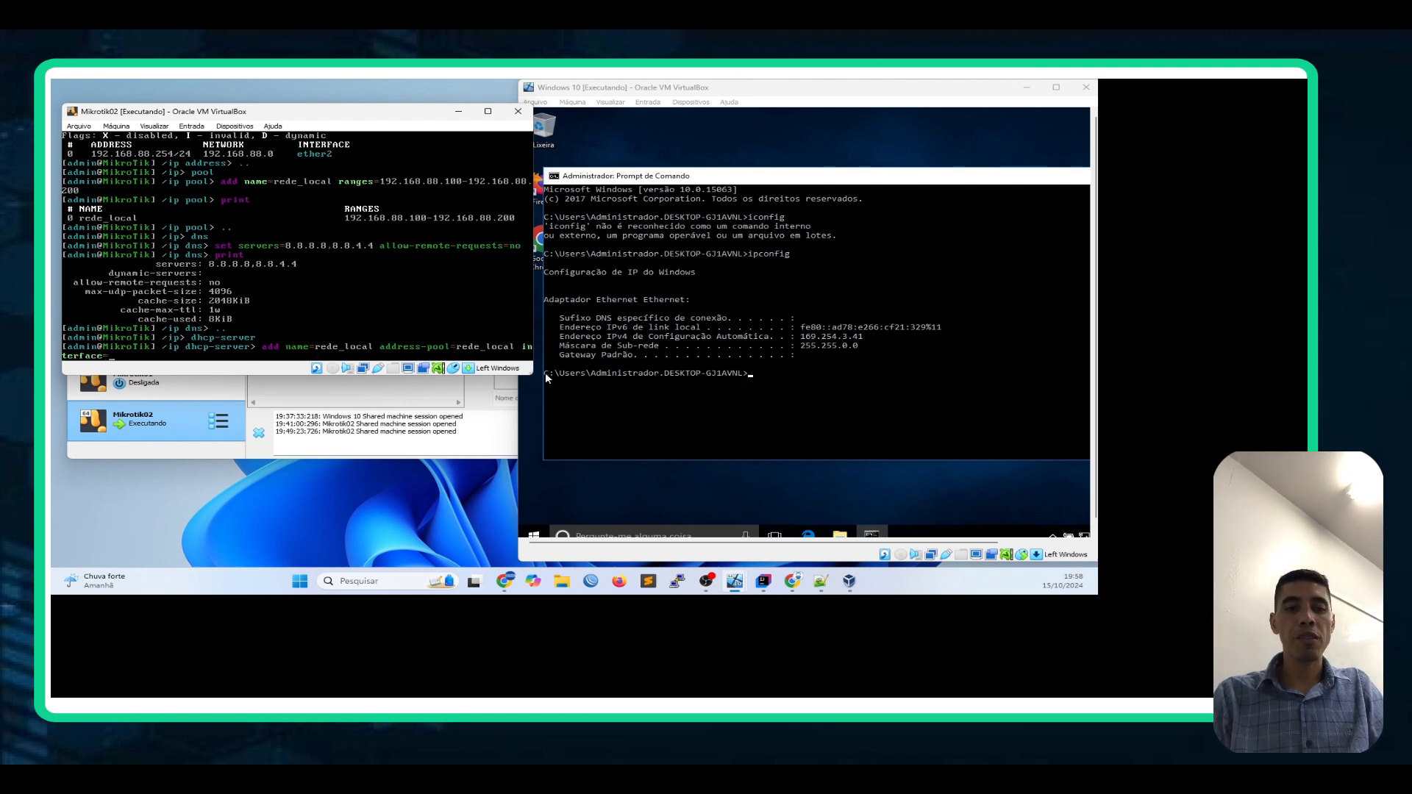
type("ether")
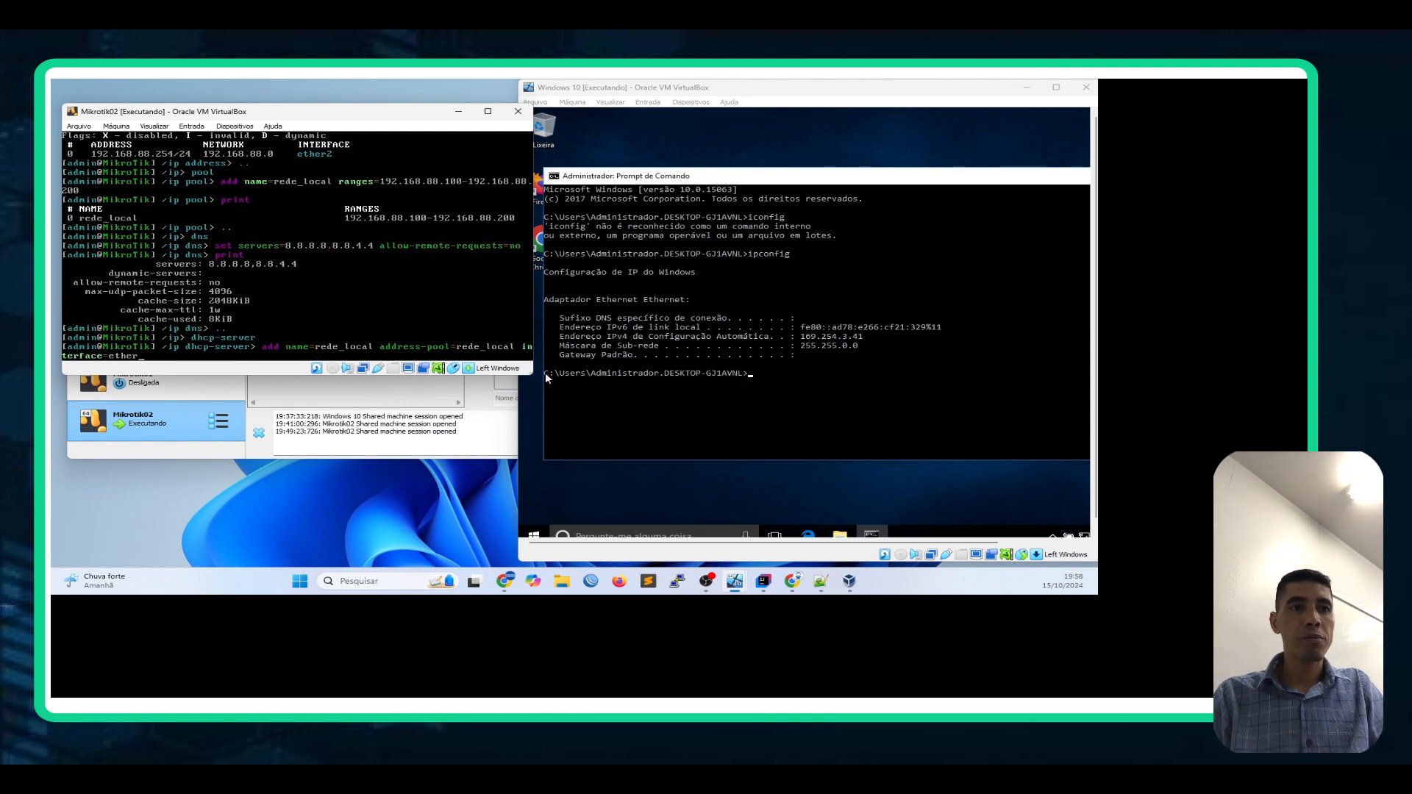
type("2")
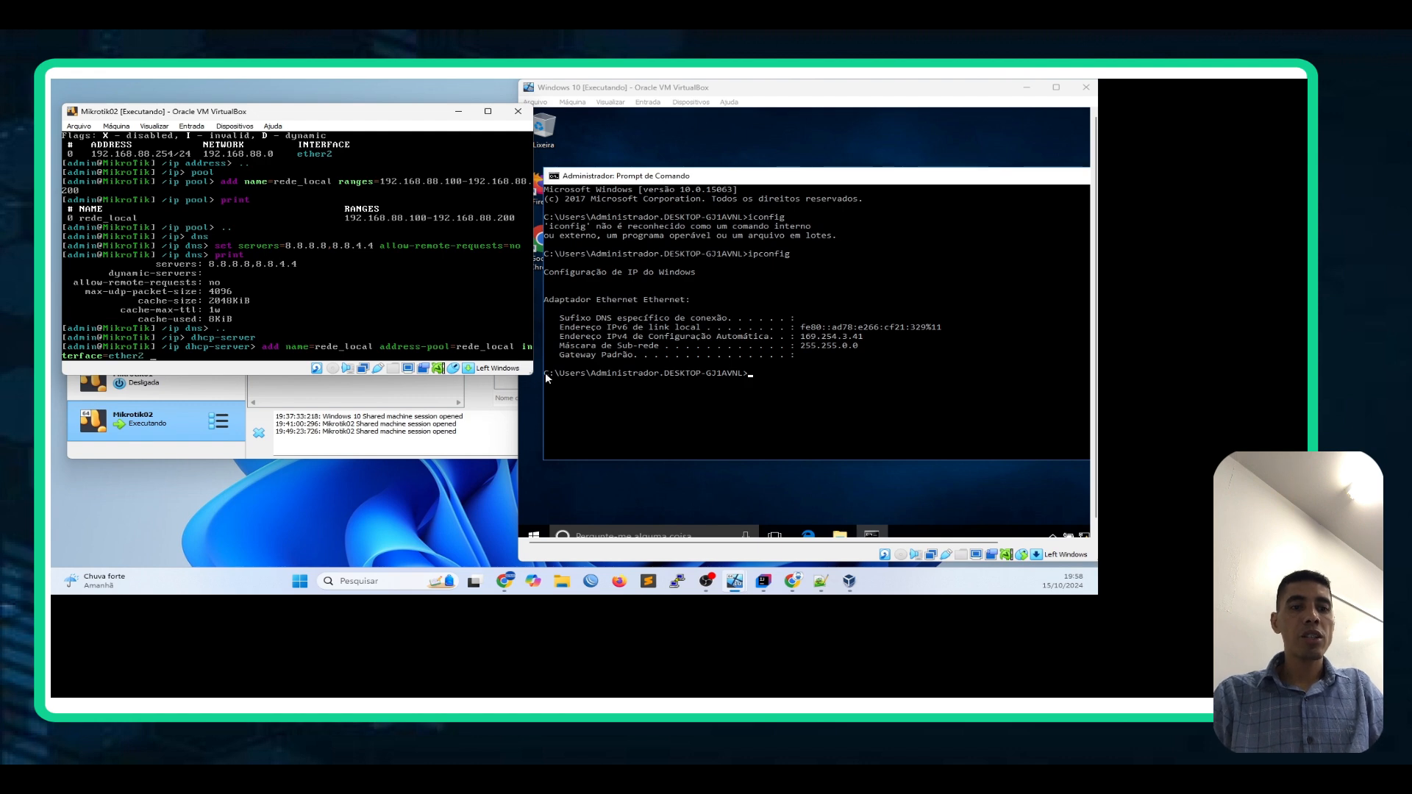
type(" disbale")
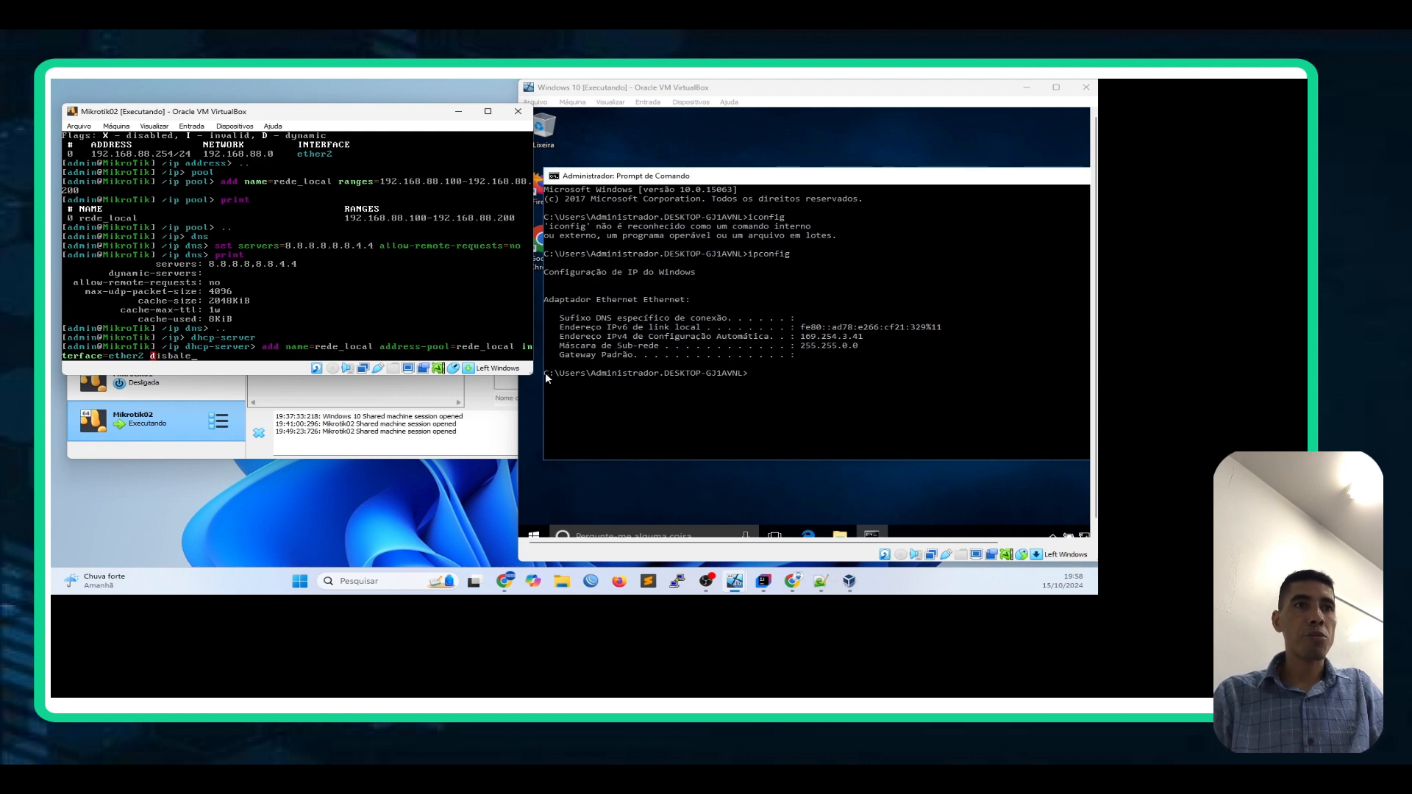
key("BackSpace")
key("BackSpace")
key("BackSpace")
key("BackSpace")
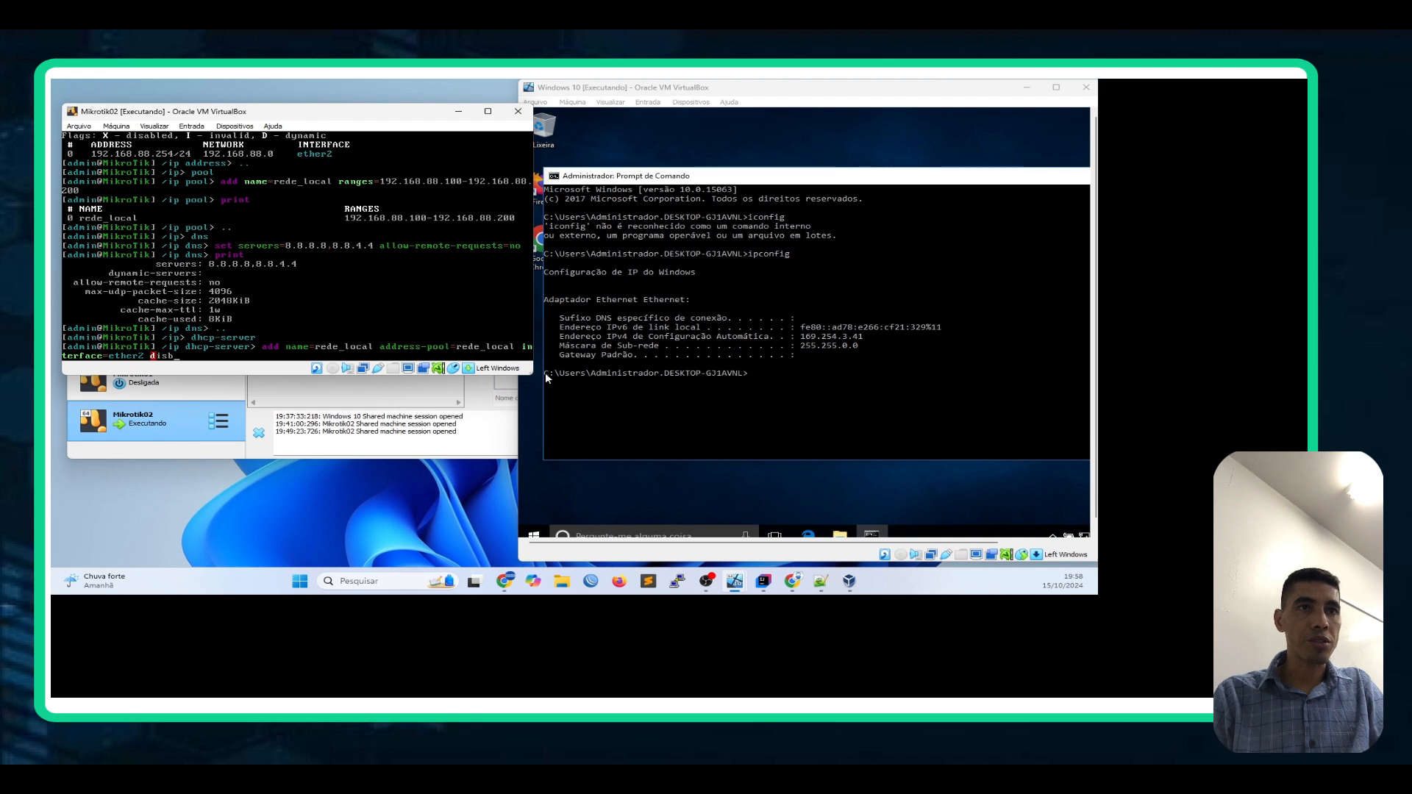
type("able")
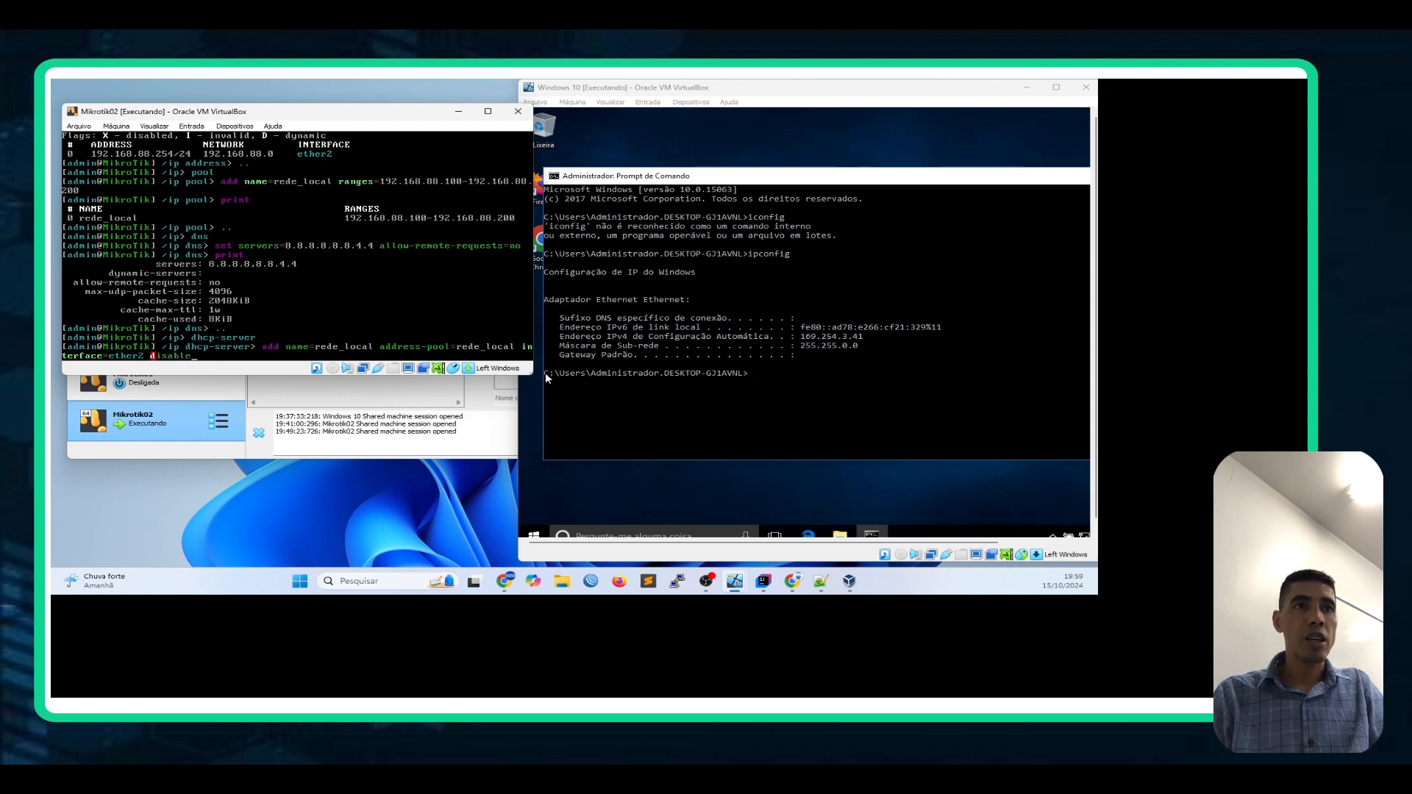
type("=")
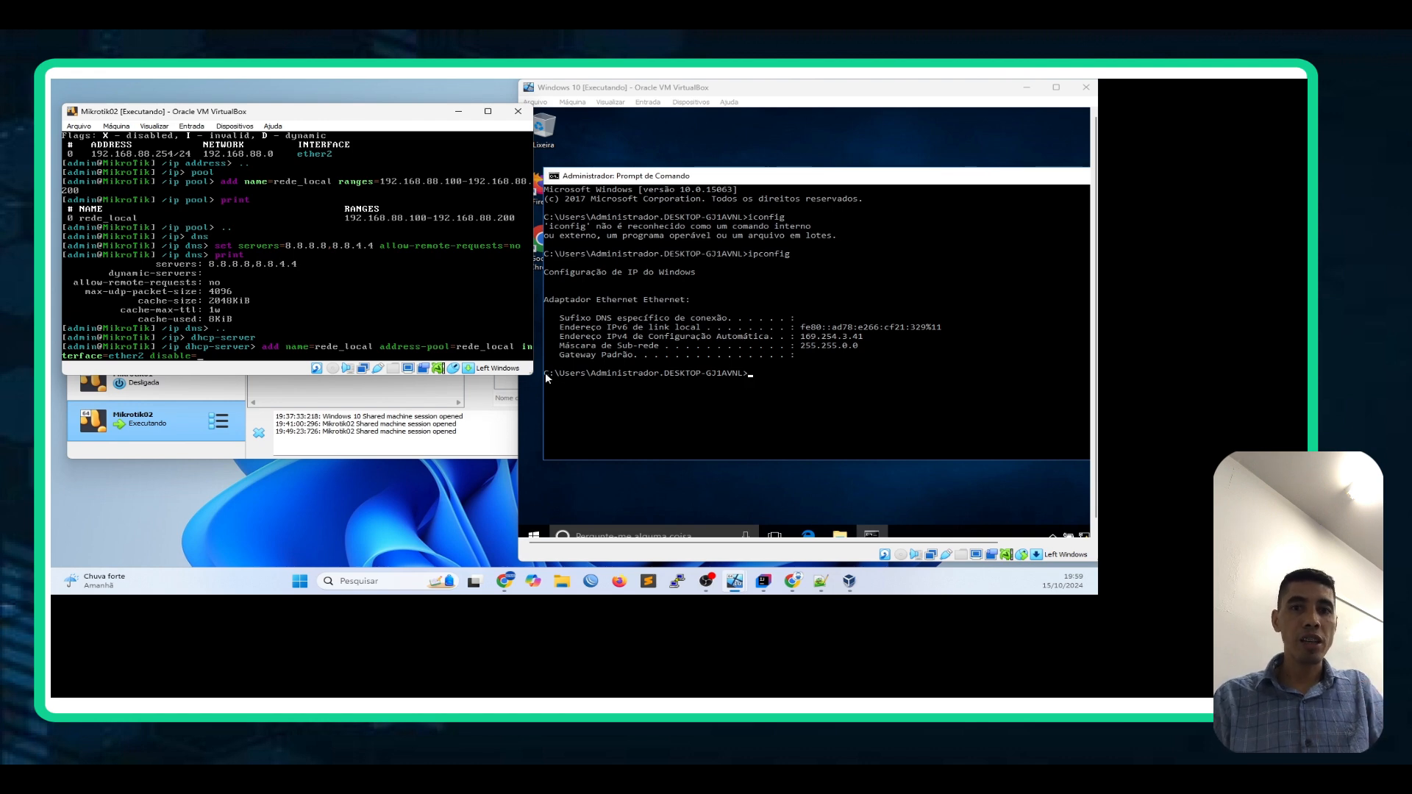
type("no")
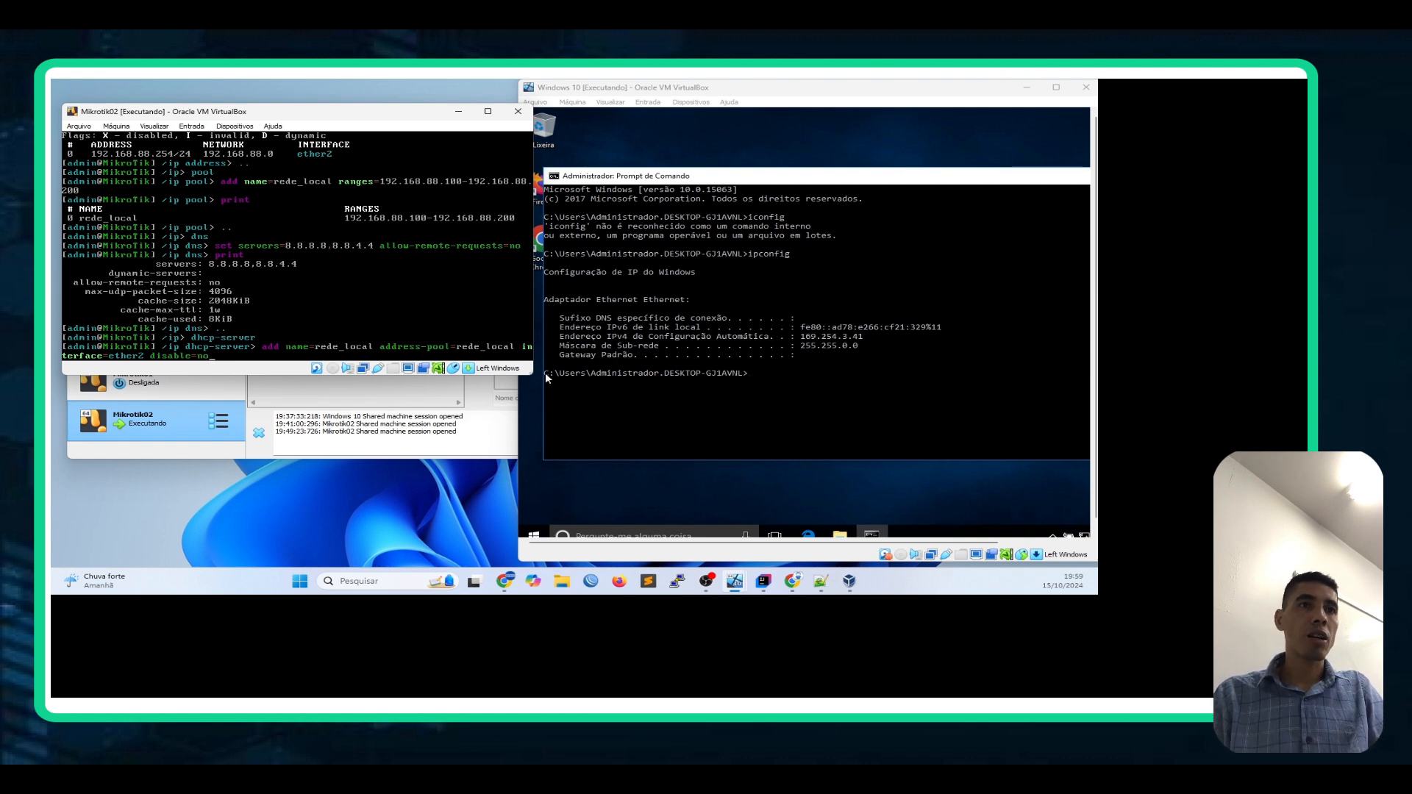
key("Return")
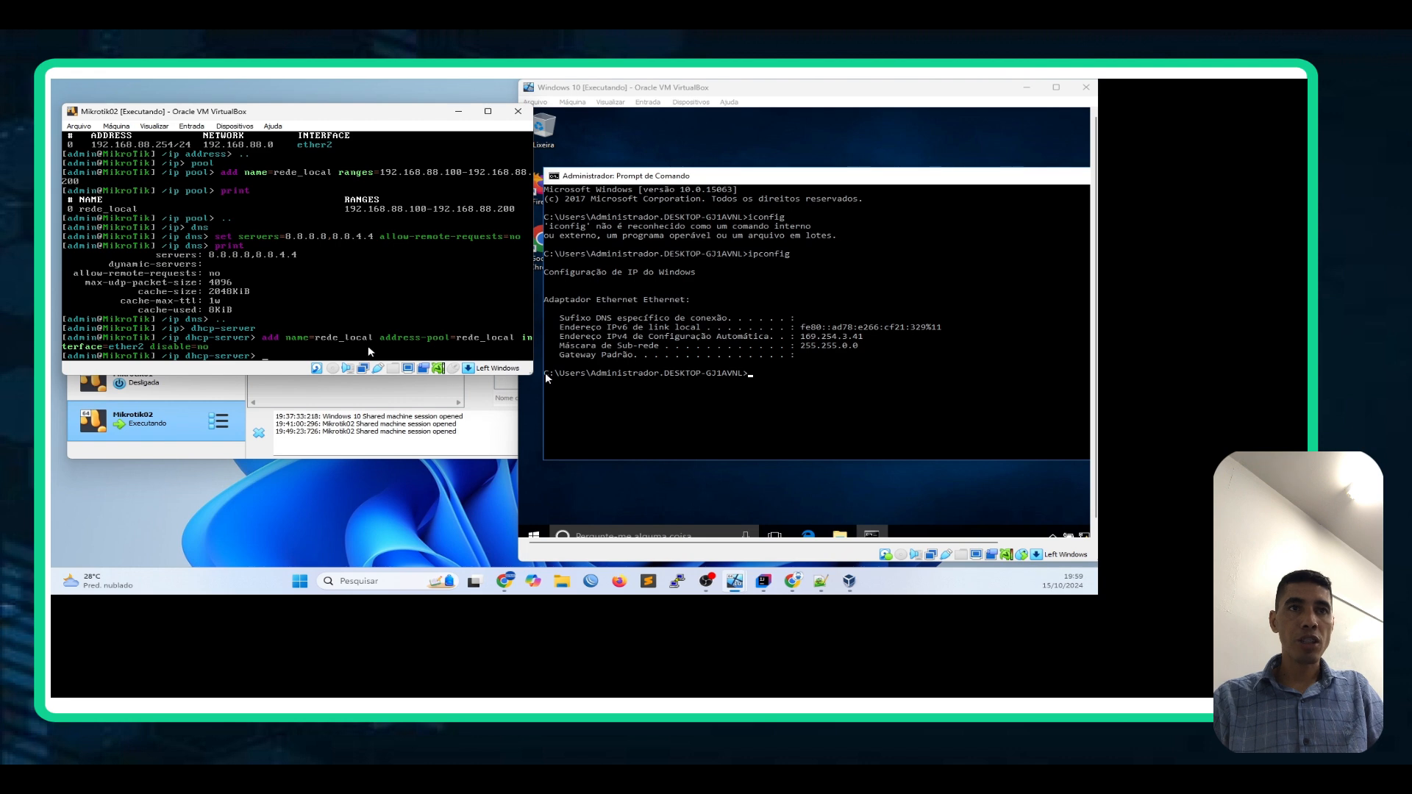
Step: Switch to the Windows 10 machine's command prompt and run ipconfig to check its IP configuration
left_click(876, 375)
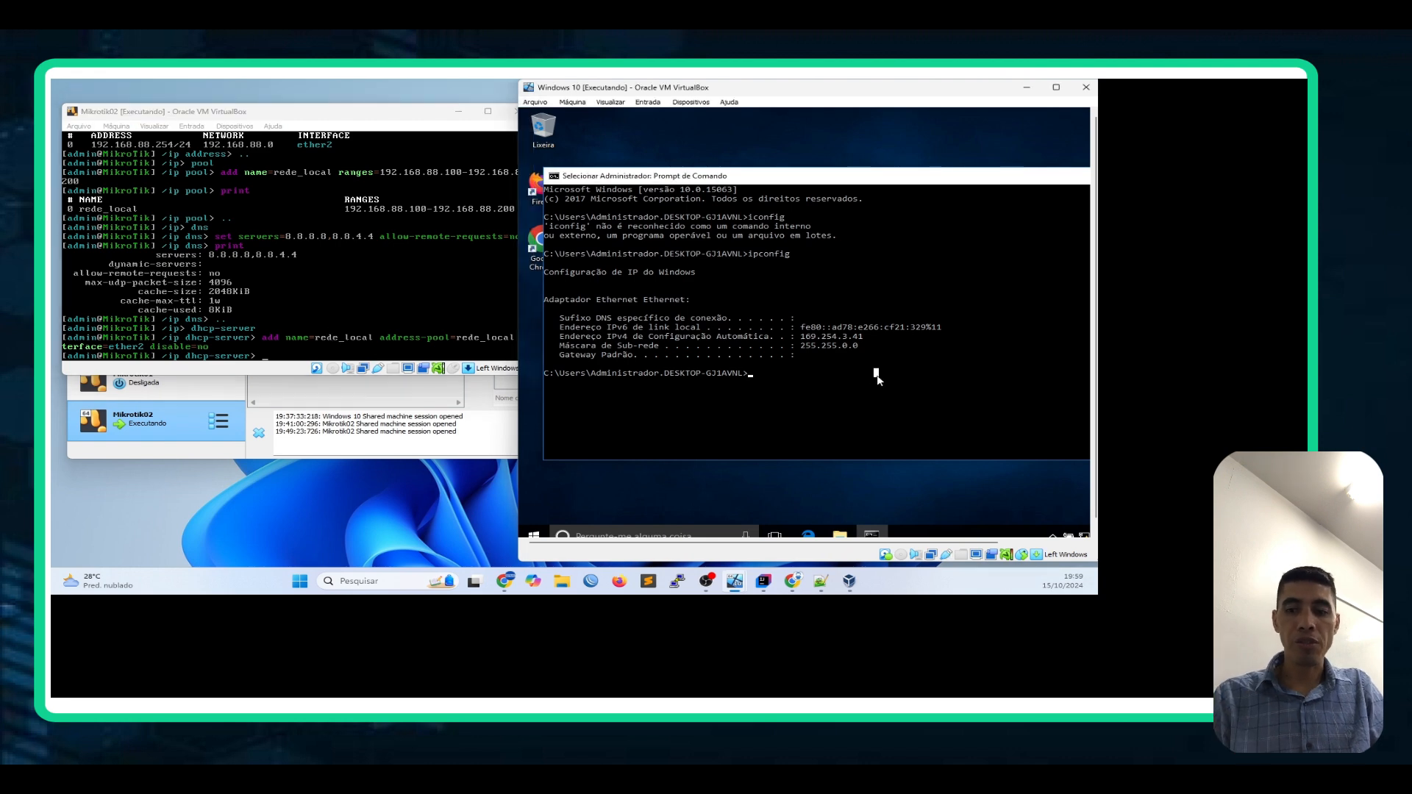
key("Escape")
type("ip")
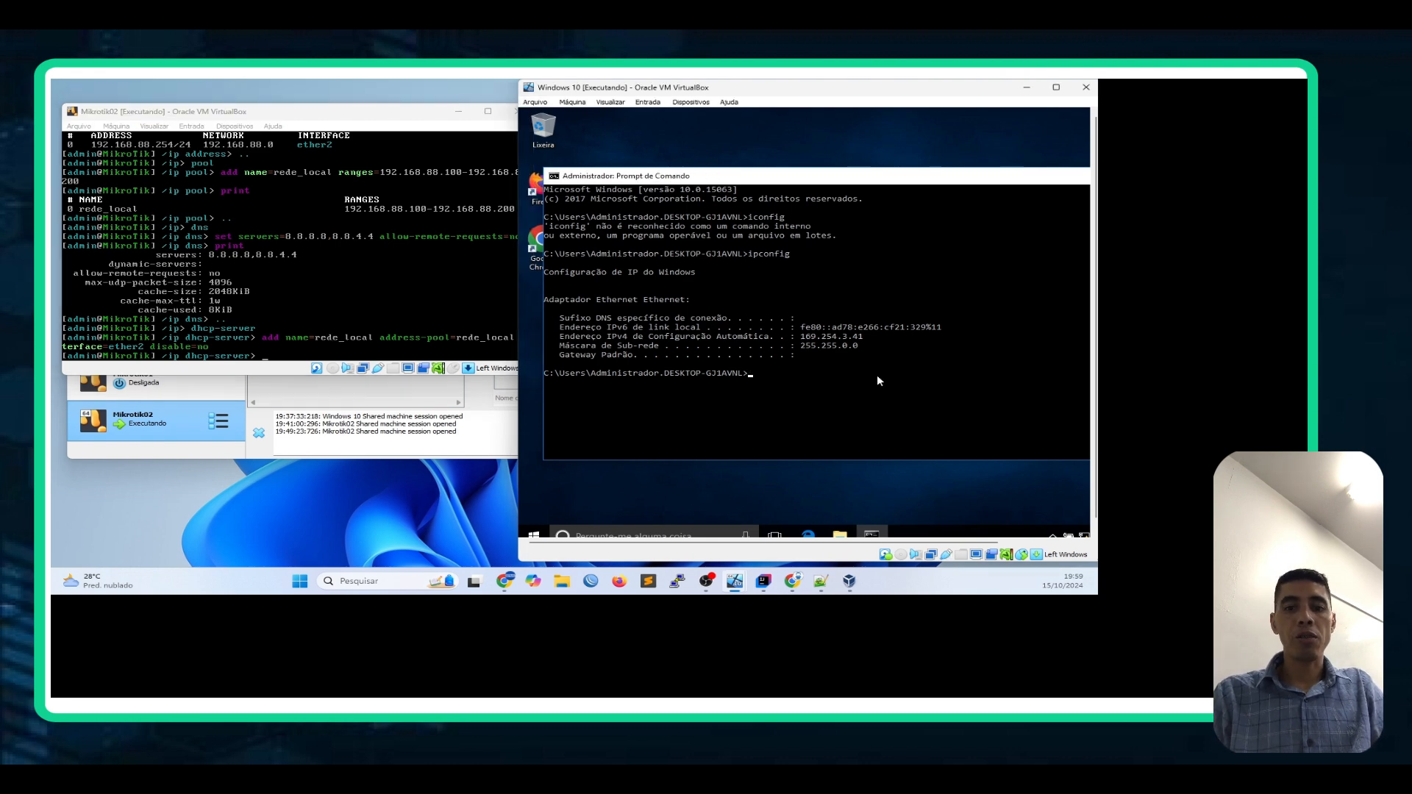
type("config")
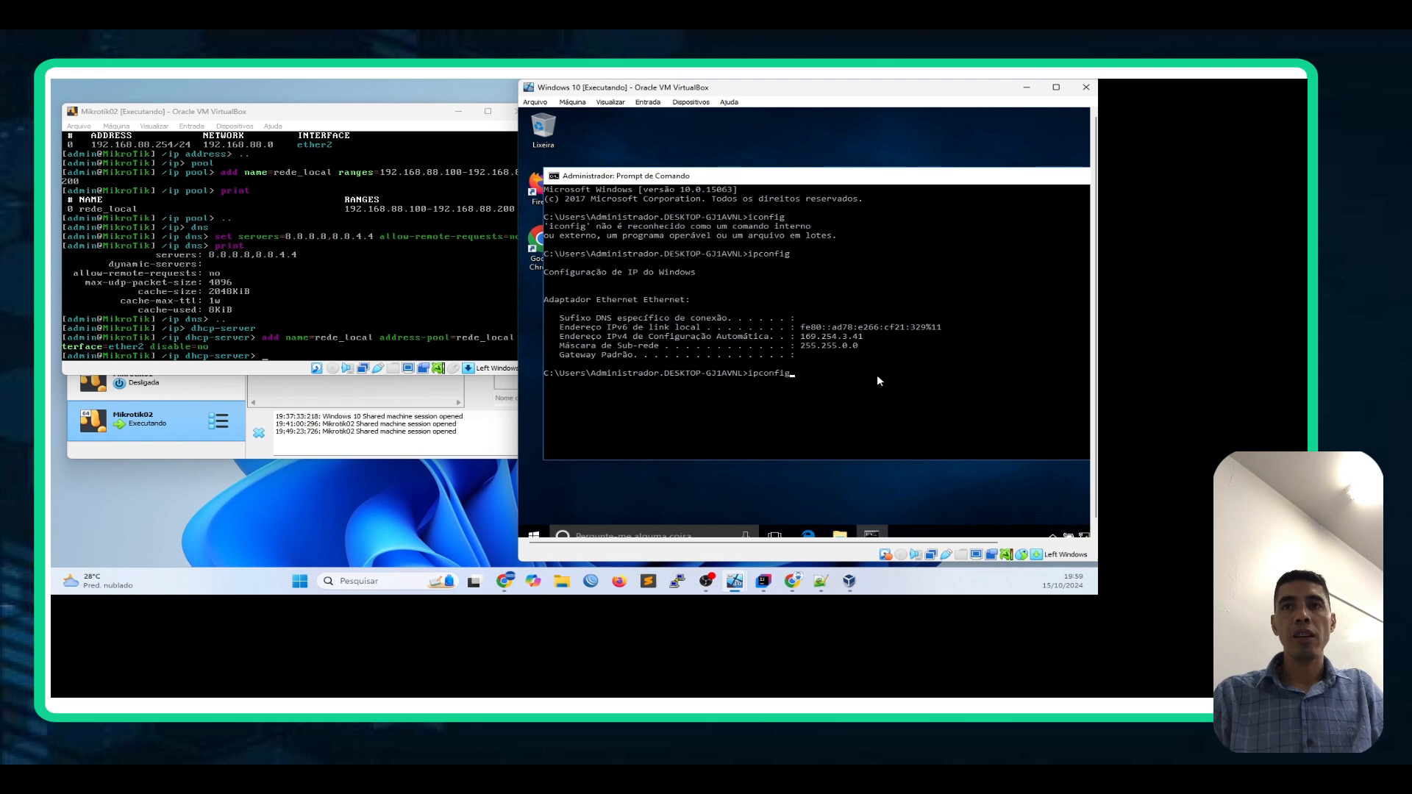
key("Return")
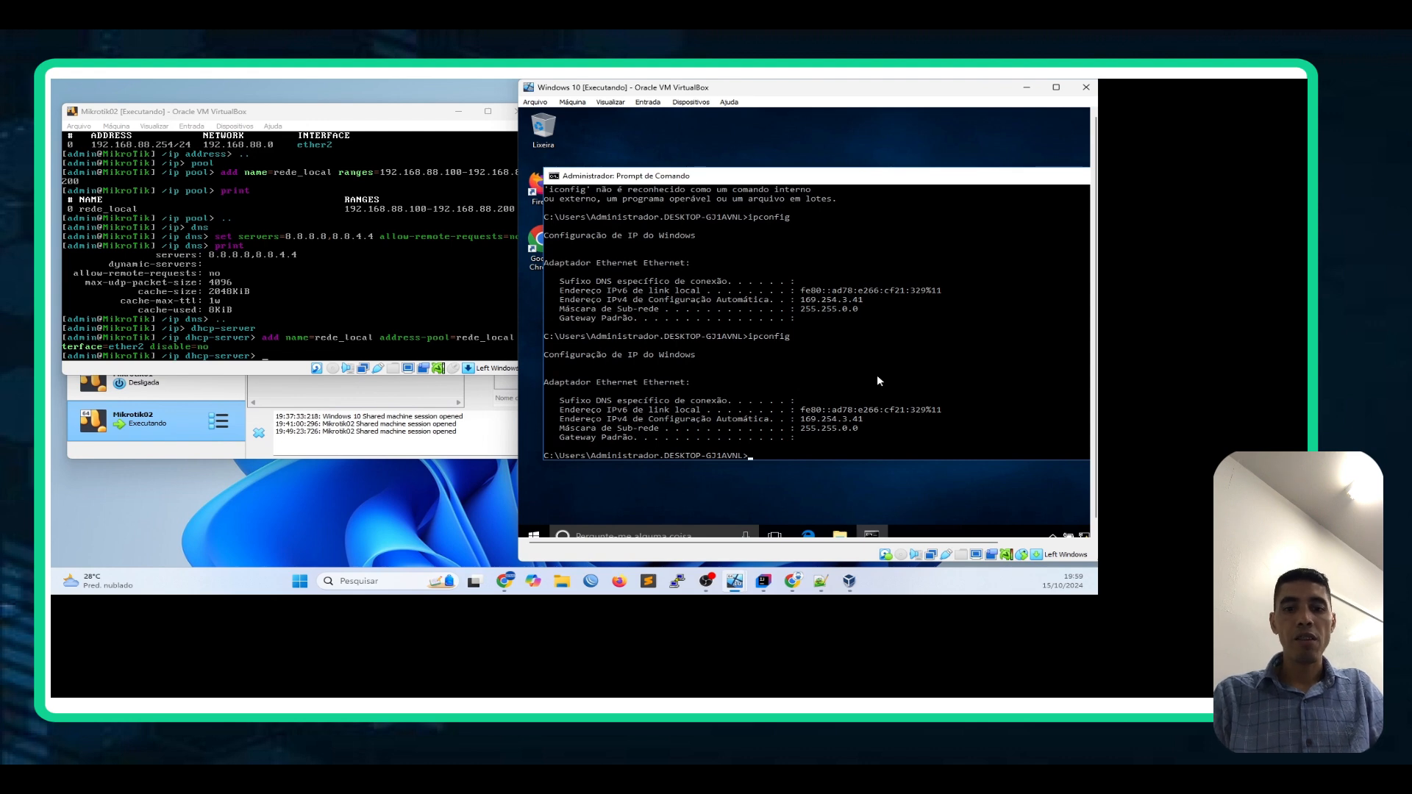
Step: Release the Windows 10 machine's IP lease with ipconfig /release
type("ip")
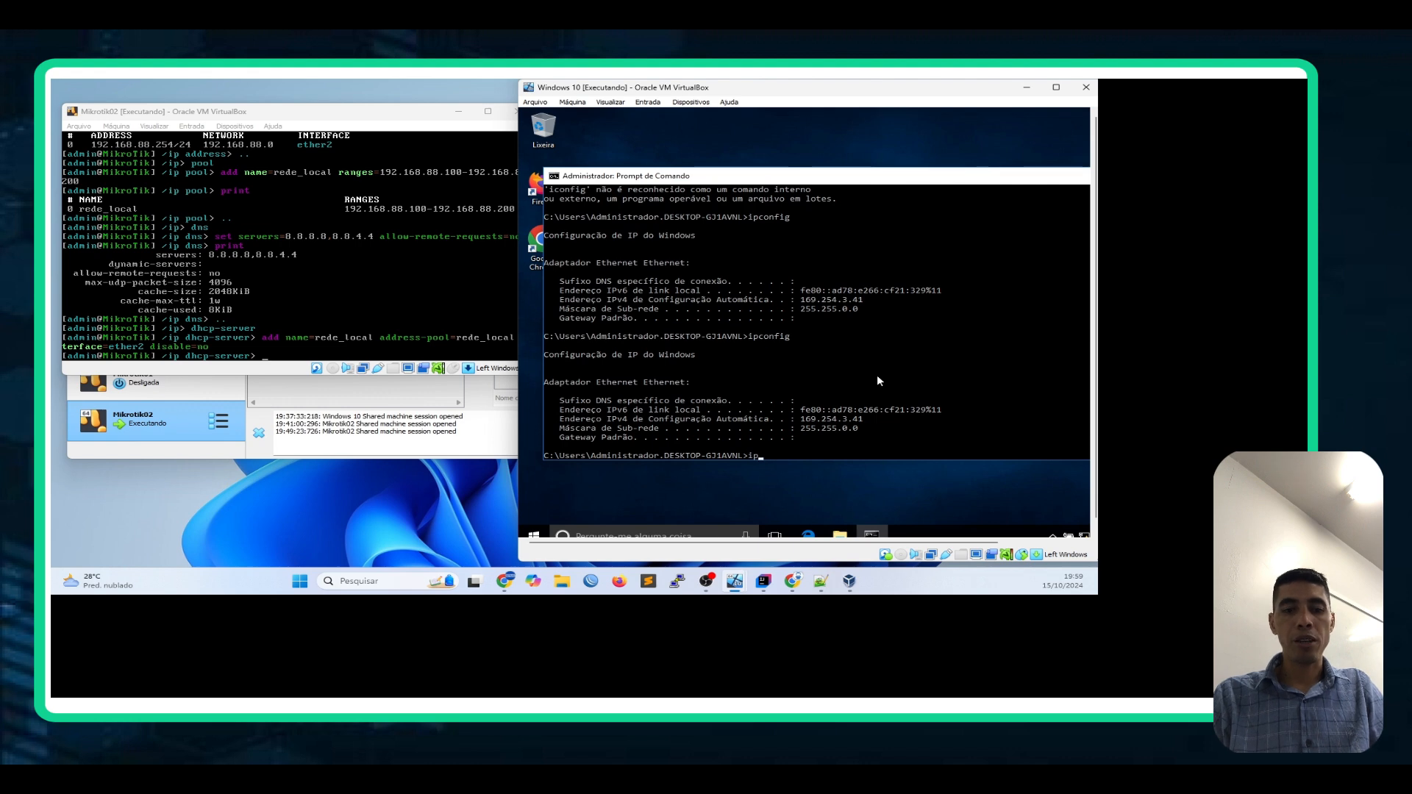
type("ciconfig")
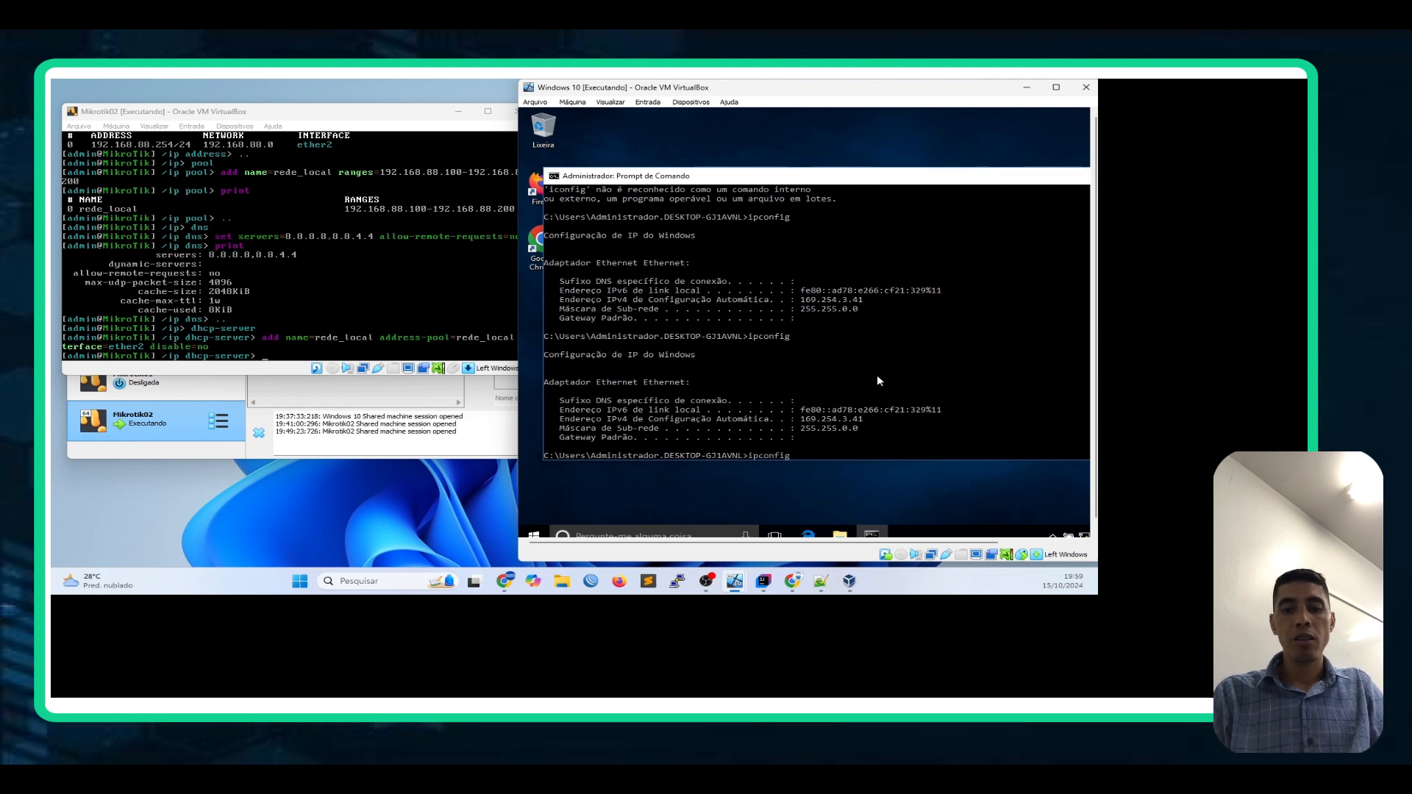
type(" /rele")
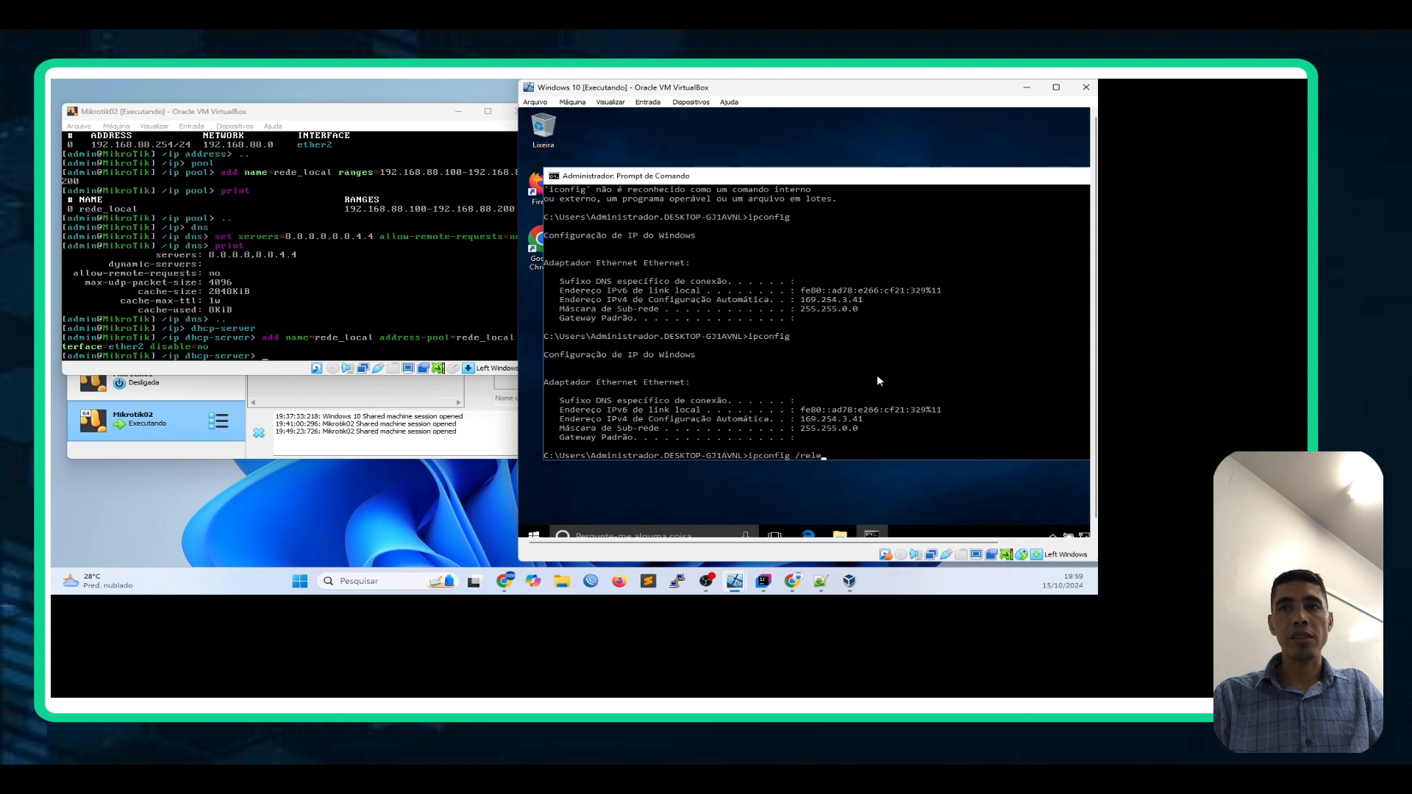
type("ase")
key("Return")
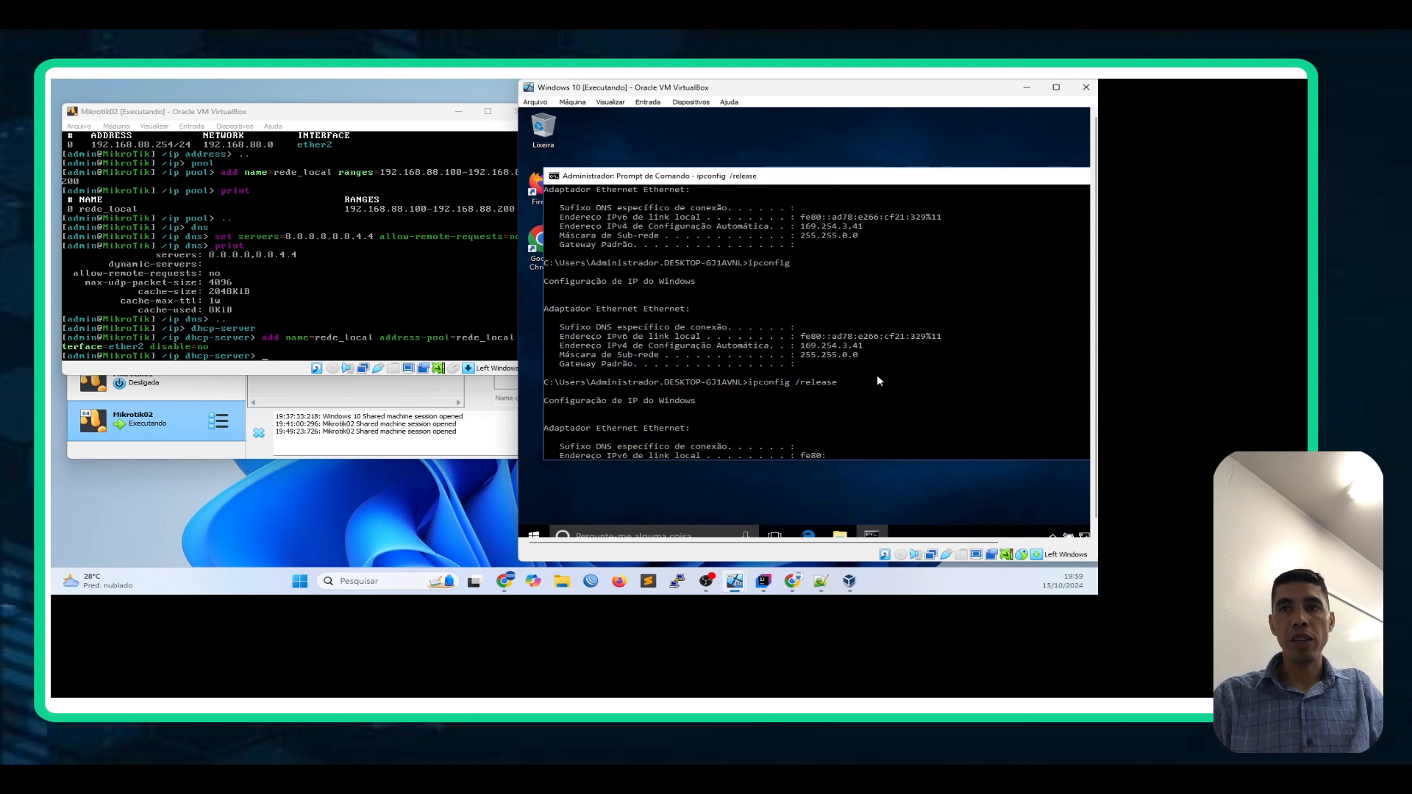
Step: Request a new IP lease for the Windows 10 machine with ipconfig /renew
key("Up")
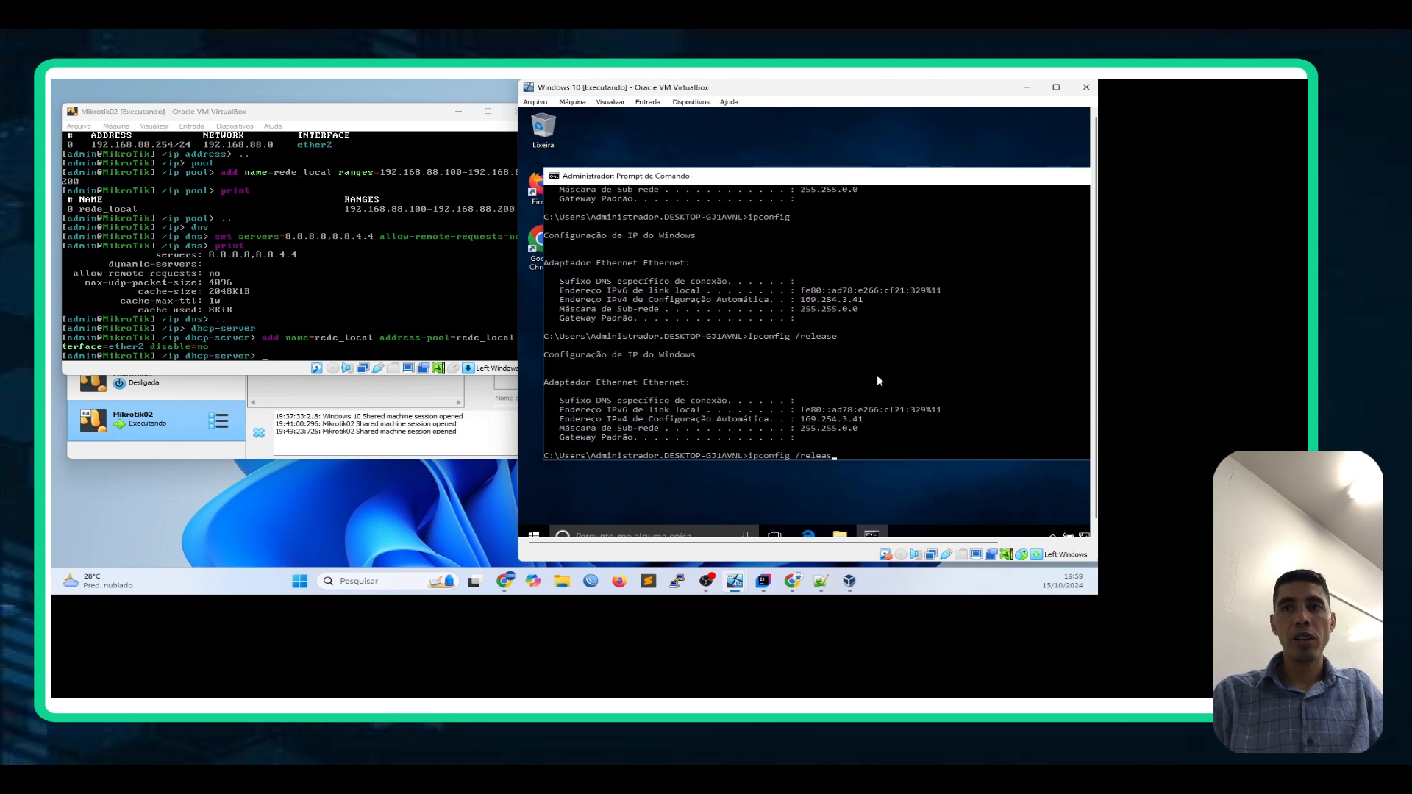
key("BackSpace")
key("BackSpace")
key("BackSpace")
key("BackSpace")
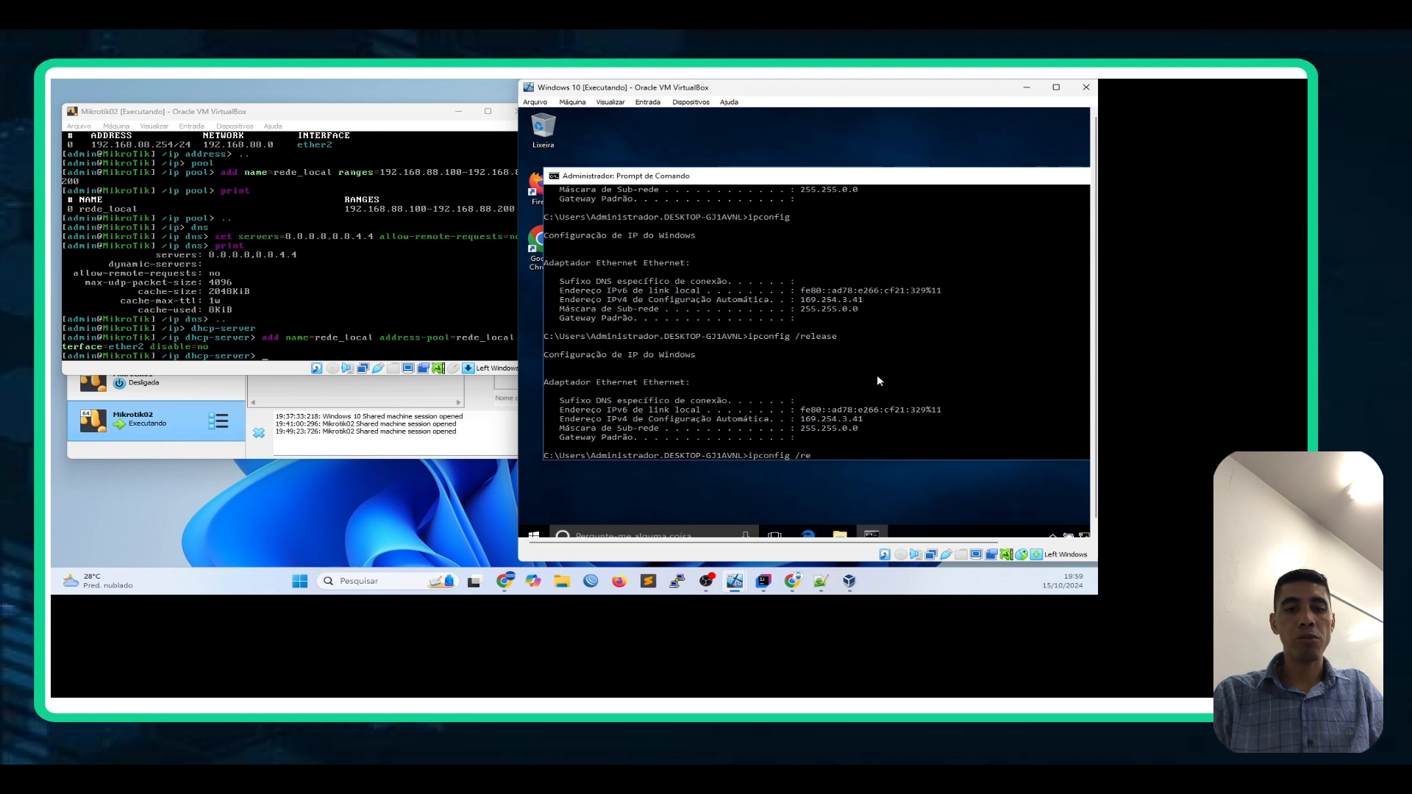
type("new")
key("Return")
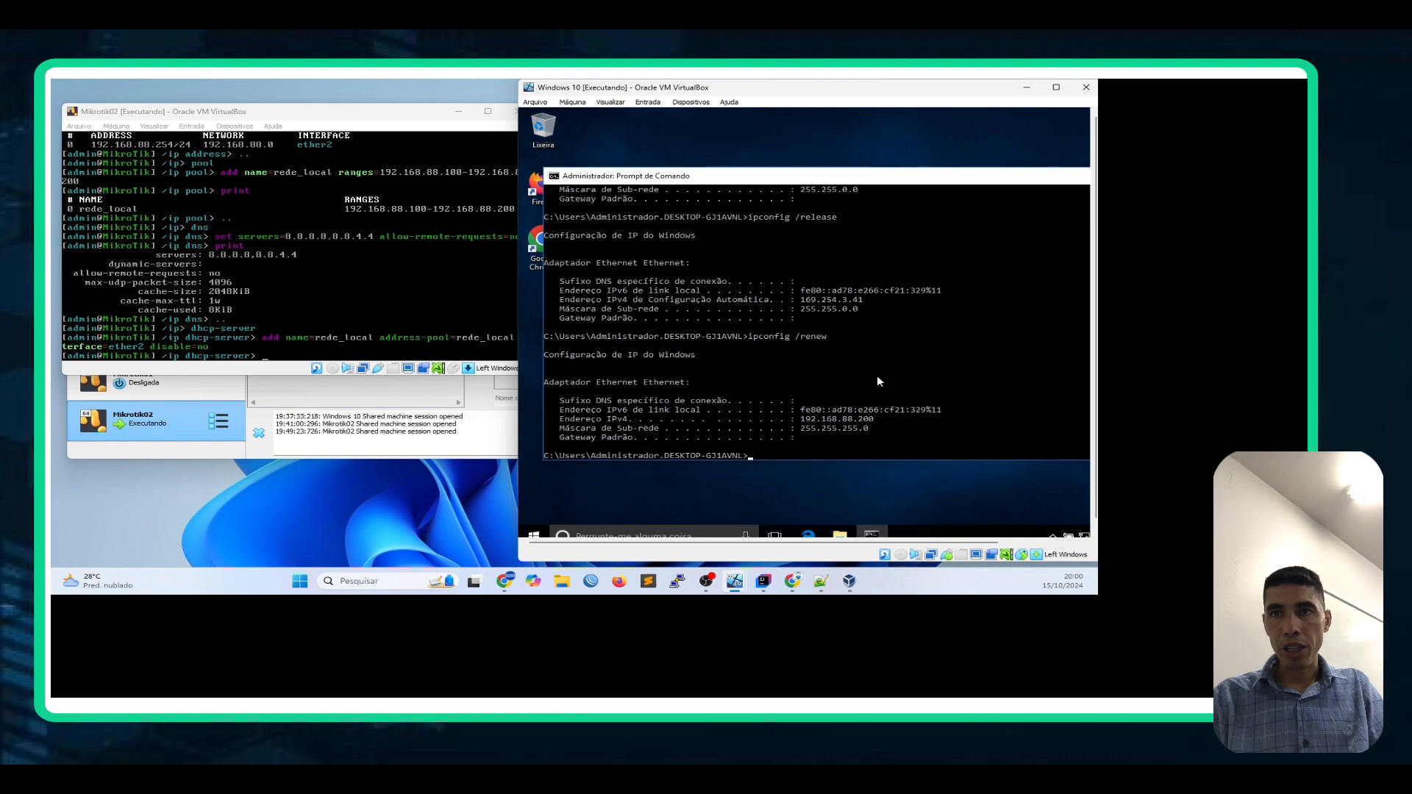
Step: Run ipconfig /all on the Windows 10 machine and examine the address, gateway, DHCP server and DNS entries
left_click(870, 442)
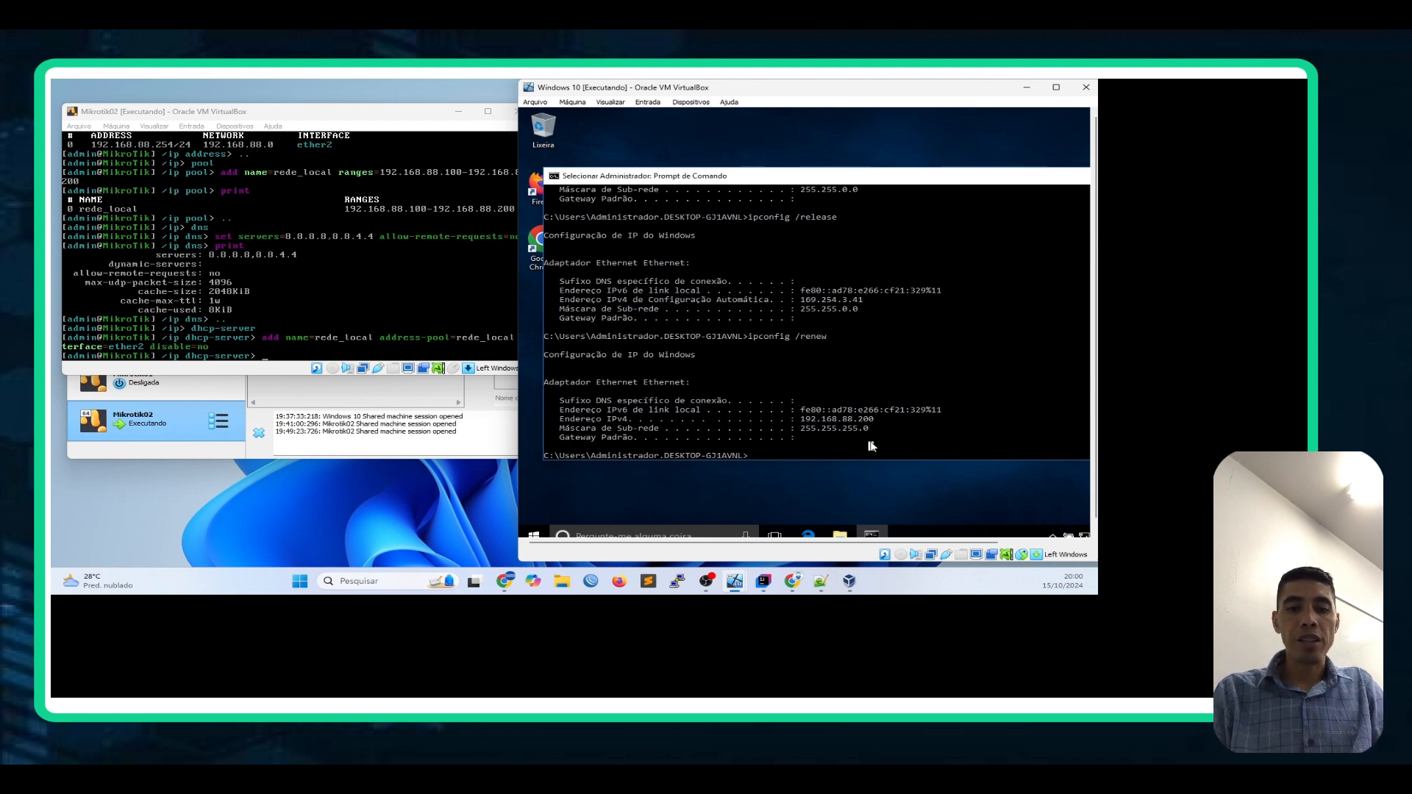
type("ipconfig ")
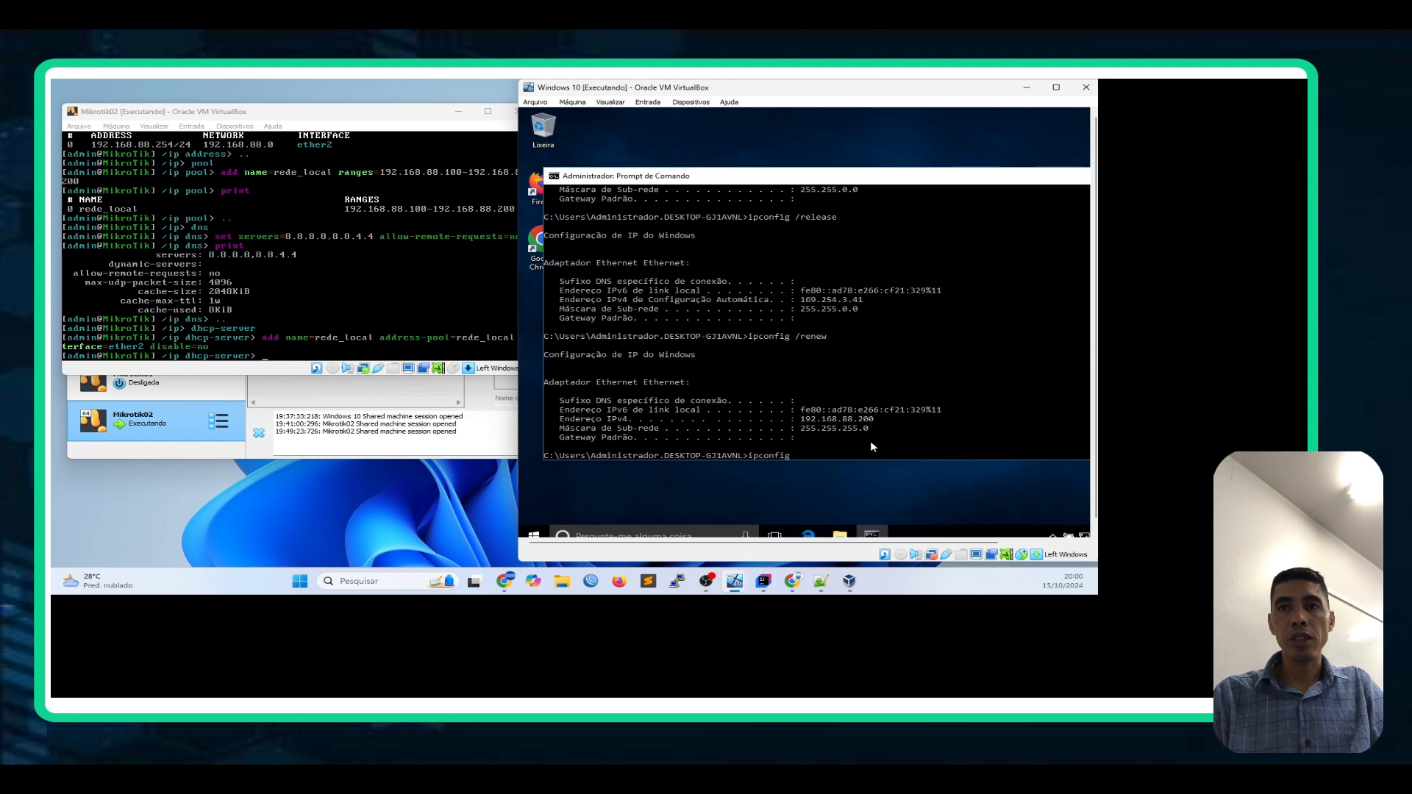
type("/all")
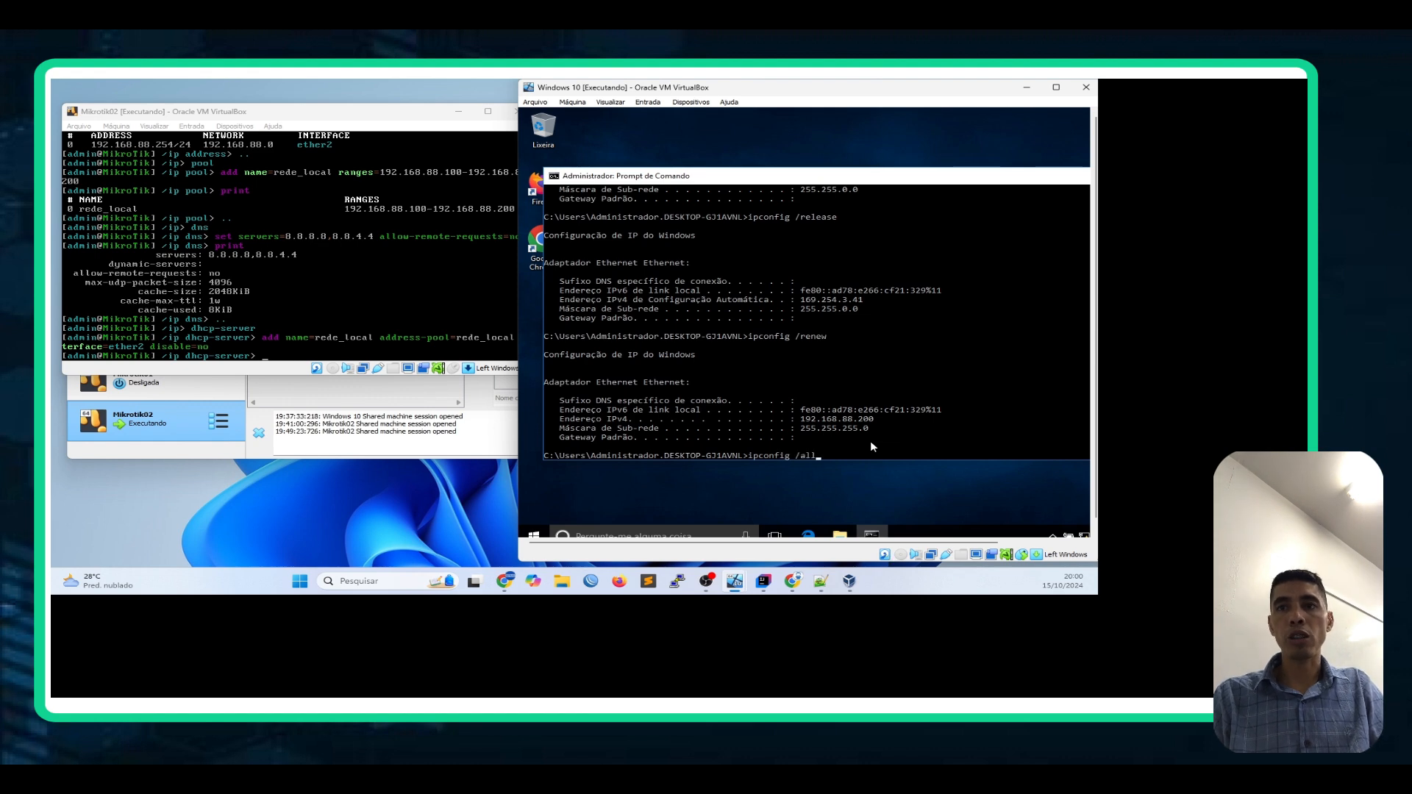
key("Return")
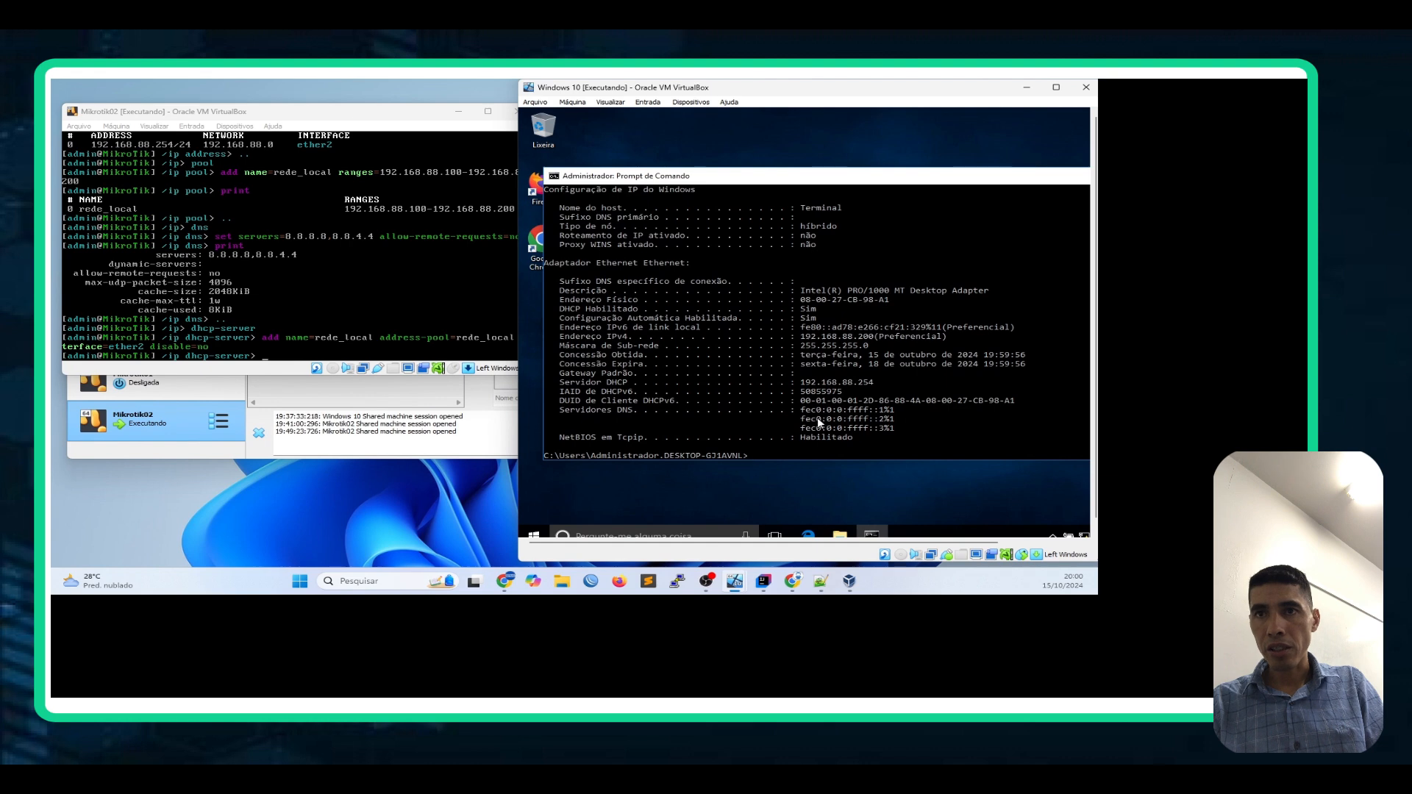
scroll(818, 419, "down", 1)
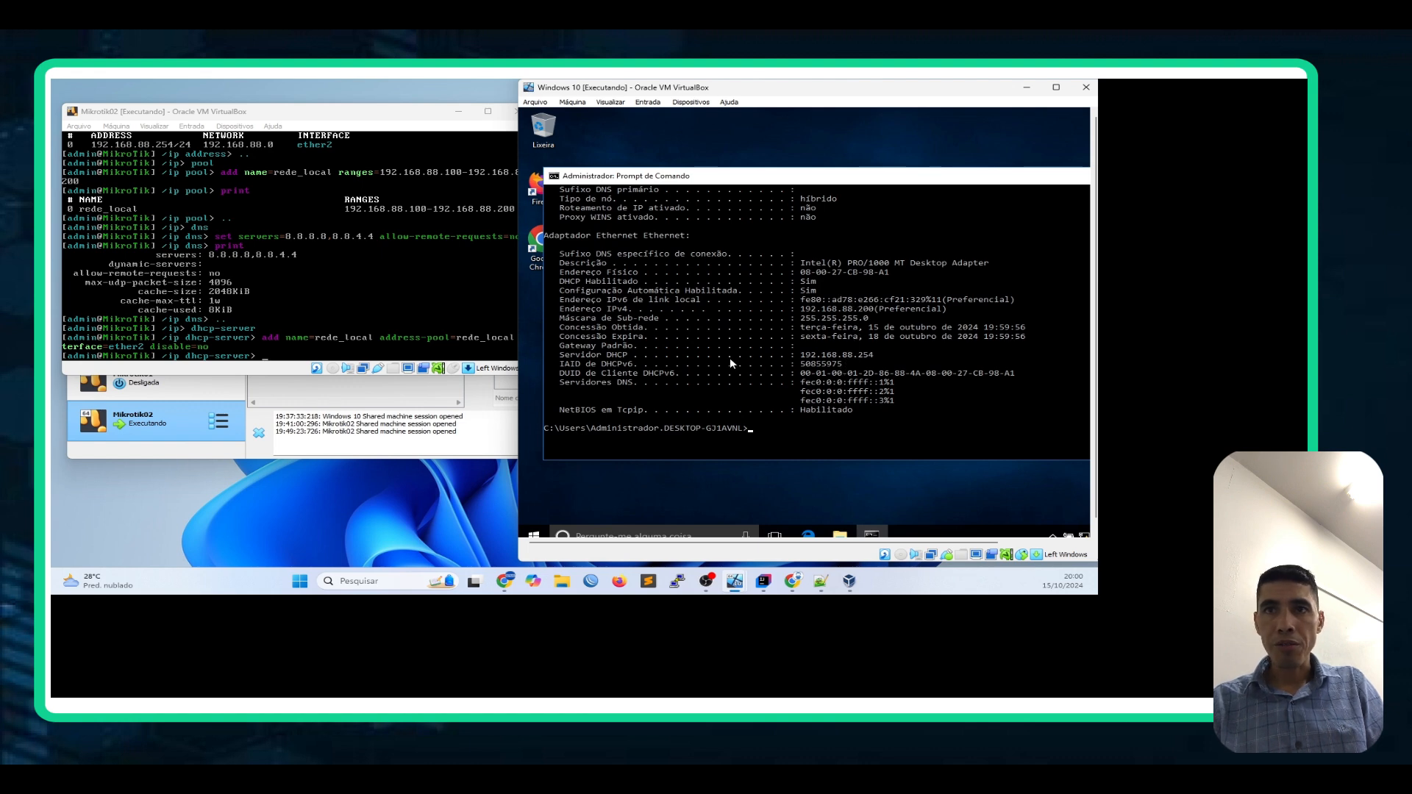
scroll(814, 300, "up", 2)
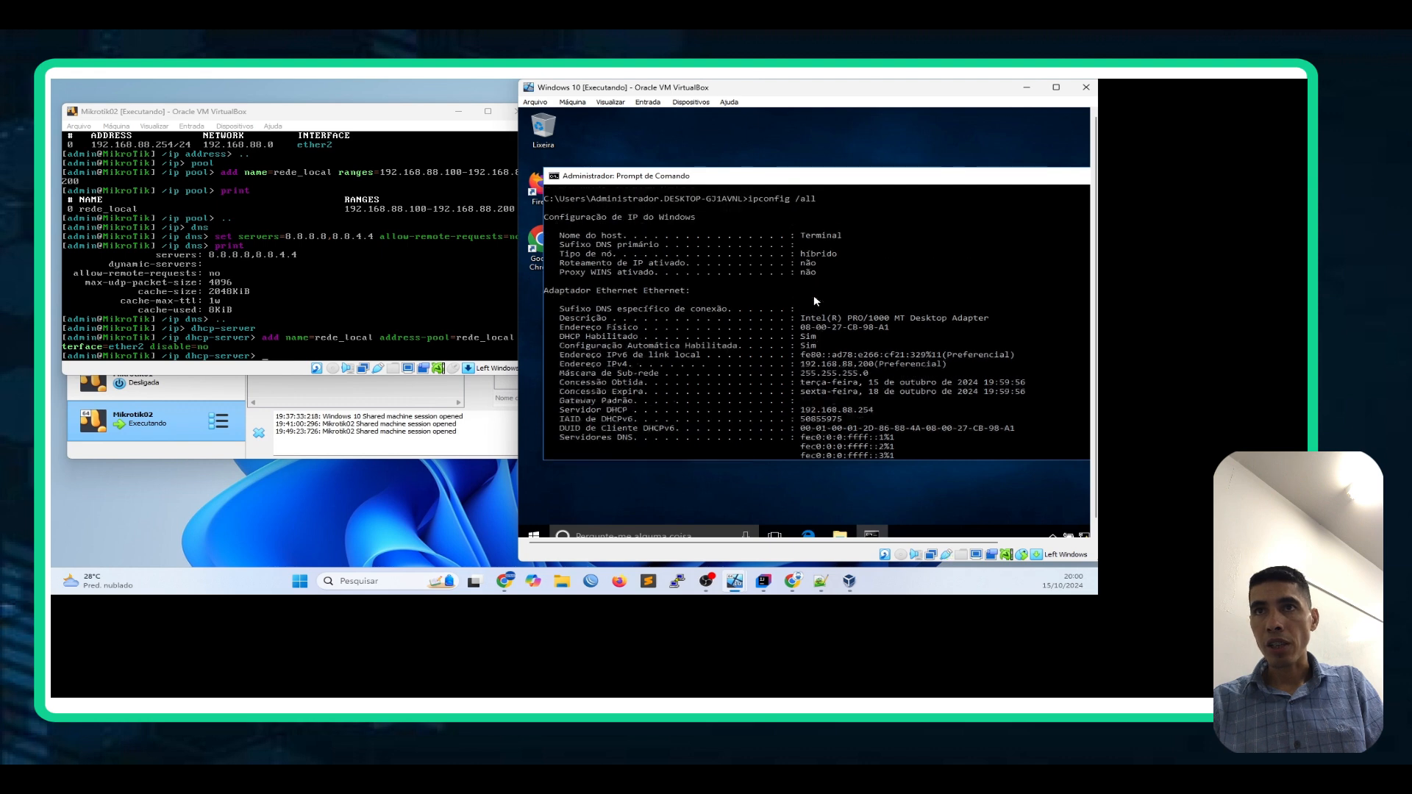
scroll(813, 300, "down", 1)
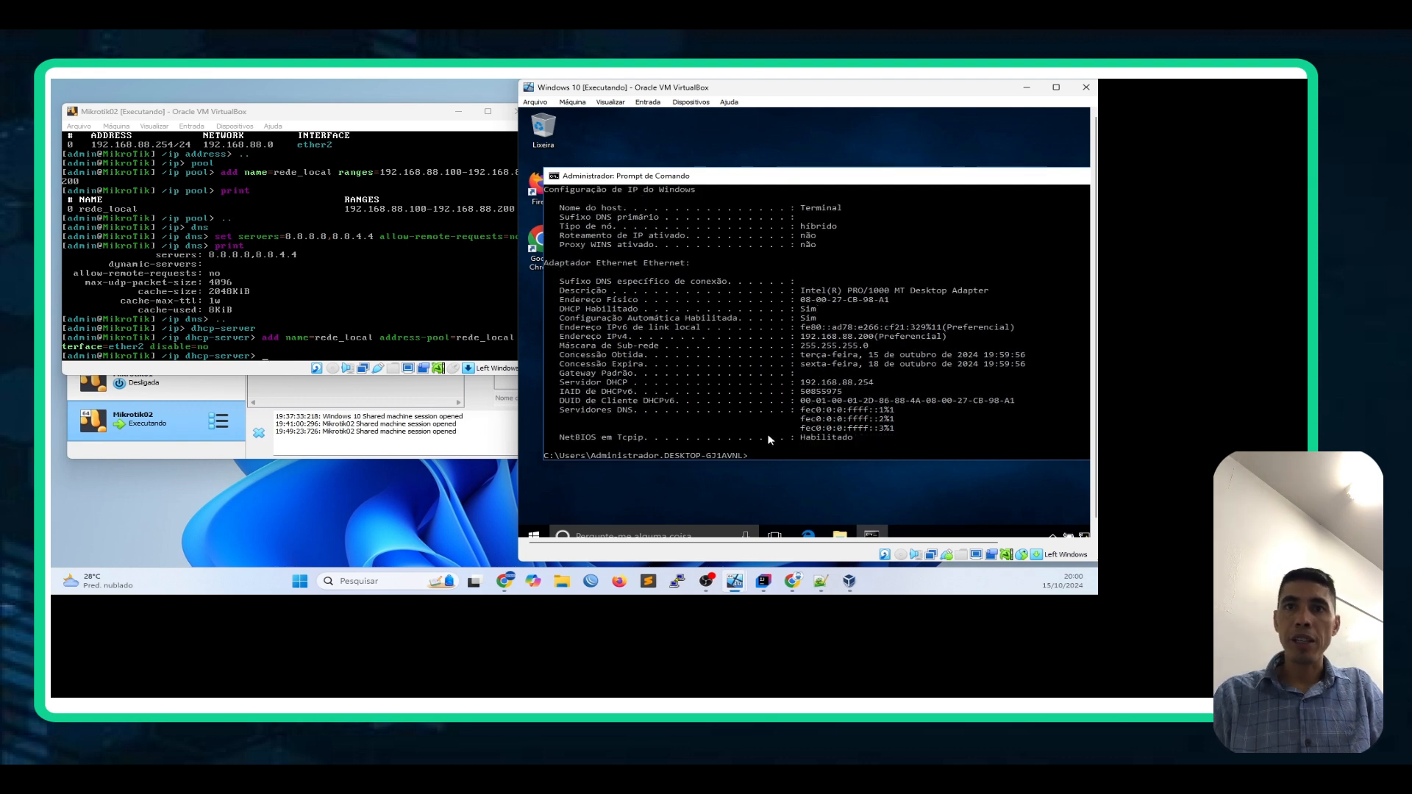
left_click(787, 446)
scroll(811, 281, "up", 4)
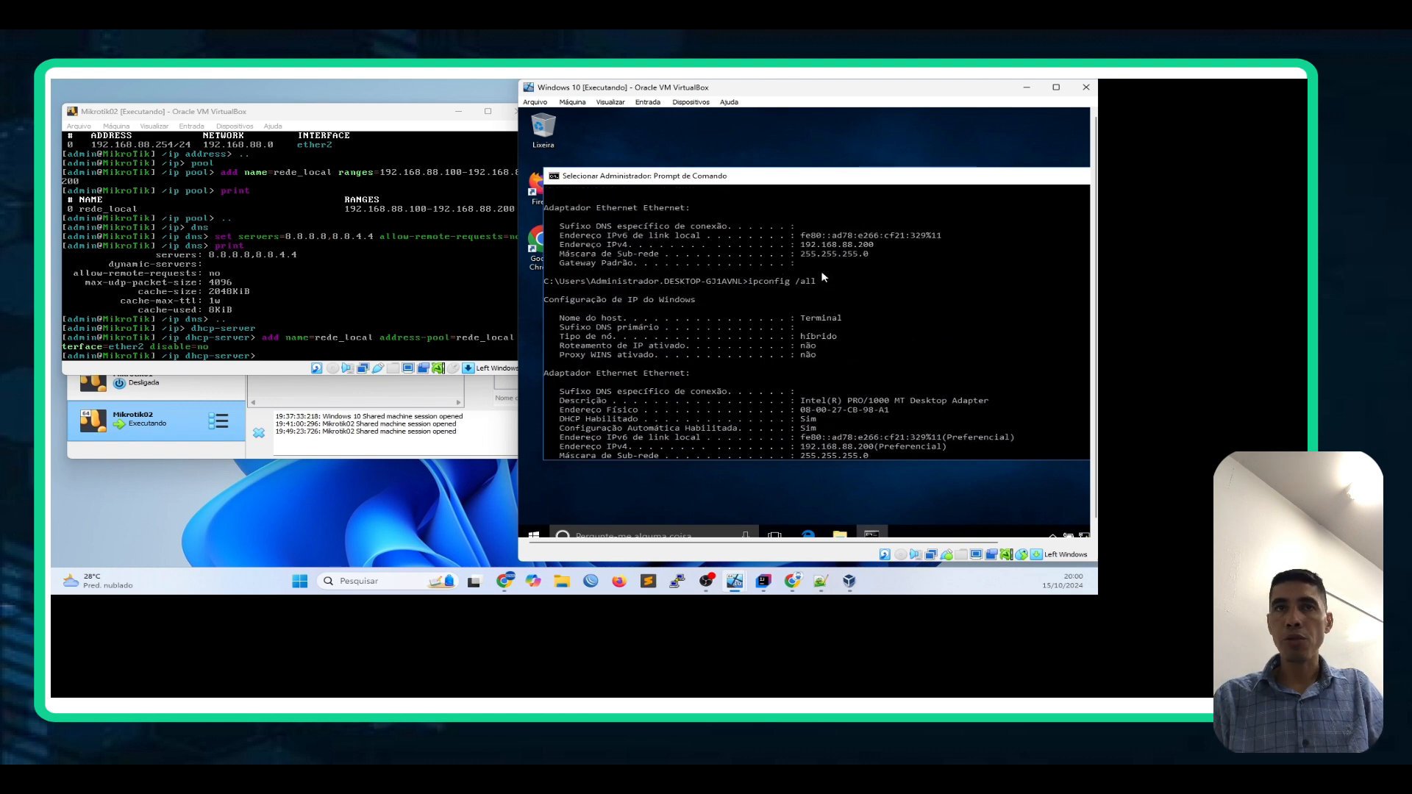
left_click(358, 352)
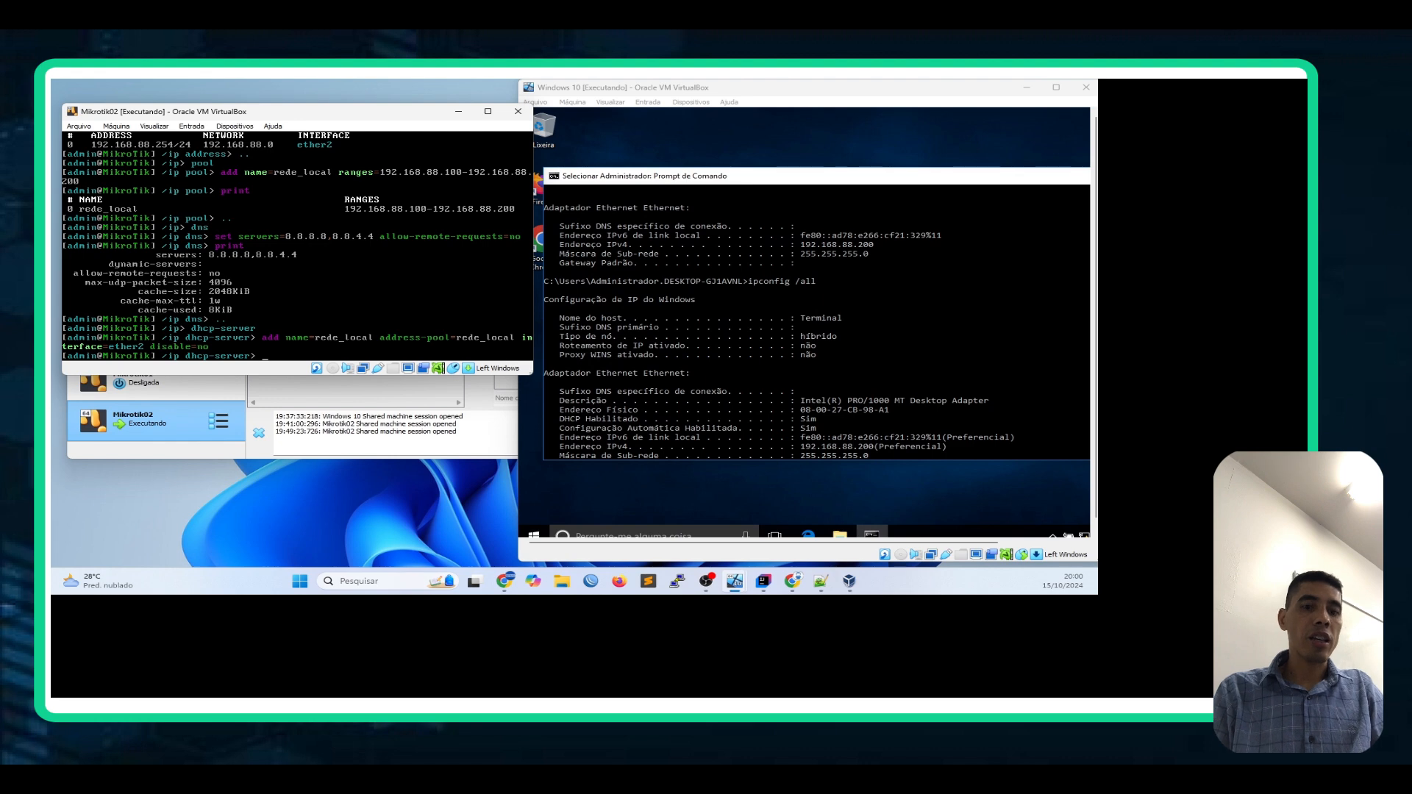
type("add")
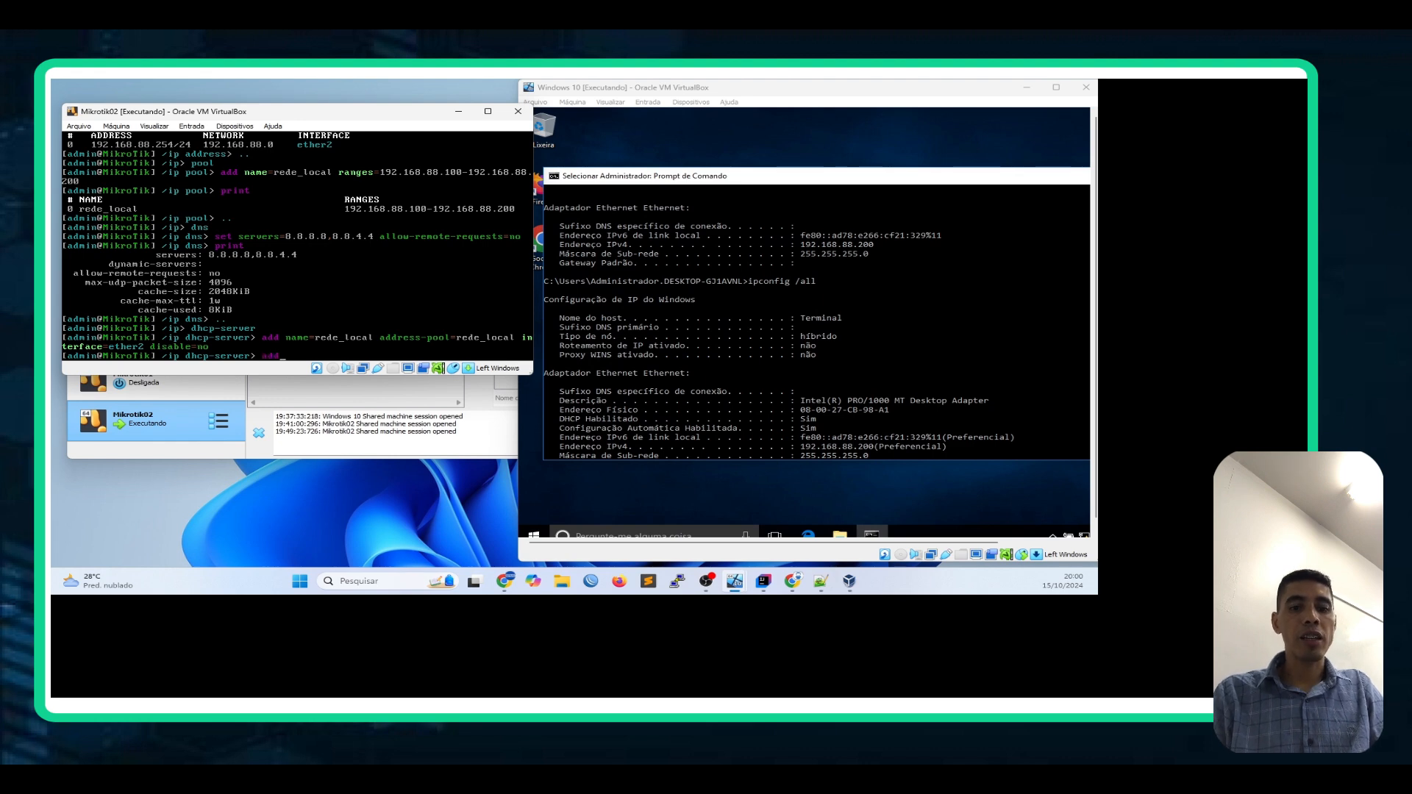
type(" net")
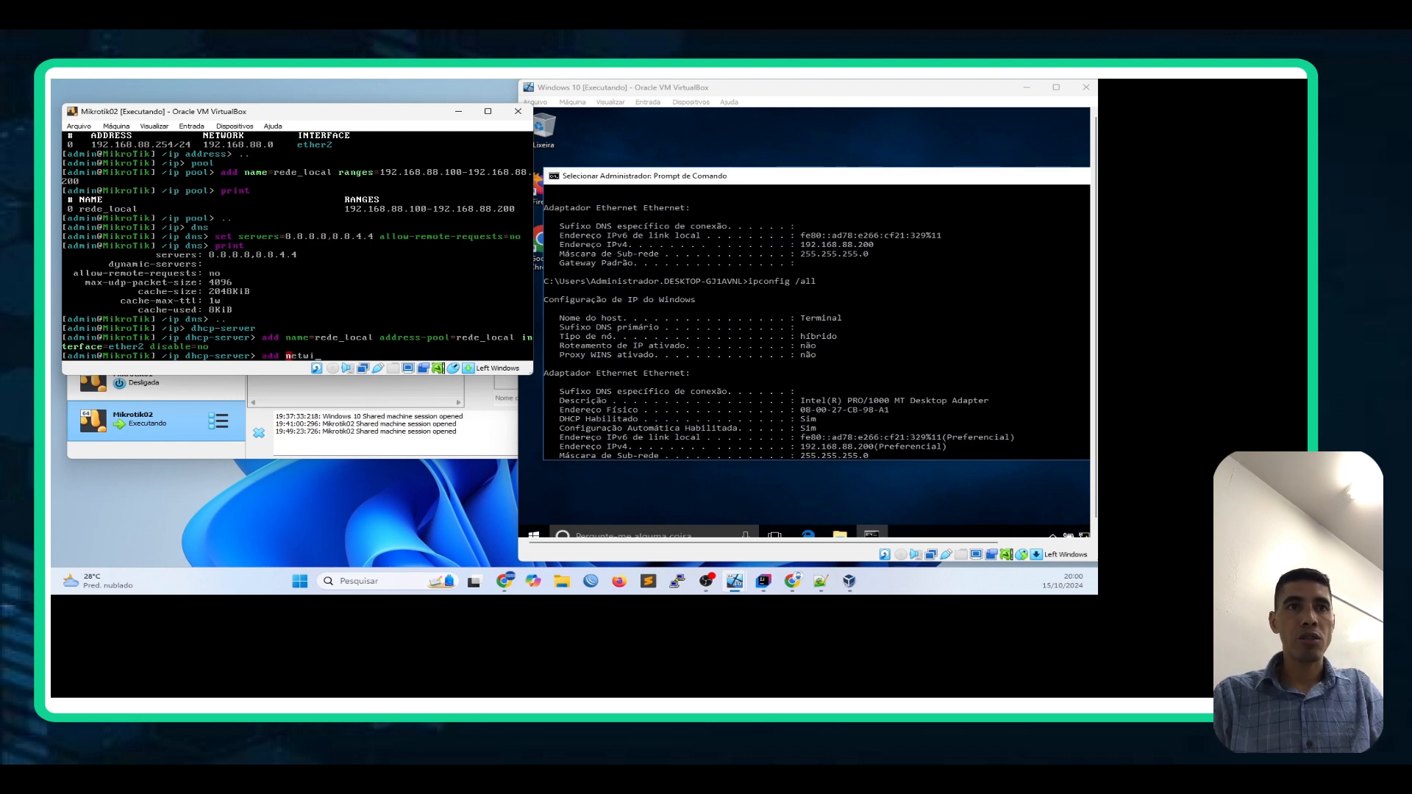
type("ui")
key("BackSpace")
key("BackSpace")
key("BackSpace")
key("BackSpace")
key("BackSpace")
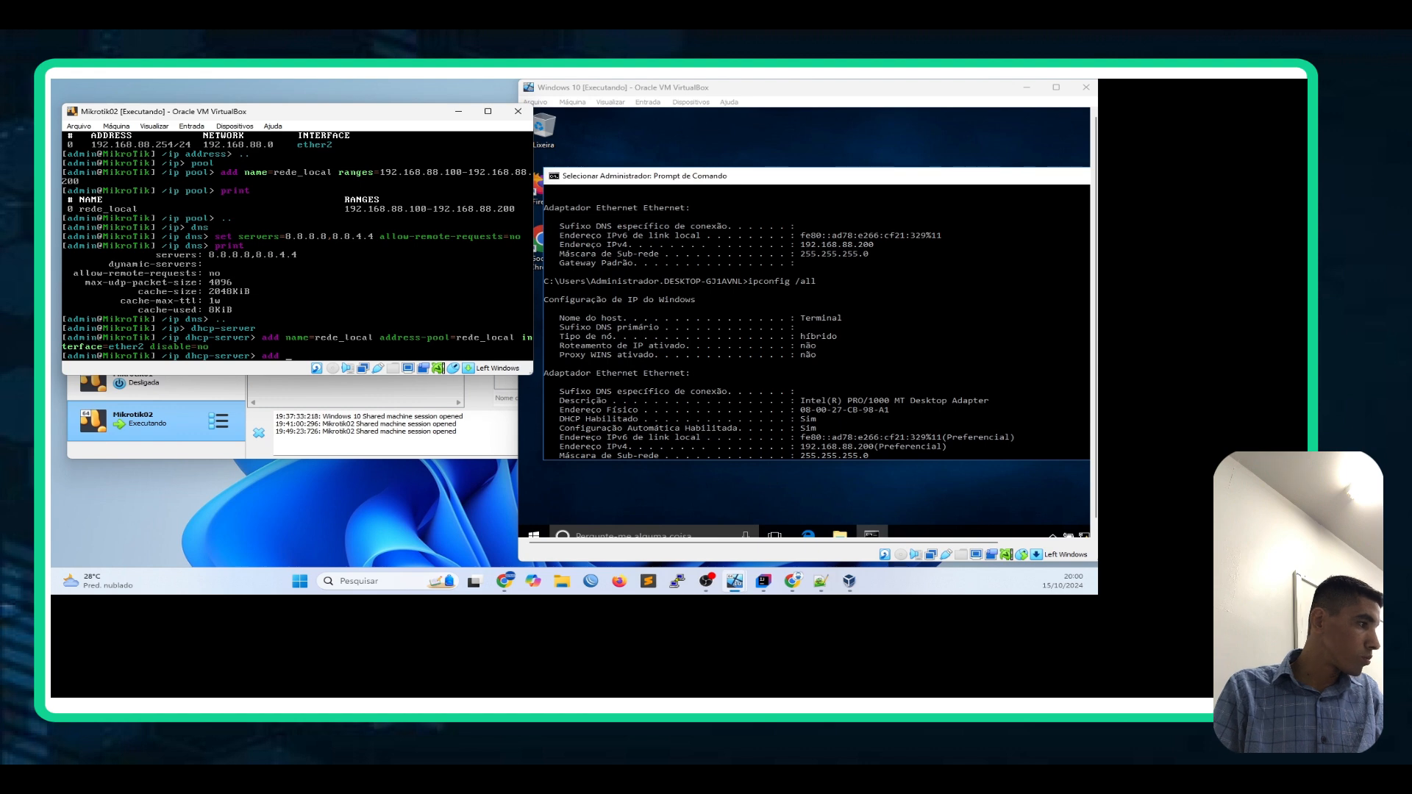
key("BackSpace")
key("BackSpace")
key("BackSpace")
key("BackSpace")
Step: On the Mikrotik02 router, start a DHCP server network add command with the address 192.168.88.0/24
type("netw")
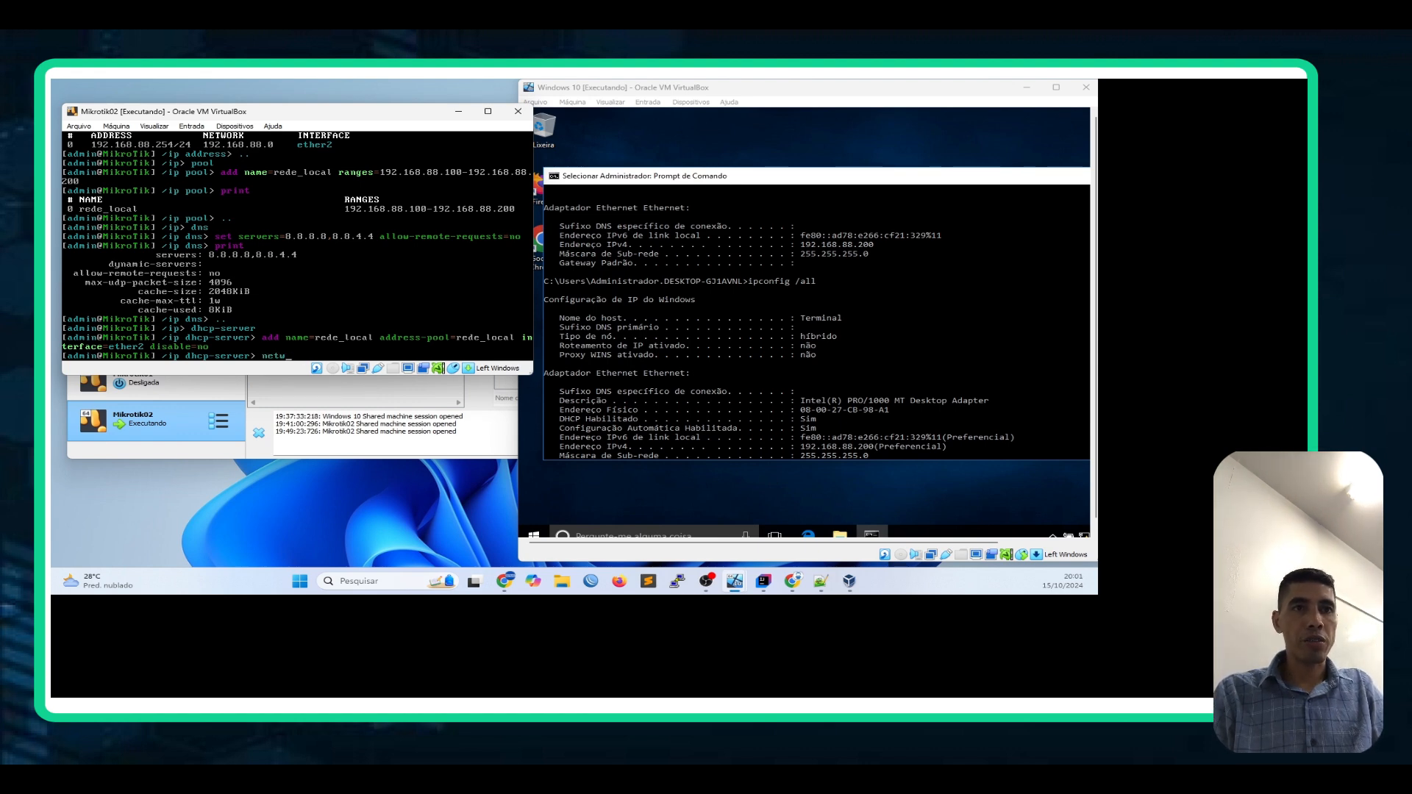
key("BackSpace")
key("BackSpace")
key("BackSpace")
type("net")
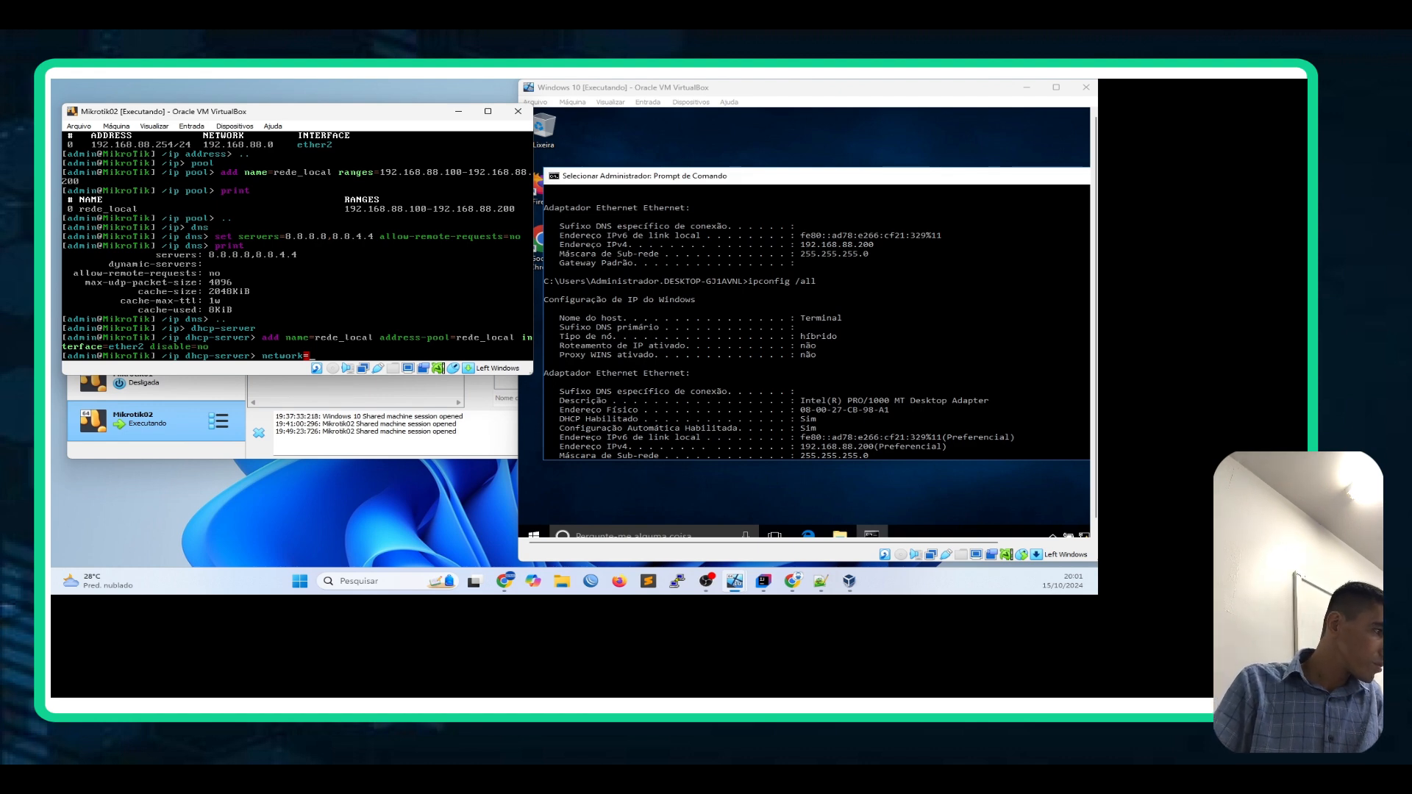
type("ad")
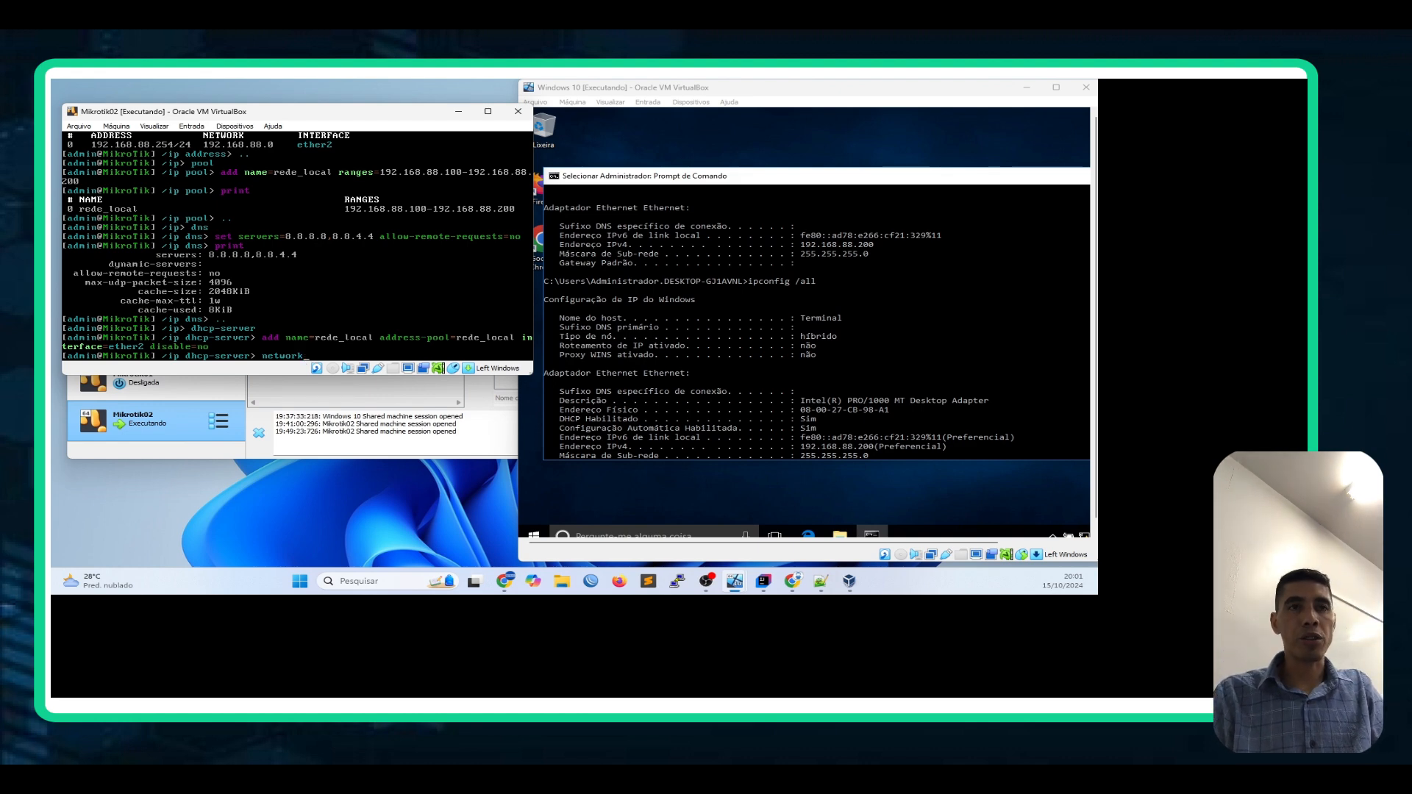
type("dd adree")
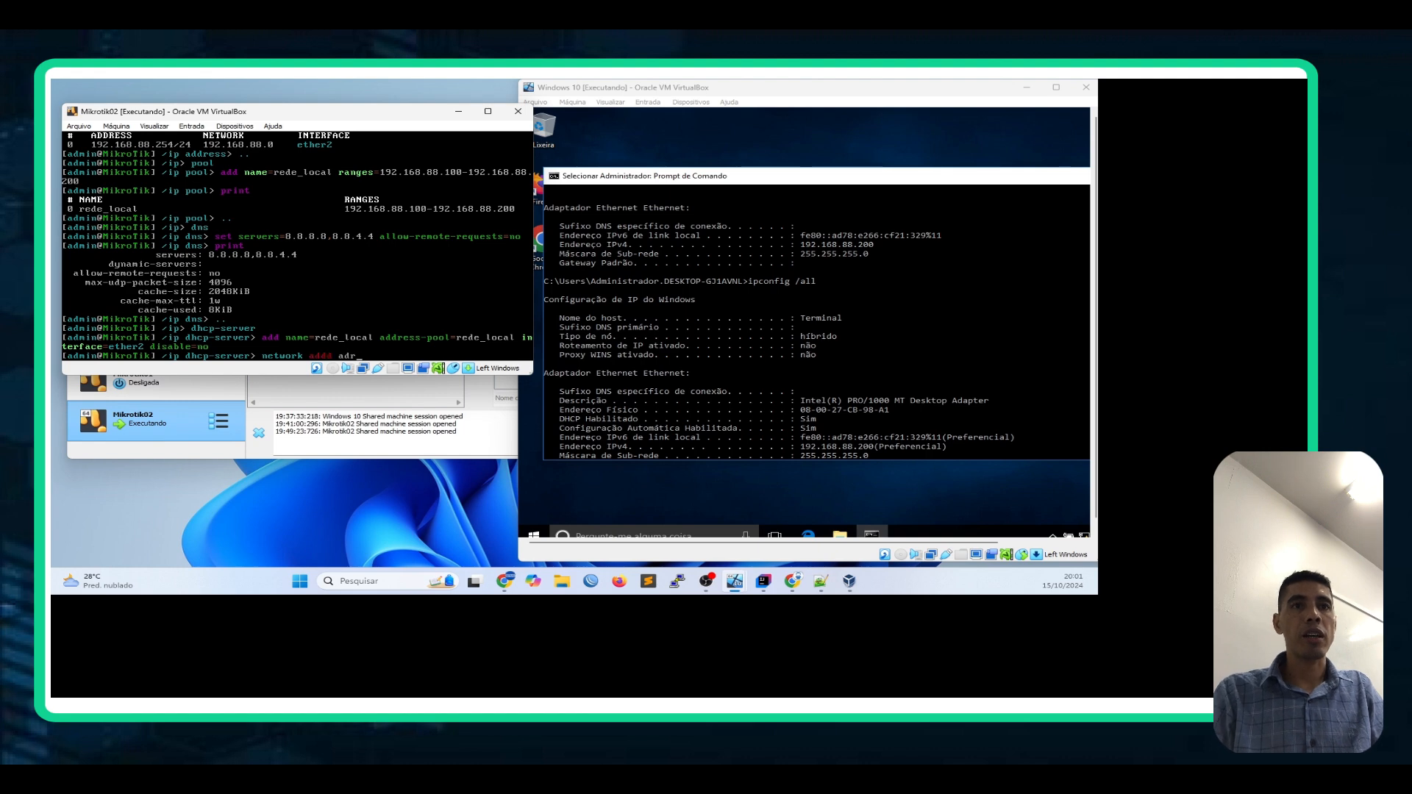
key("BackSpace")
key("BackSpace")
key("BackSpace")
key("BackSpace")
key("BackSpace")
key("BackSpace")
key("BackSpace")
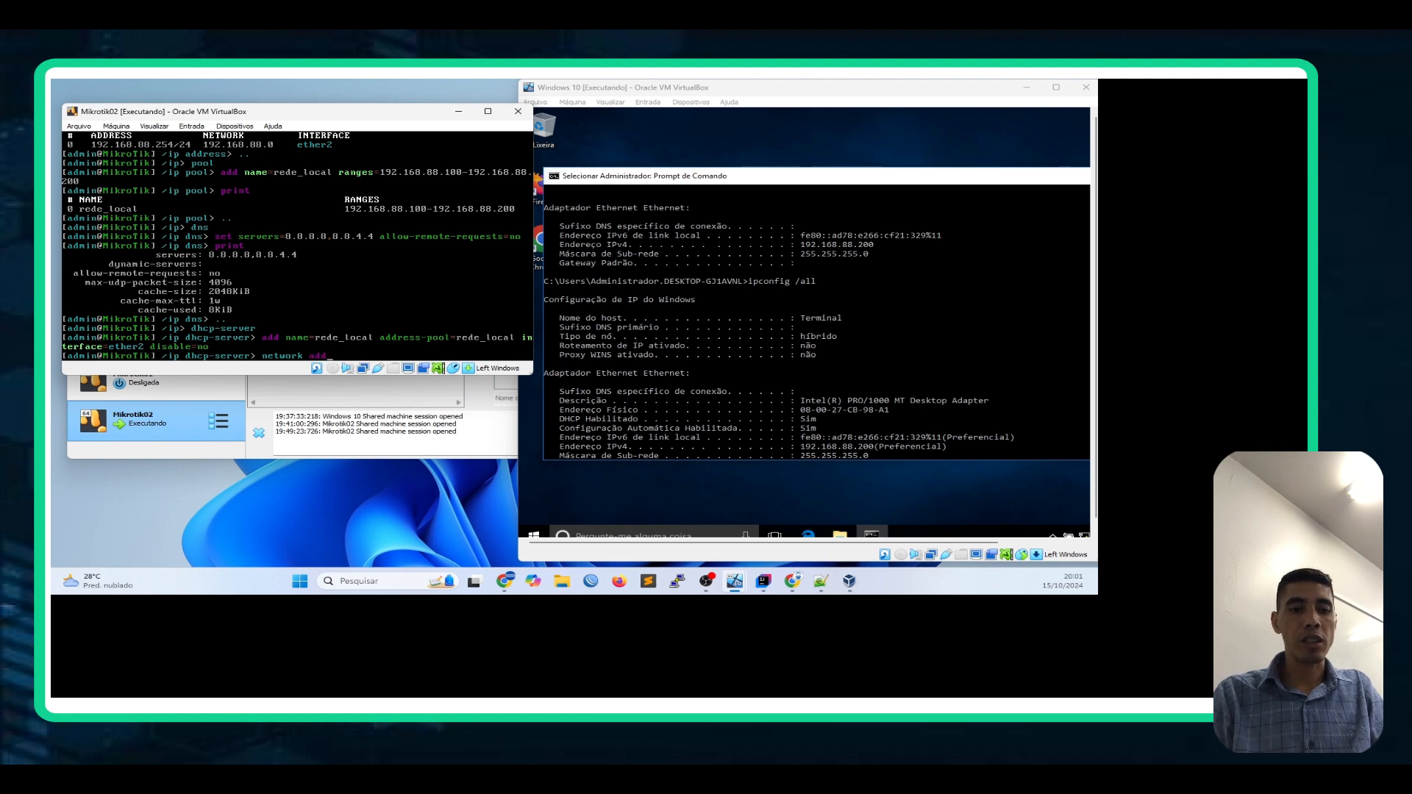
type("addres")
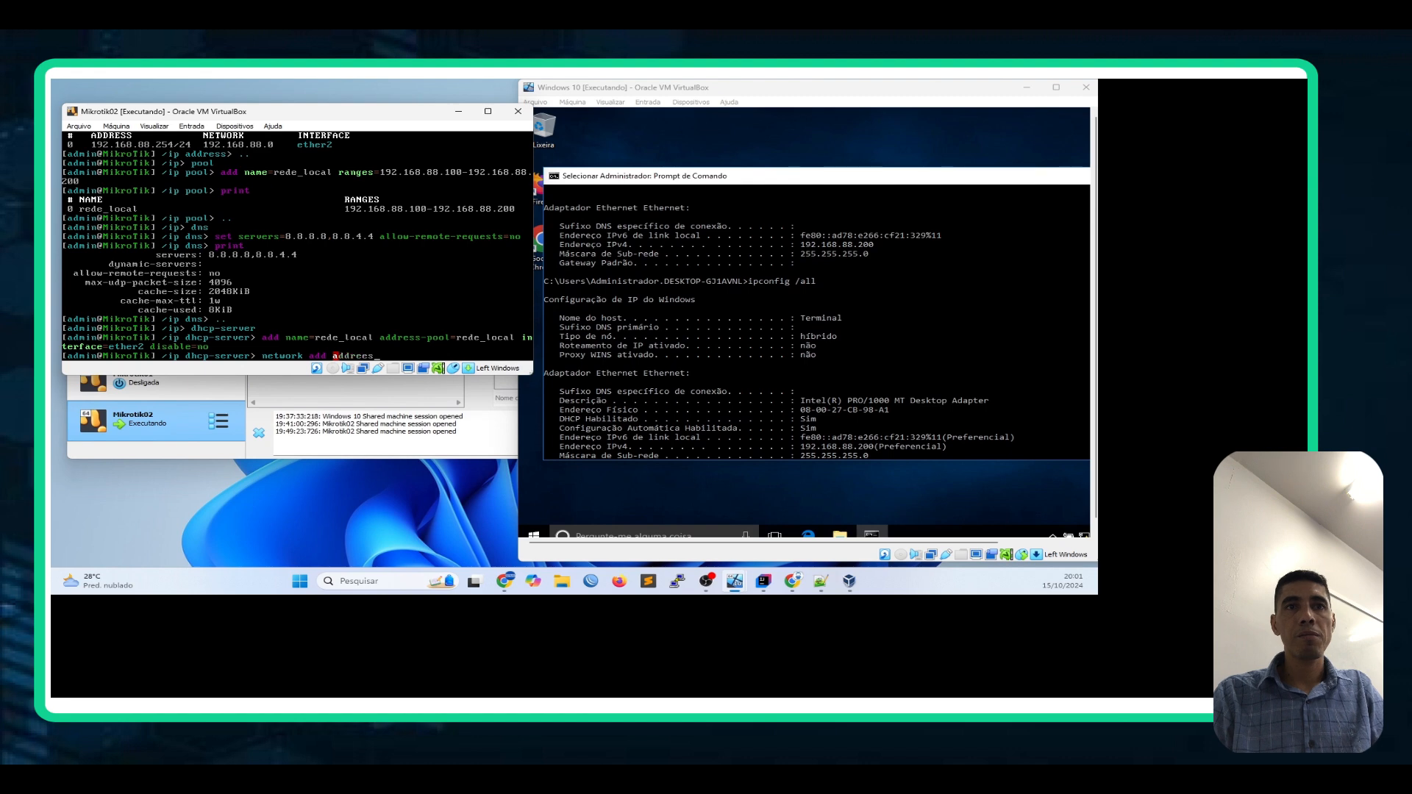
type("s=")
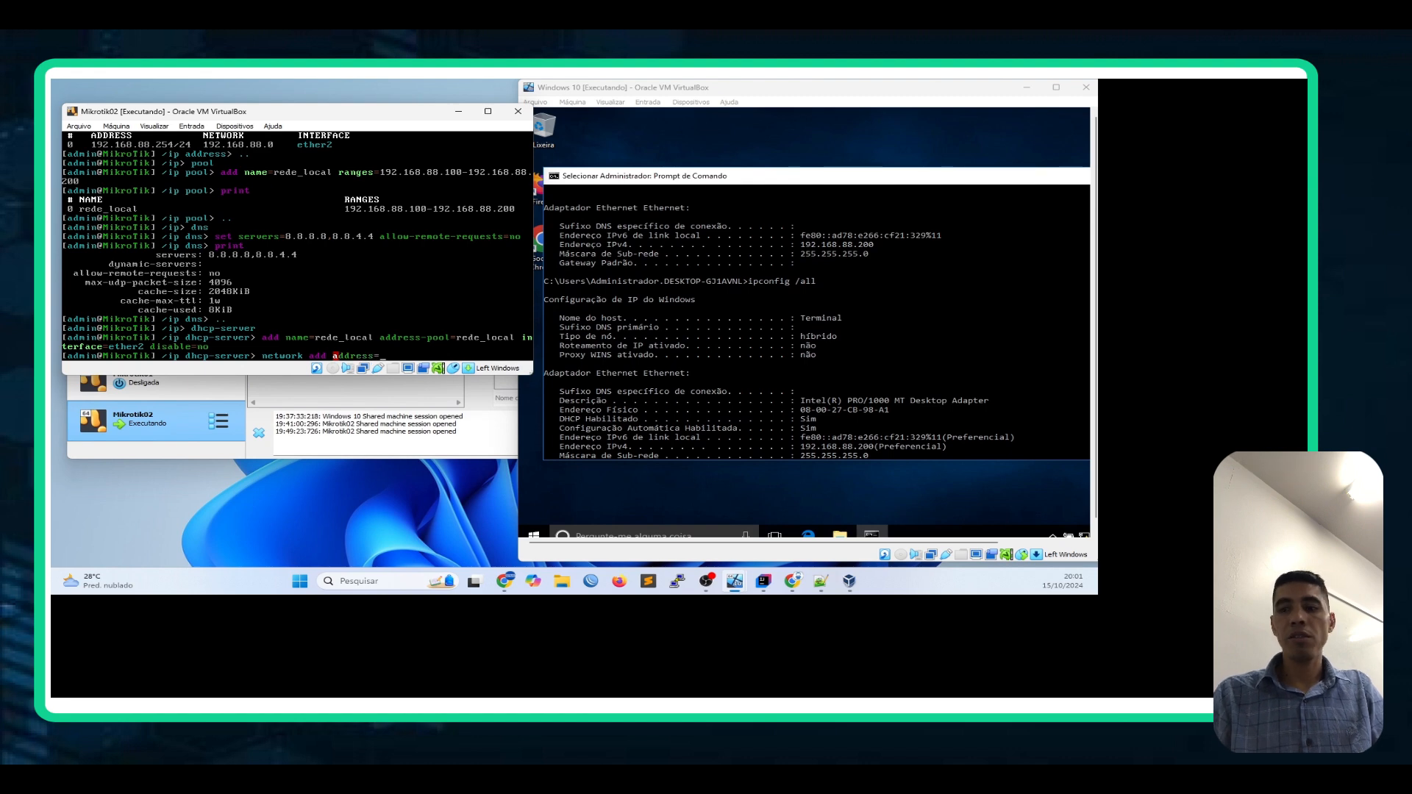
type("192.")
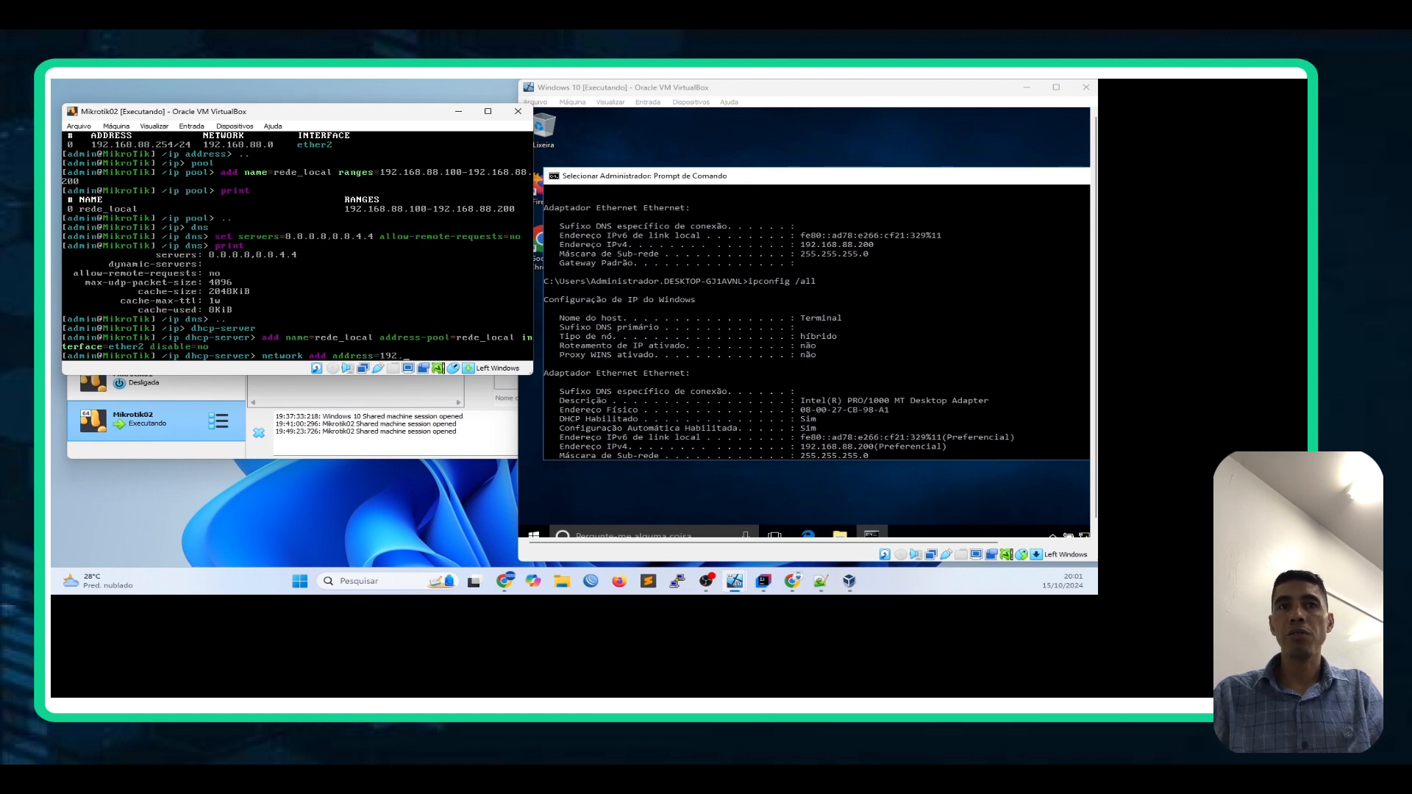
type("168.88.0")
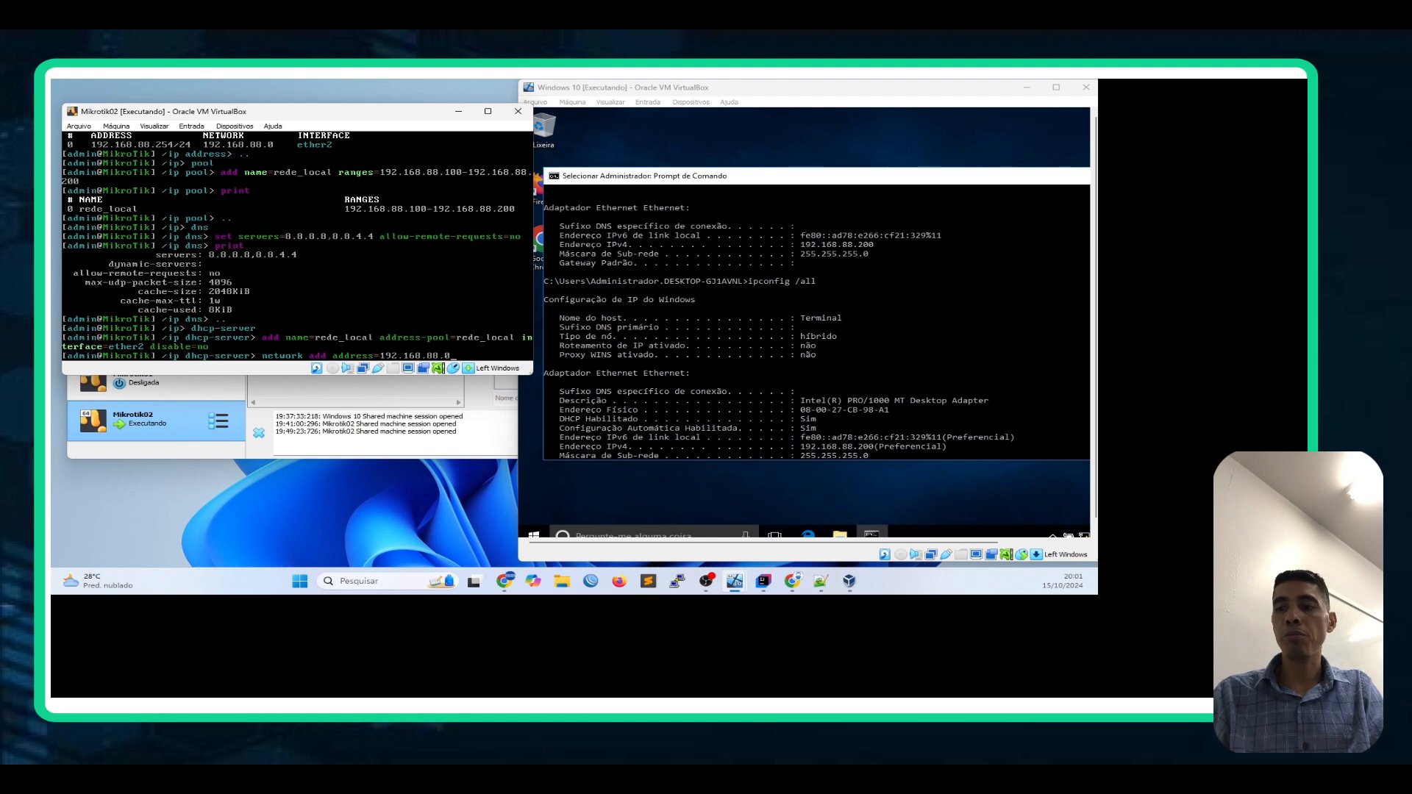
type("/24")
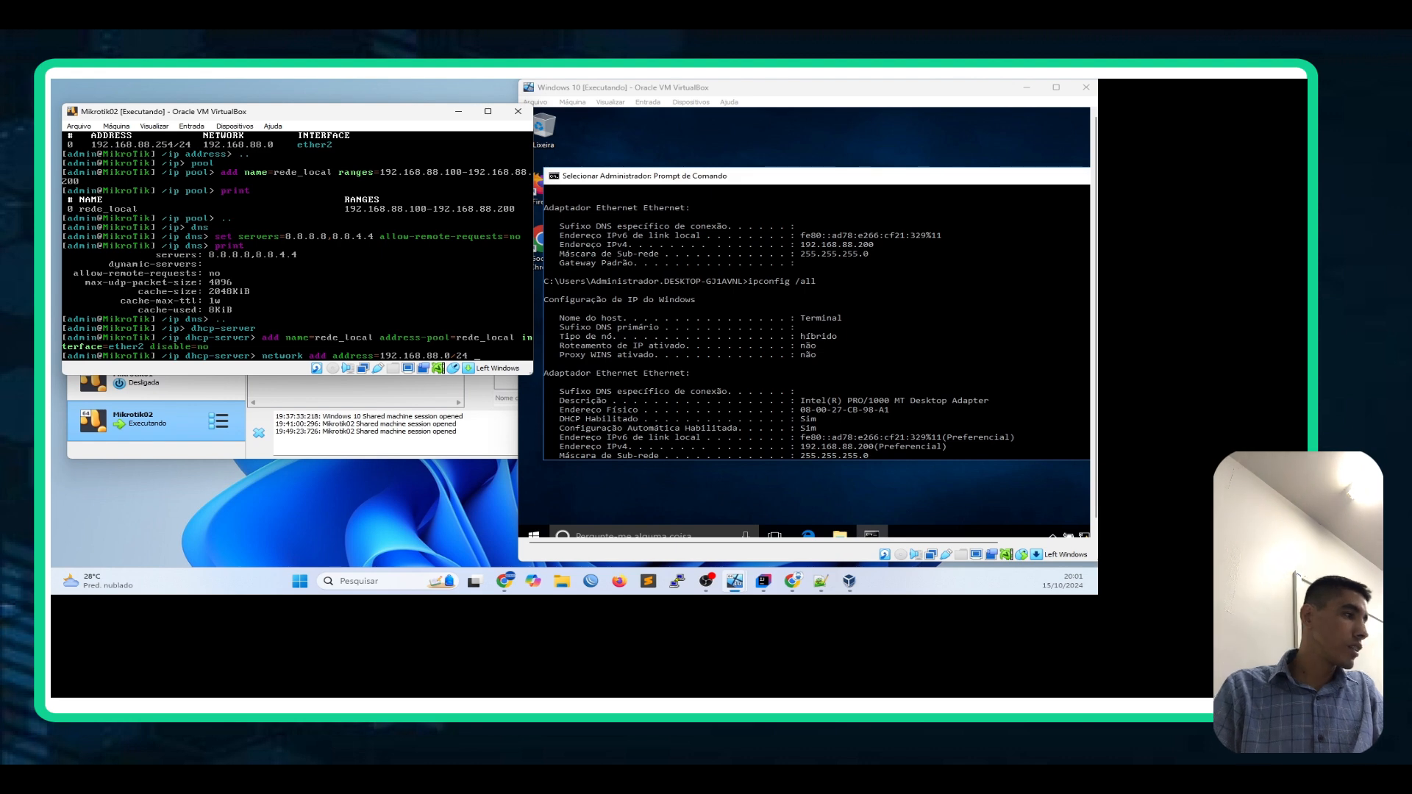
Step: Complete the DHCP network entry with gateway 192.168.88.254, and print the router's DHCP server list
type(" gat")
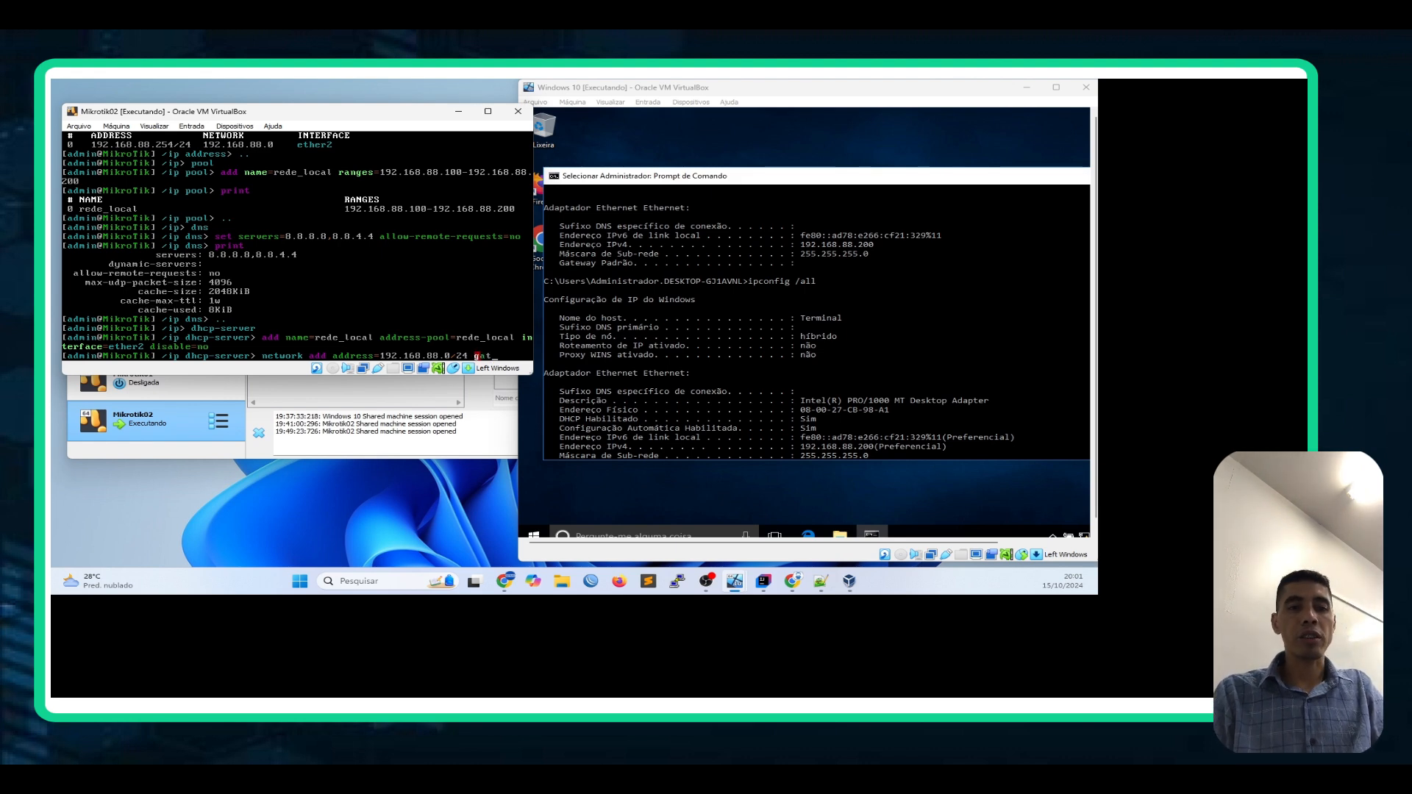
type("ew")
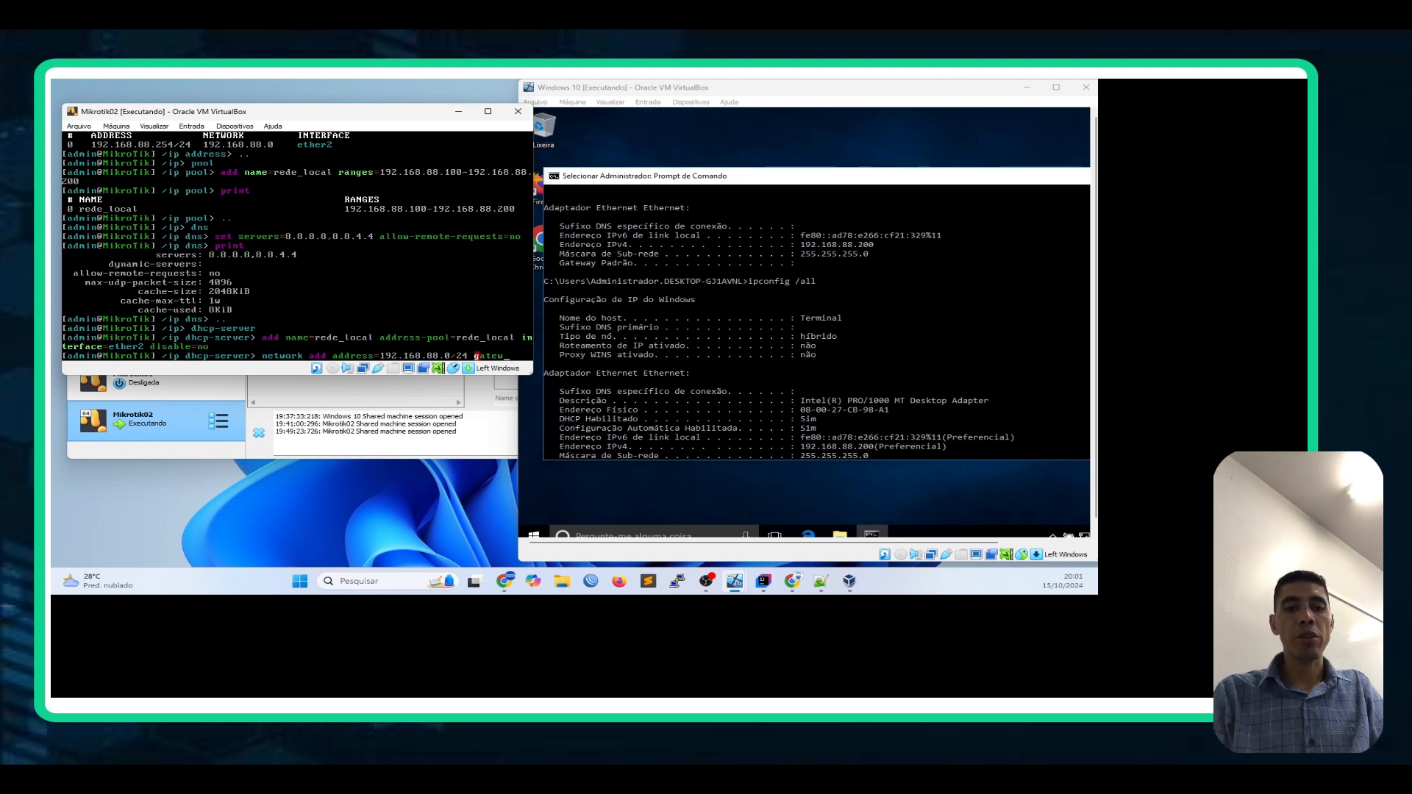
type("ay=")
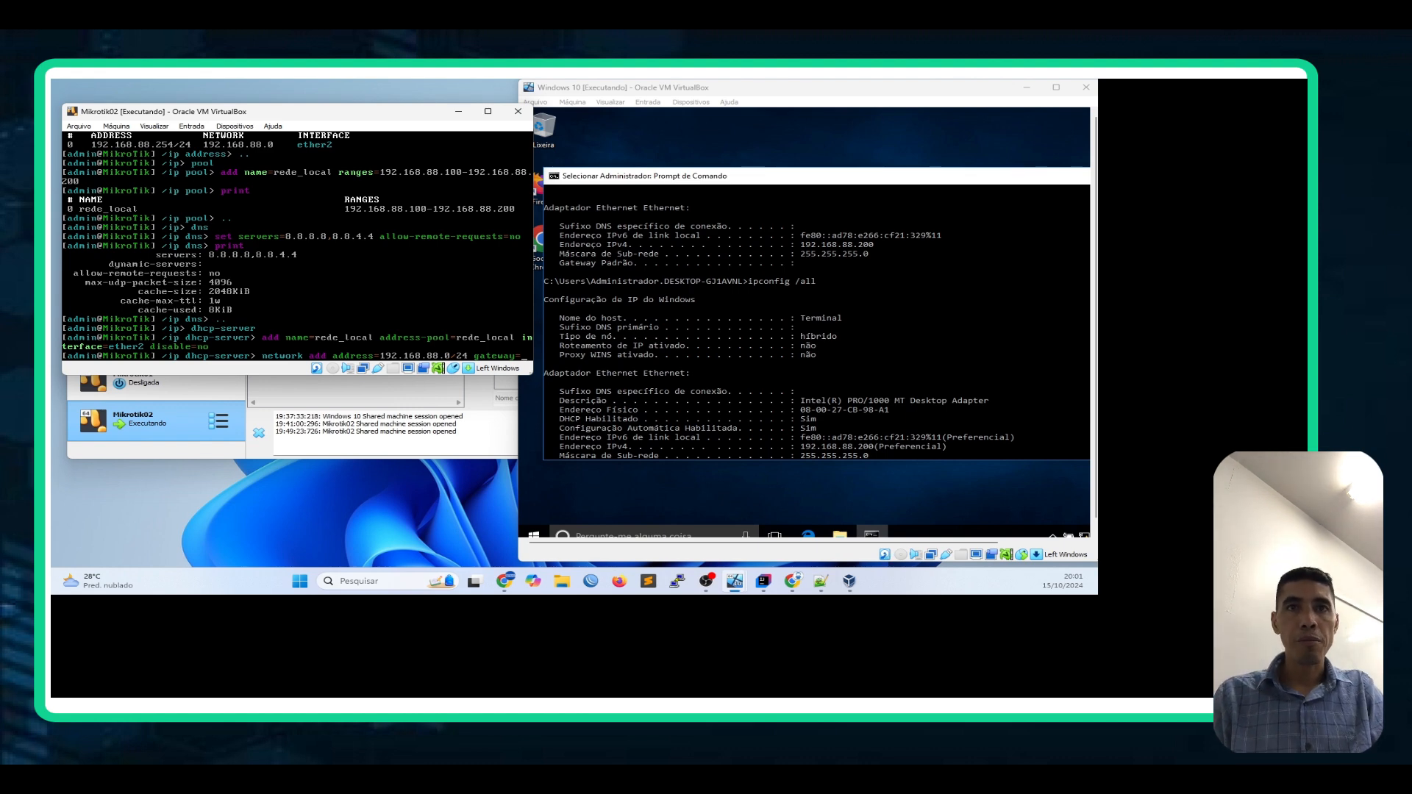
type("192")
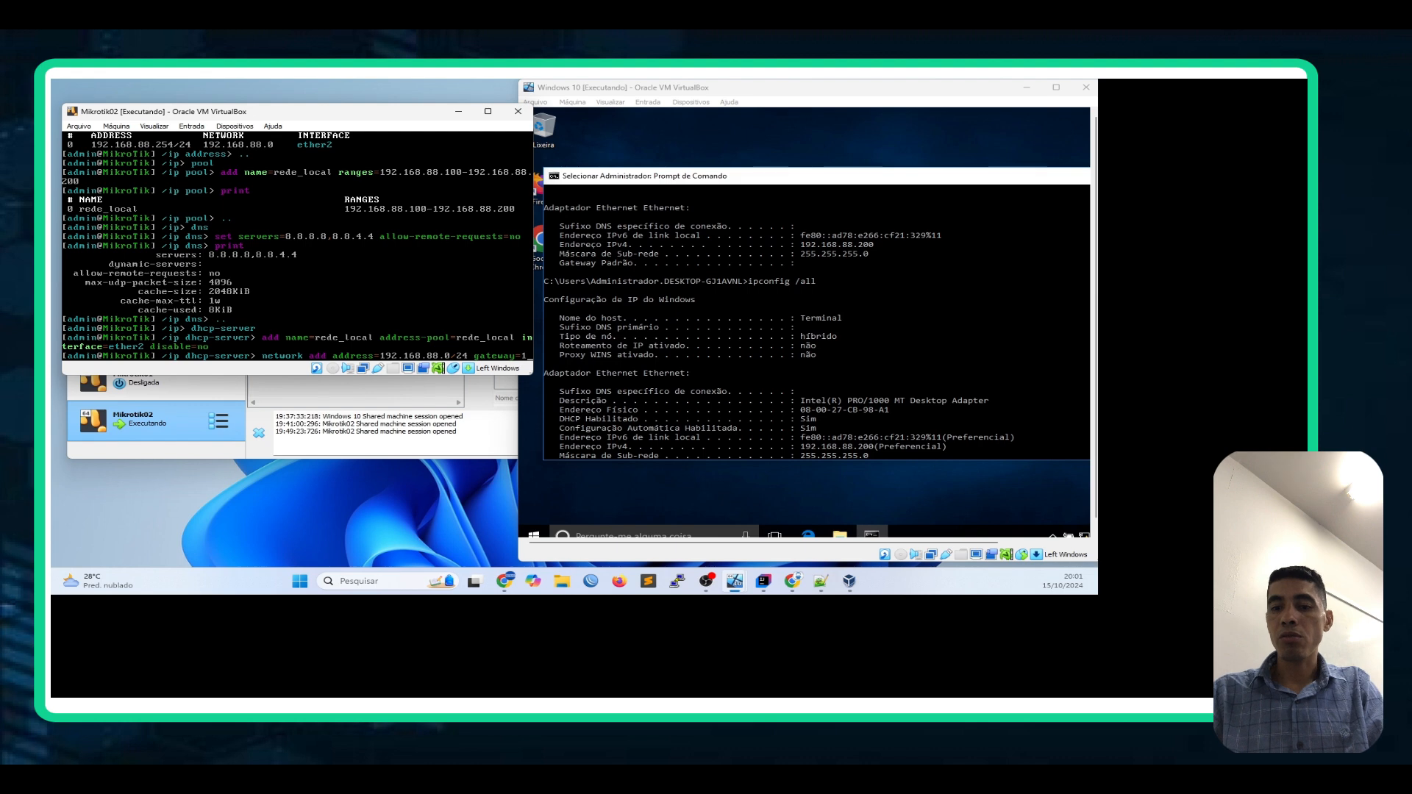
type(".168")
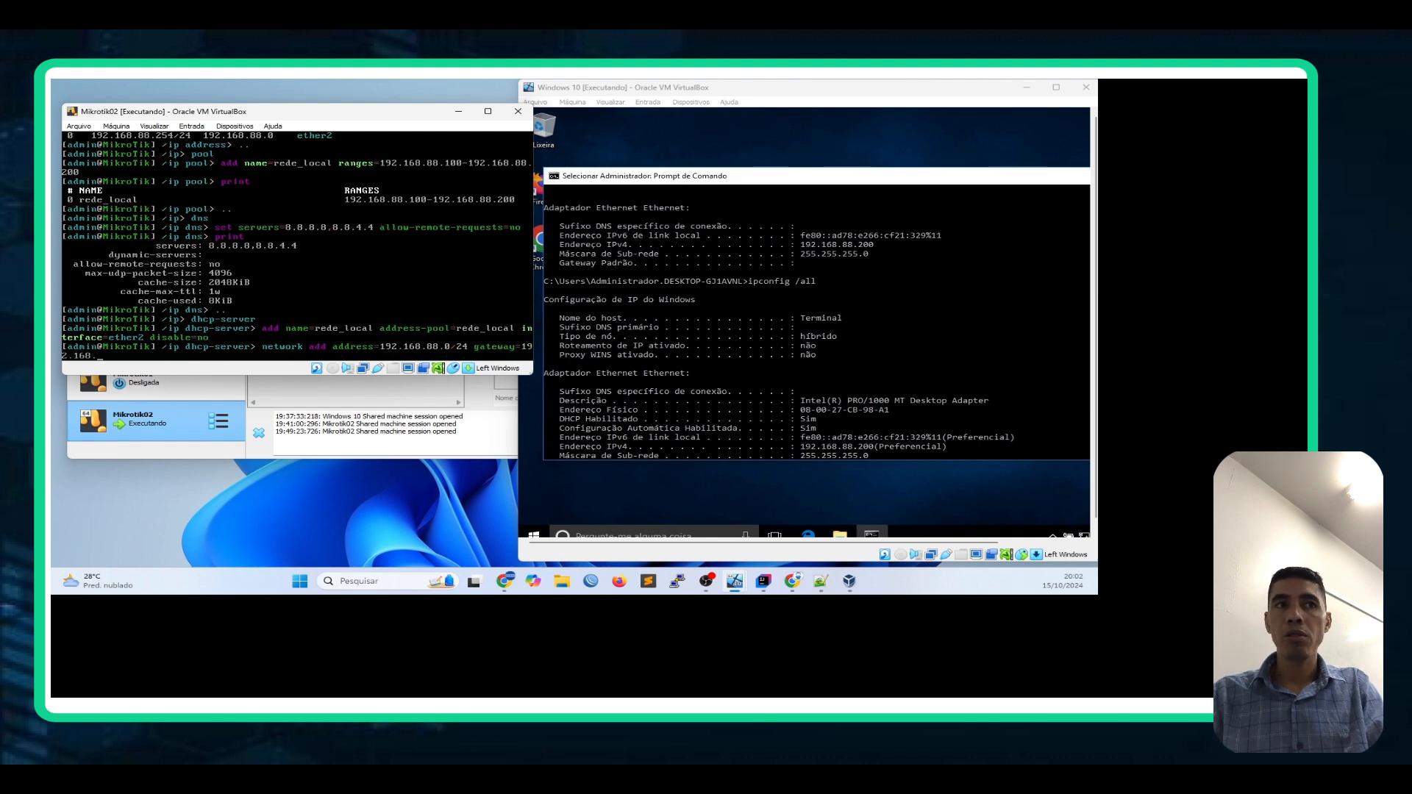
type(".")
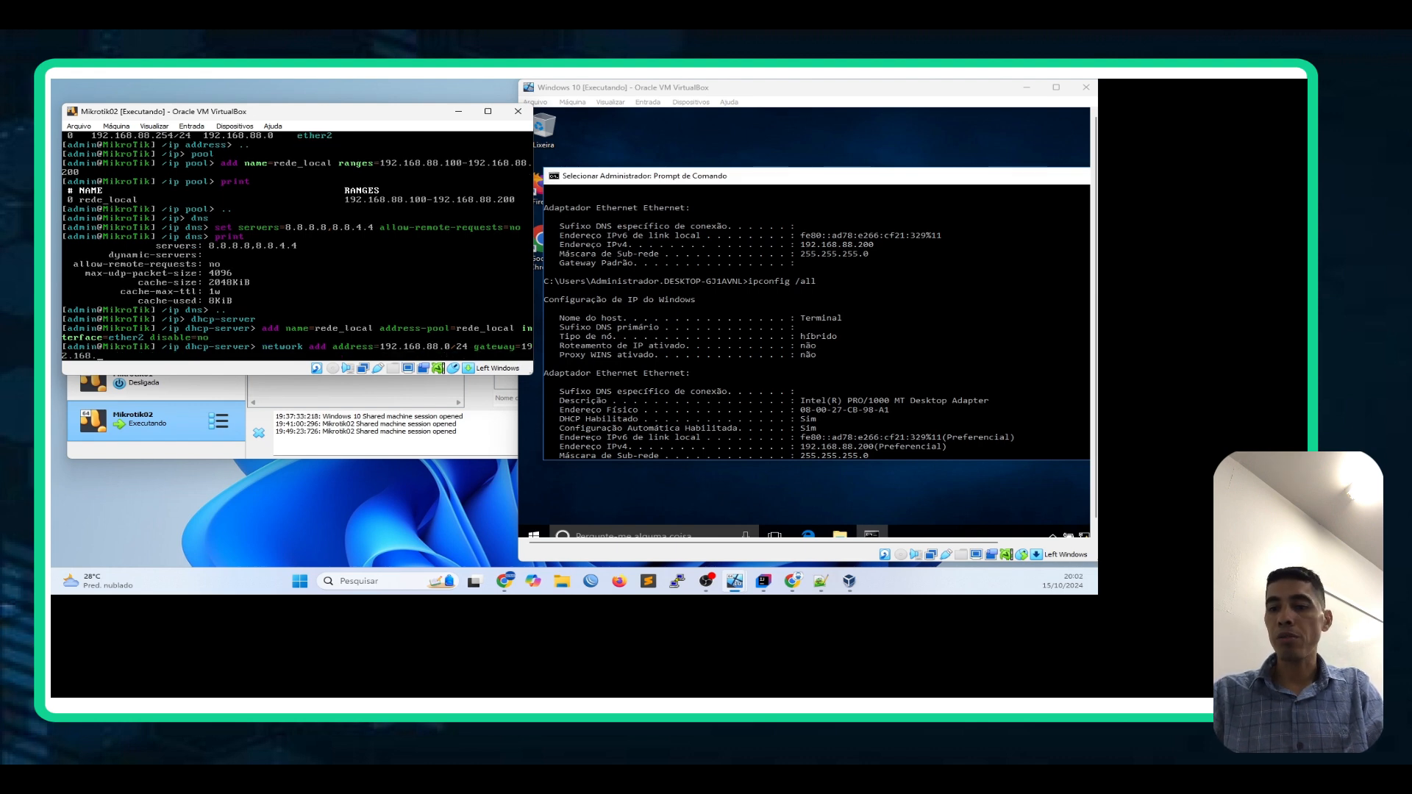
type("88.254")
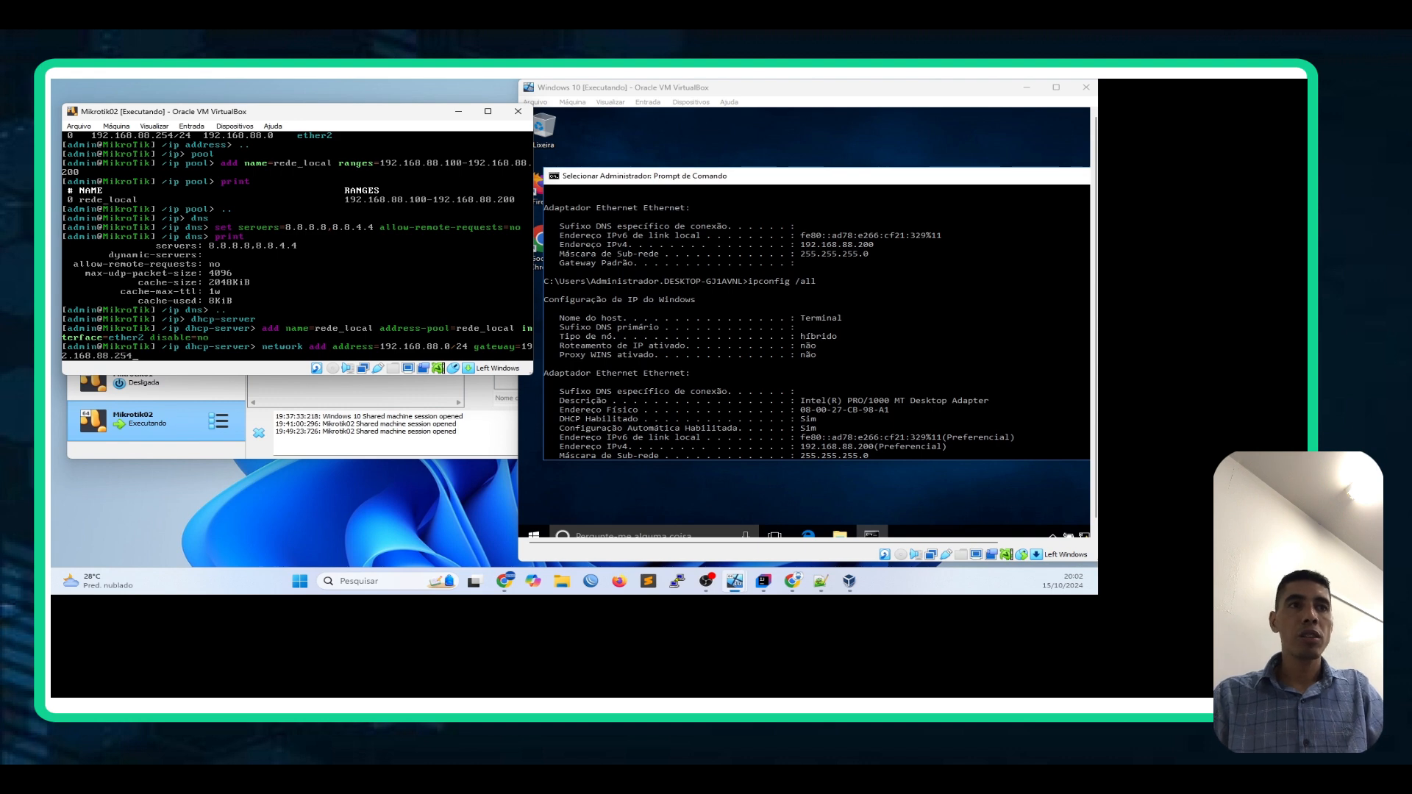
key("Return")
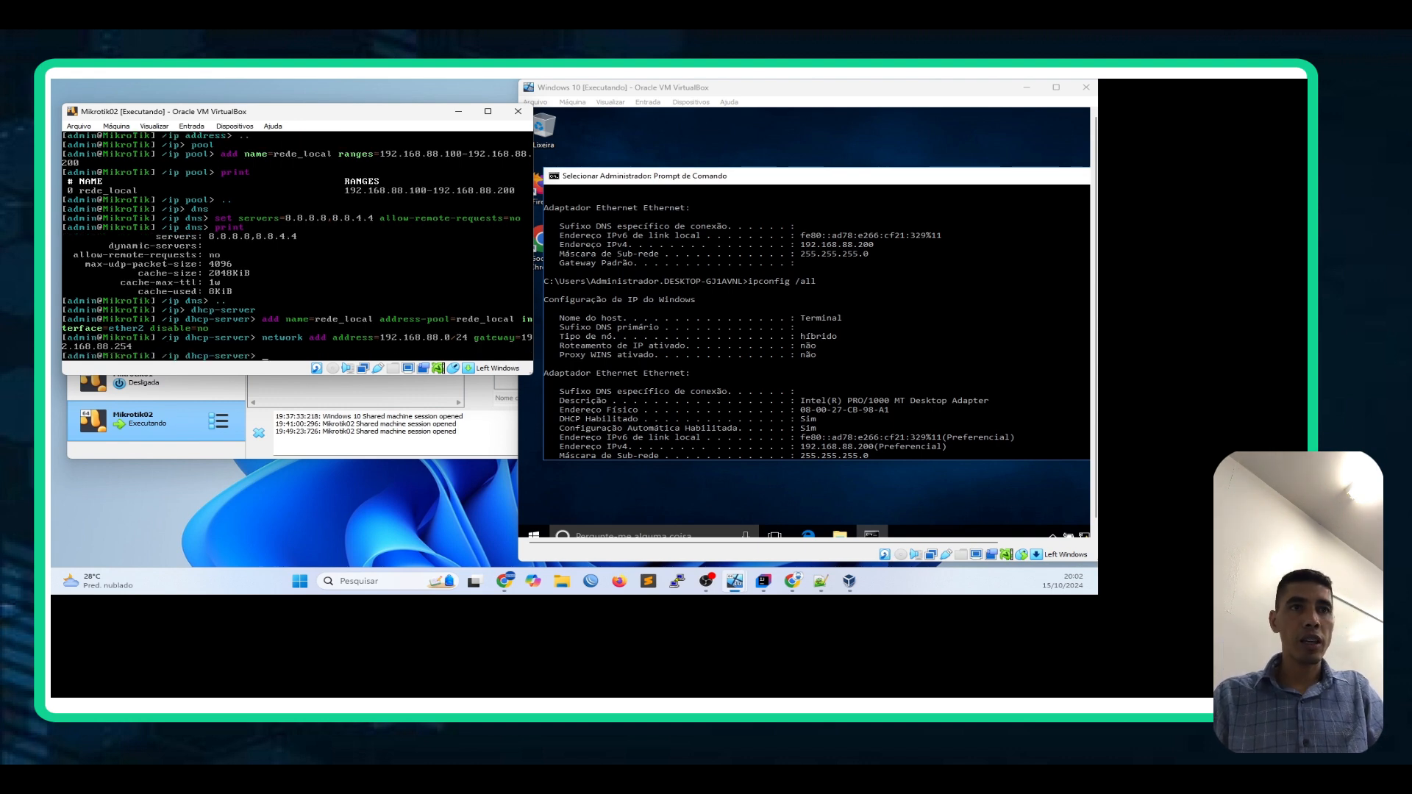
type("print")
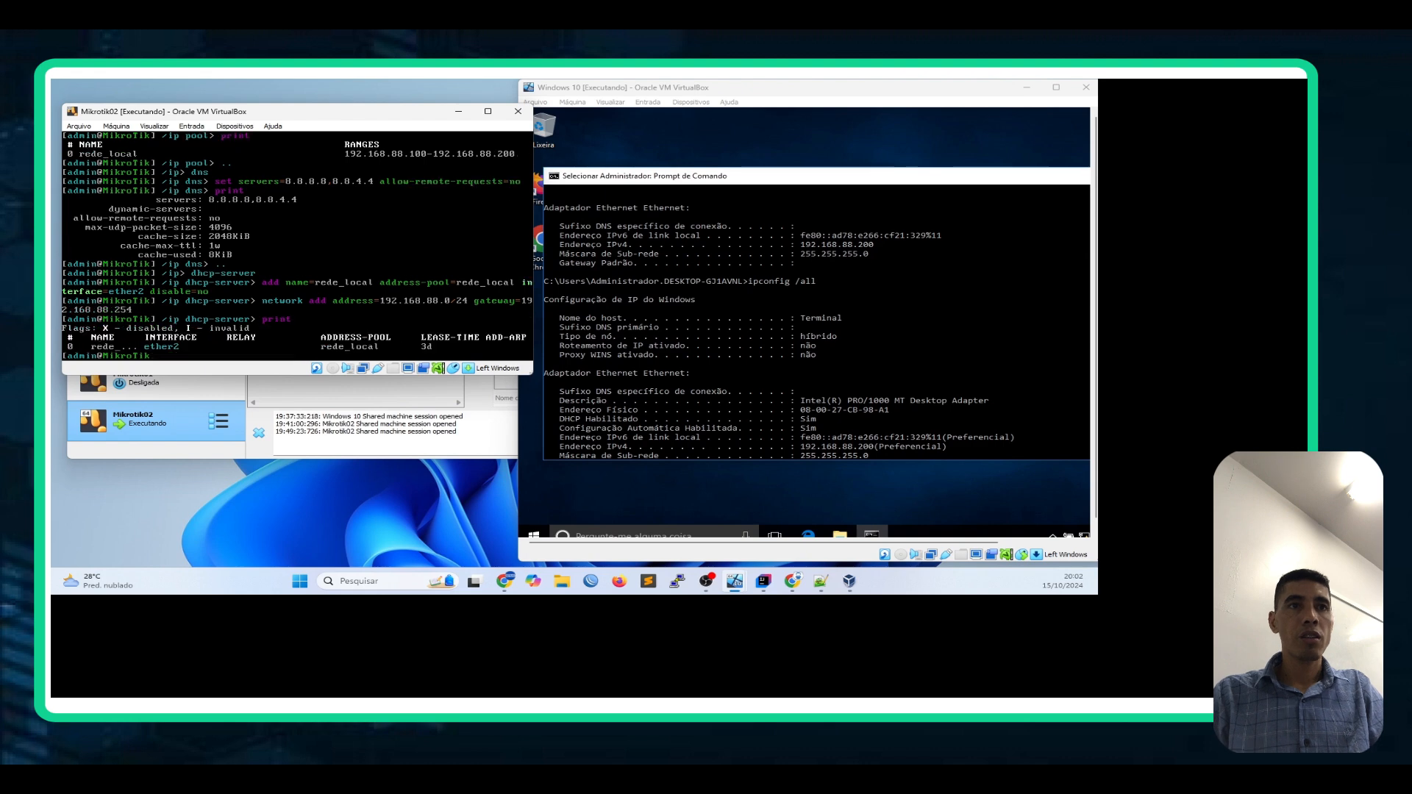
key("Return")
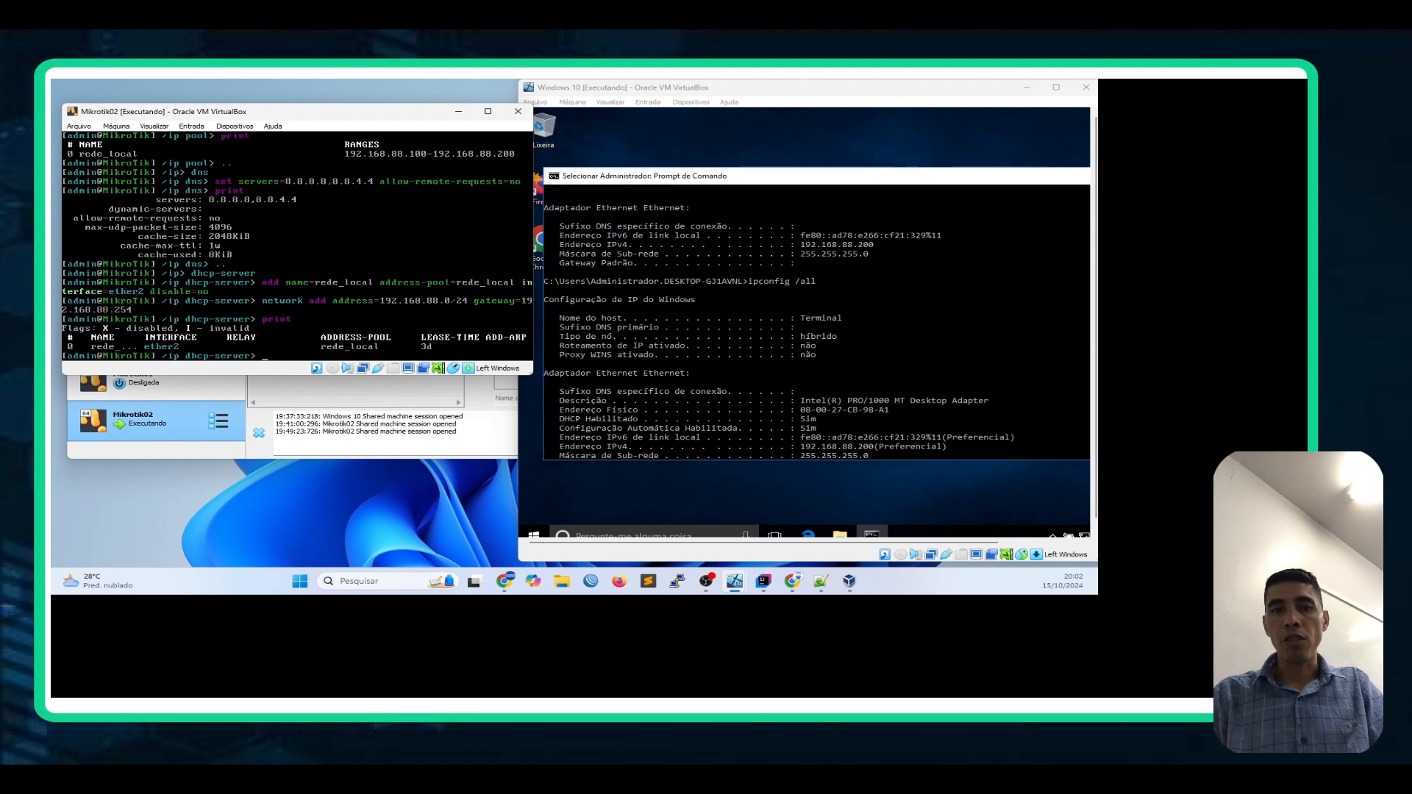
Step: Switch to the Windows 10 machine's command prompt and try to release its IP lease with ipconfig
left_click(771, 395)
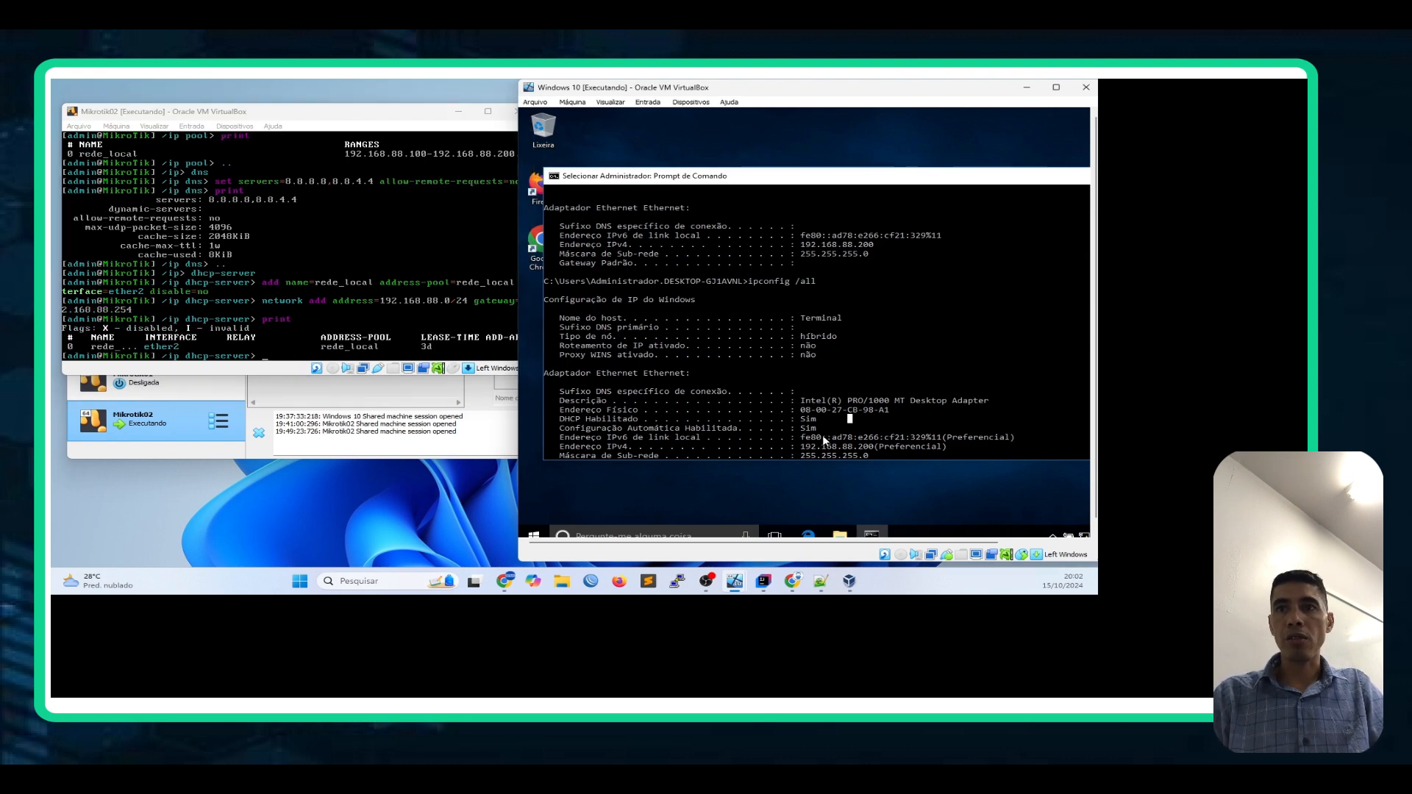
scroll(823, 434, "down", 3)
scroll(824, 436, "down", 7)
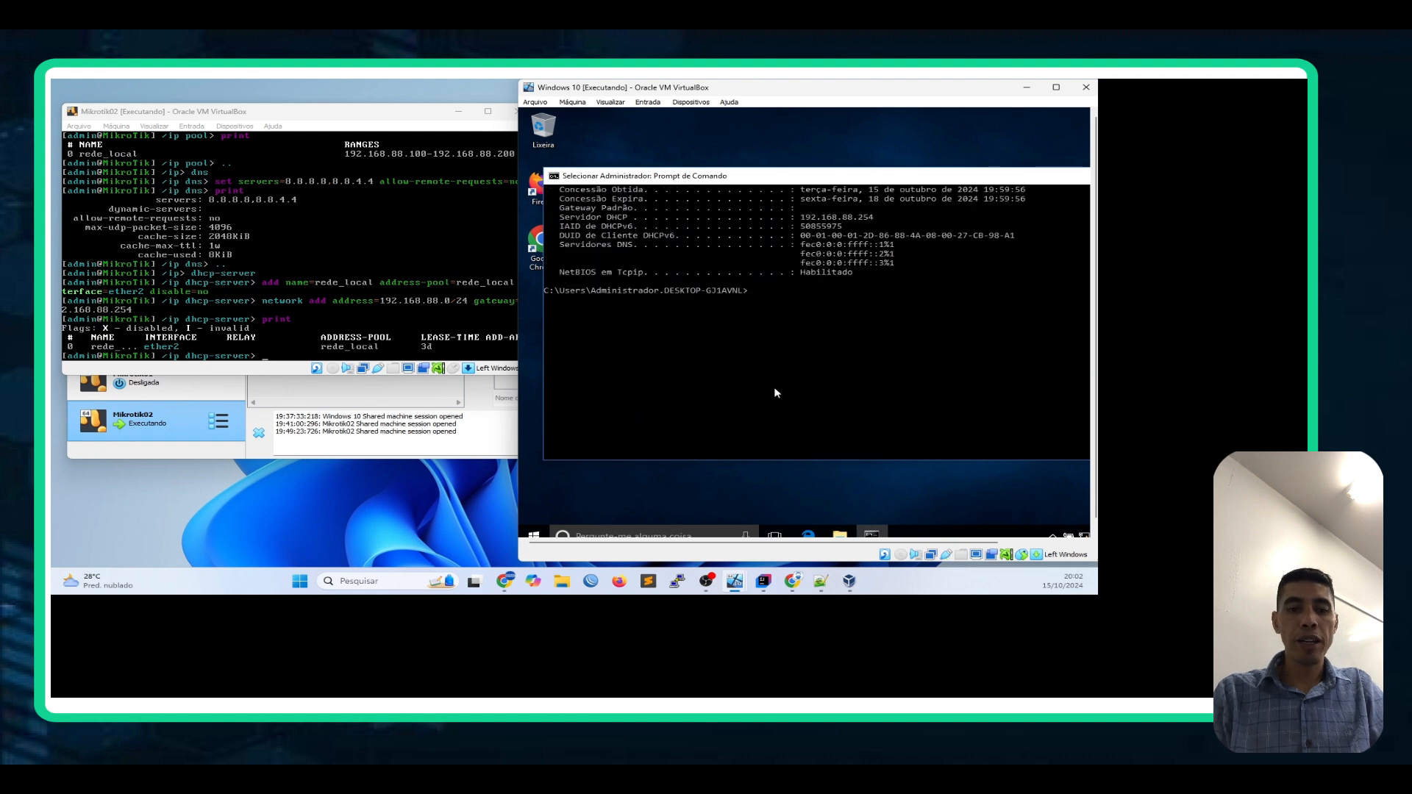
type("ipconfig")
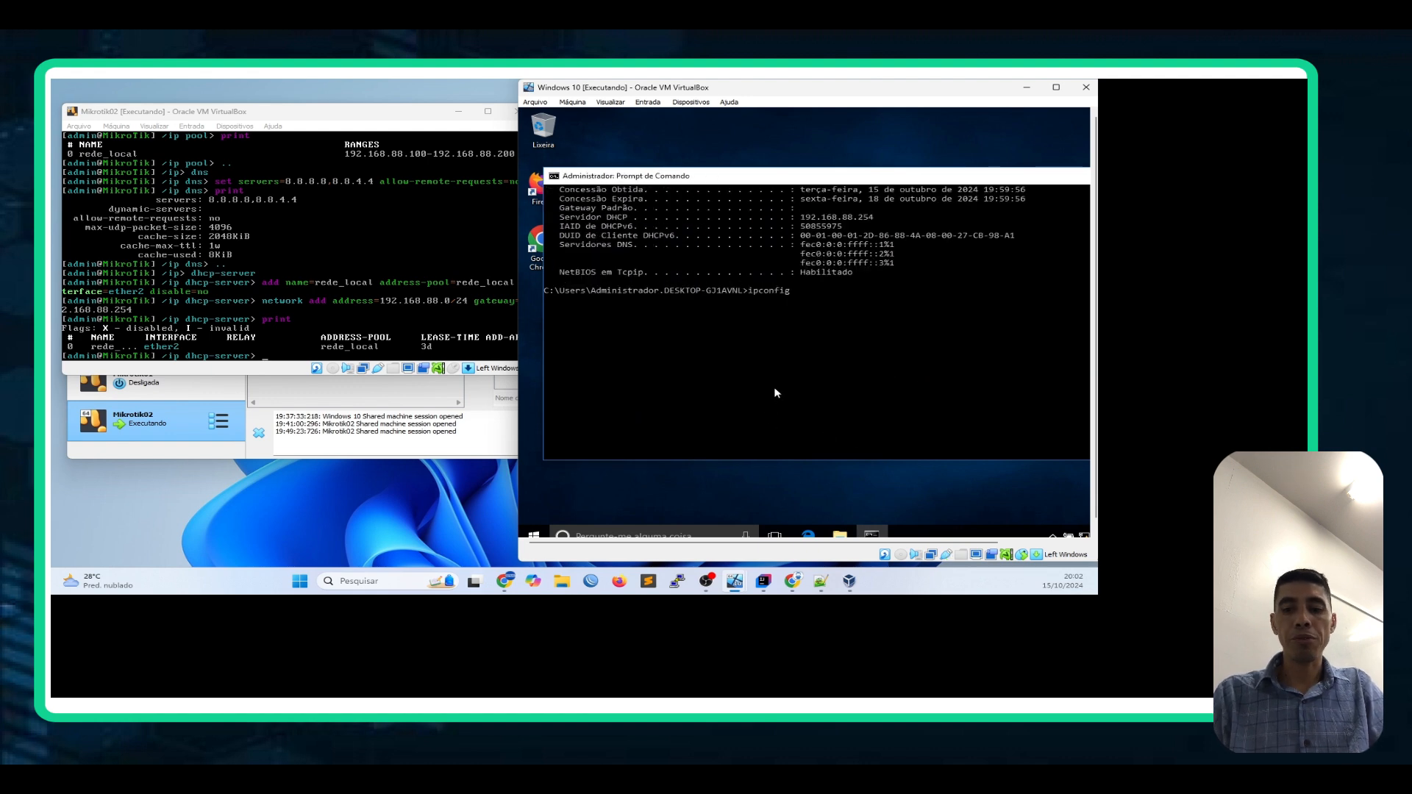
type(" /ren")
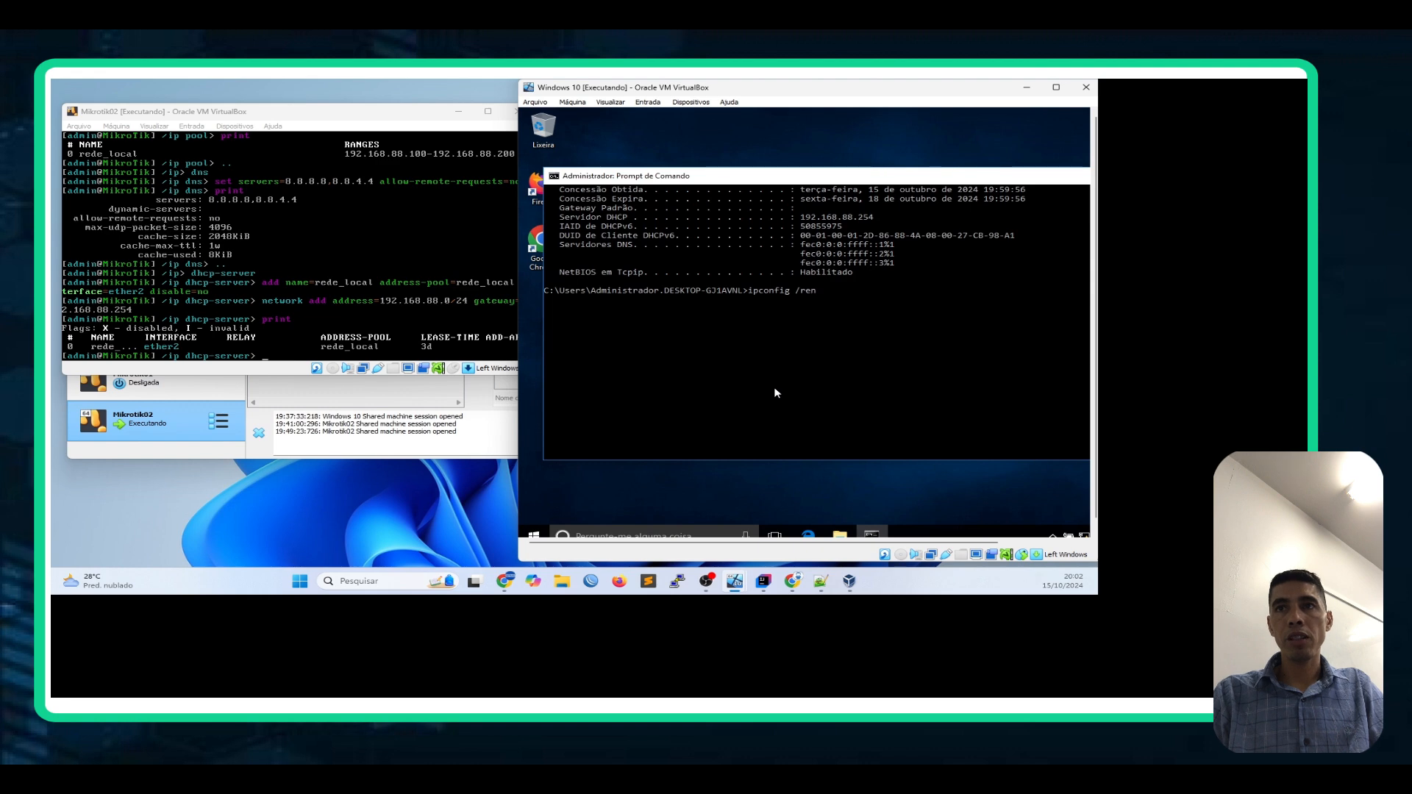
type("lease")
key("Return")
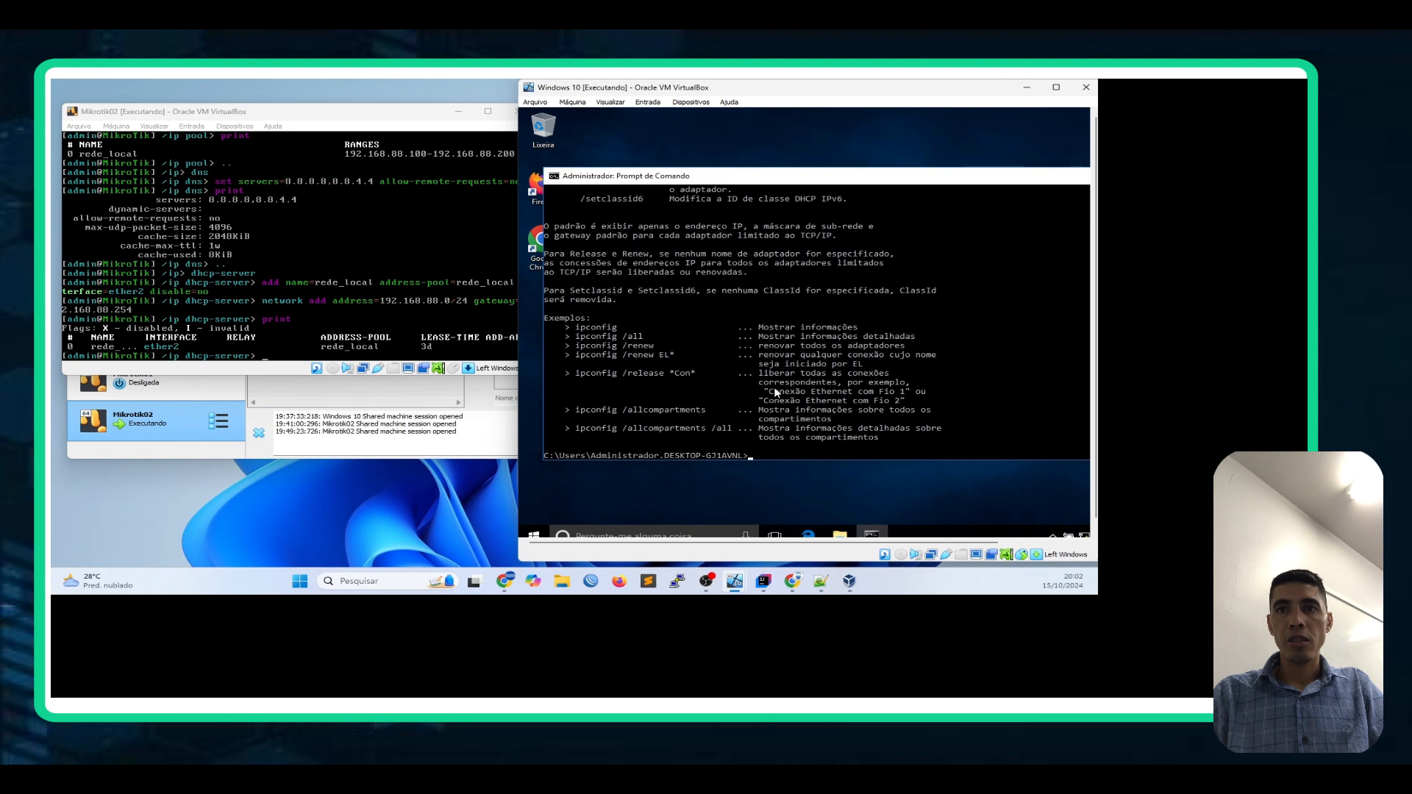
Step: Release the Windows 10 machine's current IP lease with ipconfig /release
type("ipconfig /release")
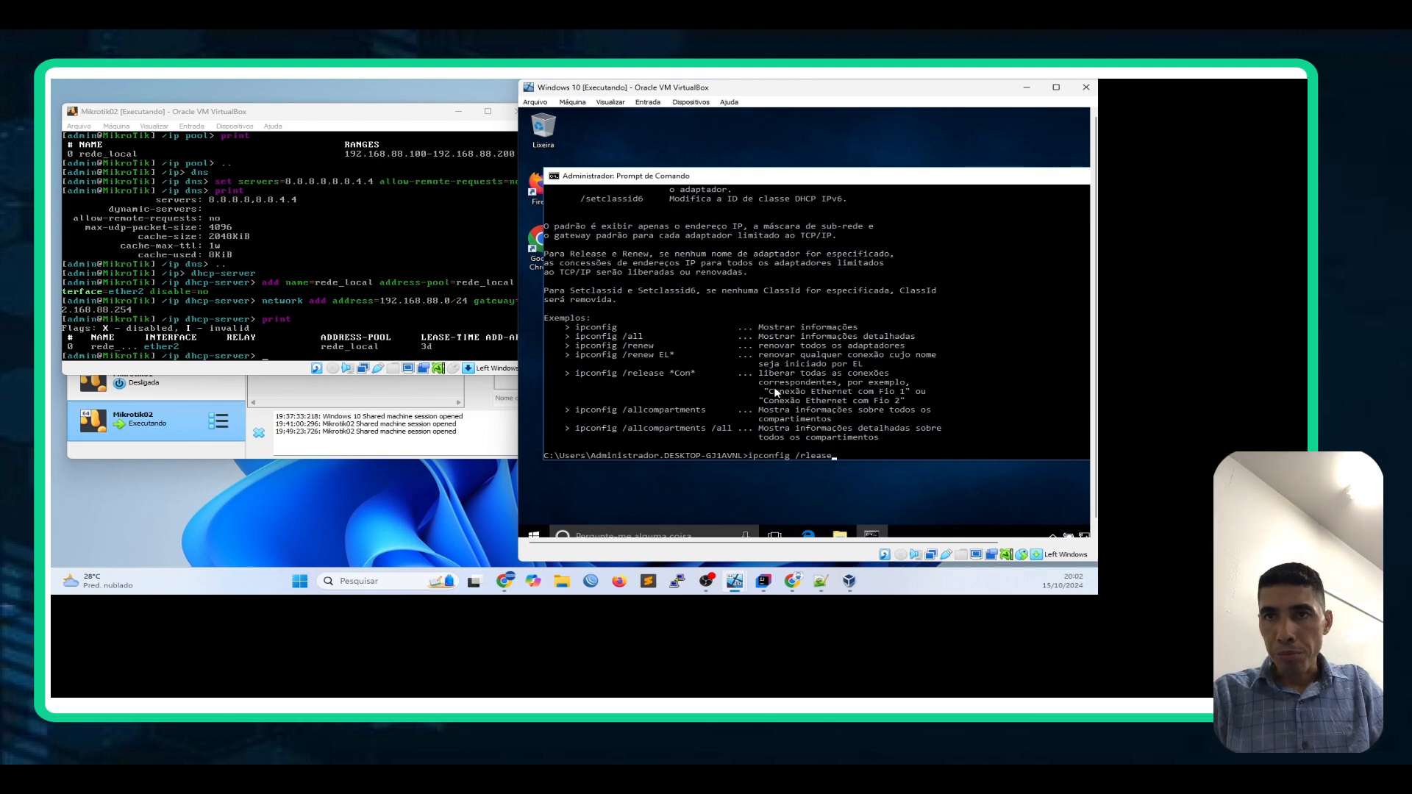
key("BackSpace")
key("BackSpace")
key("BackSpace")
key("BackSpace")
key("BackSpace")
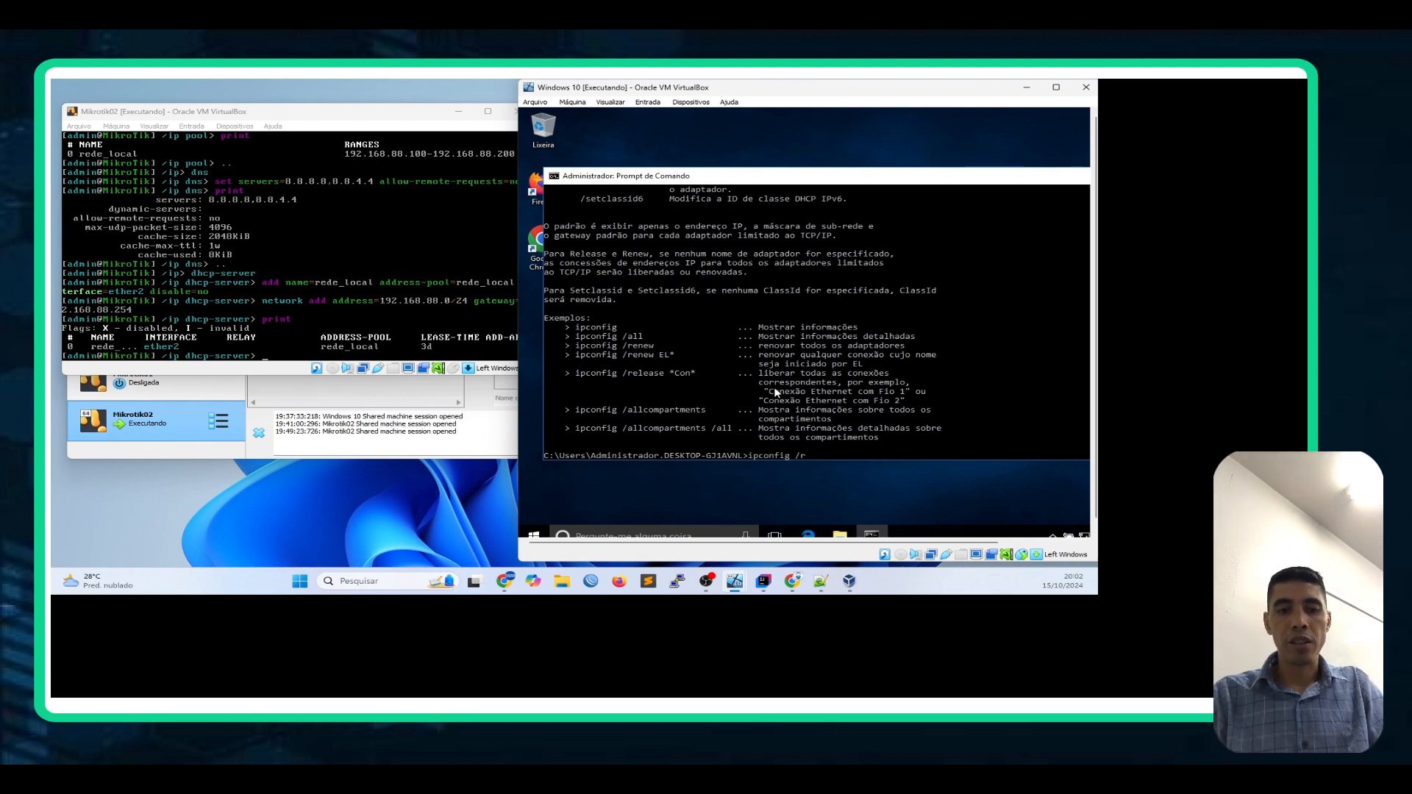
type("lease")
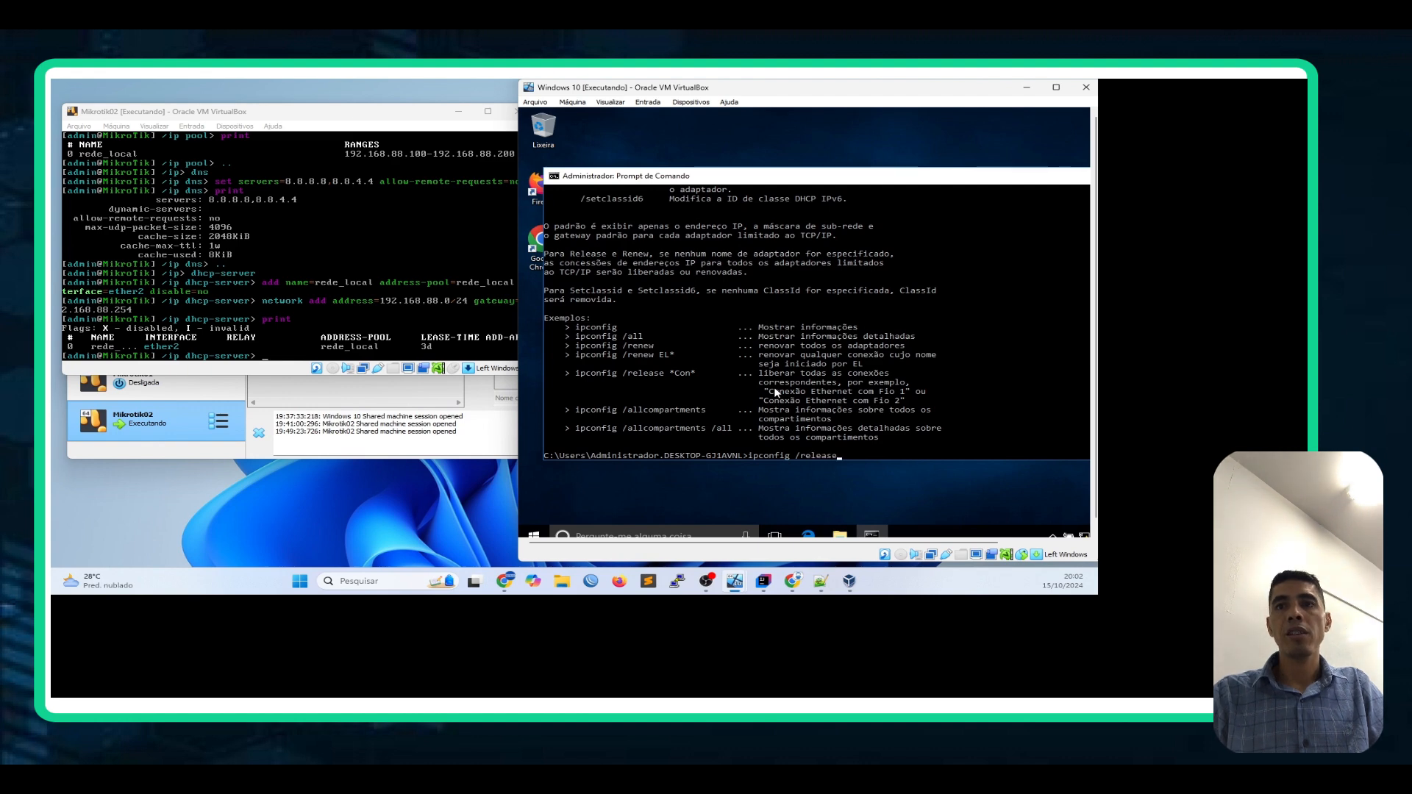
key("Return")
Step: Request a new IP lease for the Windows 10 machine with ipconfig /renew
key("Up")
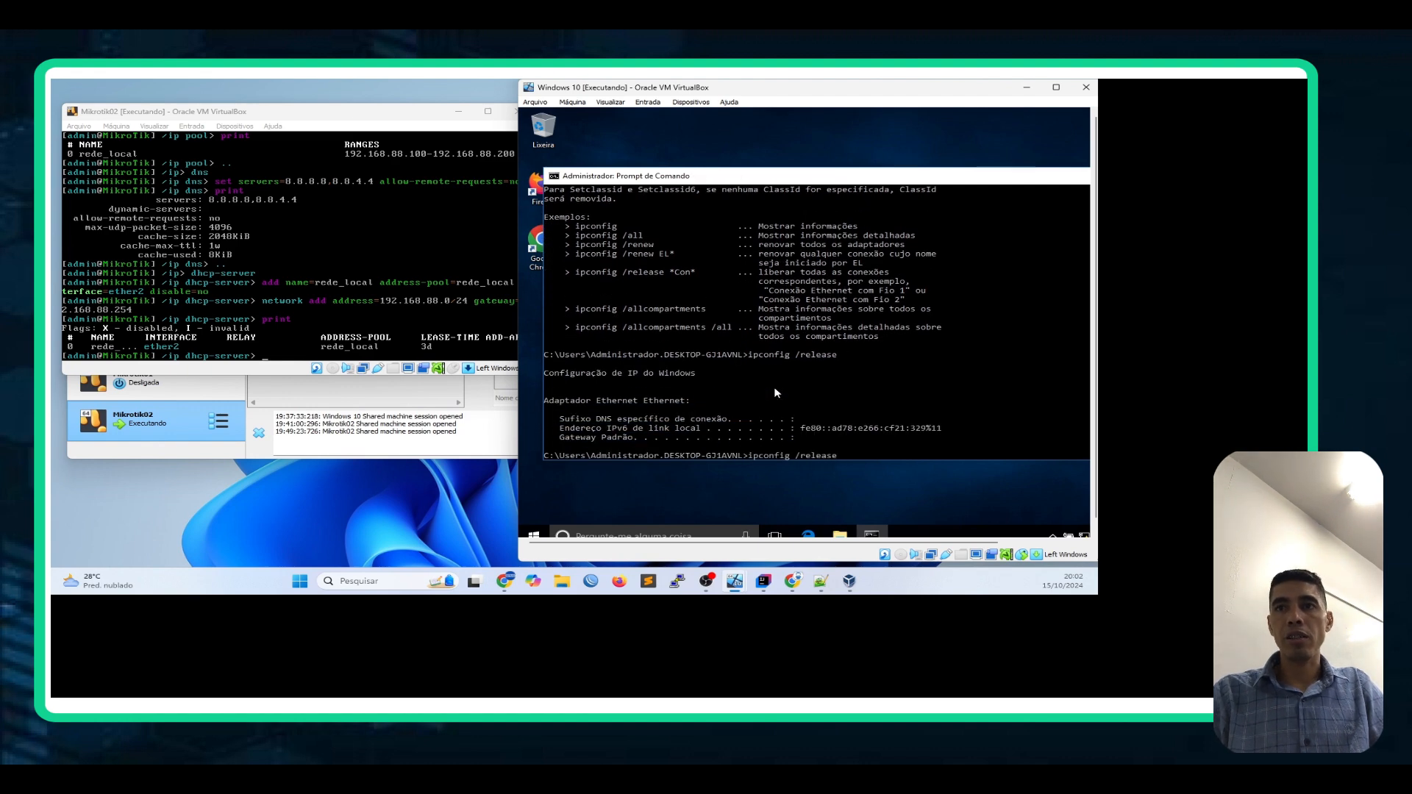
key("BackSpace")
key("BackSpace")
key("BackSpace")
key("BackSpace")
key("BackSpace")
type("new")
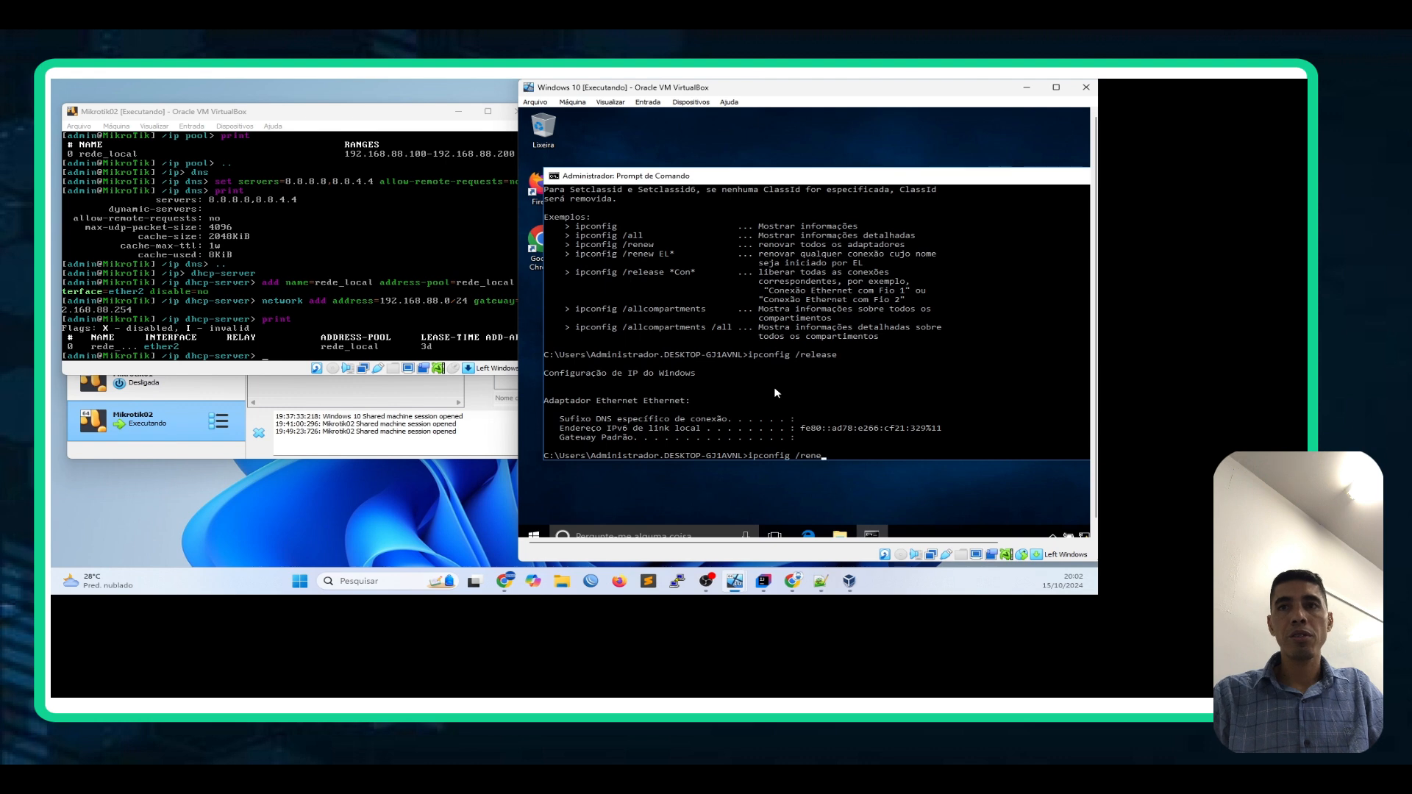
key("Return")
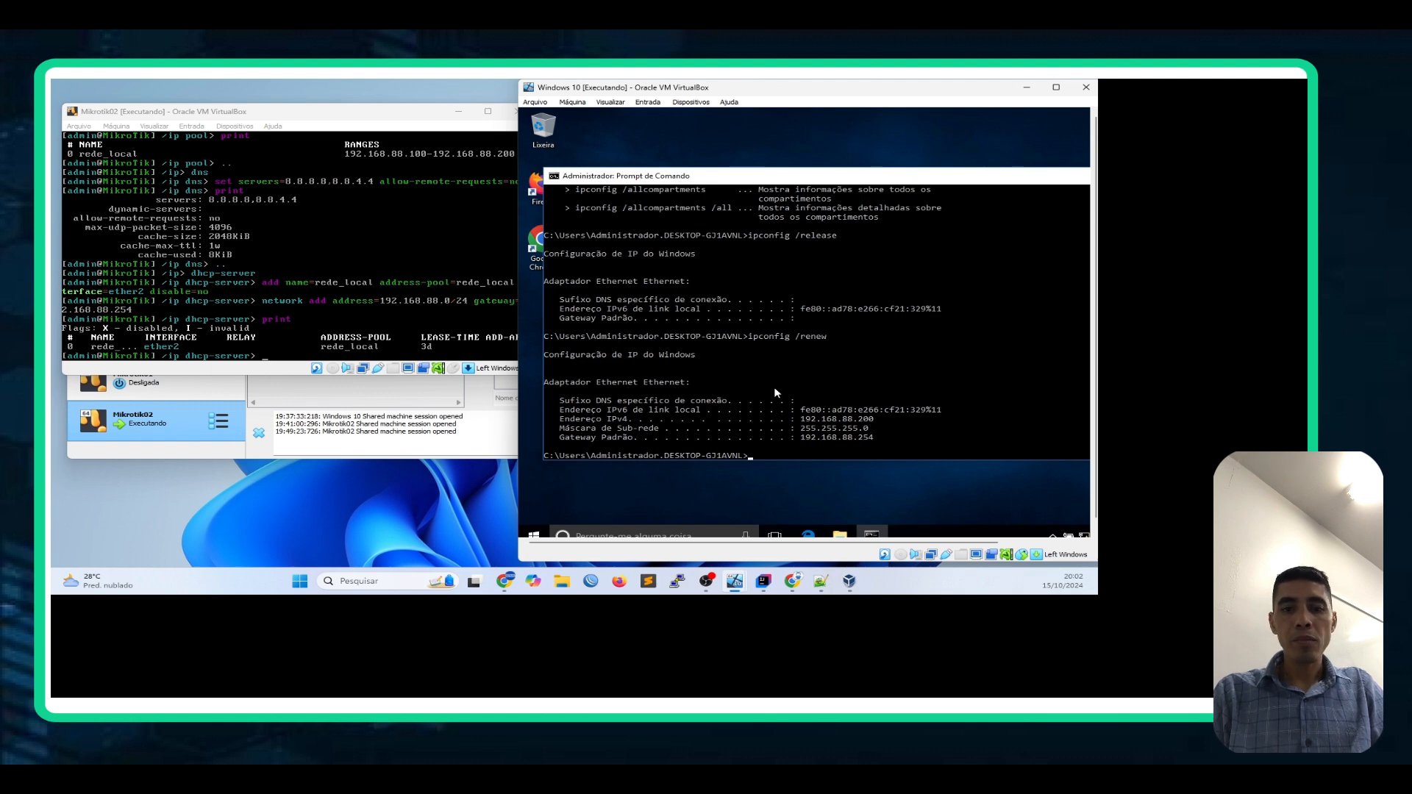
Step: Display the Windows 10 machine's full IP configuration with ipconfig /all
type("ip")
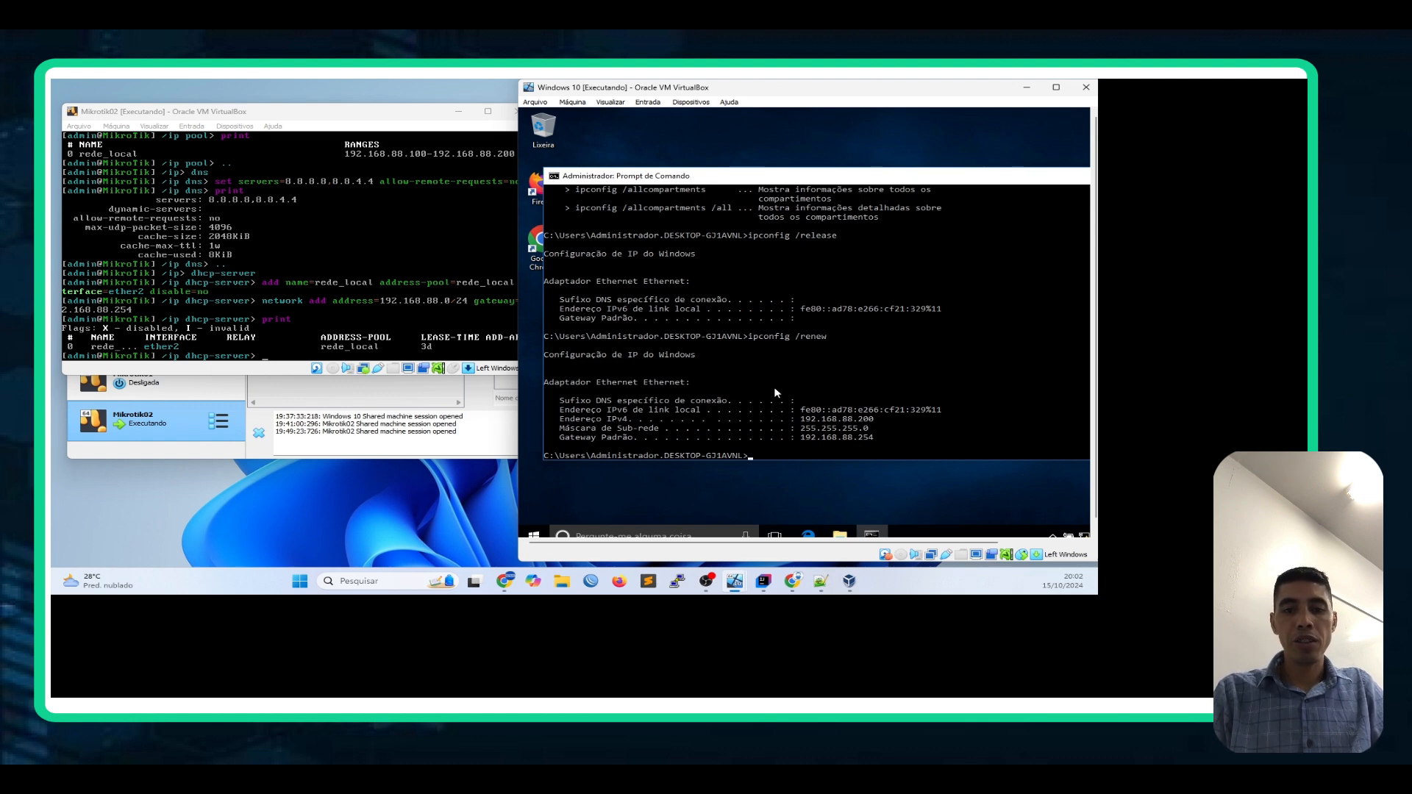
type("confog")
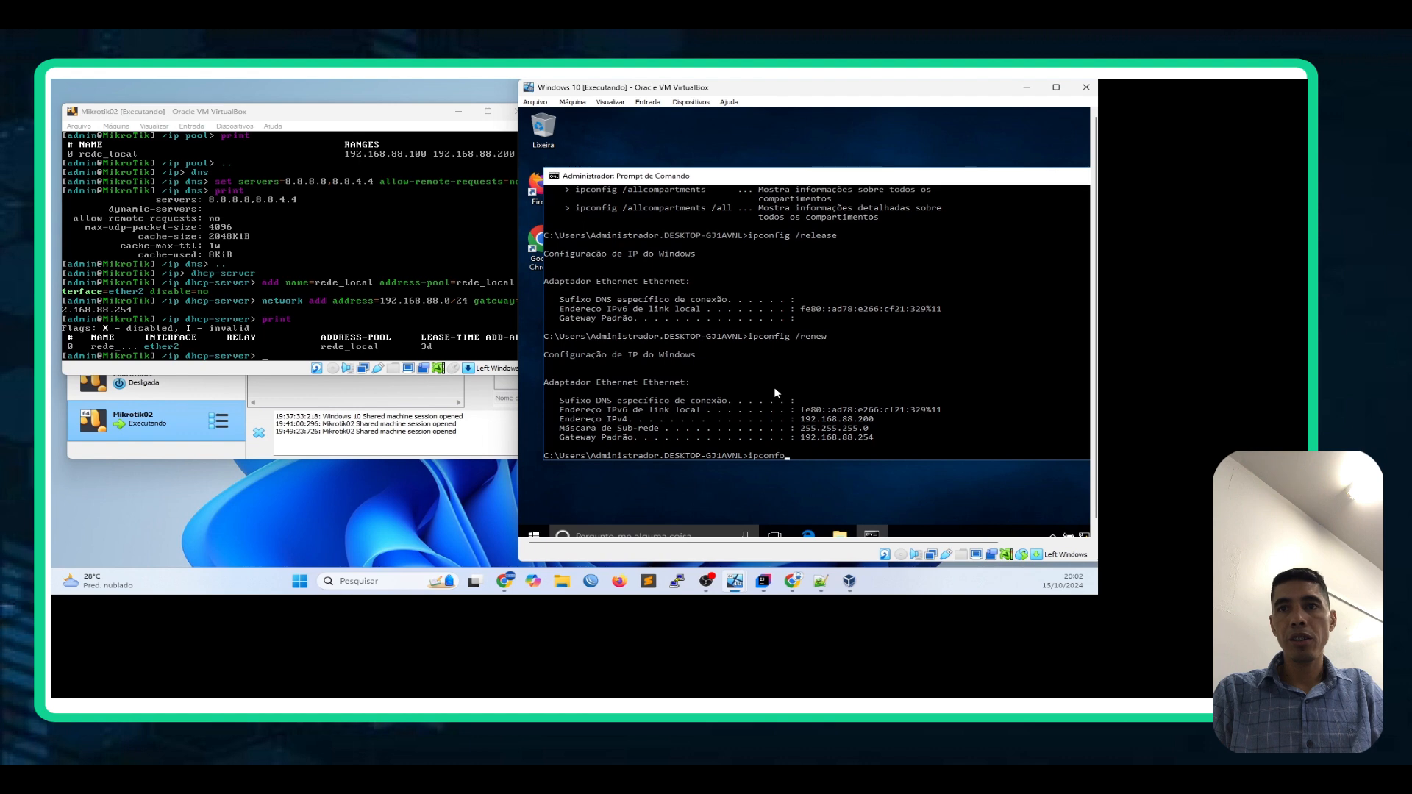
key("BackSpace")
key("BackSpace")
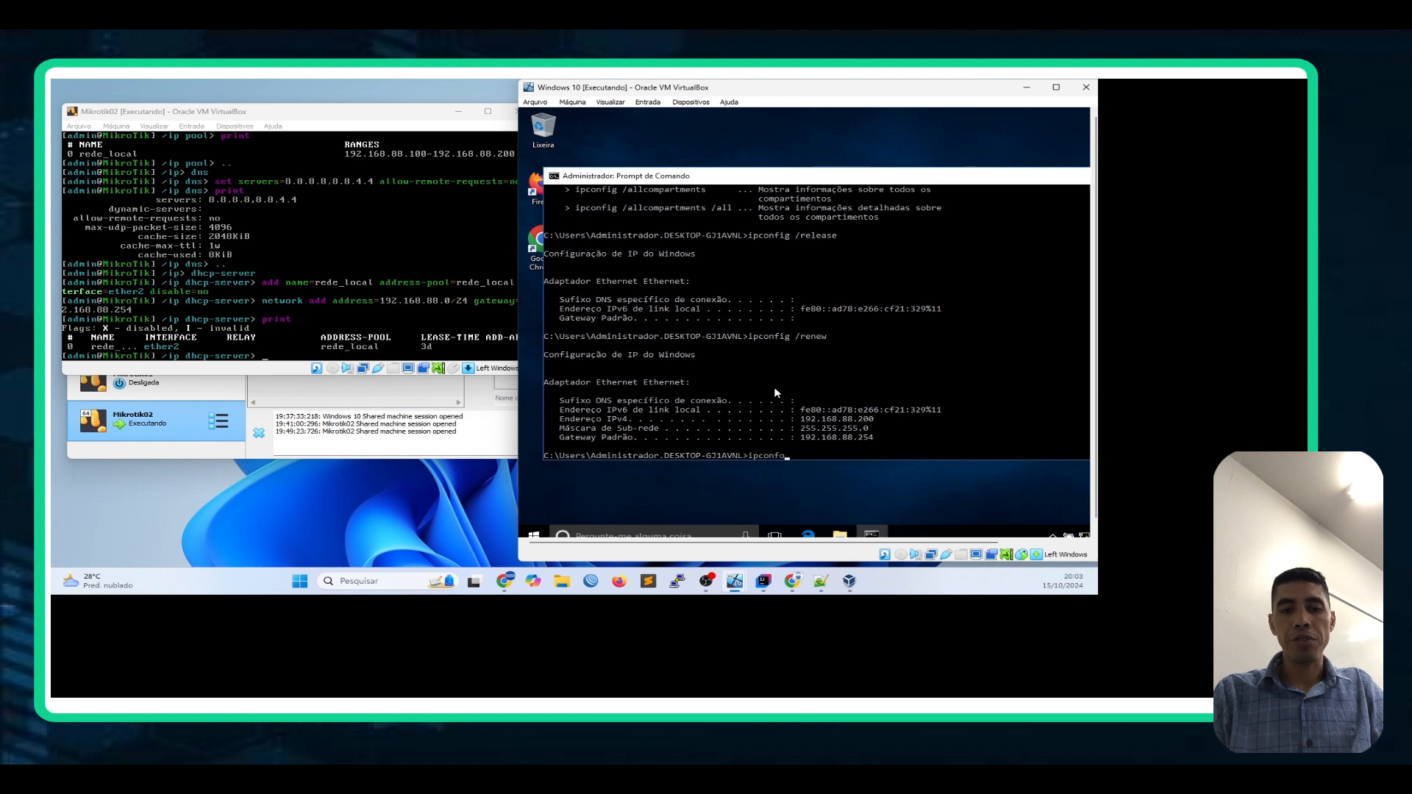
key("BackSpace")
type("ig /all")
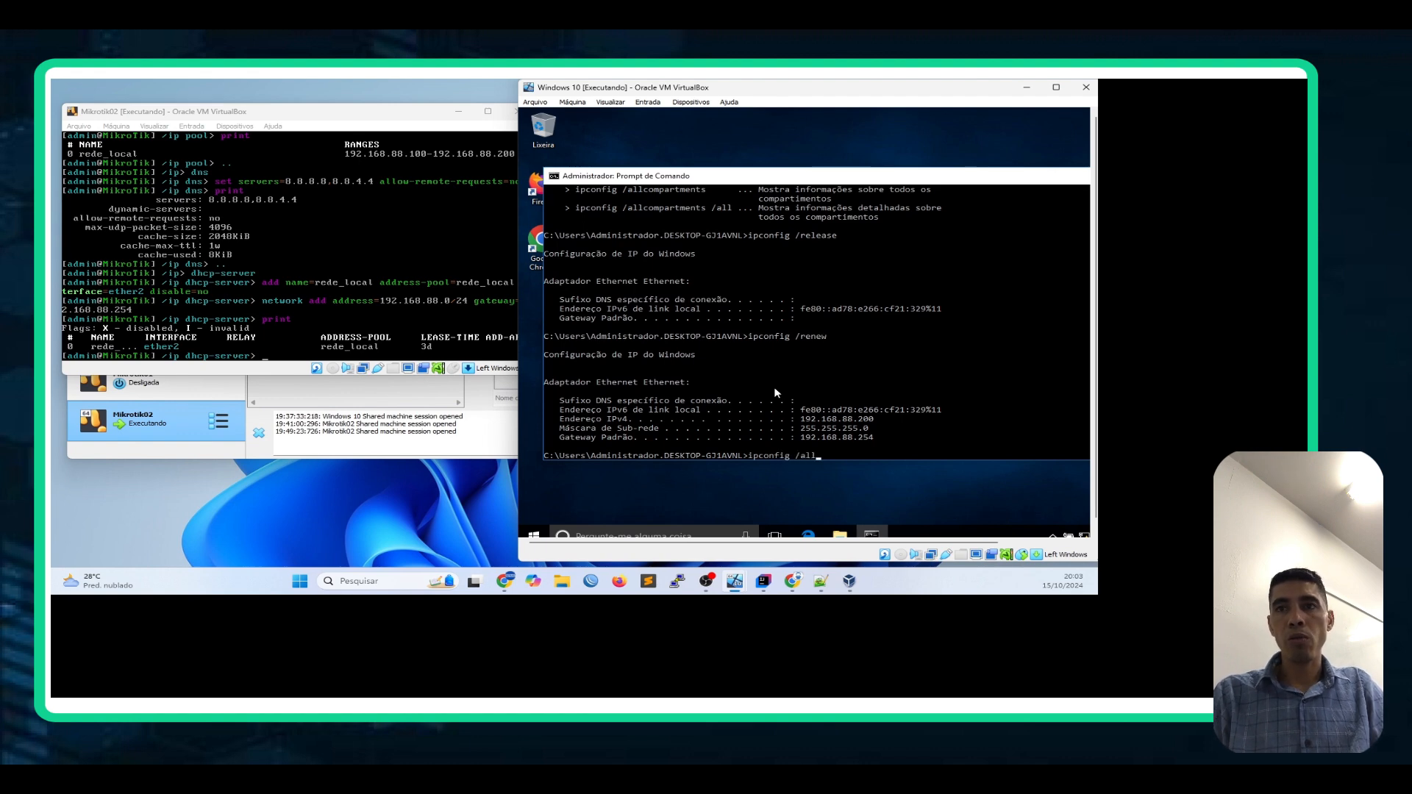
key("Return")
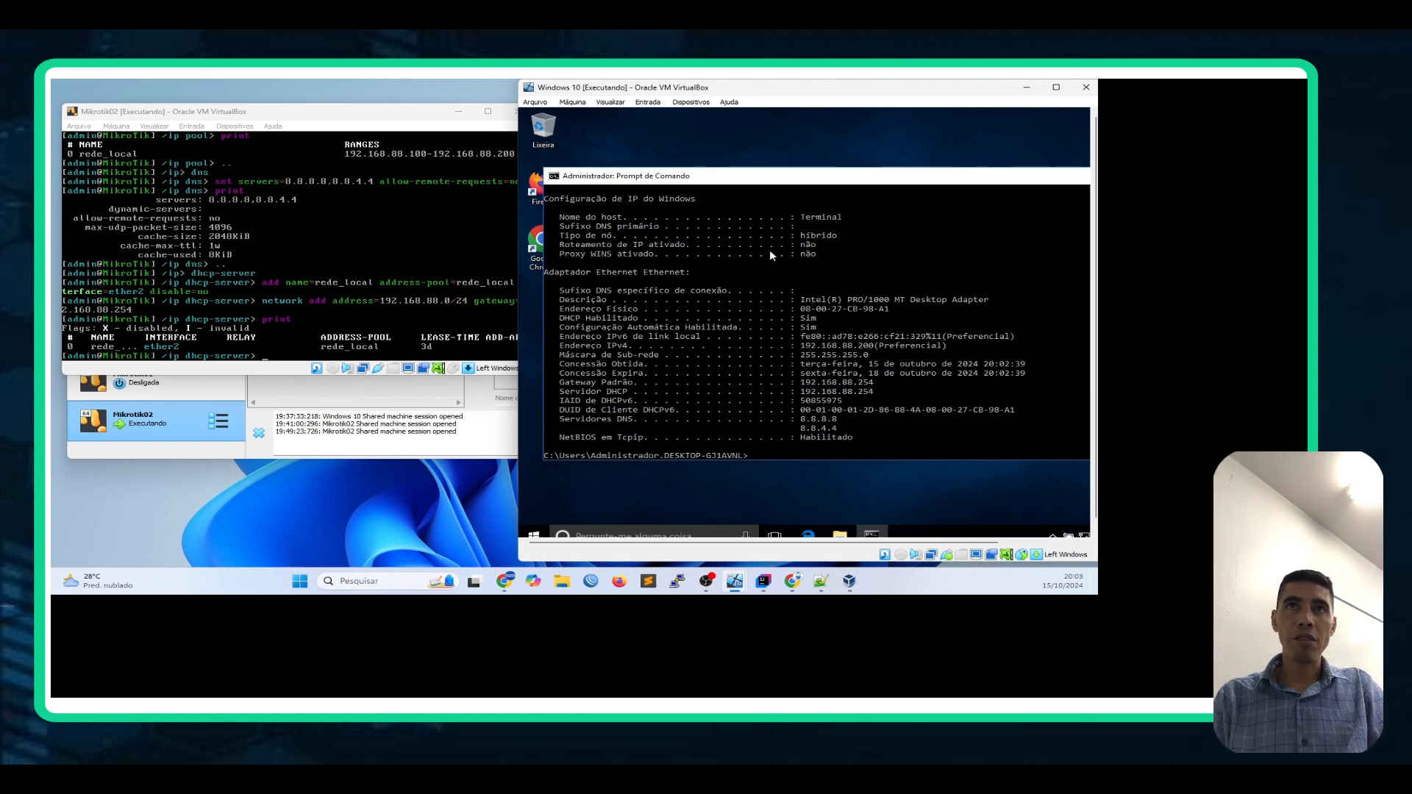
left_click(777, 272)
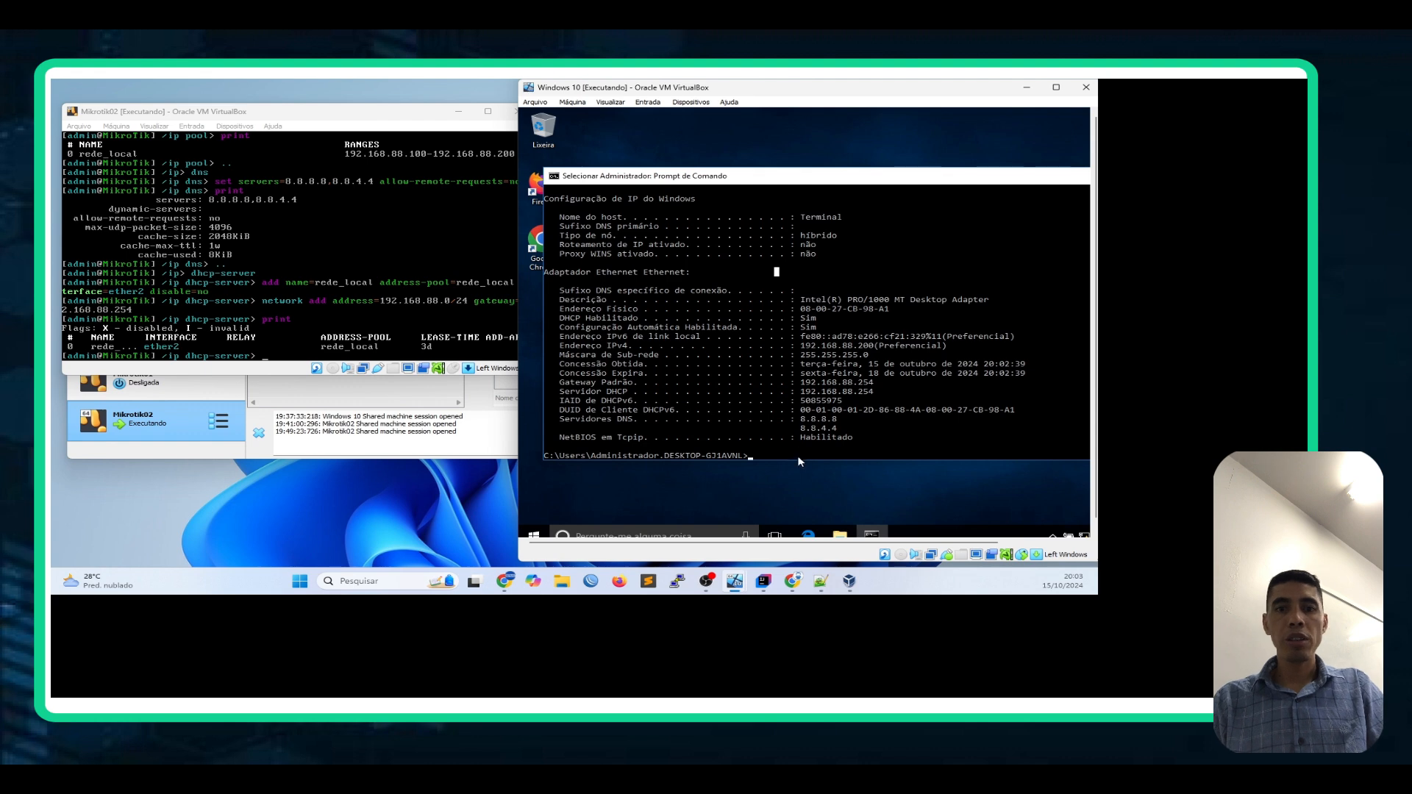
key("Escape")
Step: Ping the router's gateway address 192.168.88.254 from the Windows 10 command prompt
type("ping ")
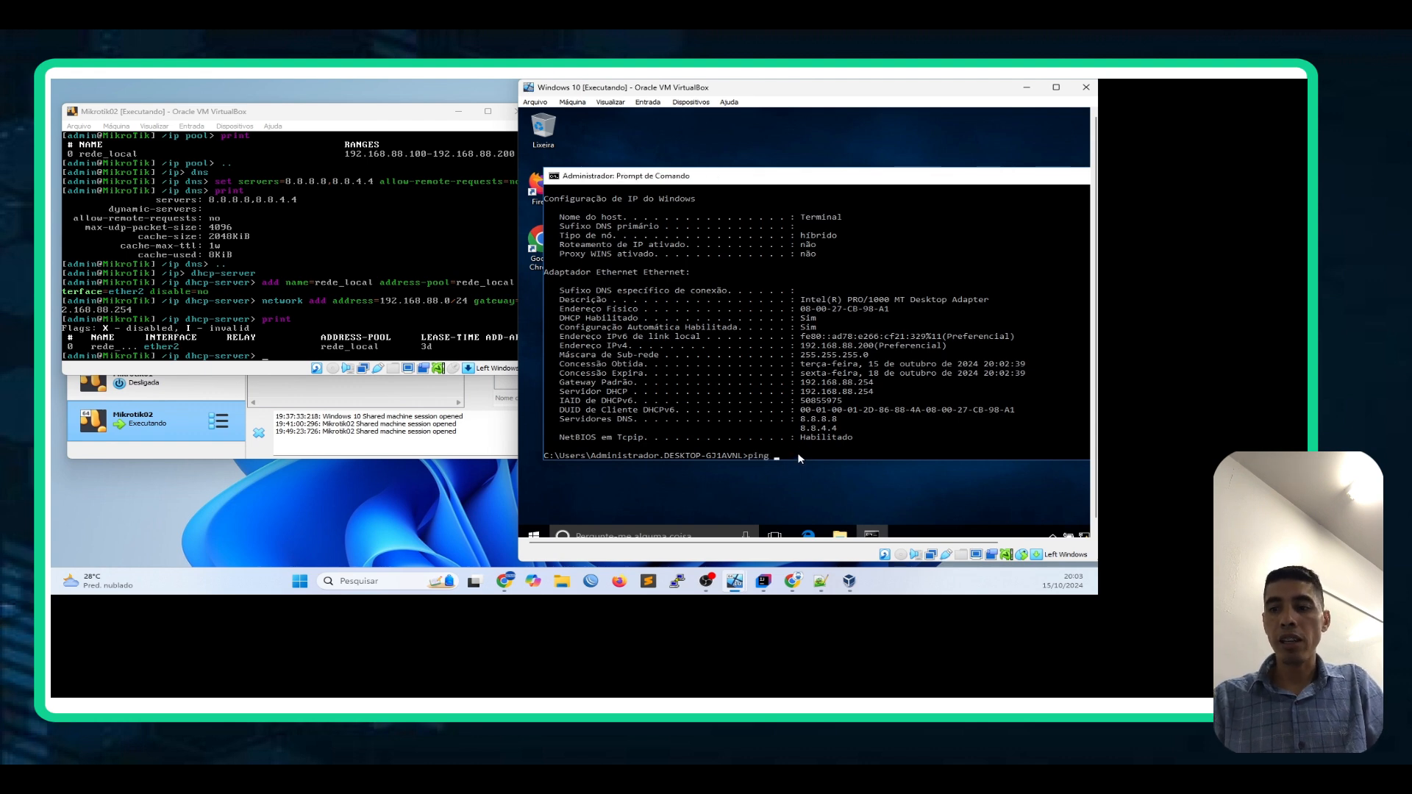
type("192")
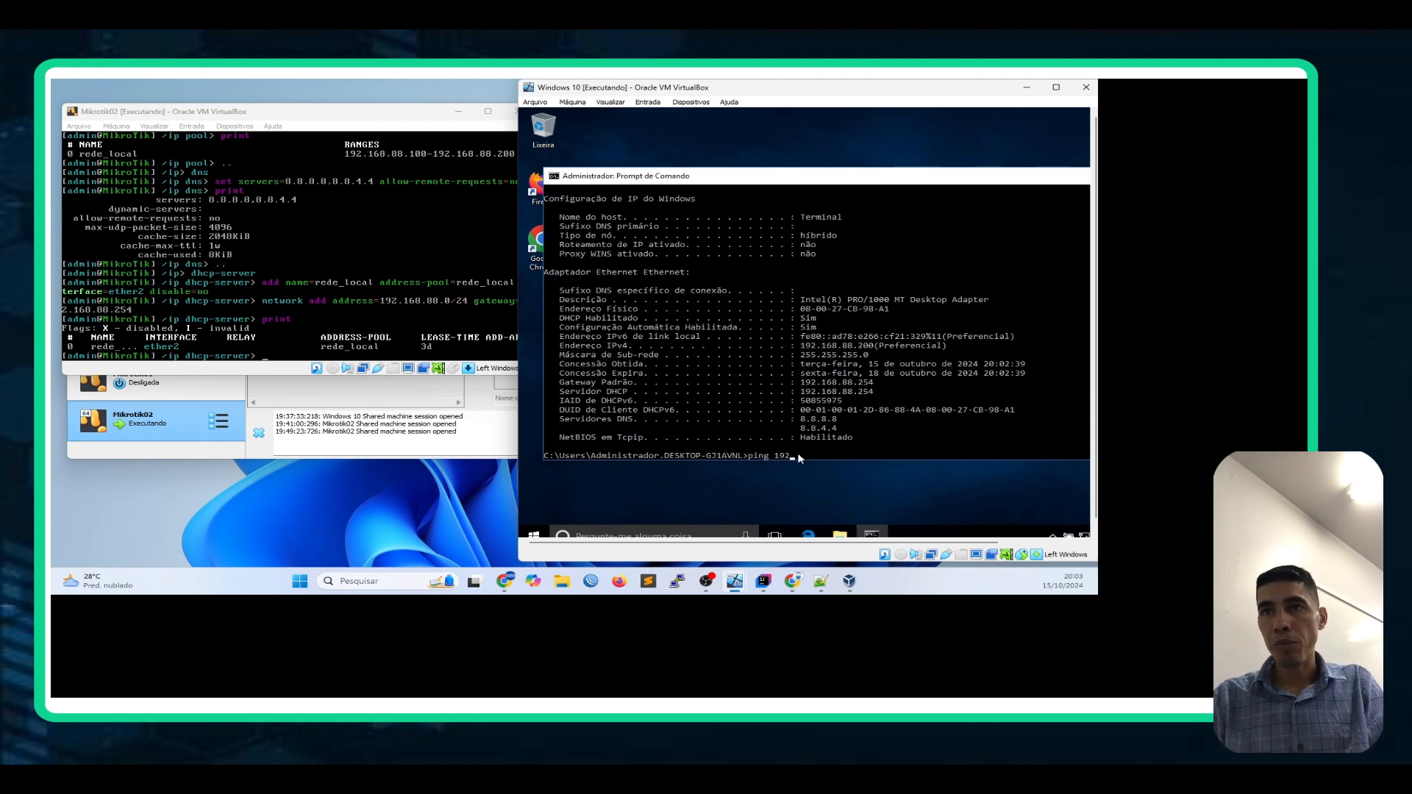
scroll(857, 441, "up", 2)
scroll(850, 444, "down", 2)
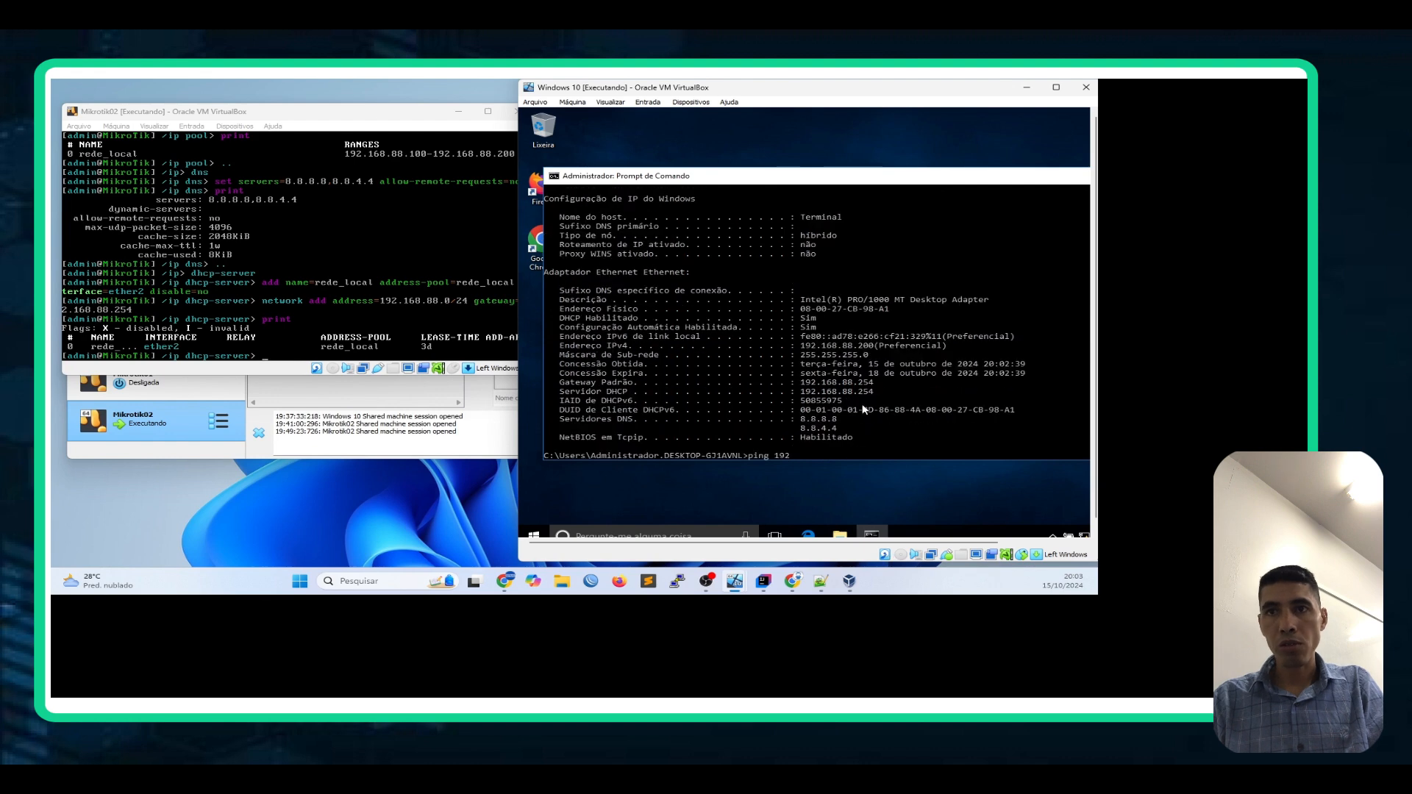
type(".1")
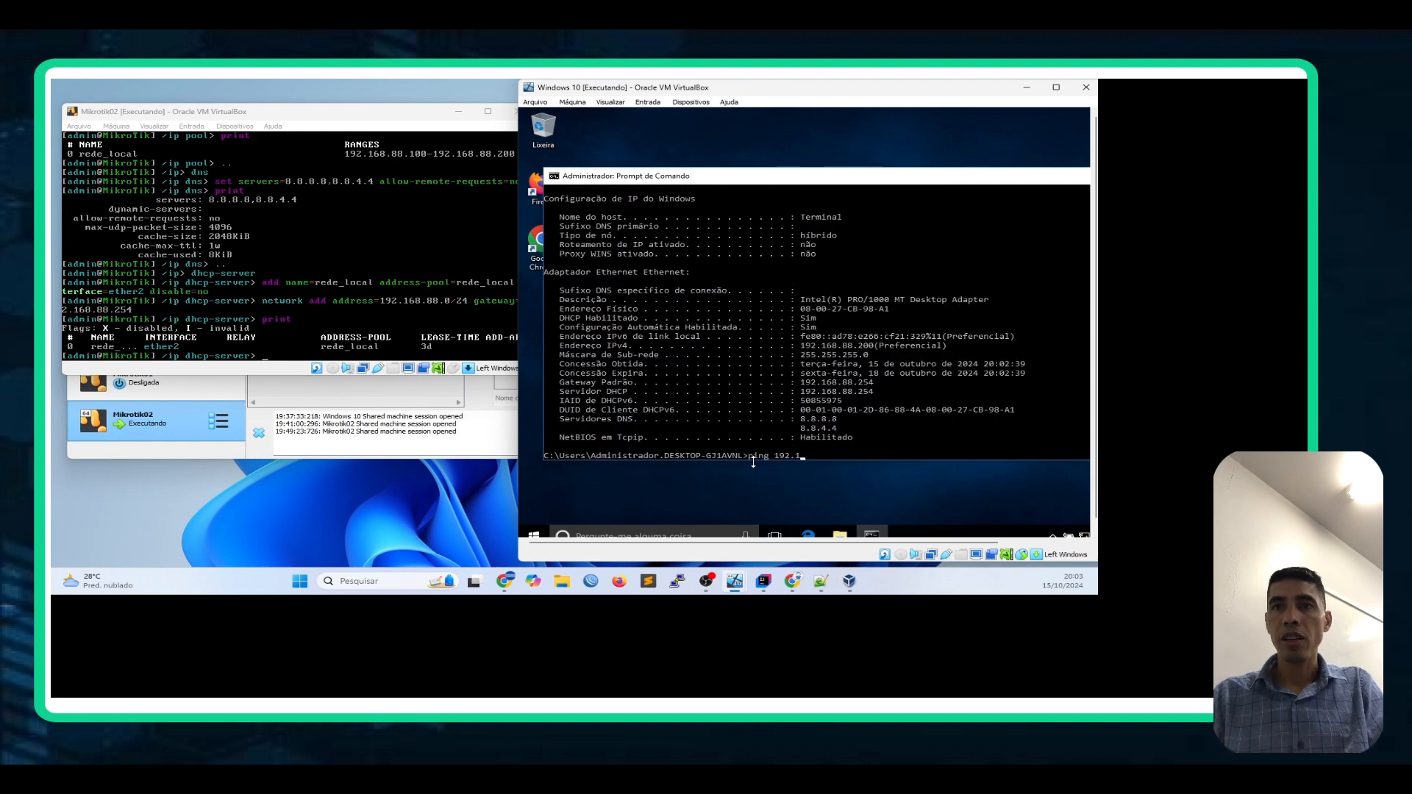
type("68.88")
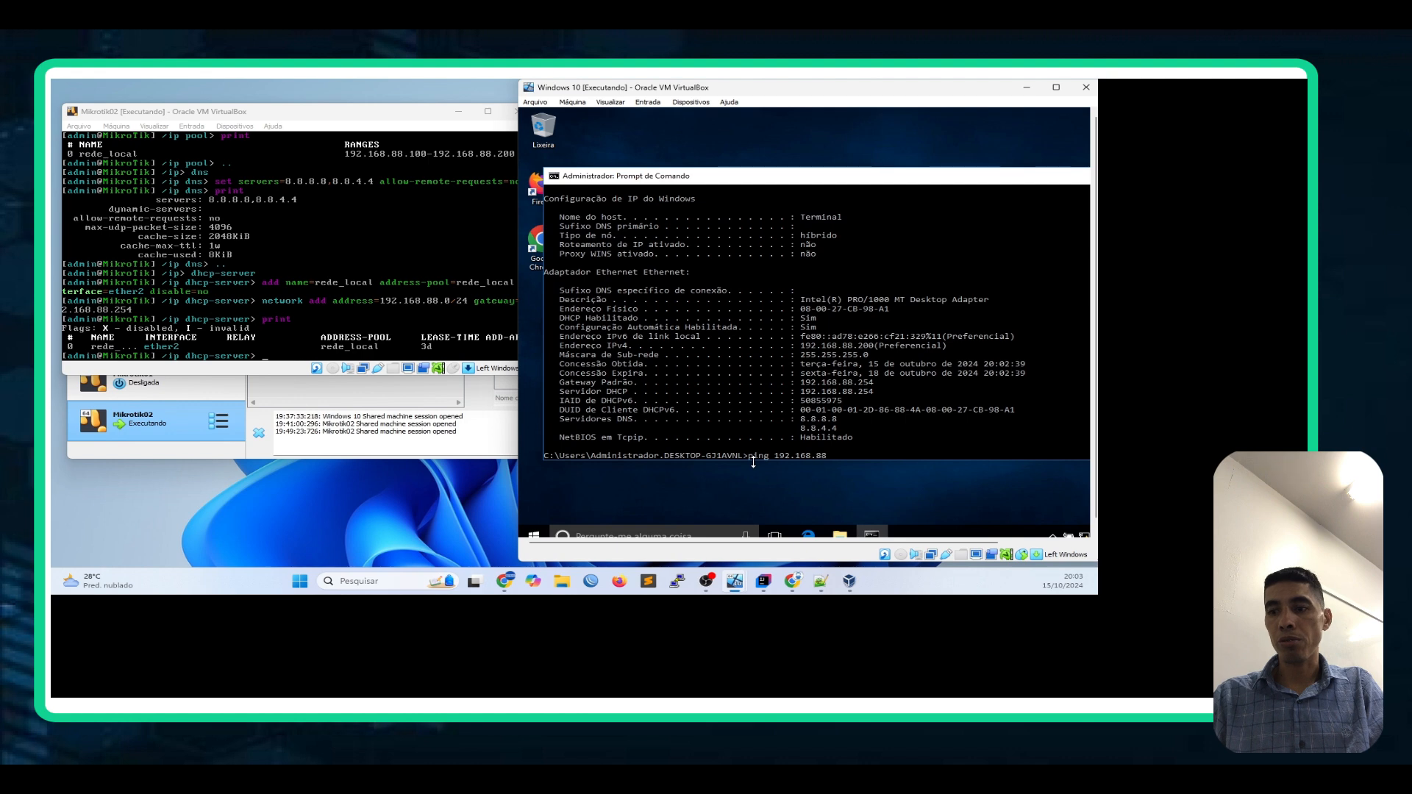
type(".254")
key("Return")
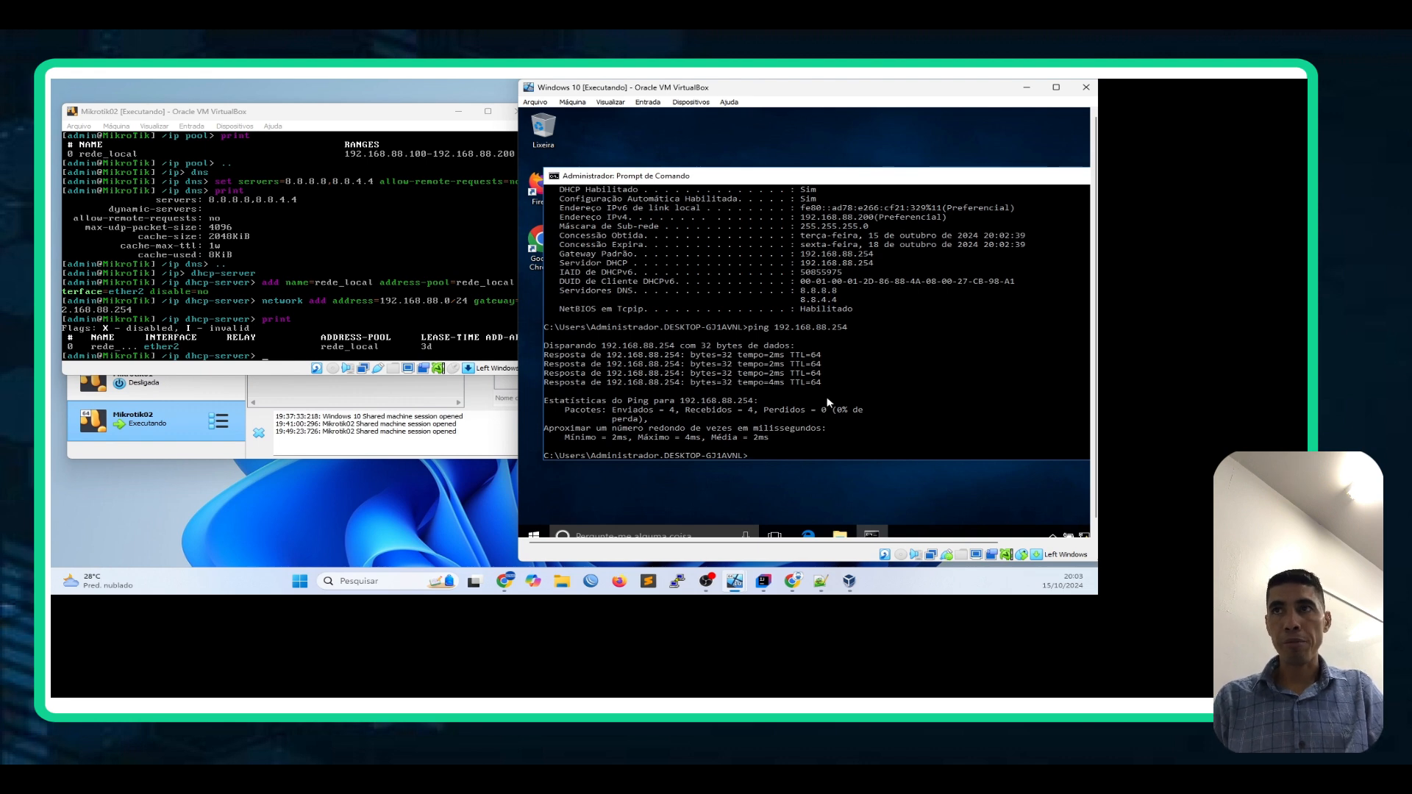
Step: Minimize the command prompt and launch Google Chrome on the Windows 10 machine
left_click_drag(1080, 178, 939, 178)
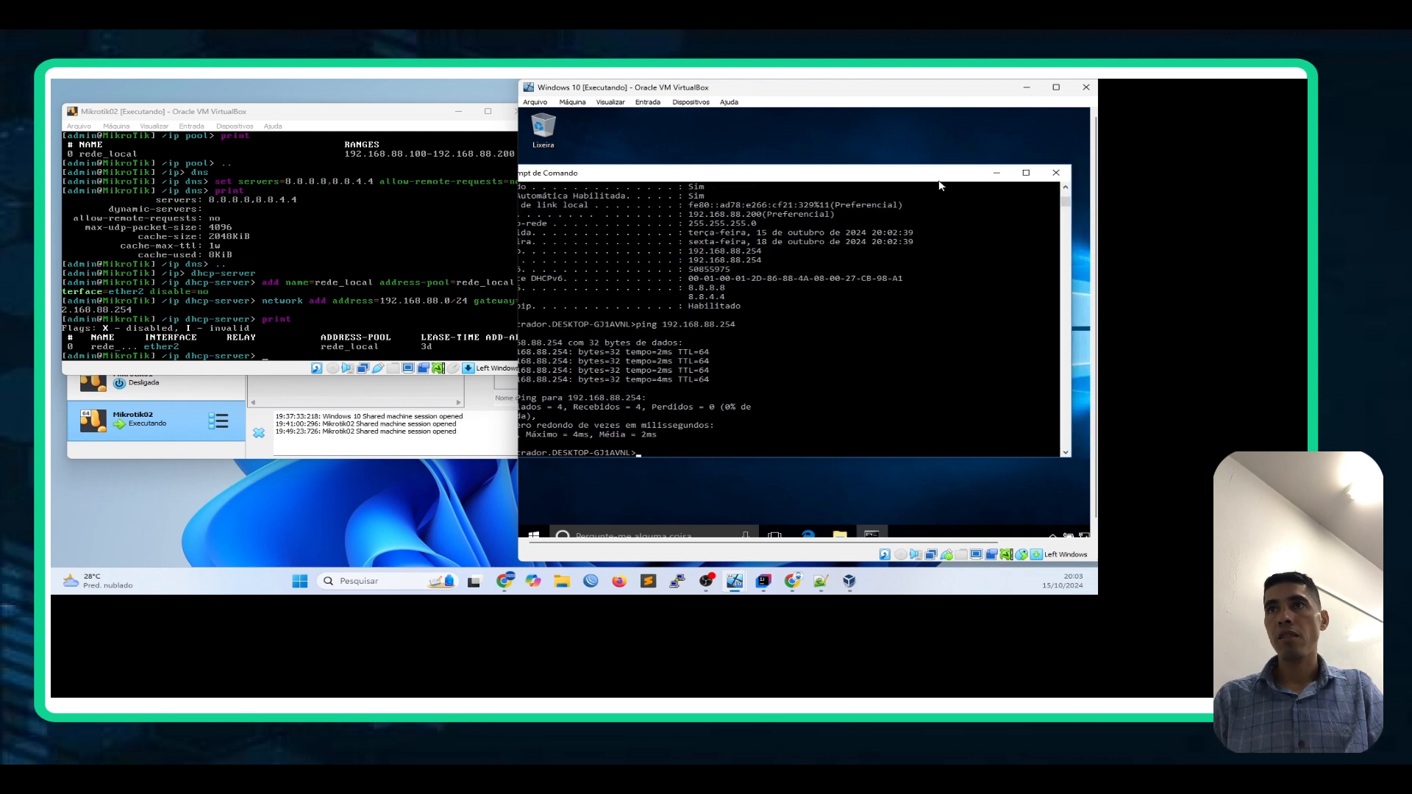
left_click(992, 175)
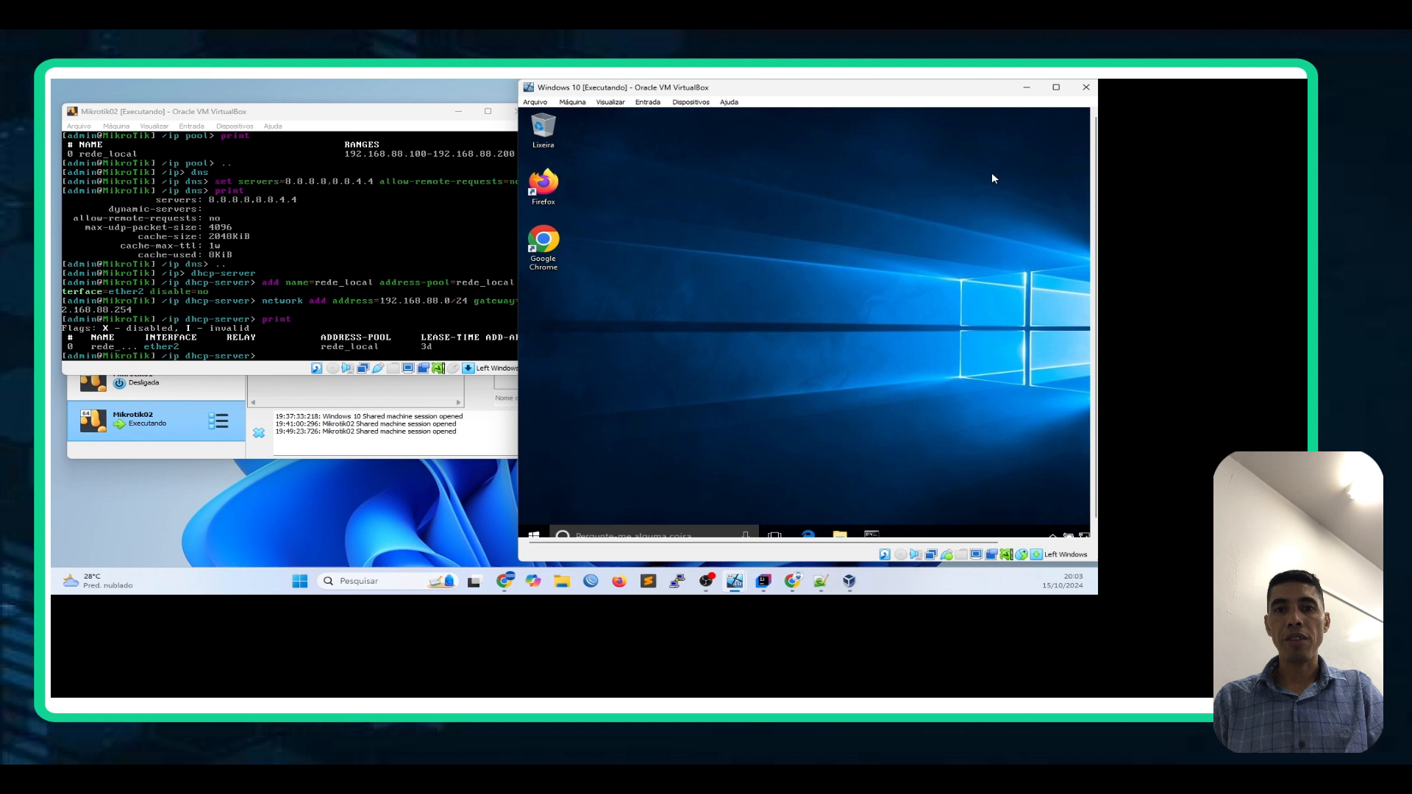
double_click(555, 253)
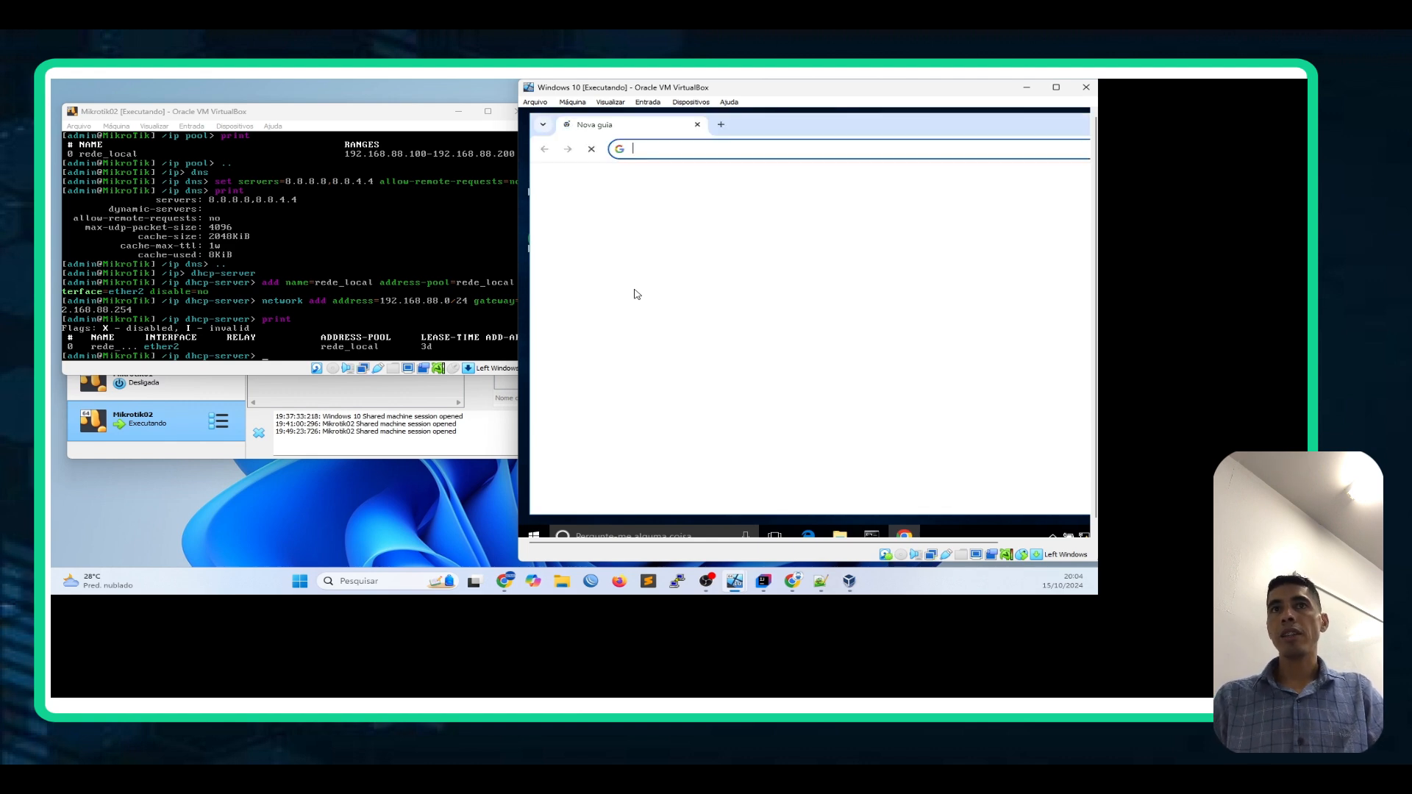
Step: Load the router's web interface in the browser at 192.168.88.254
left_click(685, 153)
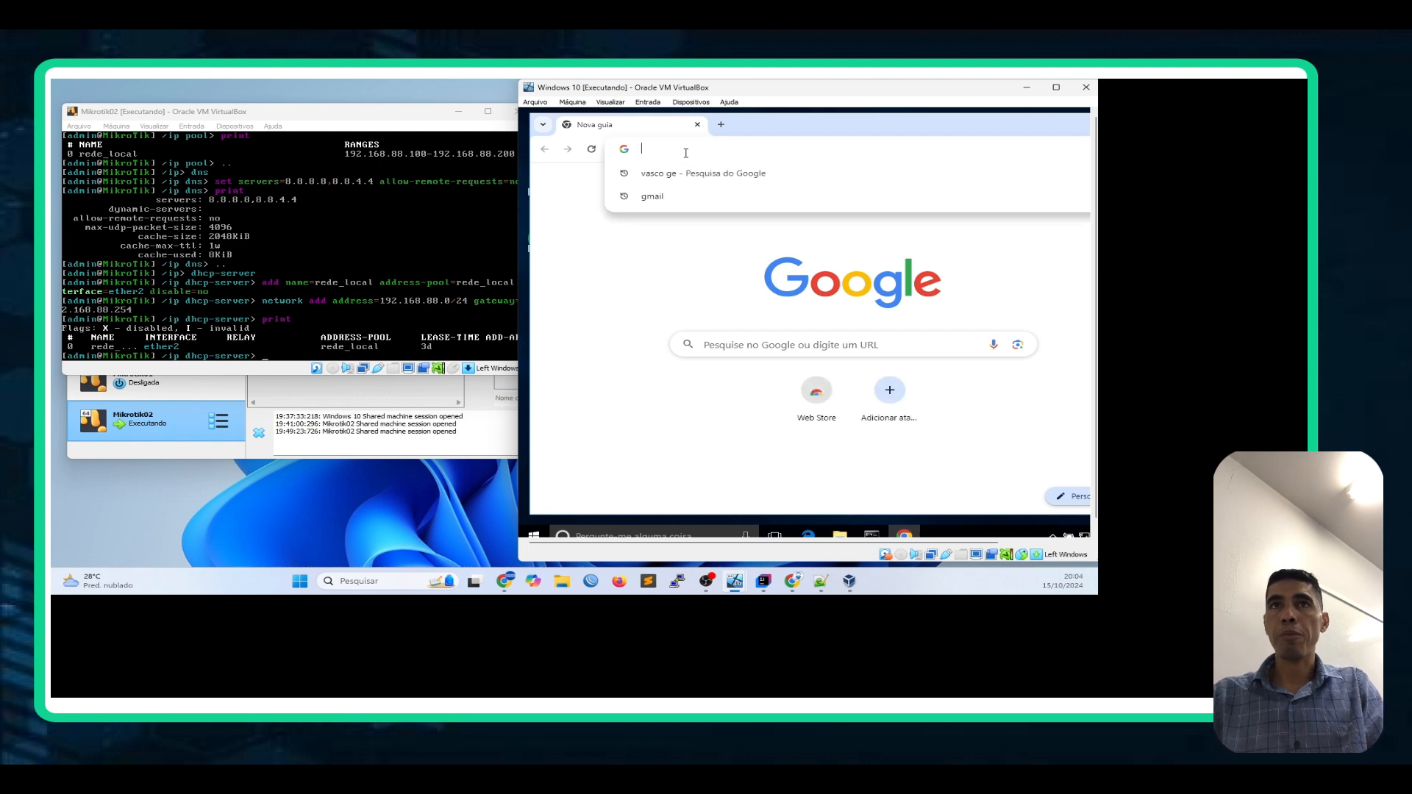
type("192.1")
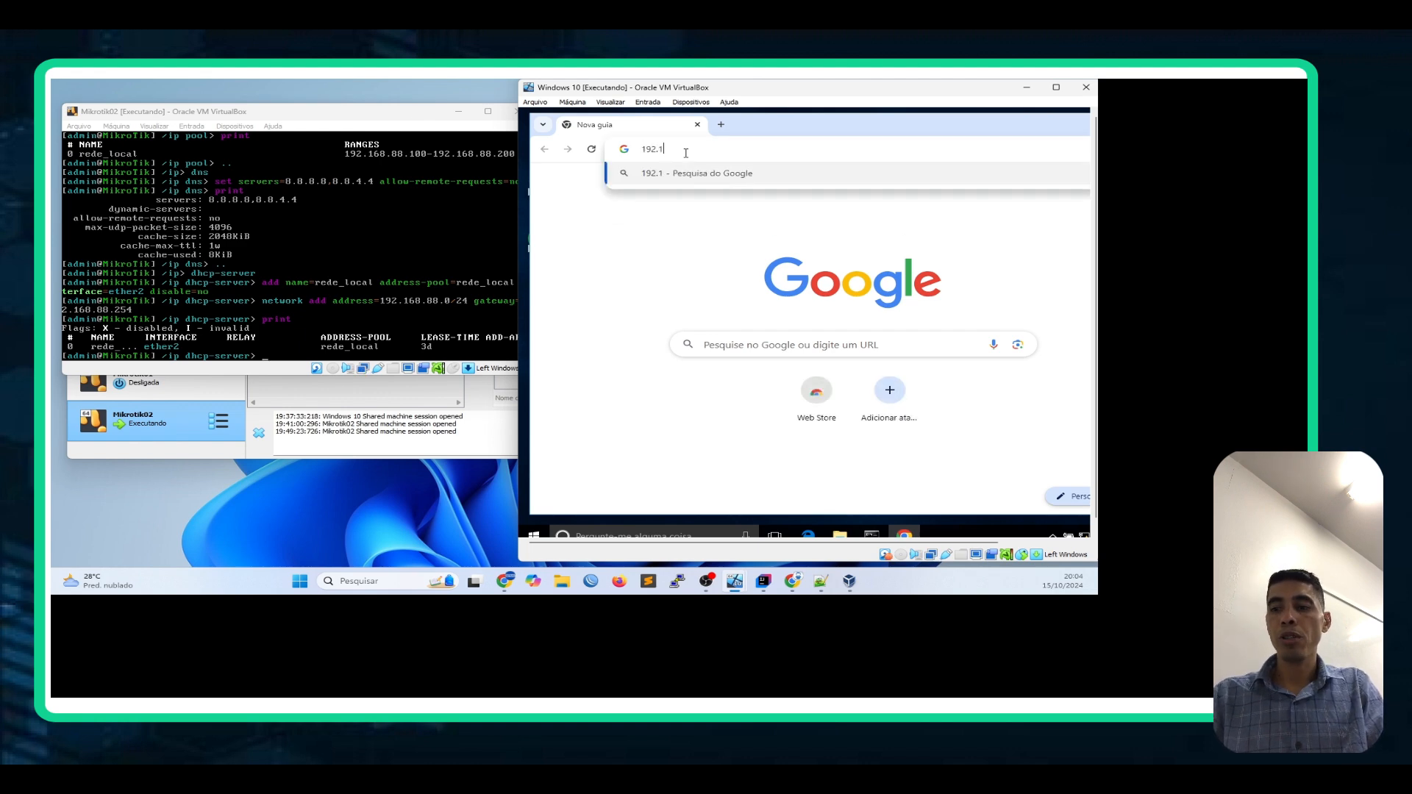
type("68..88")
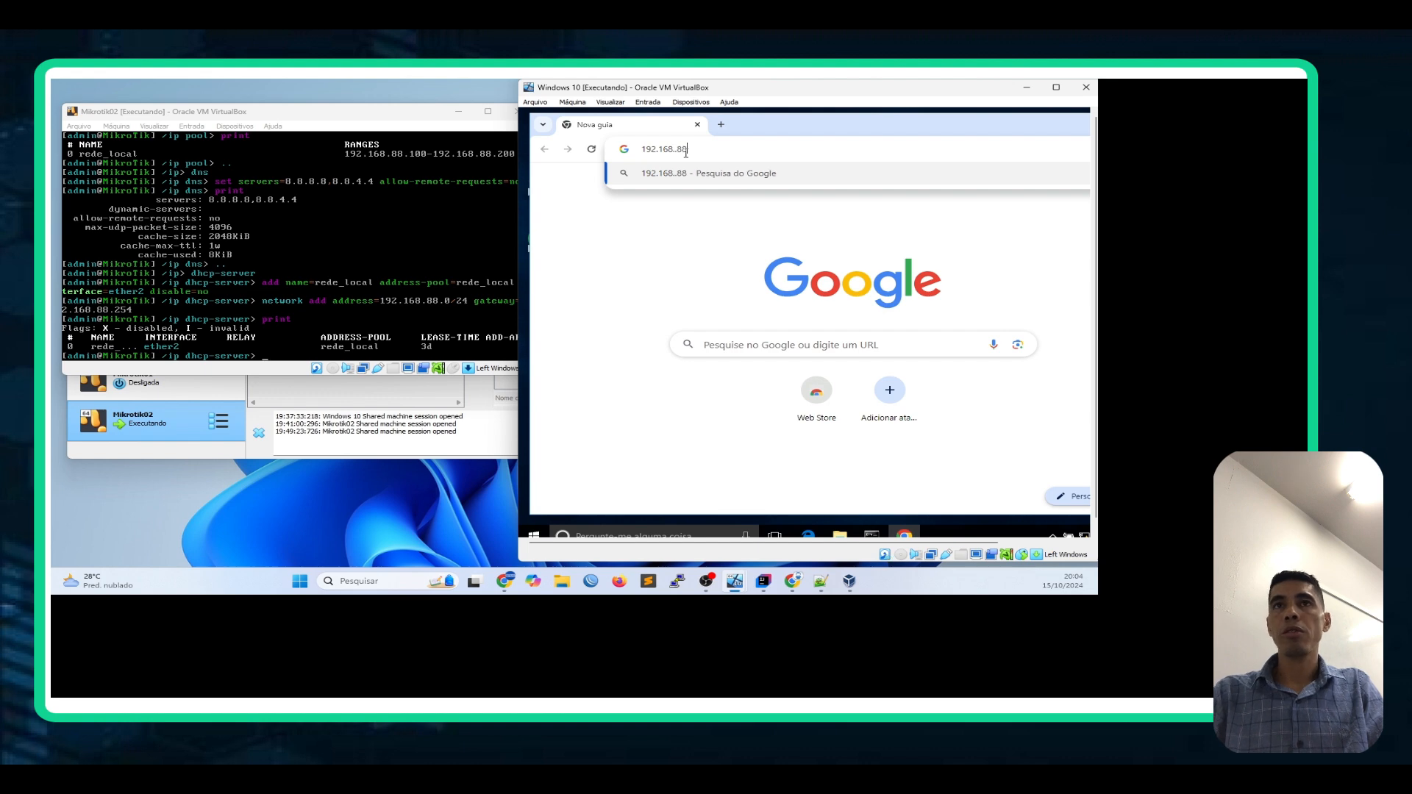
key("BackSpace")
key("BackSpace")
key("BackSpace")
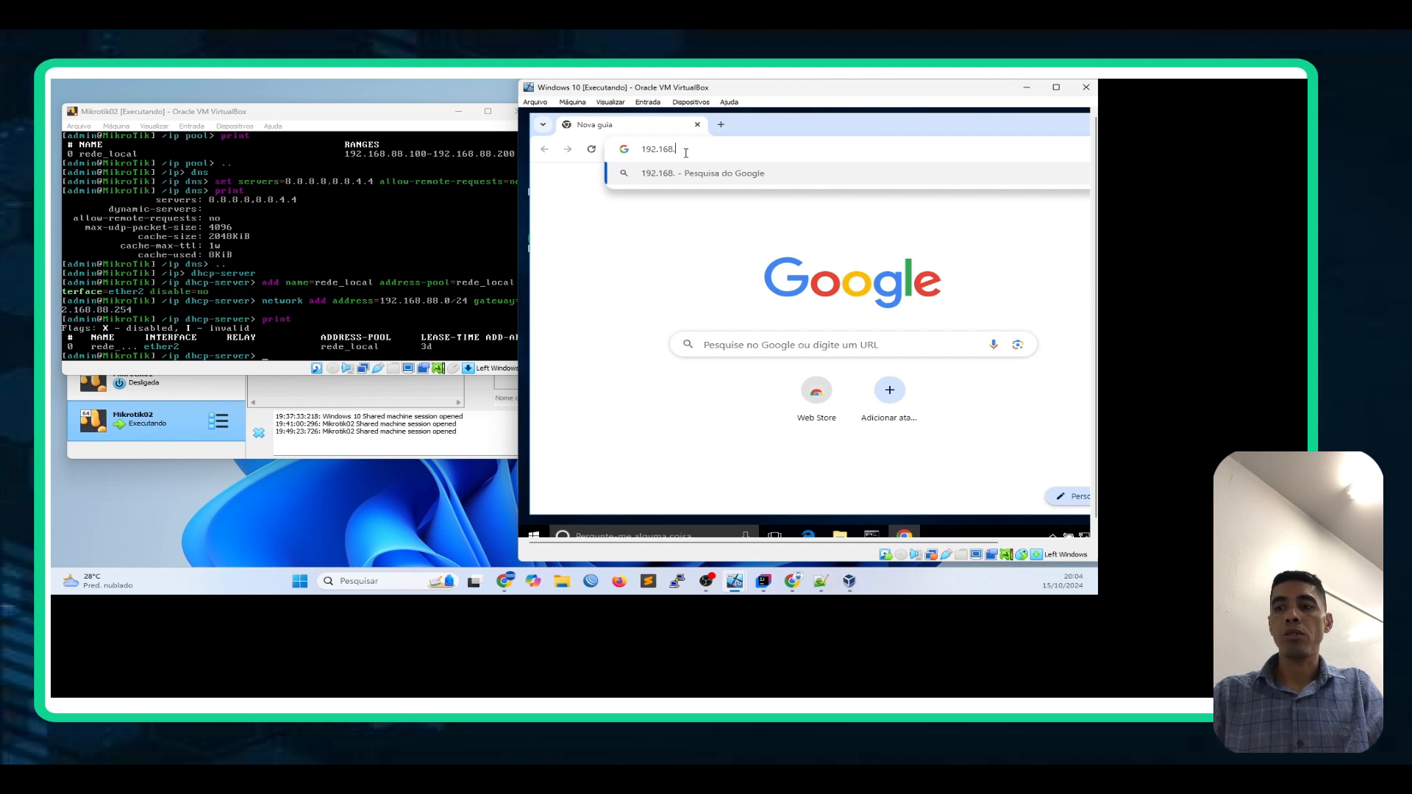
type("88")
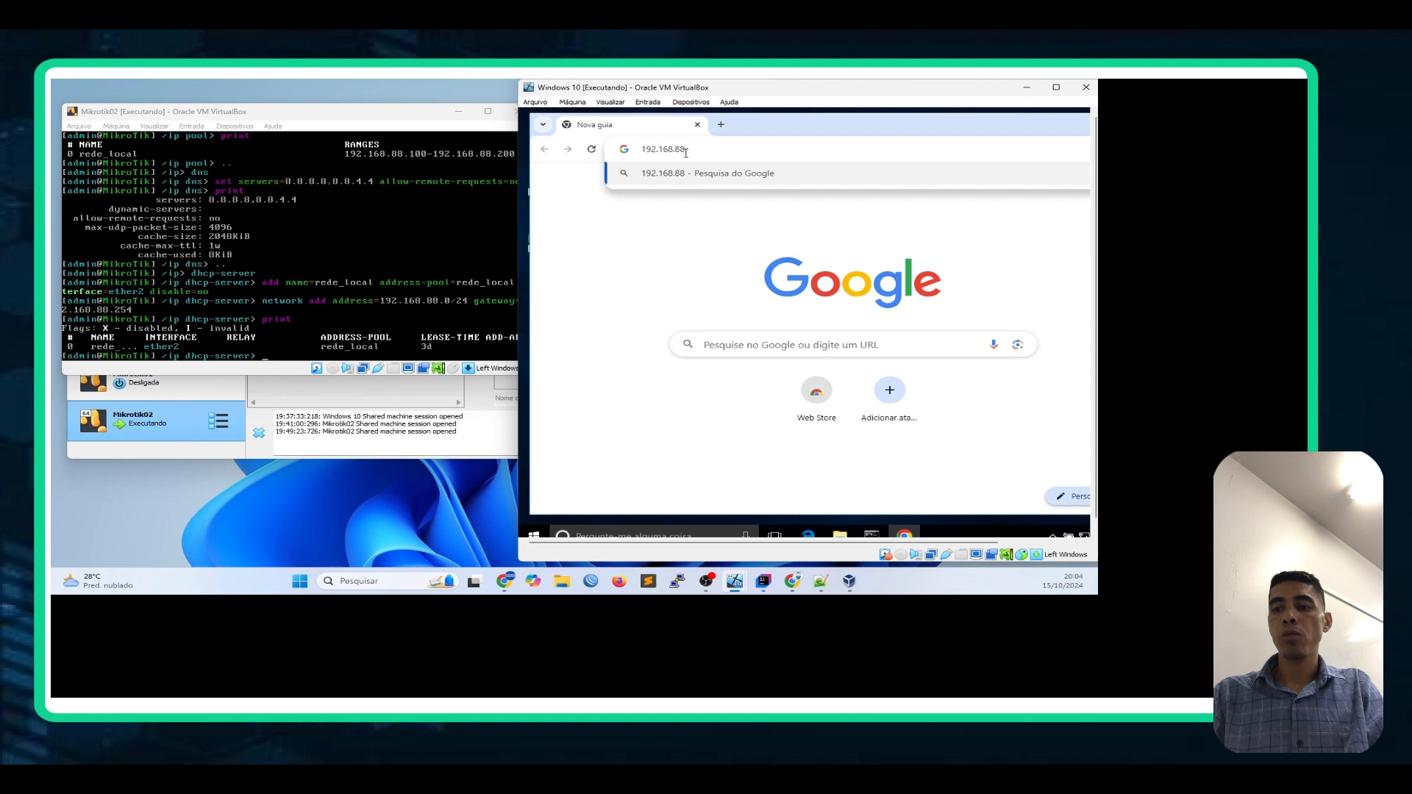
type(".254")
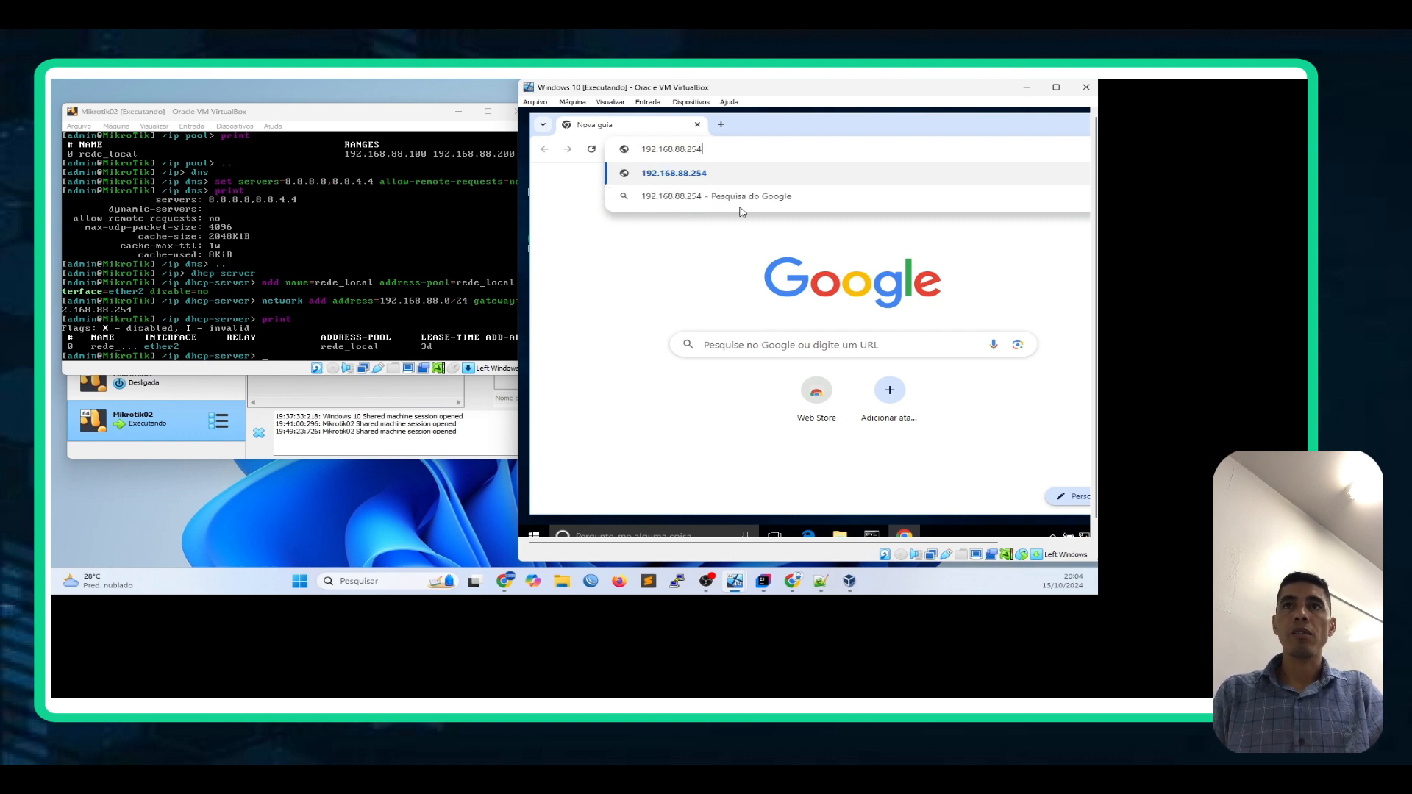
key("Return")
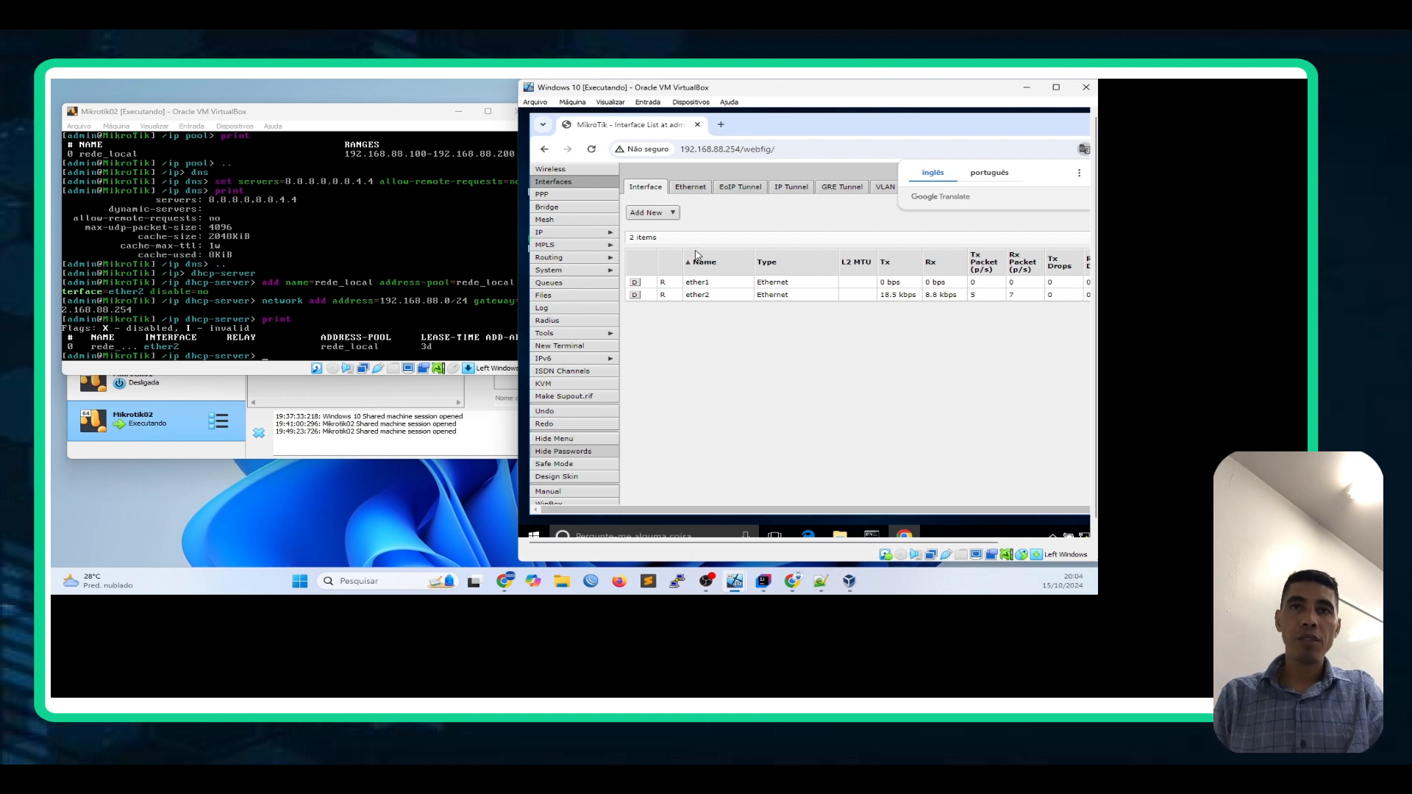
Step: Expand the IP settings group in the router's web interface
left_click(599, 234)
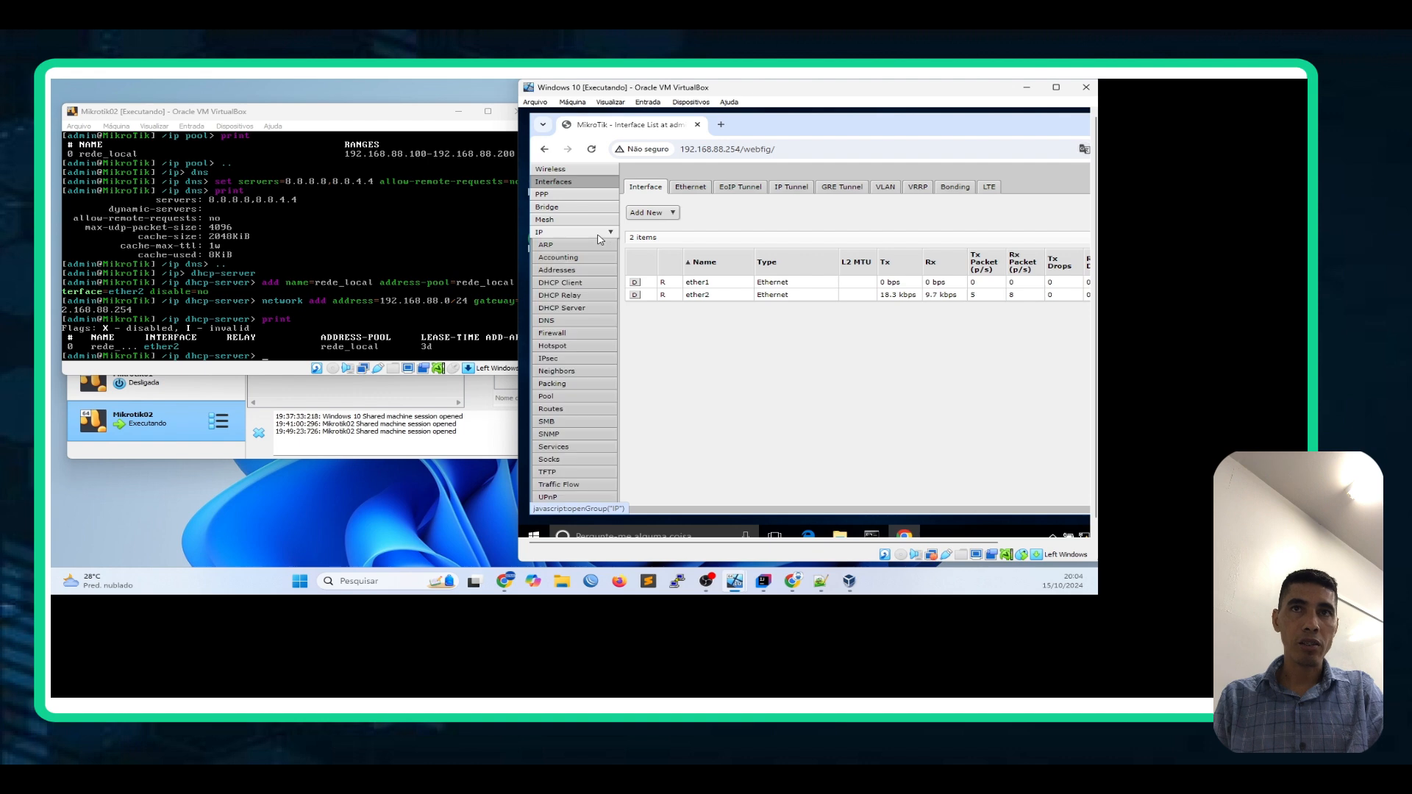